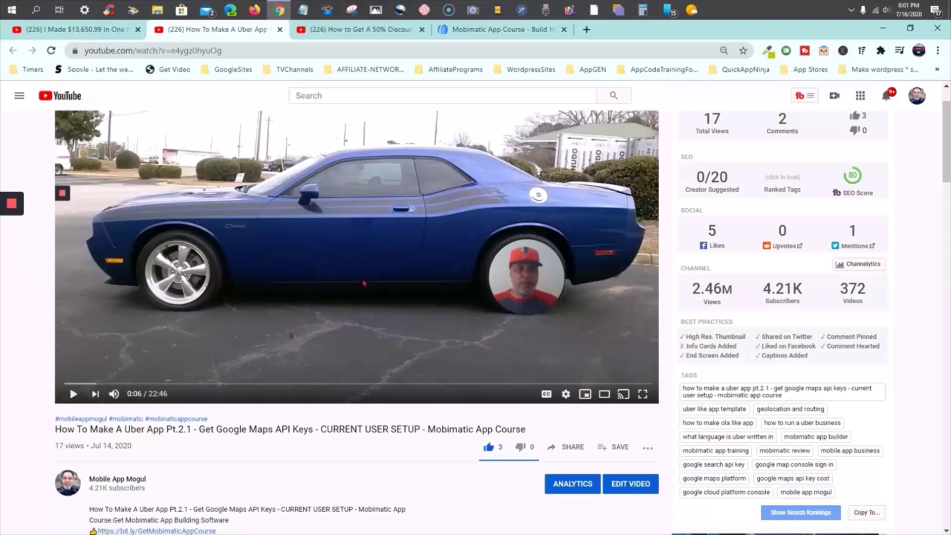
Scroll through the Uber app API keys video page
scroll(419, 229, up, 1)
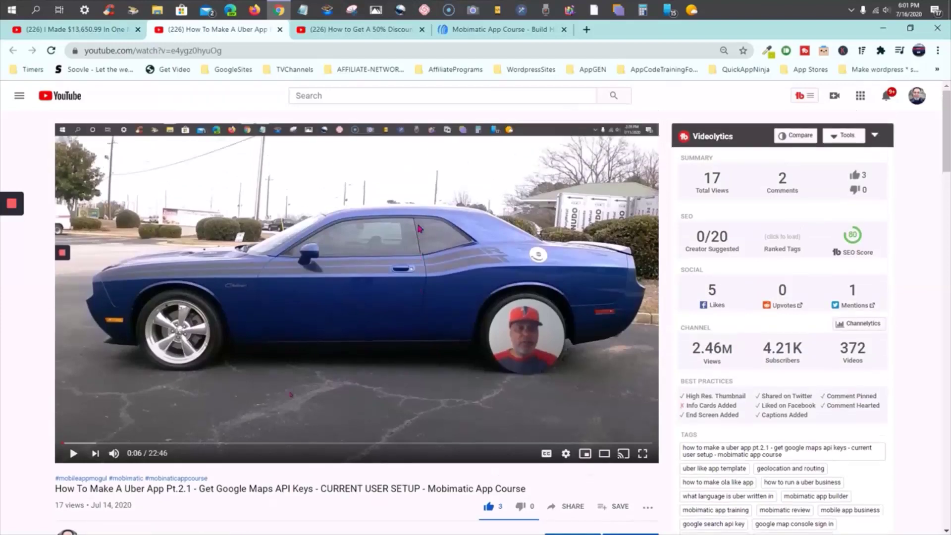
scroll(420, 229, down, 4)
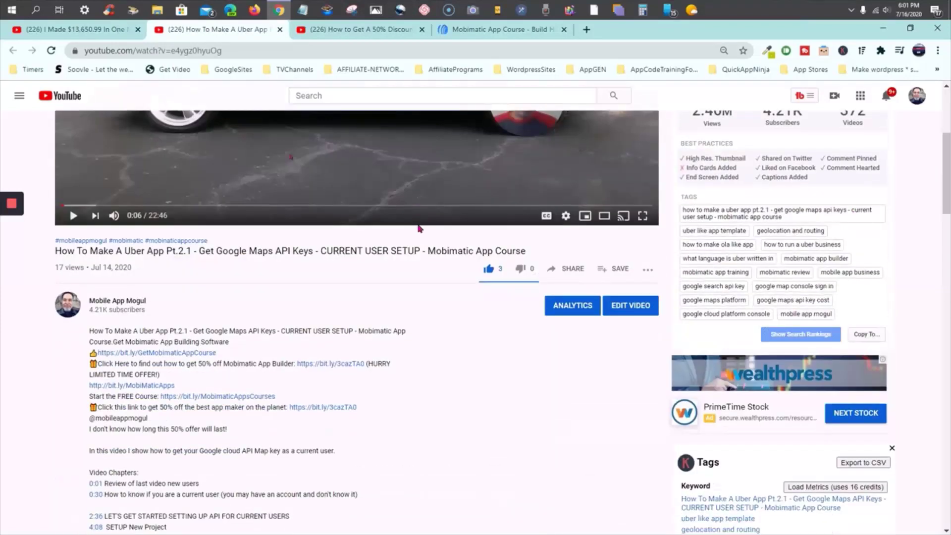
scroll(178, 355, up, 2)
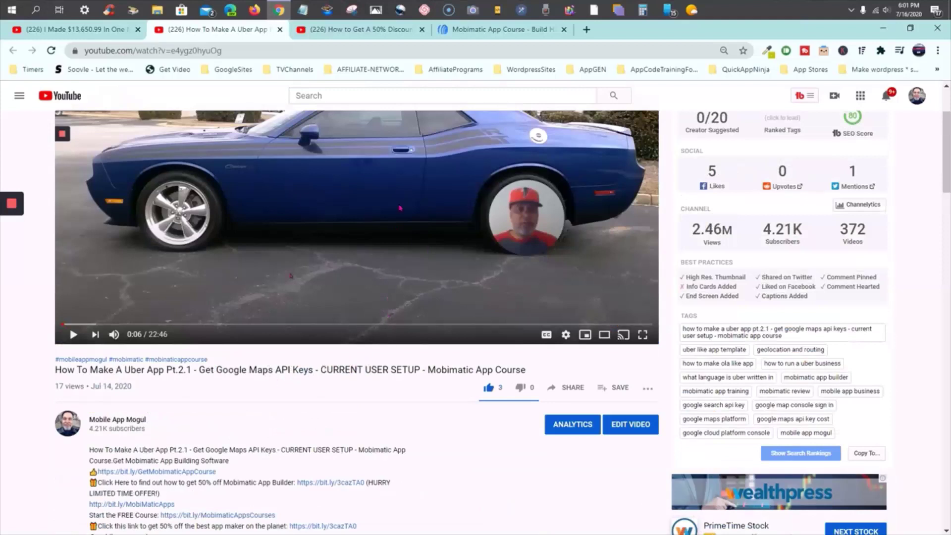
scroll(402, 250, up, 2)
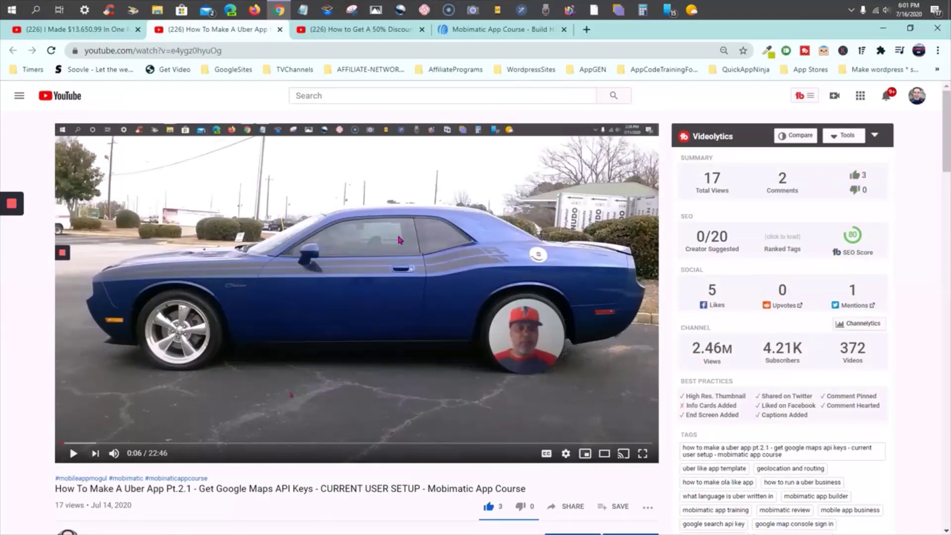
scroll(434, 241, down, 2)
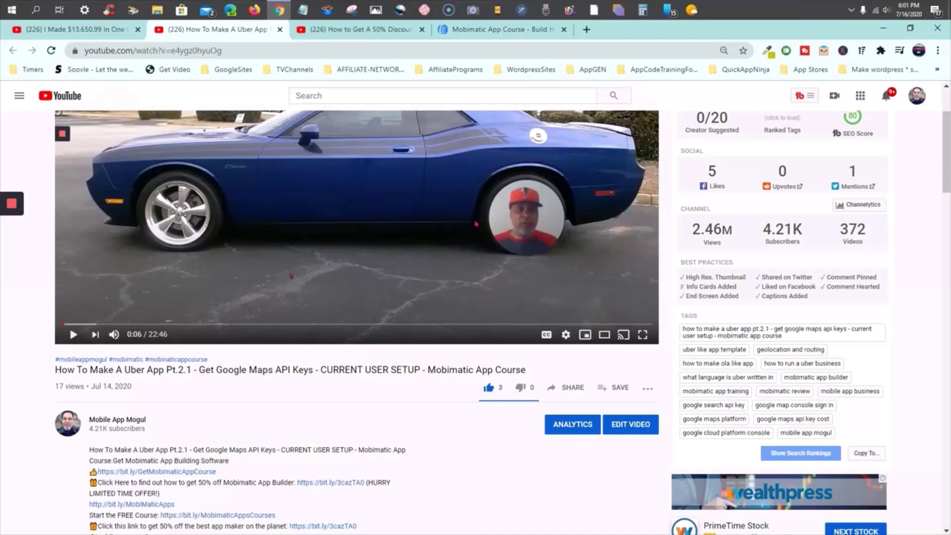
scroll(433, 234, up, 2)
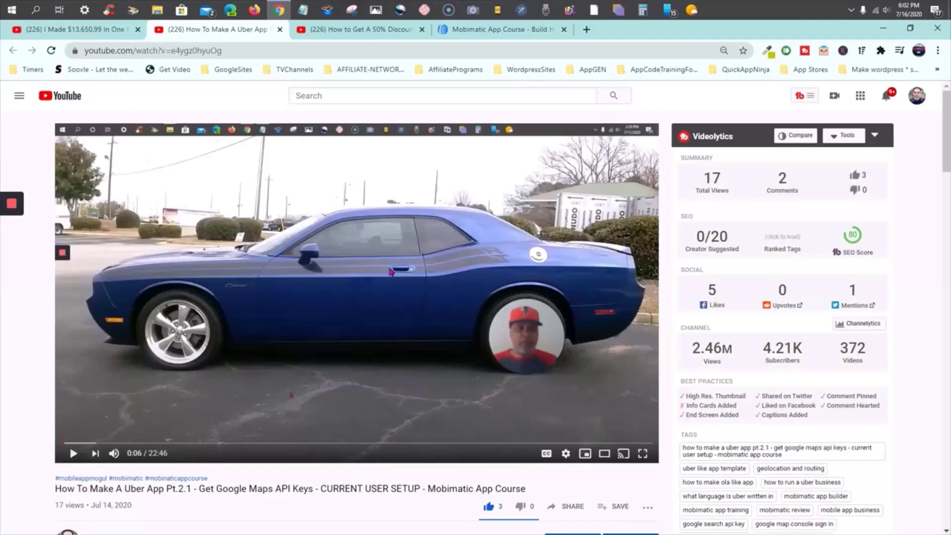
scroll(451, 261, down, 1)
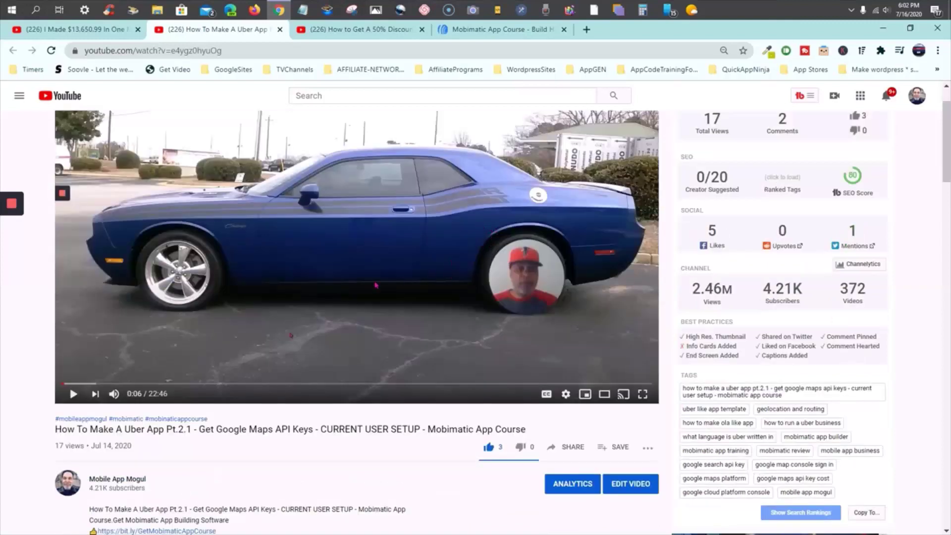
scroll(295, 296, down, 3)
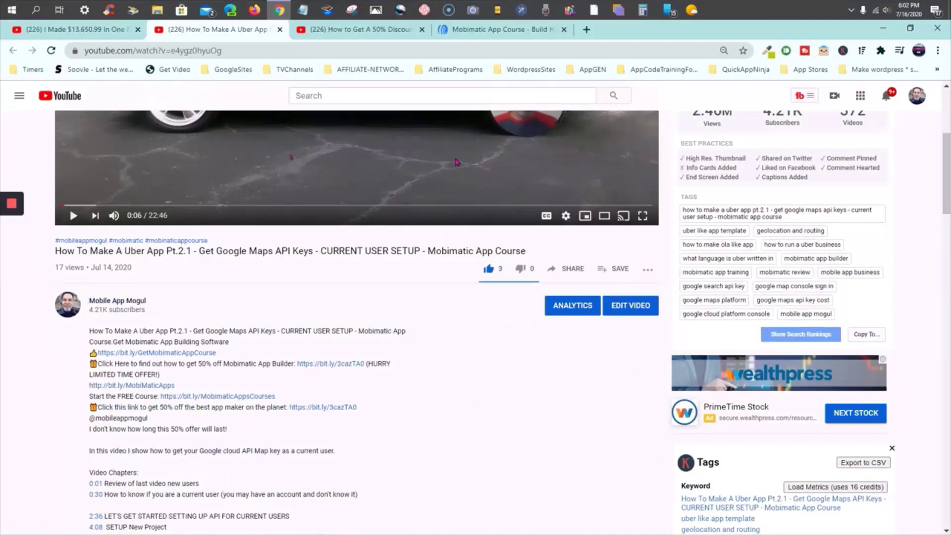
scroll(456, 162, up, 4)
scroll(332, 212, down, 4)
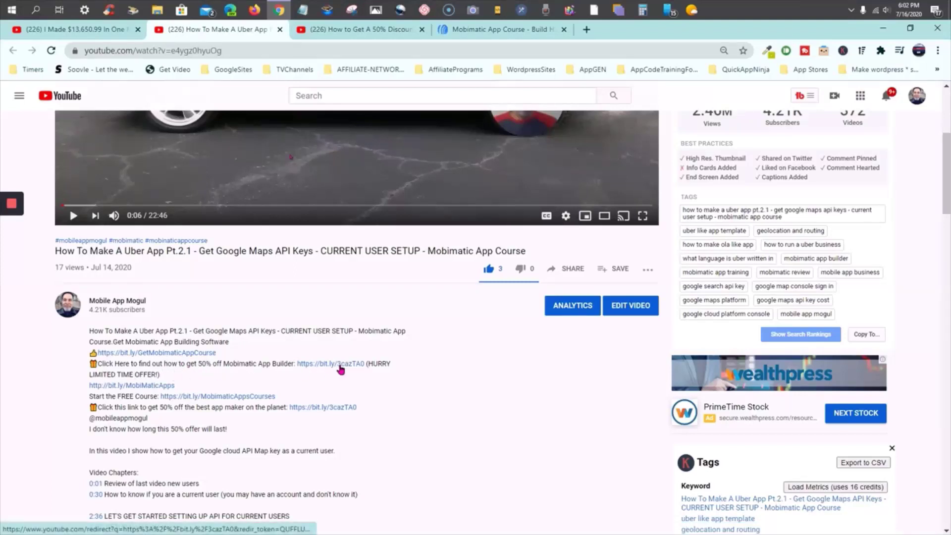
Switch to the 50% discount video and scroll down to its description and chapters
click(377, 30)
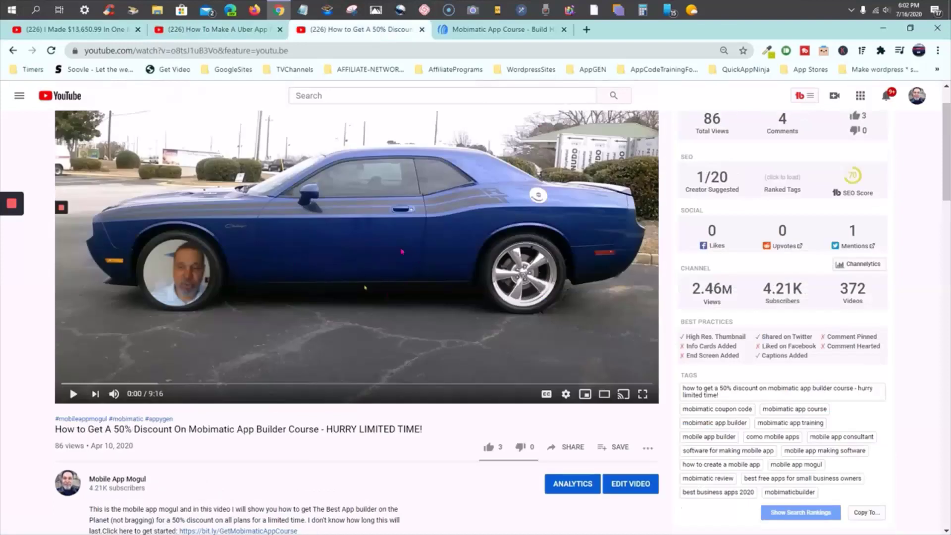
scroll(402, 251, down, 1)
scroll(402, 252, down, 1)
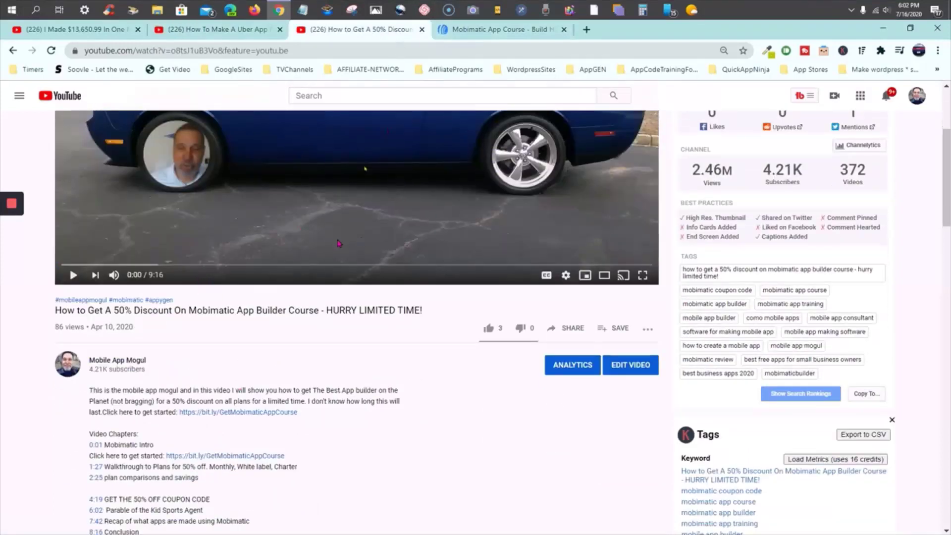
Show the Mobimatic App Course landing page down to its Email field and 'I Want Mobimatic NOW!' button
click(465, 31)
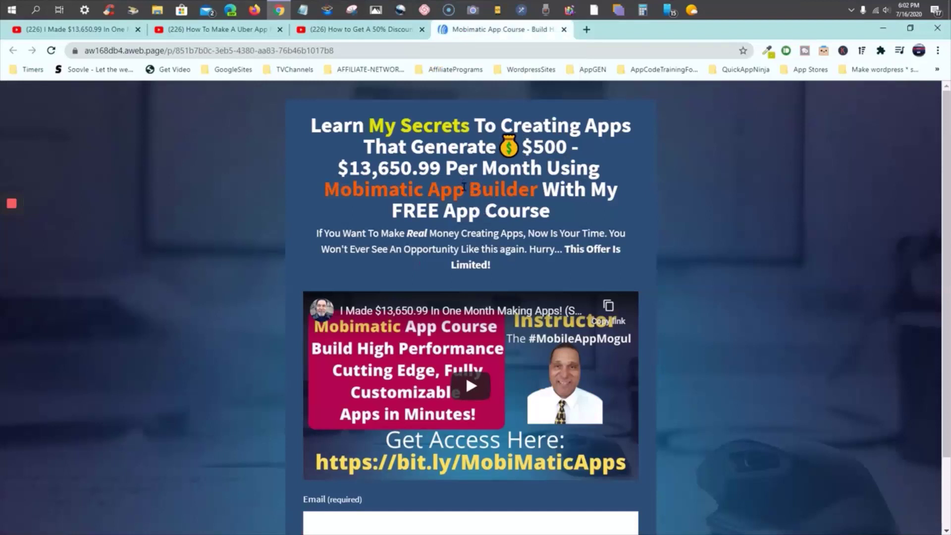
scroll(507, 174, down, 1)
scroll(508, 174, up, 1)
scroll(353, 440, down, 2)
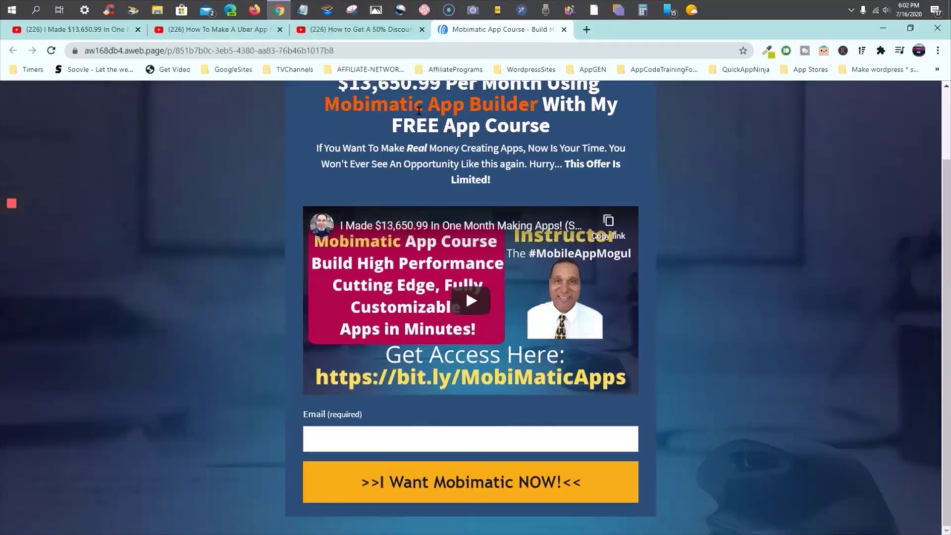
Return to the 50% discount video and scroll through its description
click(364, 32)
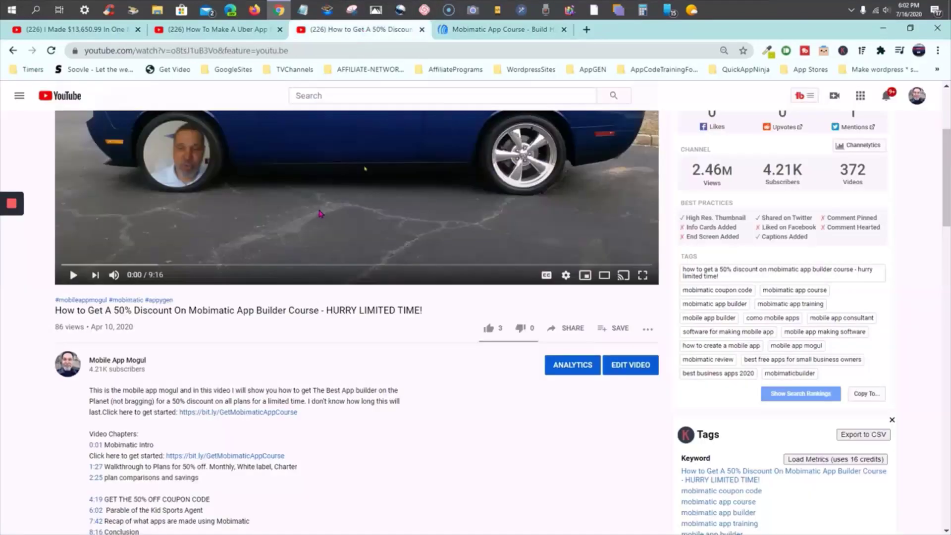
scroll(321, 214, up, 1)
scroll(321, 214, up, 3)
scroll(282, 358, down, 2)
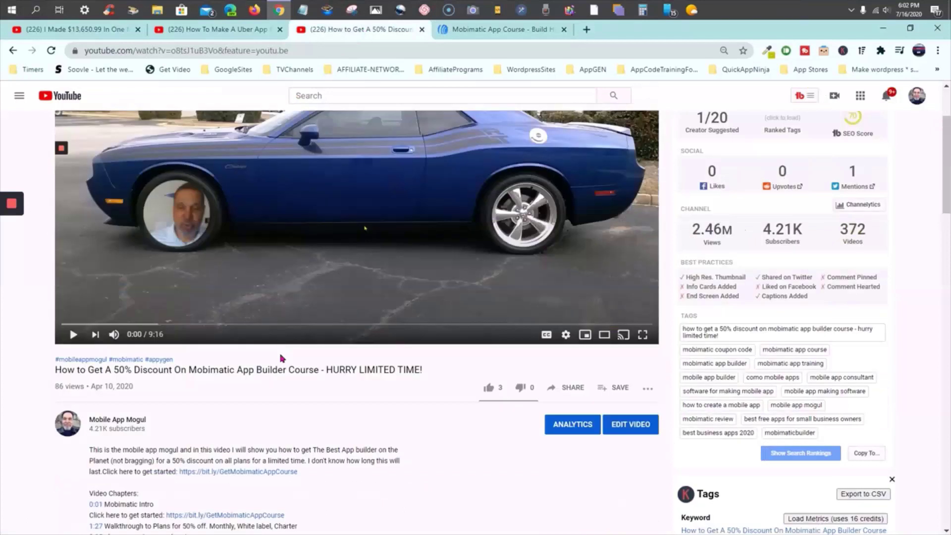
scroll(246, 420, down, 2)
scroll(243, 418, down, 2)
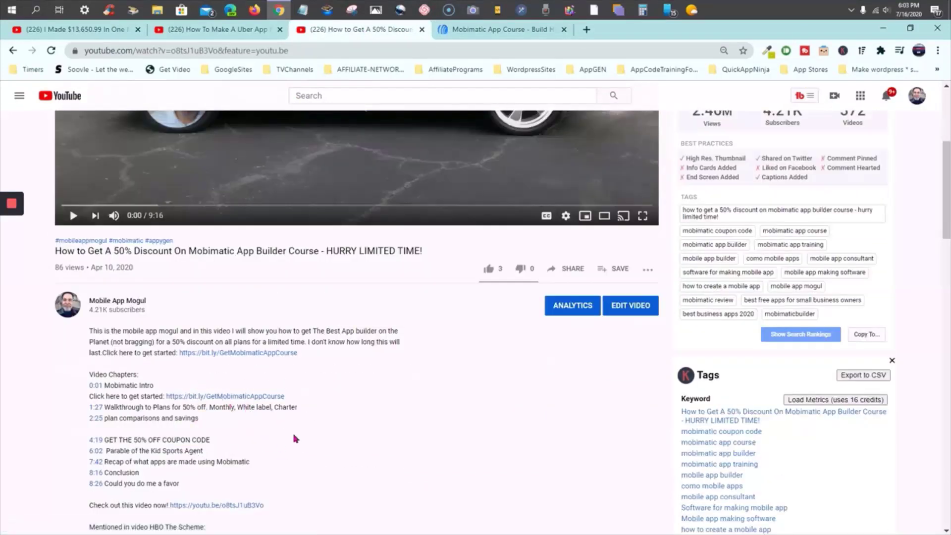
scroll(297, 426, down, 5)
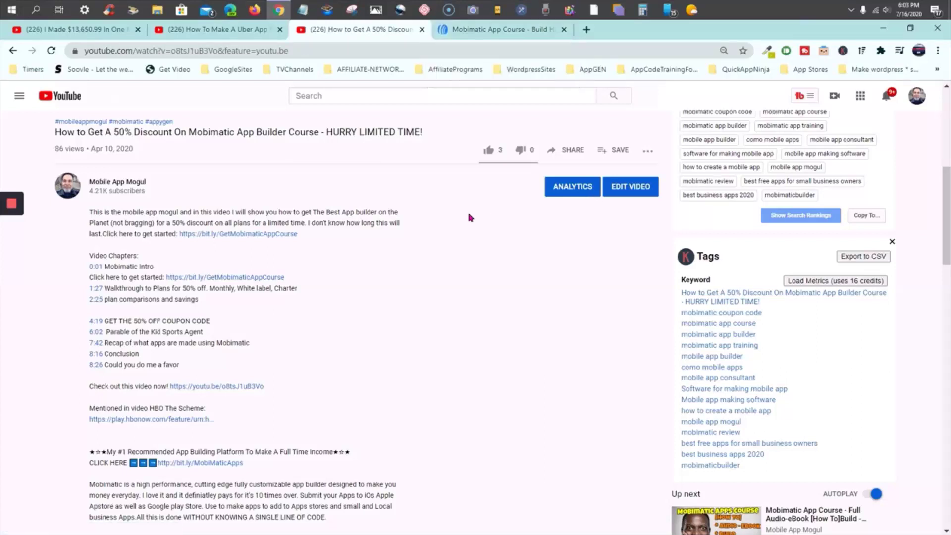
scroll(334, 226, up, 5)
Bring up the app.mobimaticbuilder.com admin login page
mouse_move(17, 229)
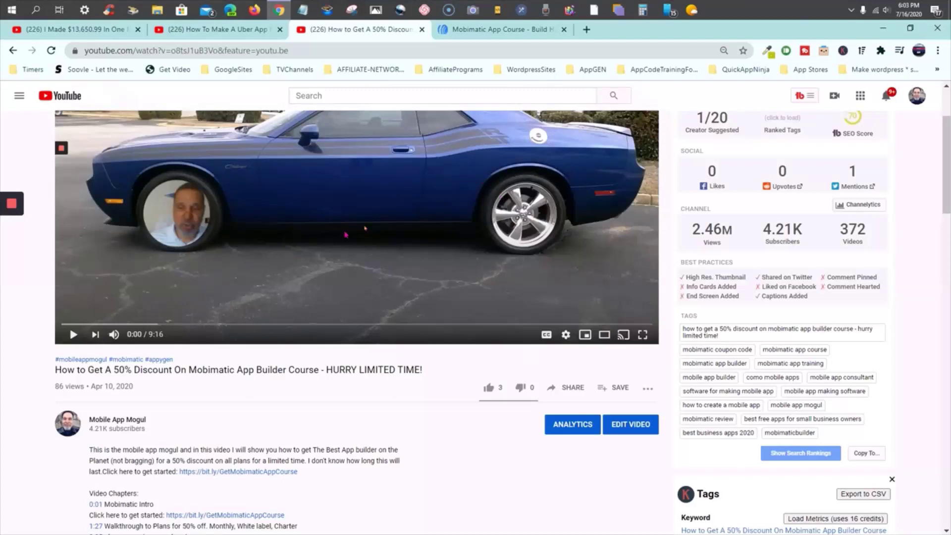
scroll(346, 235, up, 3)
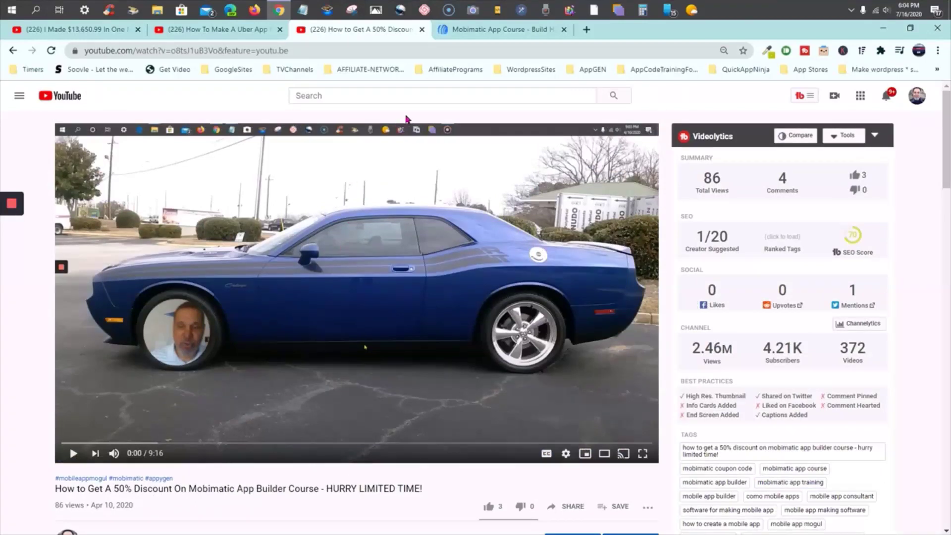
click(498, 10)
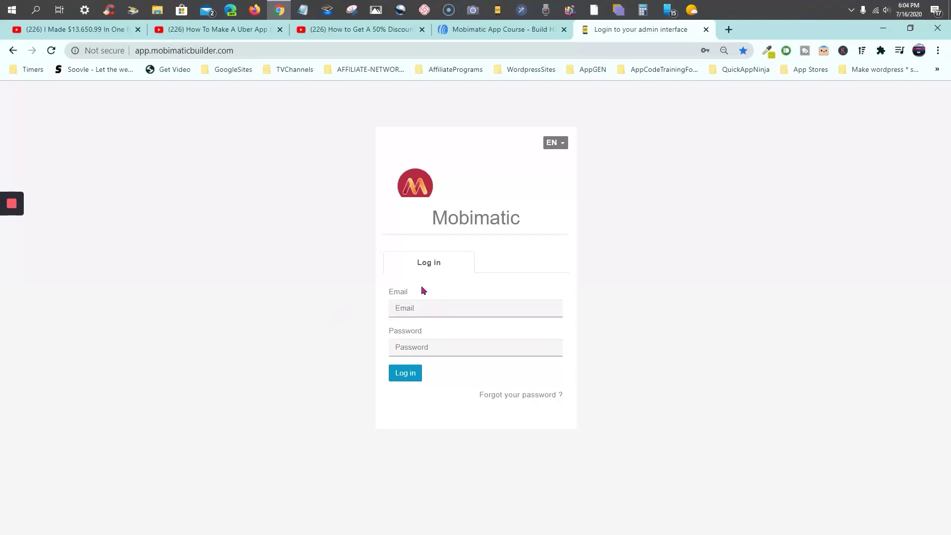
Log in and create a new application named 'Insta Ride'
mouse_move(13, 247)
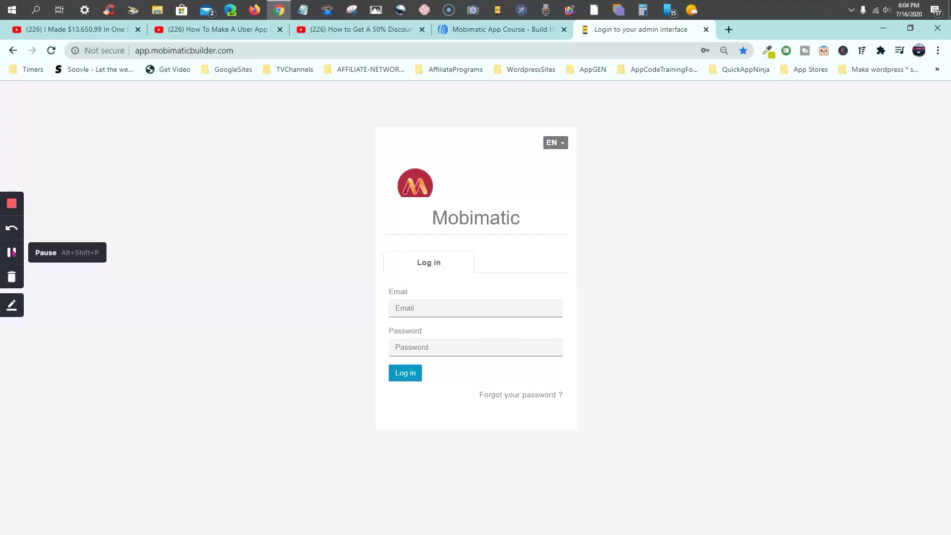
click(13, 252)
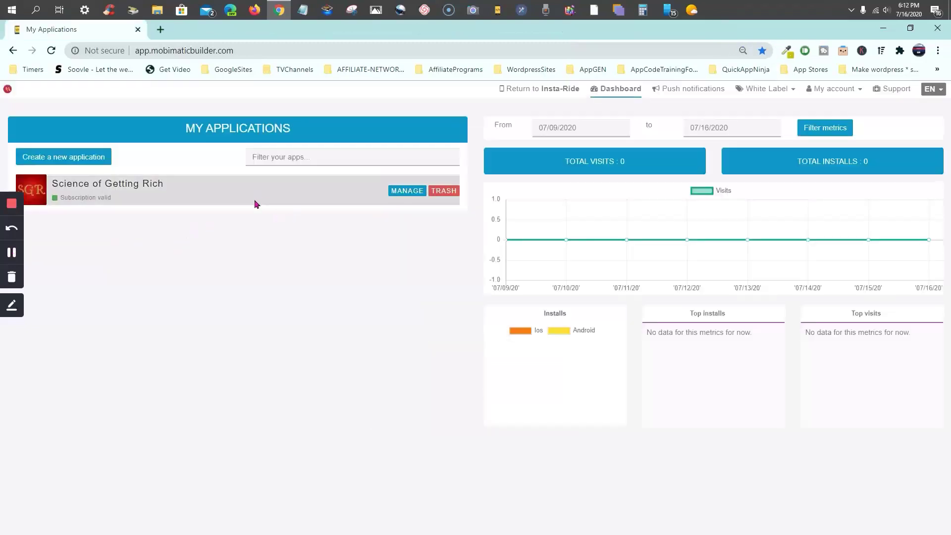
click(54, 165)
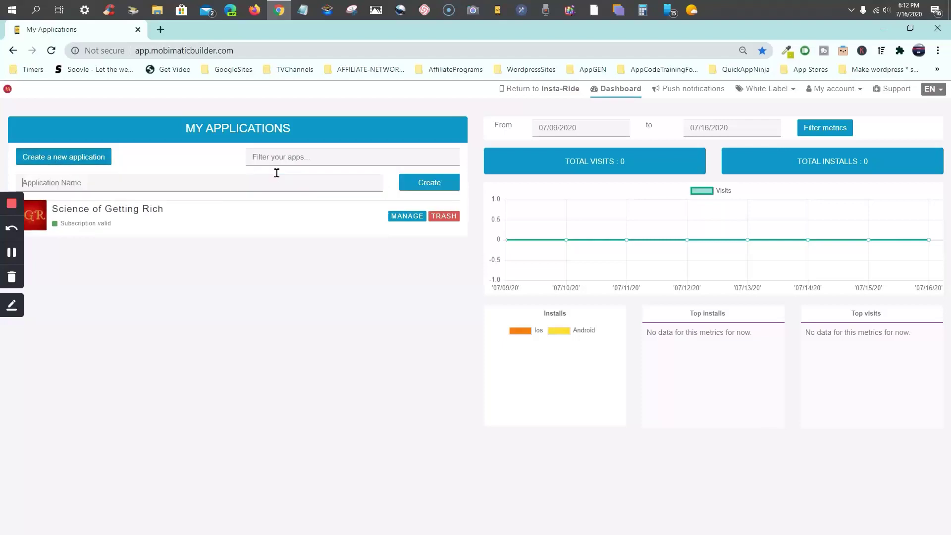
click(218, 182)
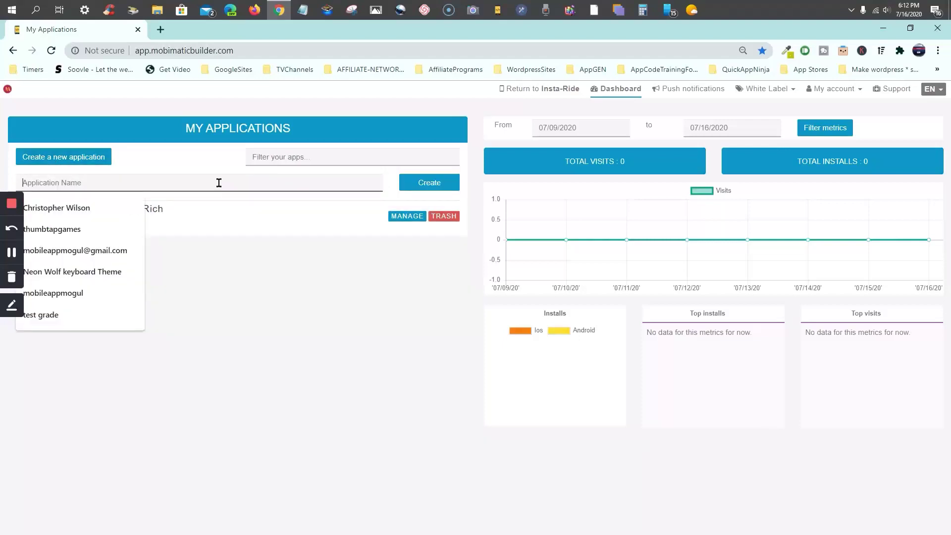
text(Insta)
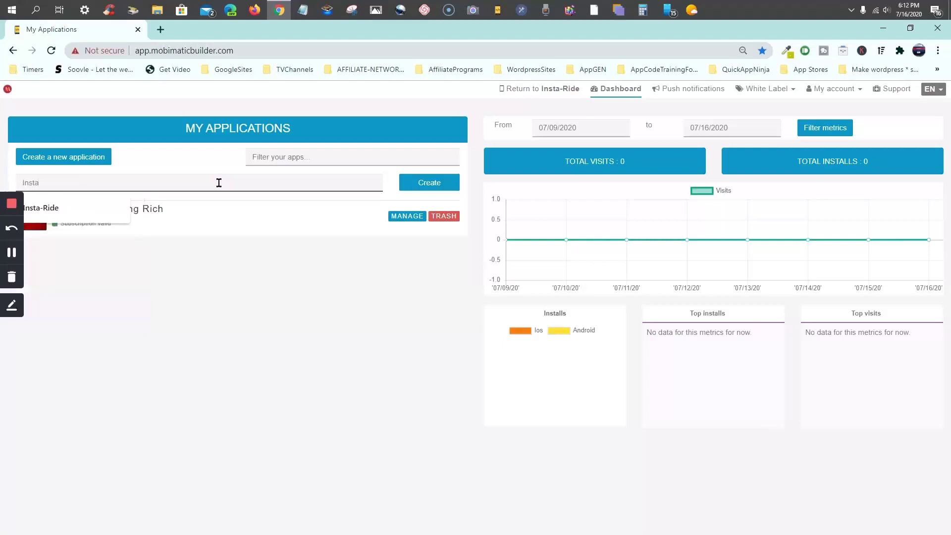
key(Escape)
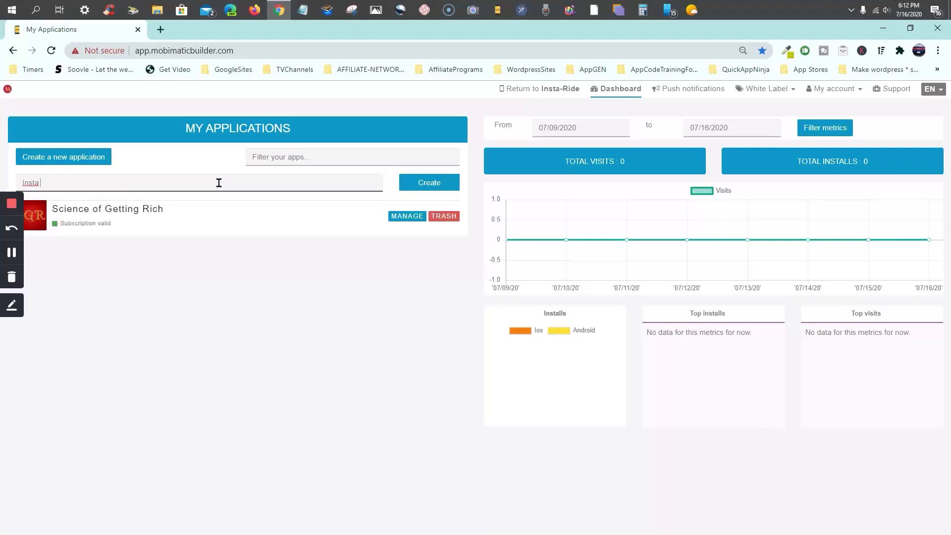
text(Ride)
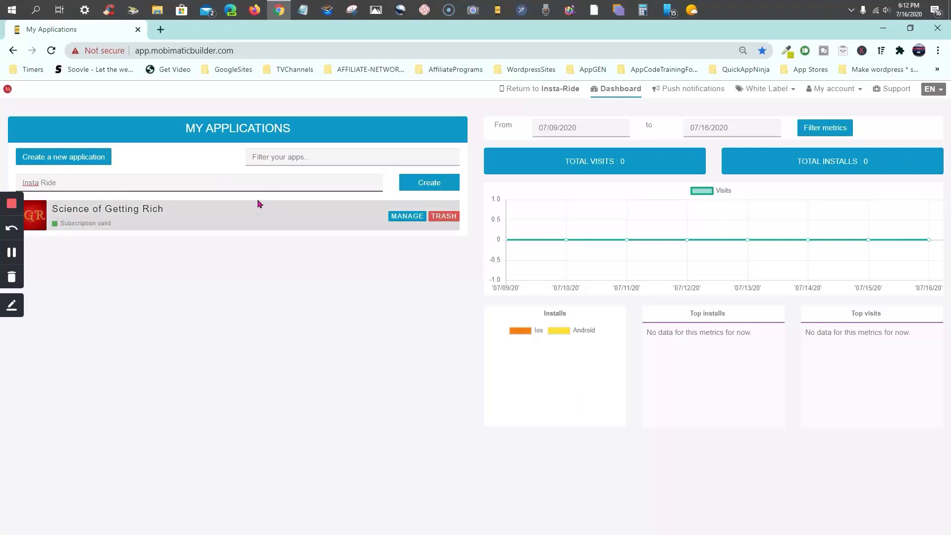
click(428, 191)
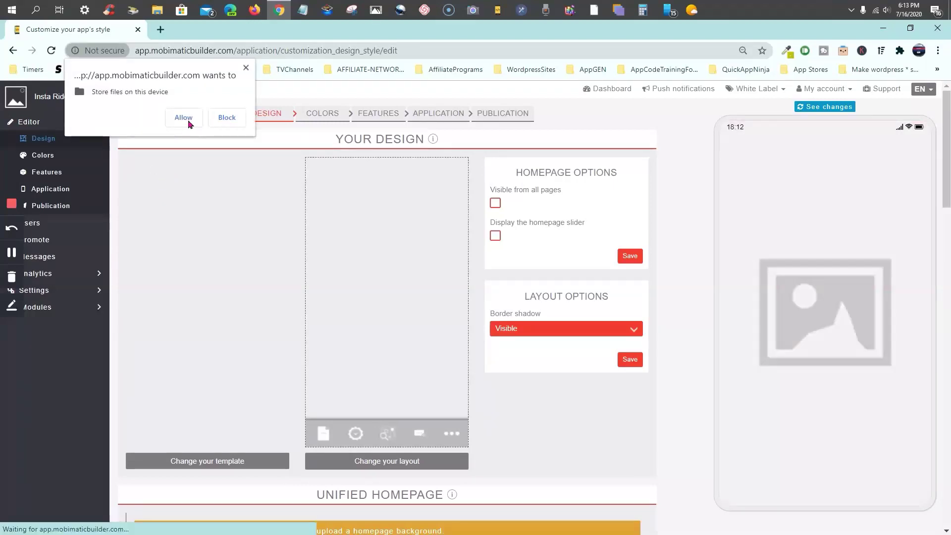
Block the file-storage permission prompt and bring up the template gallery
click(227, 117)
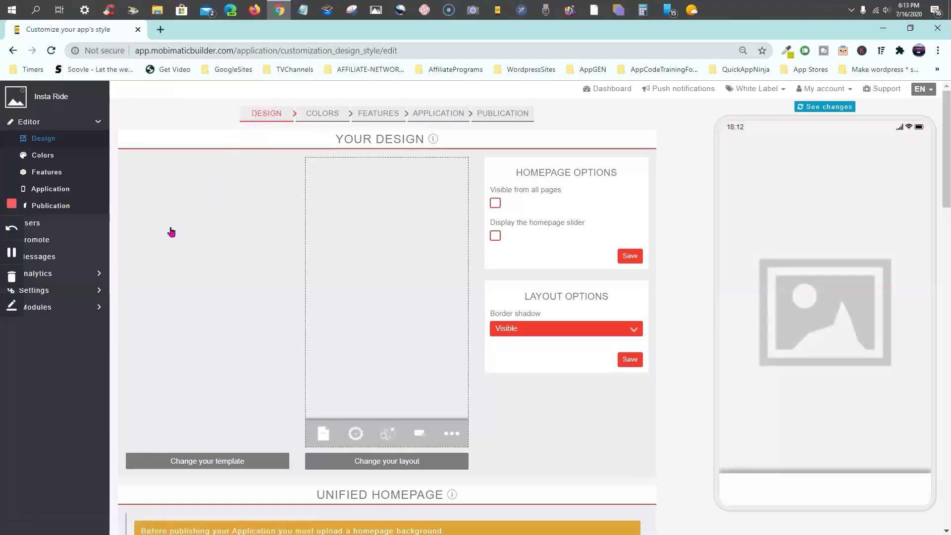
scroll(193, 229, down, 2)
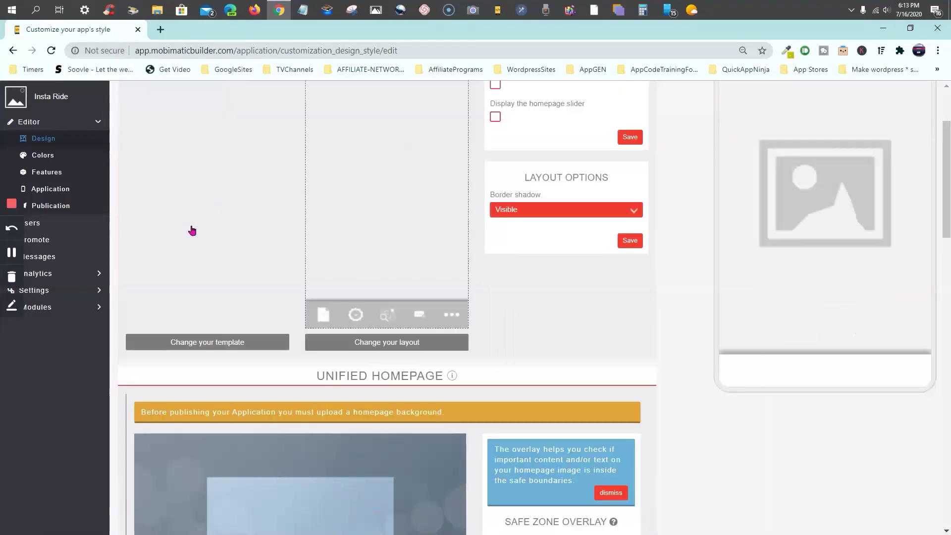
click(206, 339)
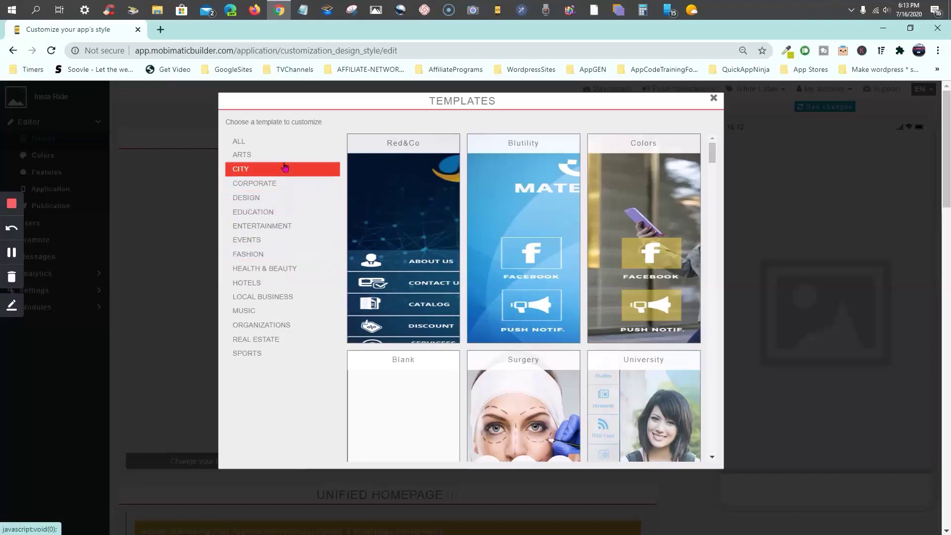
Apply the Blank template to Insta Ride, confirming its colours and background get replaced
scroll(392, 218, down, 1)
scroll(391, 218, up, 1)
scroll(391, 218, down, 1)
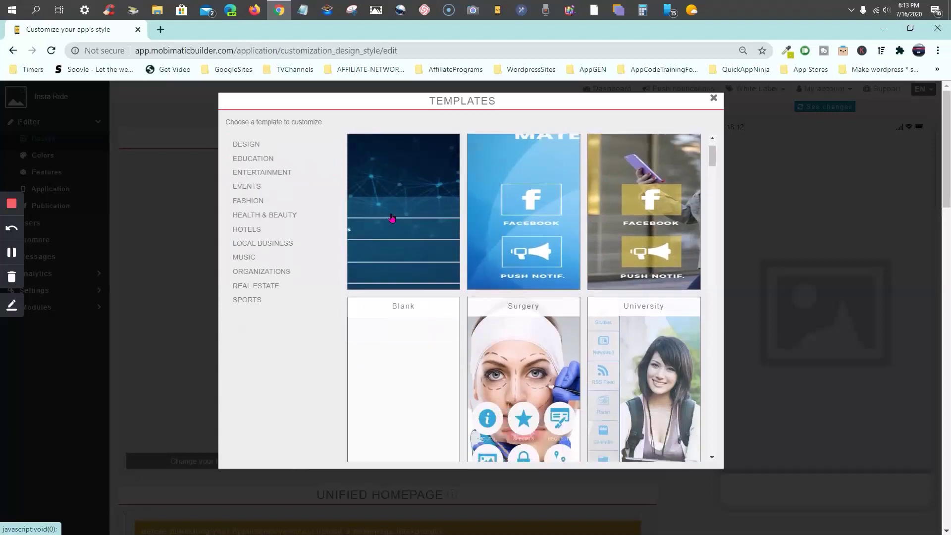
scroll(392, 219, down, 8)
scroll(391, 219, down, 14)
scroll(391, 219, up, 2)
scroll(391, 218, up, 18)
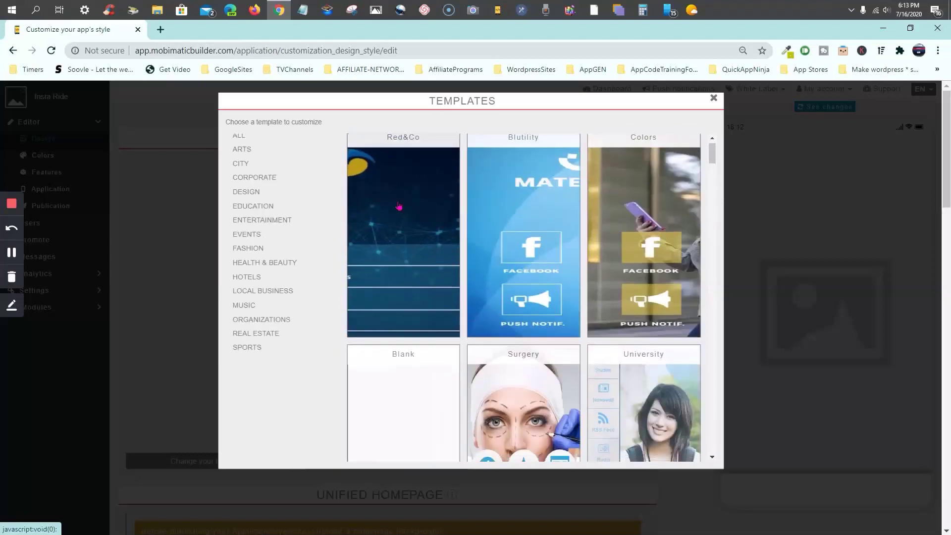
scroll(399, 206, down, 3)
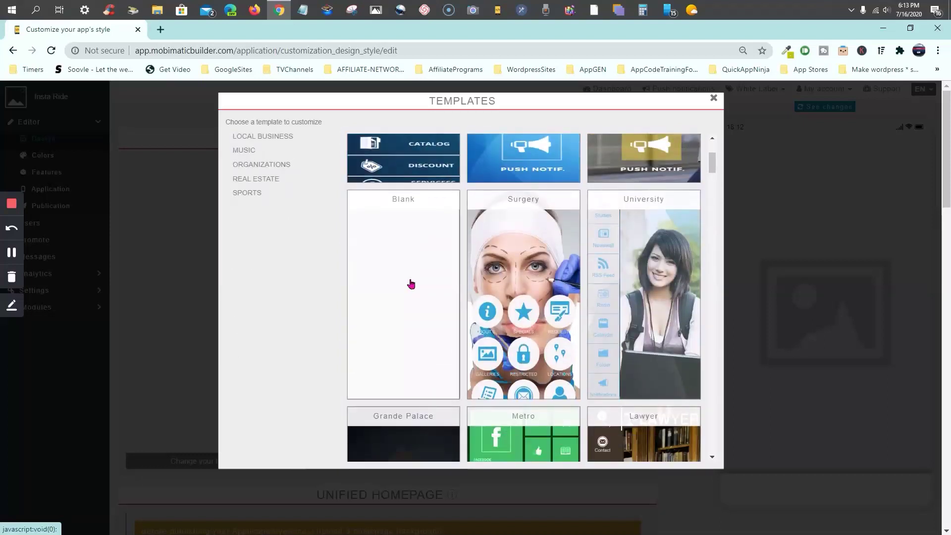
click(410, 284)
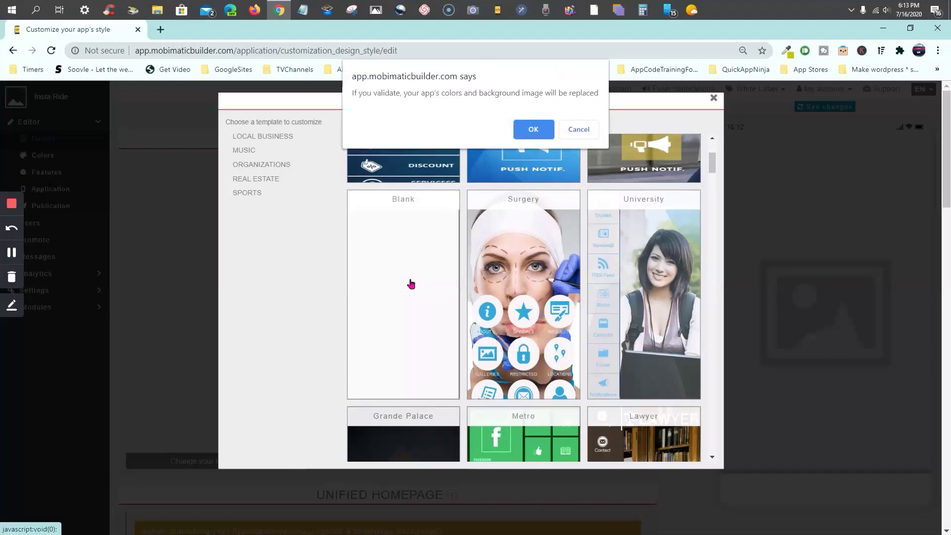
click(531, 131)
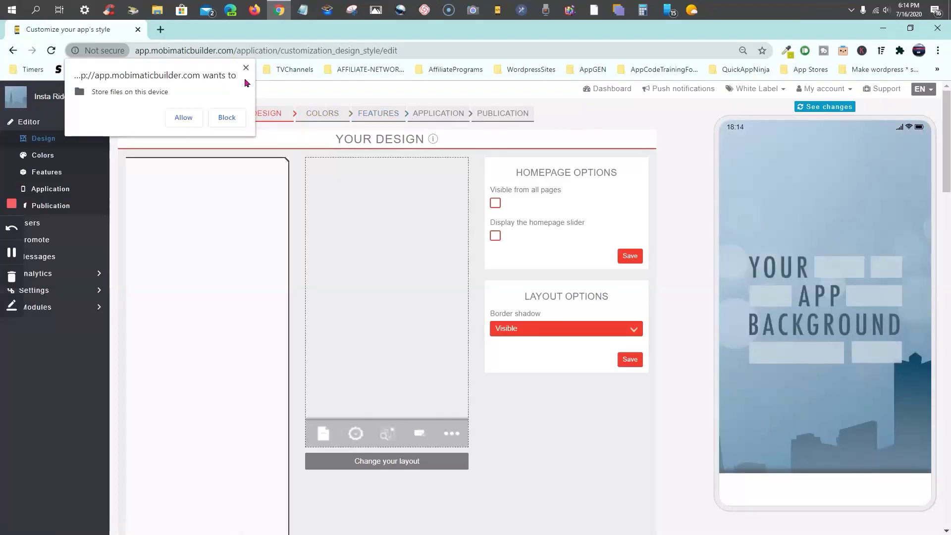
Block the storage prompt, expand Settings in the sidebar, and choose API Keys
click(227, 118)
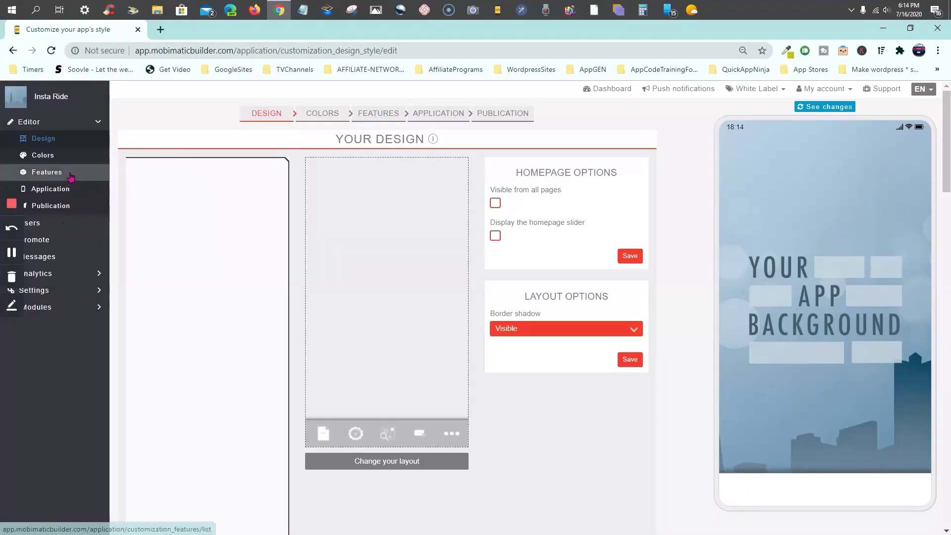
scroll(70, 176, down, 1)
scroll(70, 176, up, 1)
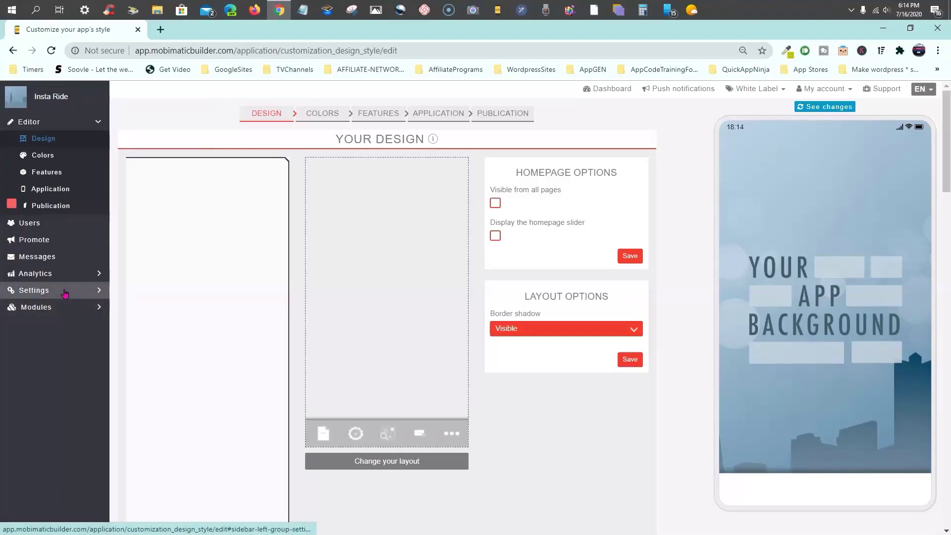
click(64, 292)
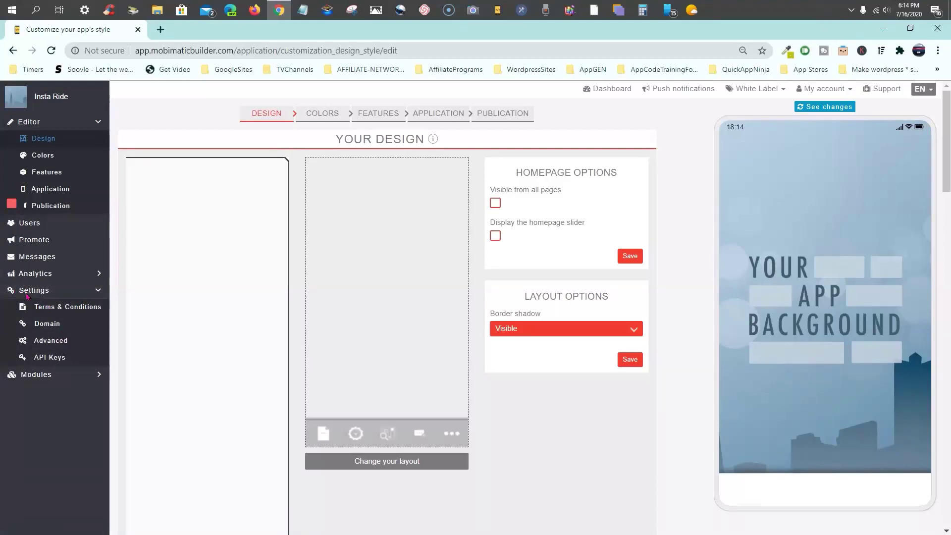
click(47, 362)
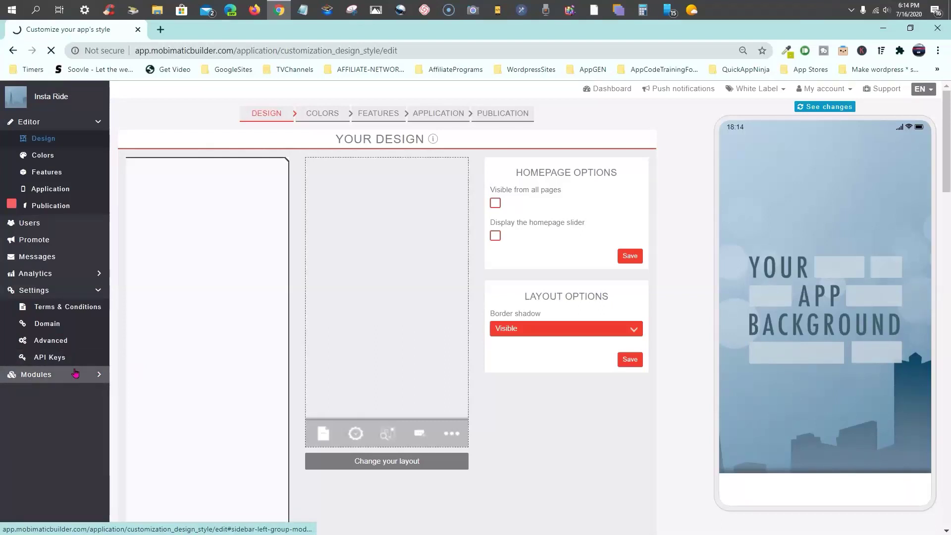
Load the API Keys page and review the Instagram, Flickr, Google Maps, YouTube and OpenWeatherMap fields
click(56, 362)
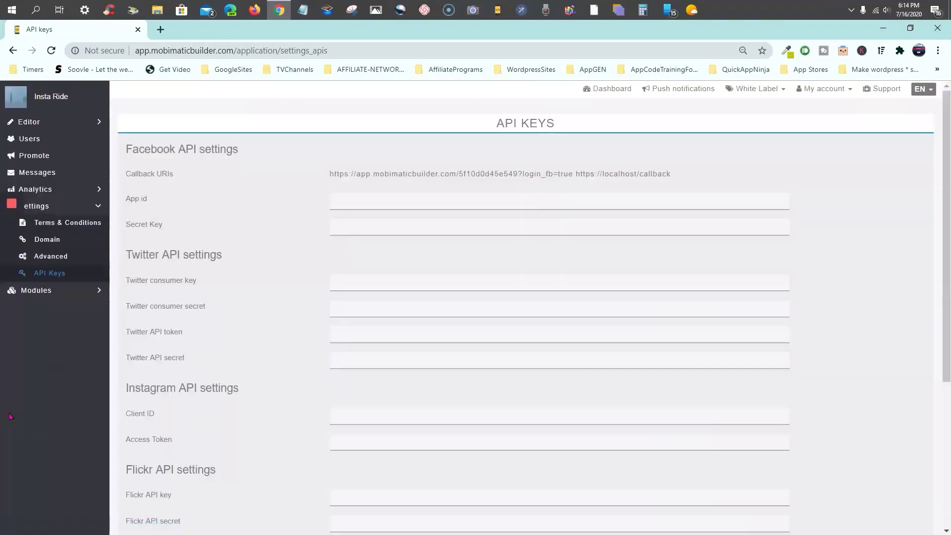
scroll(233, 251, down, 5)
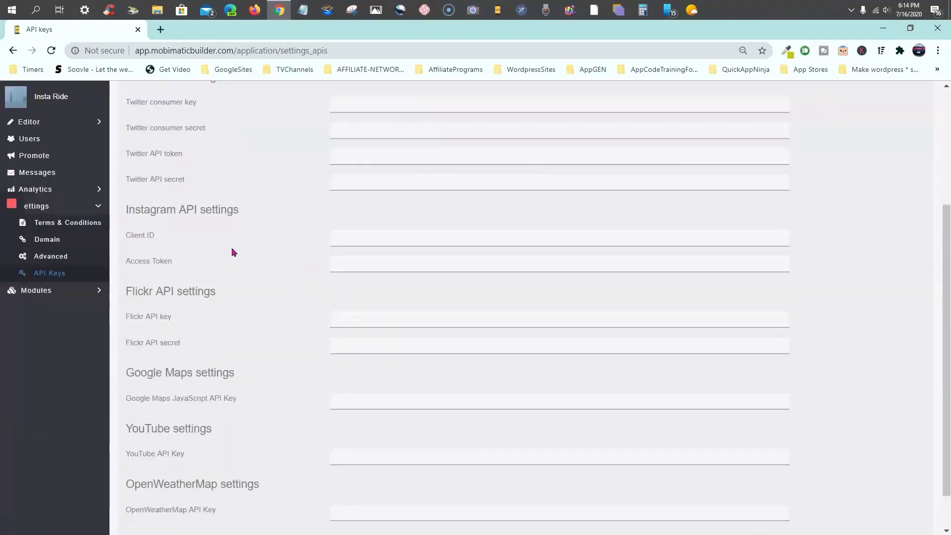
scroll(245, 261, up, 1)
scroll(250, 317, down, 1)
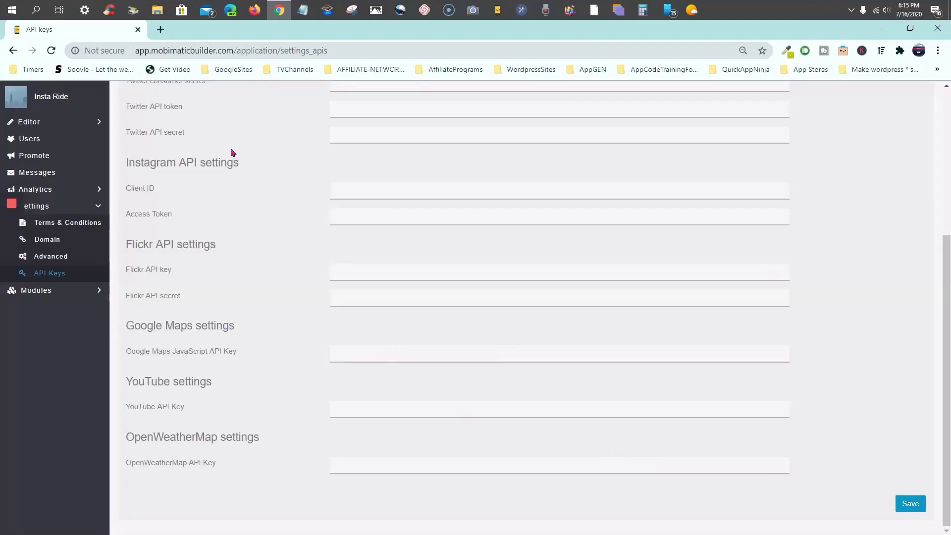
Open File Explorer and arrange it beside the resized browser window
click(159, 11)
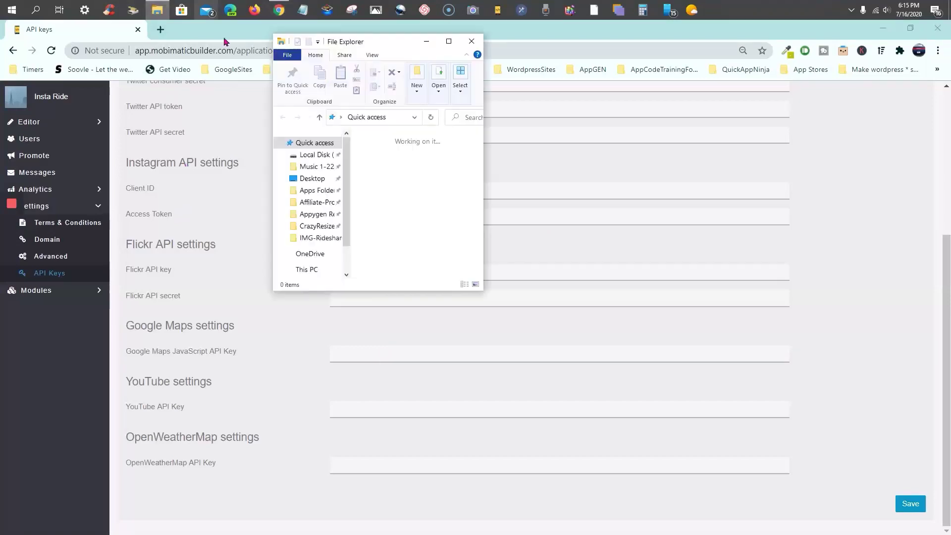
drag(399, 45, 131, 35)
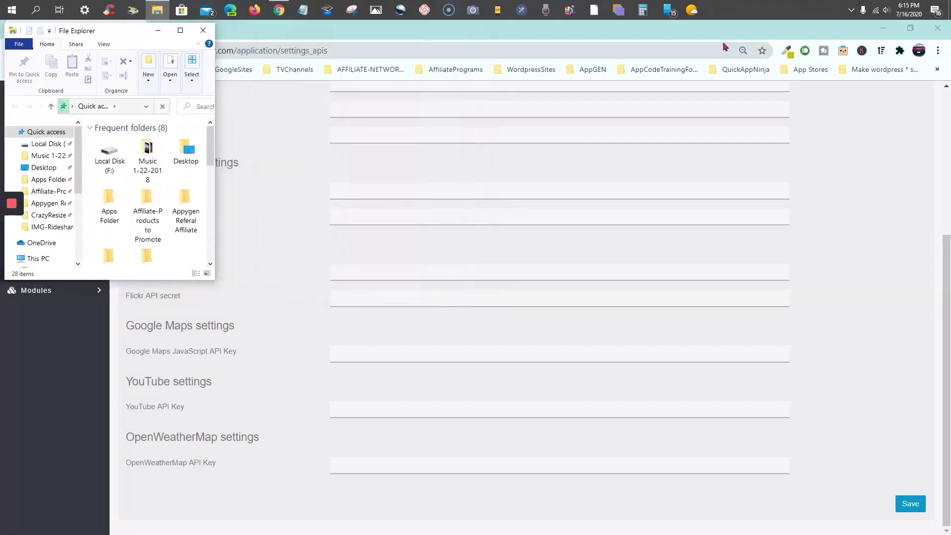
click(910, 28)
drag(789, 49, 792, 34)
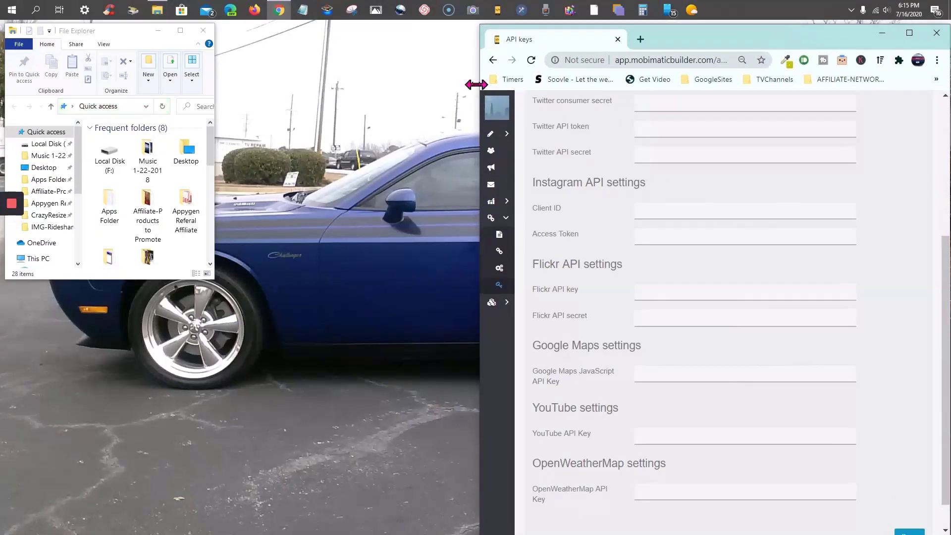
drag(476, 85, 217, 83)
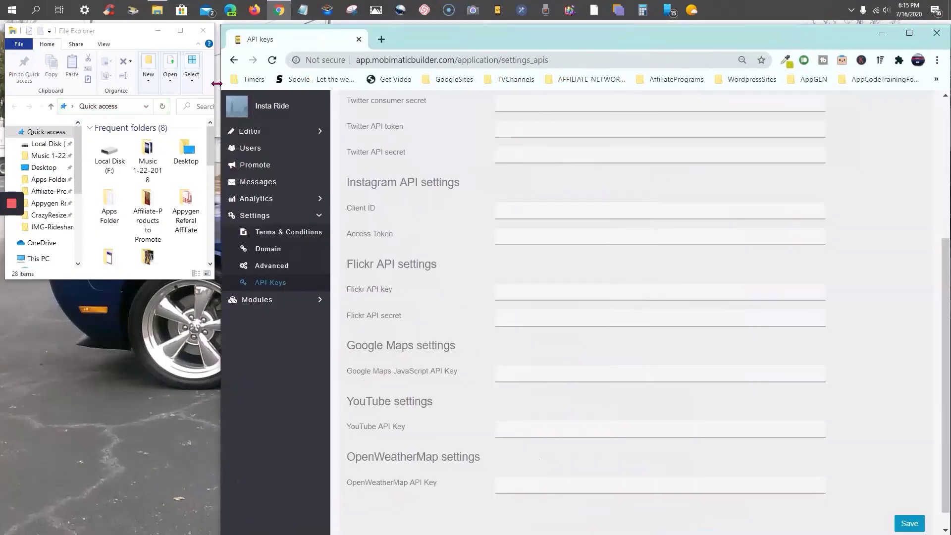
click(123, 31)
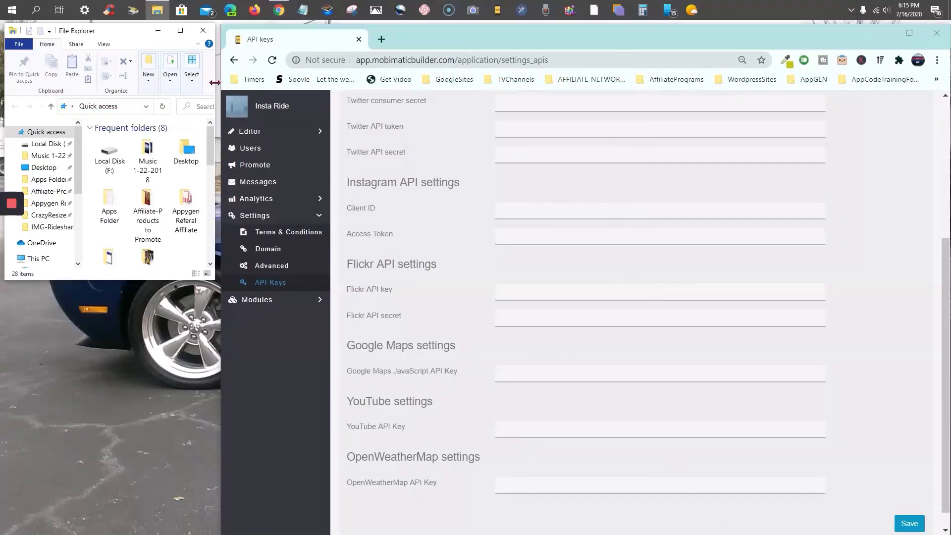
drag(215, 83, 194, 81)
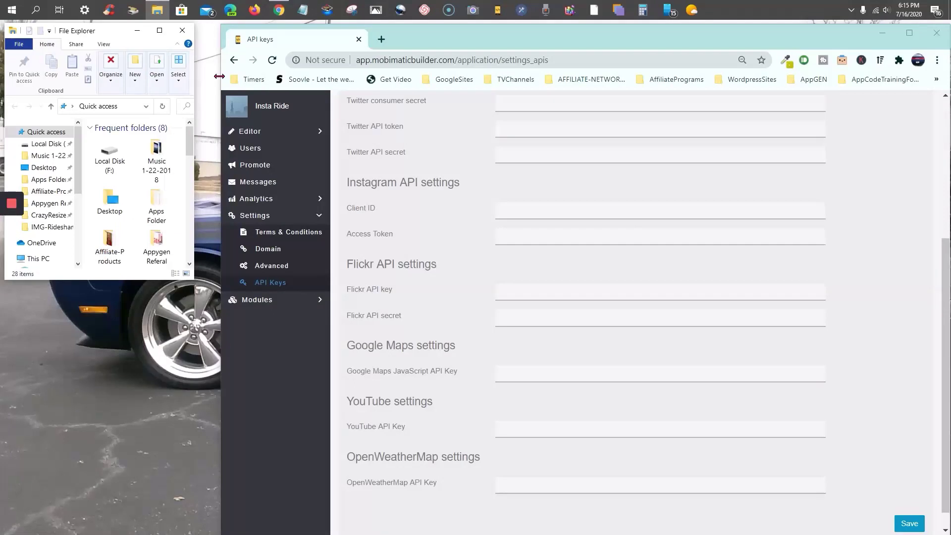
click(219, 76)
drag(219, 76, 195, 77)
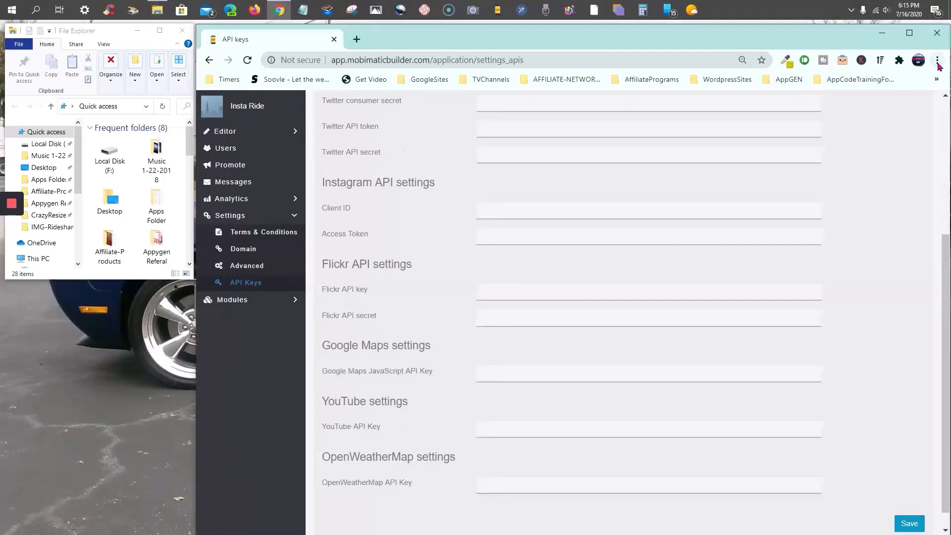
Set the browser page zoom to 90% and close the menu
click(937, 60)
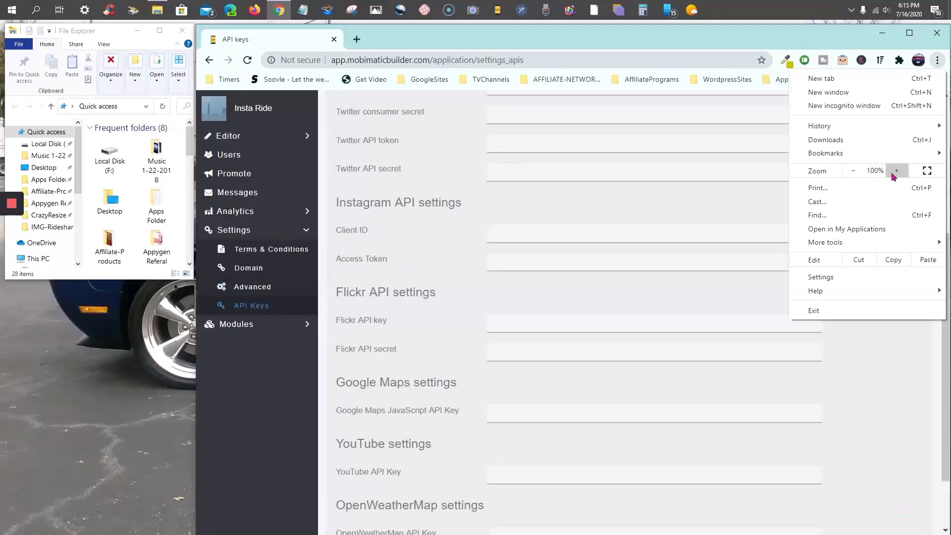
click(853, 171)
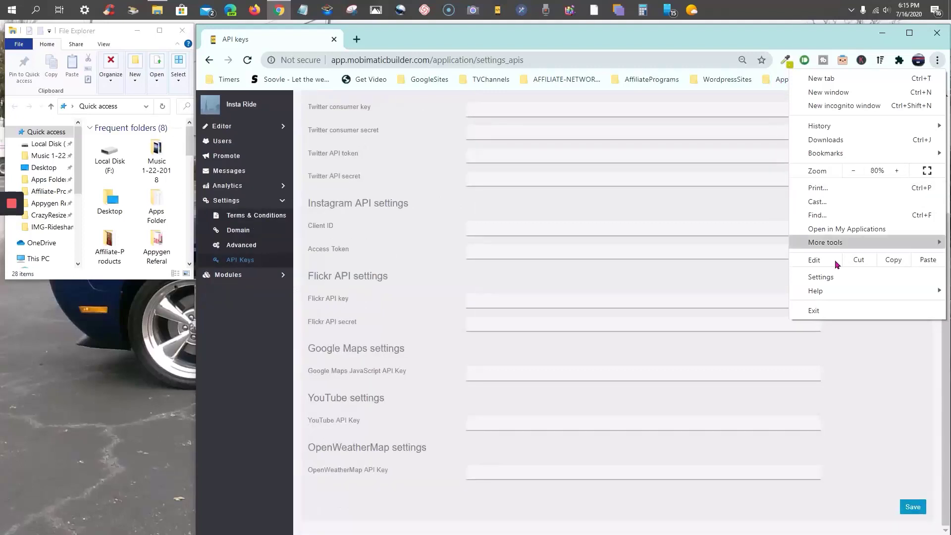
click(766, 34)
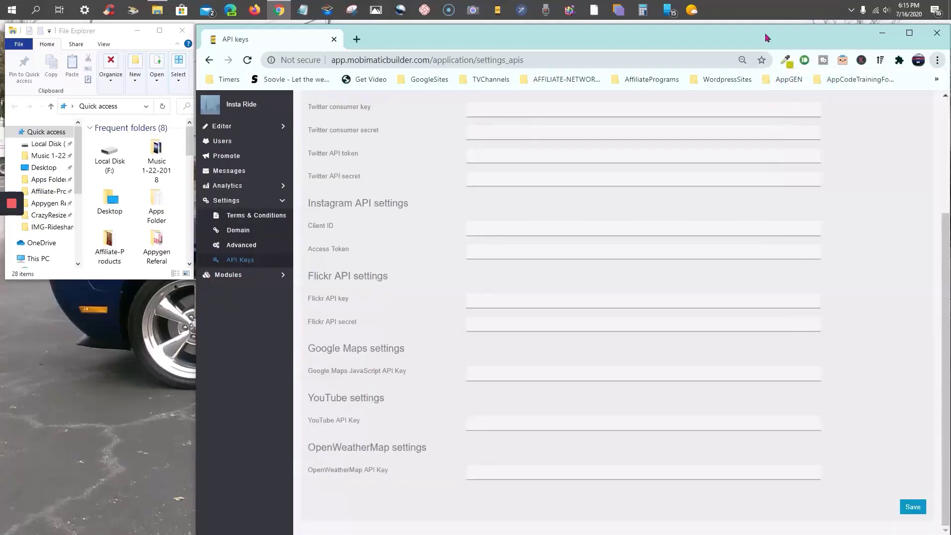
Go to the -Insta-Ride folder, open 3.1InstaRide-.txt in Notepad, then minimize Notepad
click(41, 228)
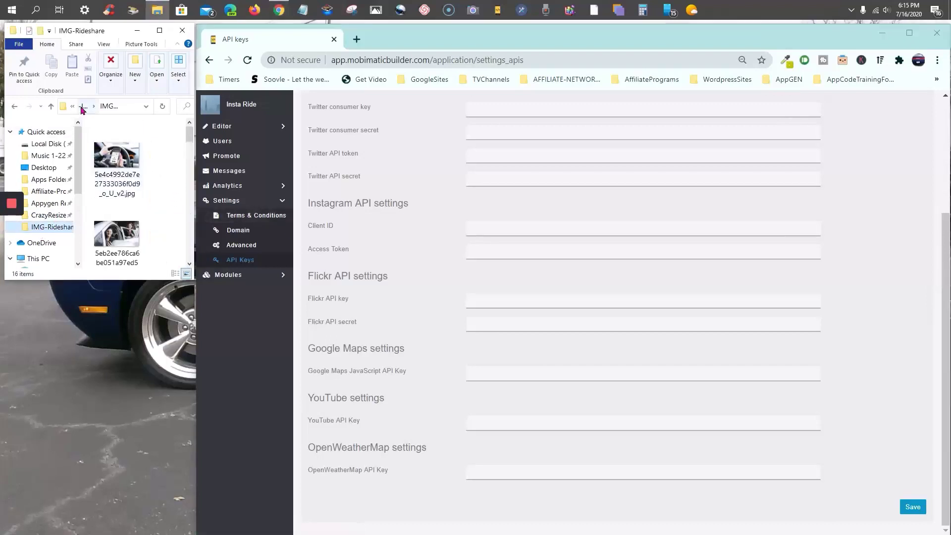
click(82, 108)
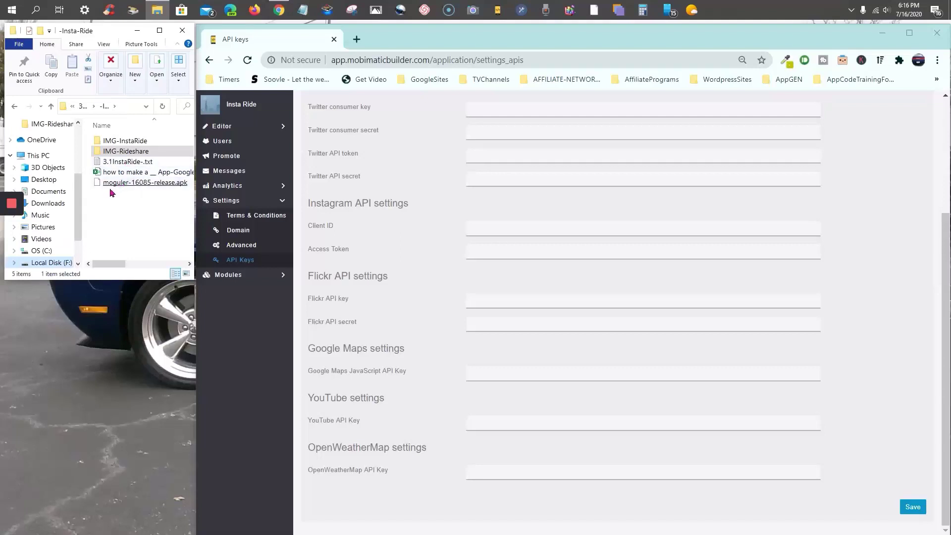
click(118, 165)
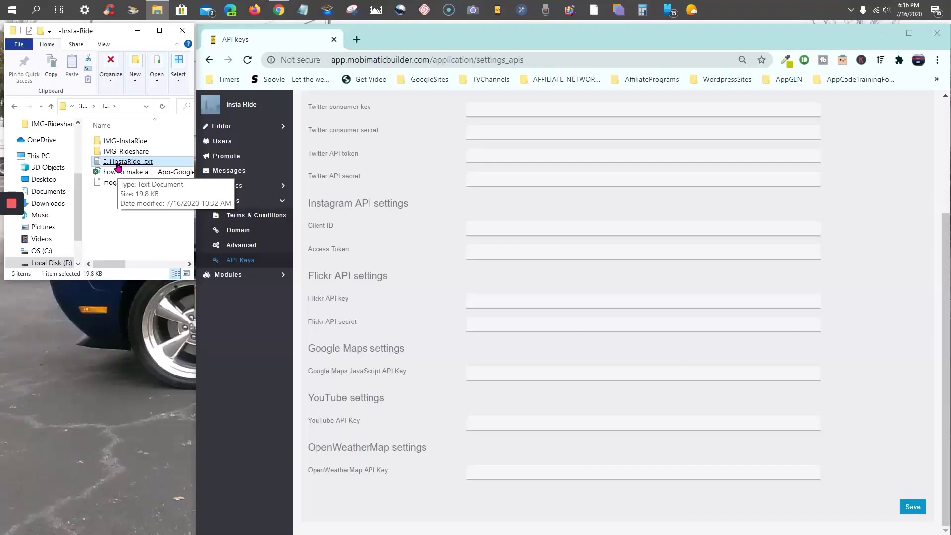
double_click(119, 165)
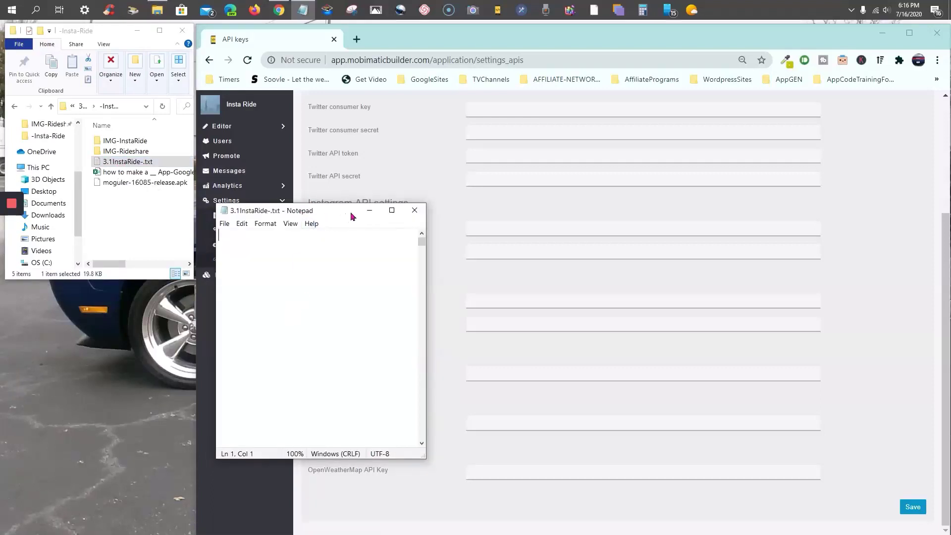
click(370, 213)
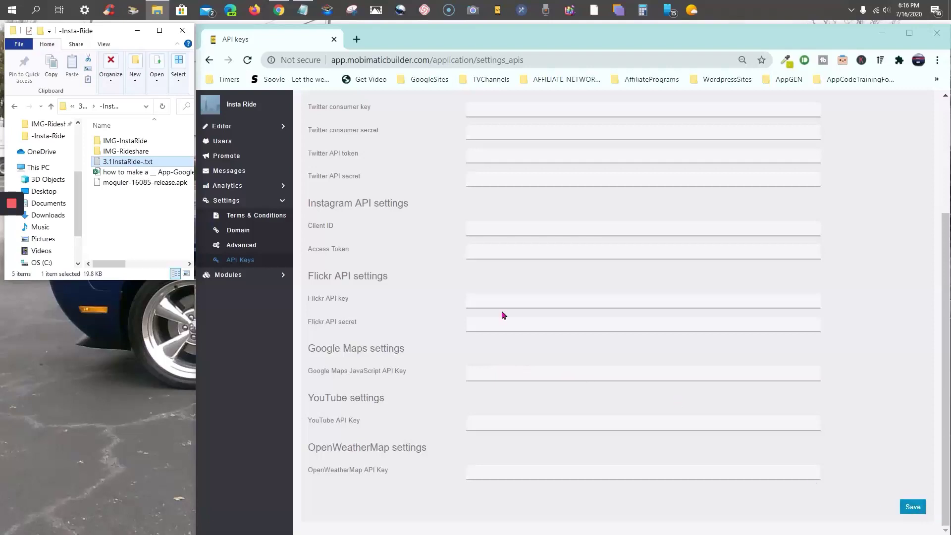
Save the Insta Ride API key settings, then open the Design page under Editor
click(12, 252)
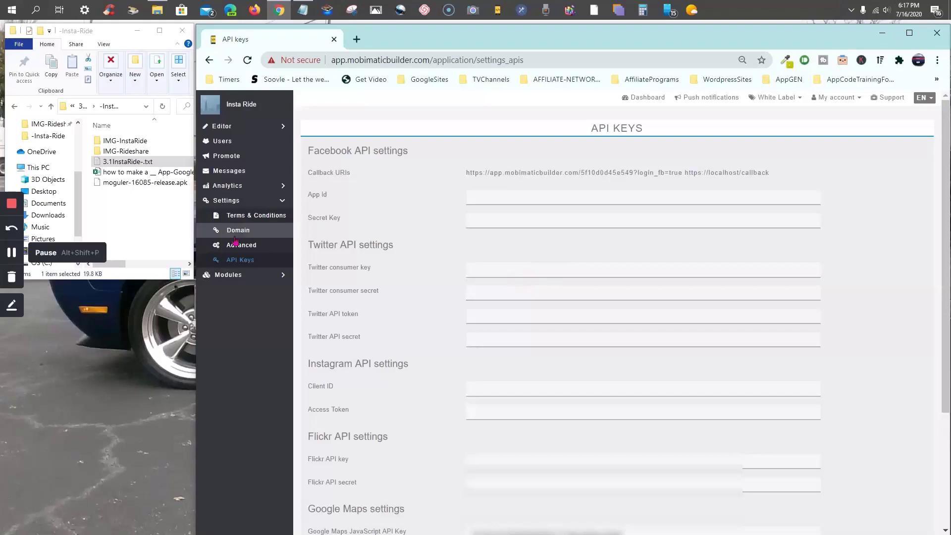
click(225, 131)
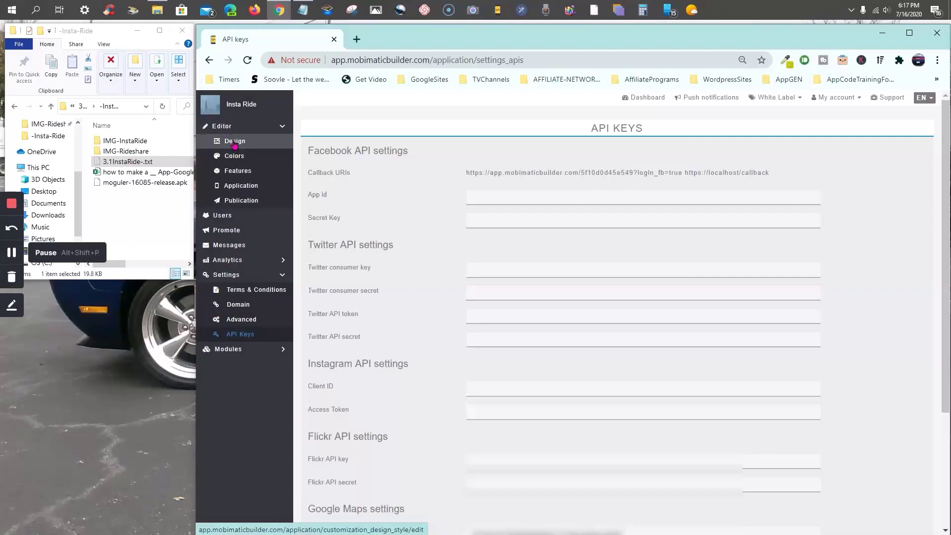
click(234, 142)
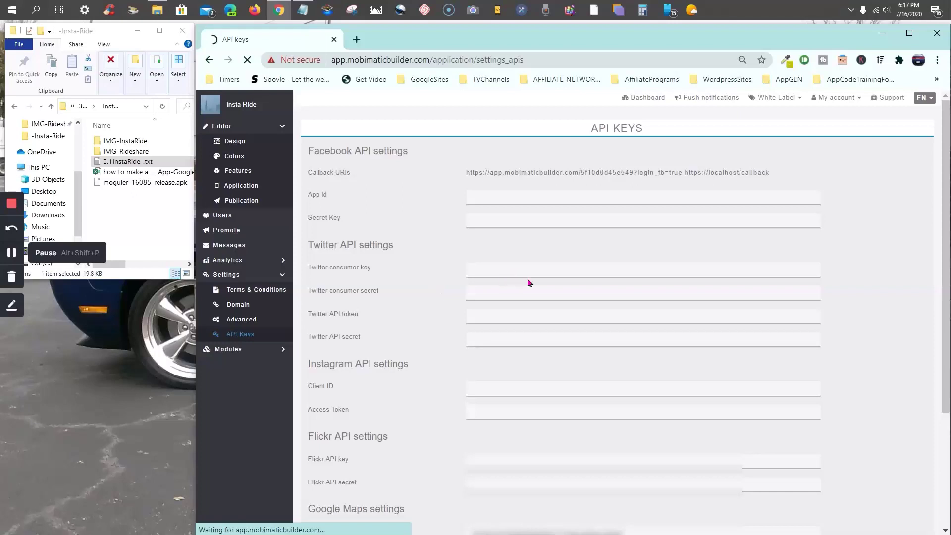
Maximize the browser on the Insta Ride Design page and allow the site to store files
click(909, 34)
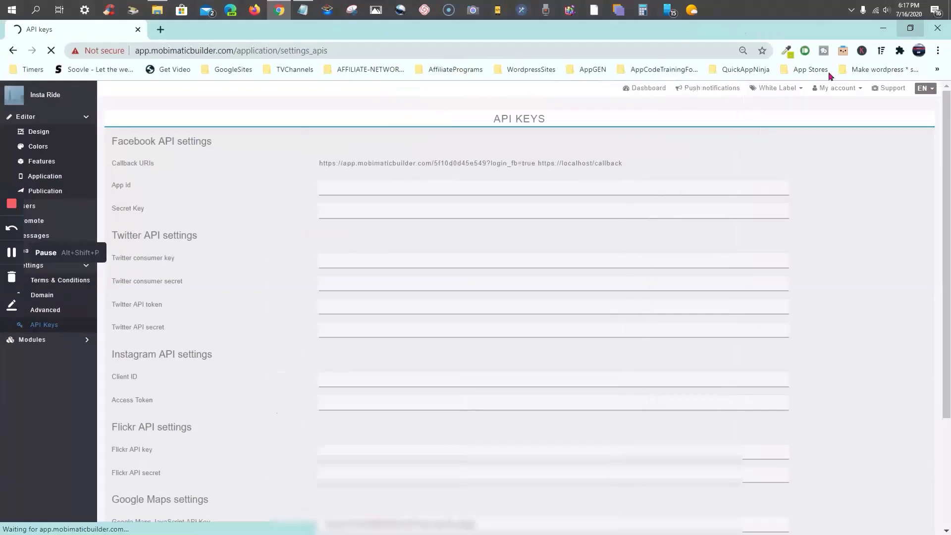
click(909, 28)
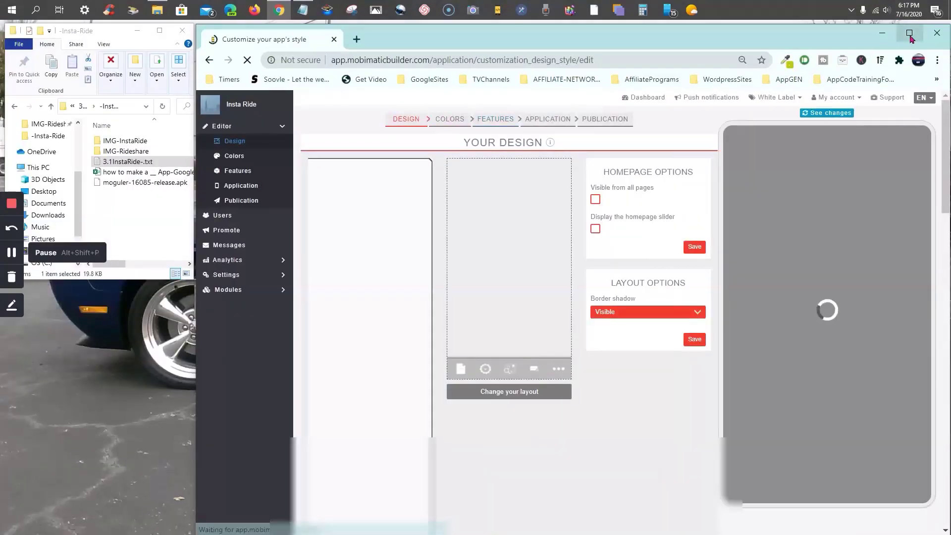
click(909, 33)
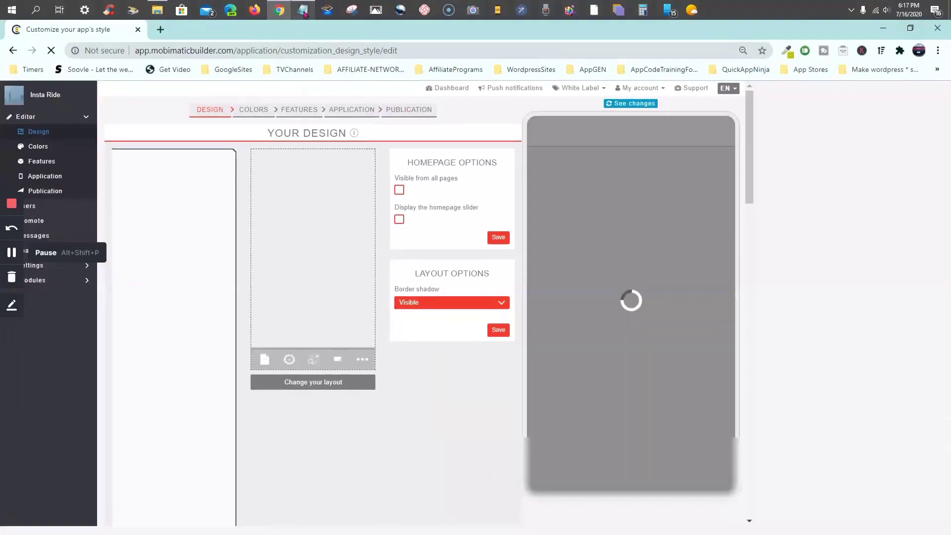
mouse_move(303, 11)
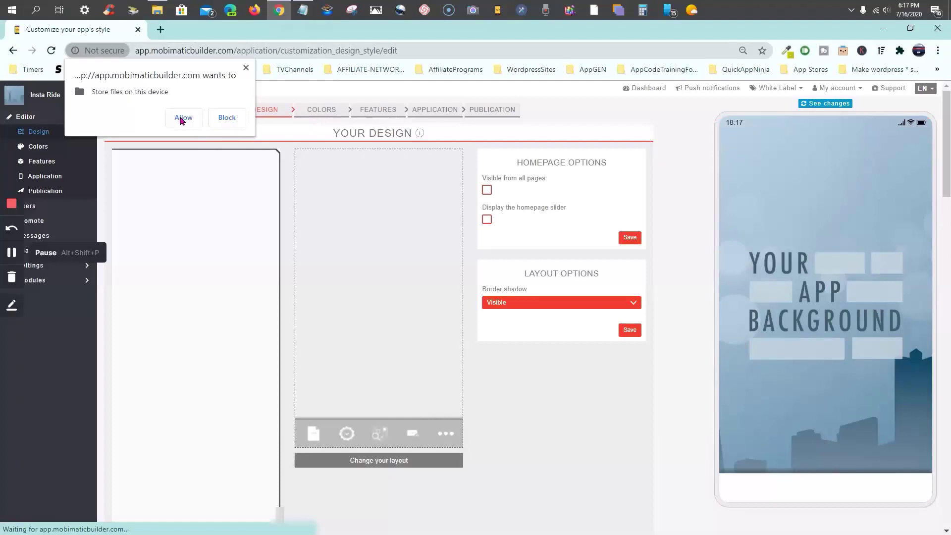
click(182, 119)
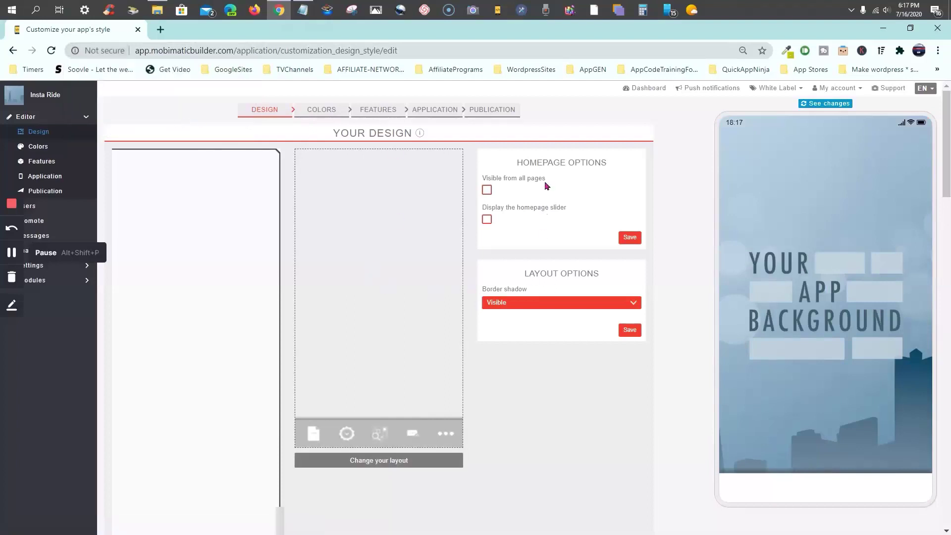
click(10, 252)
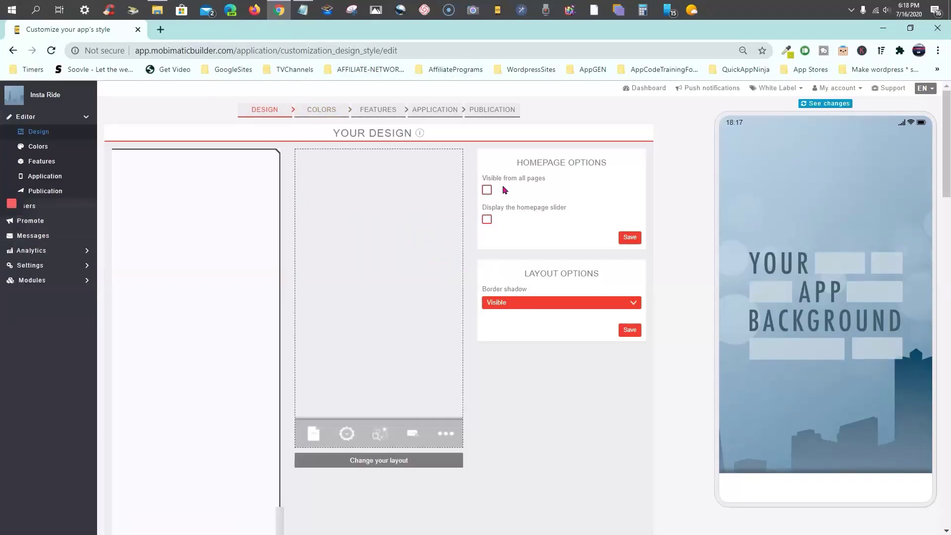
scroll(484, 260, down, 15)
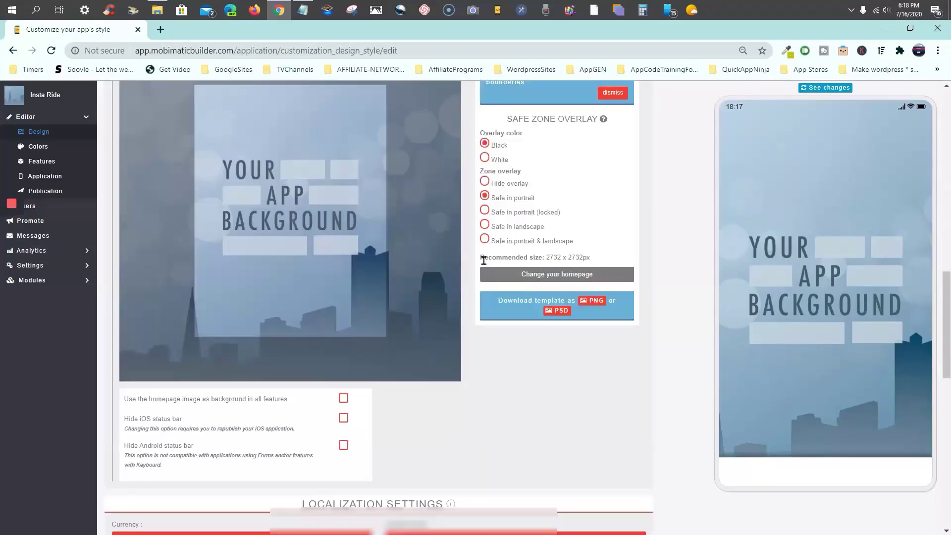
scroll(498, 198, down, 6)
scroll(498, 199, down, 3)
scroll(498, 198, up, 20)
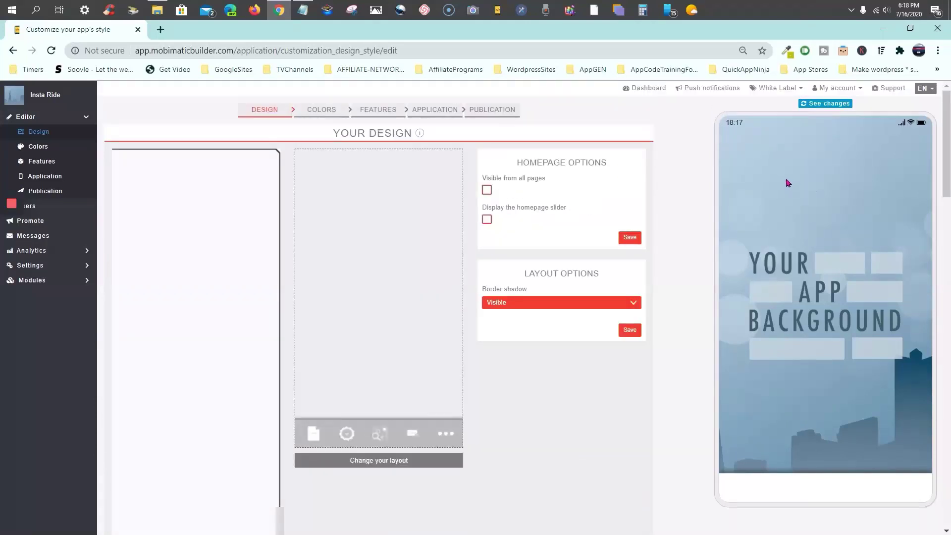
scroll(665, 270, down, 2)
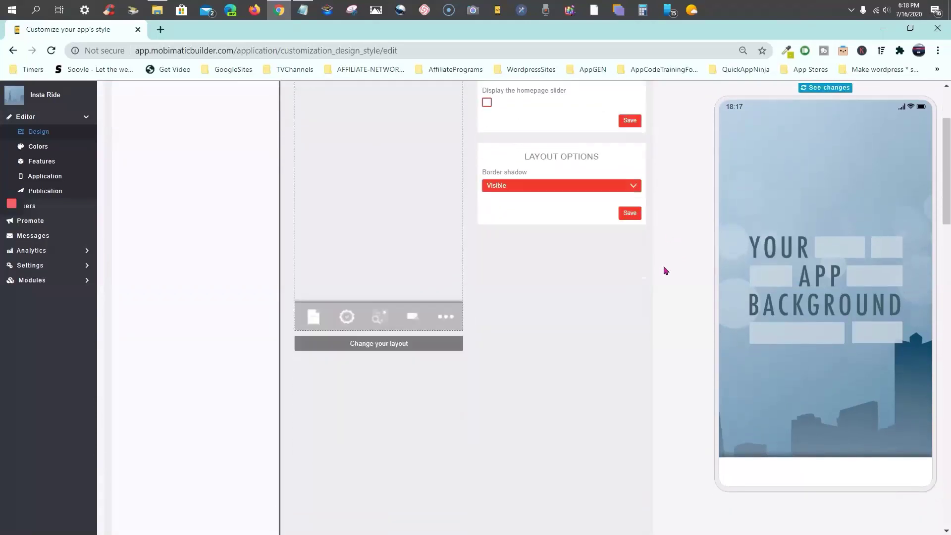
scroll(665, 270, down, 2)
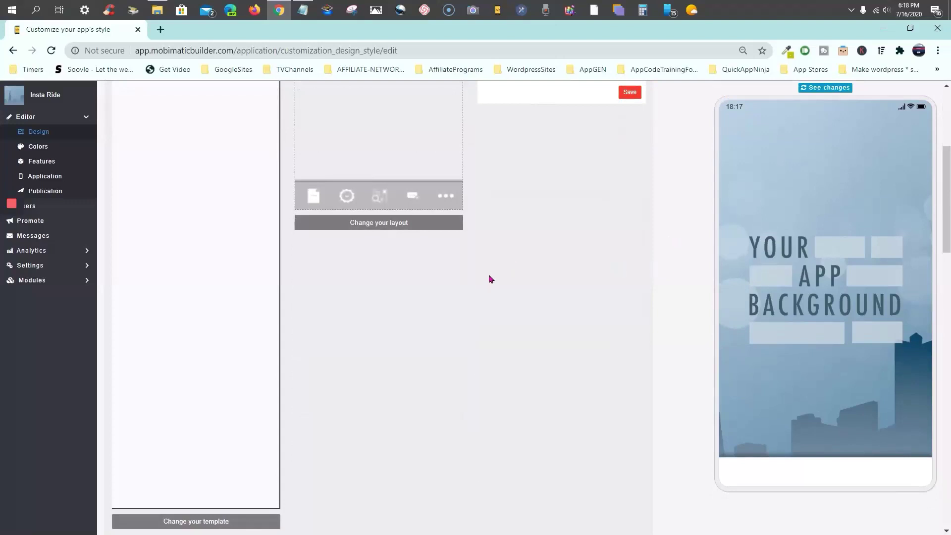
scroll(408, 293, down, 1)
scroll(408, 296, down, 2)
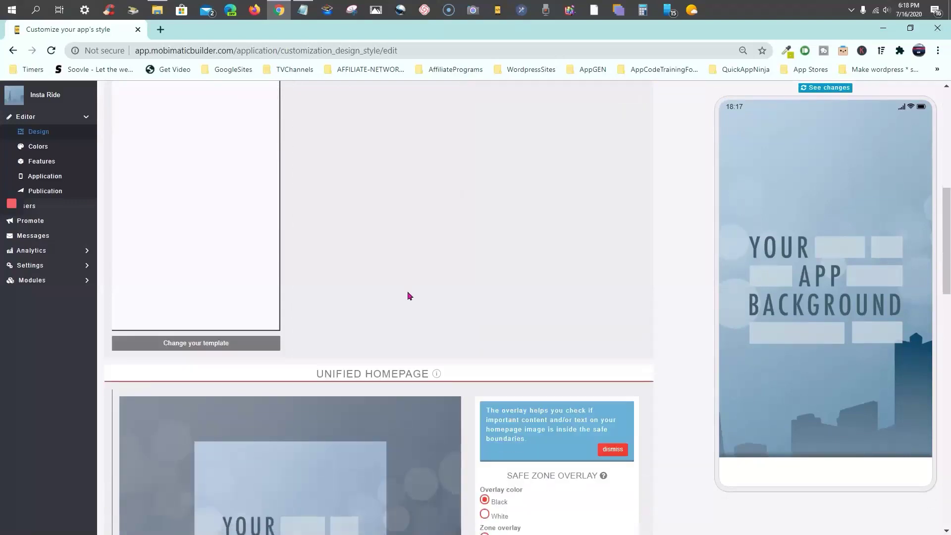
scroll(480, 207, down, 5)
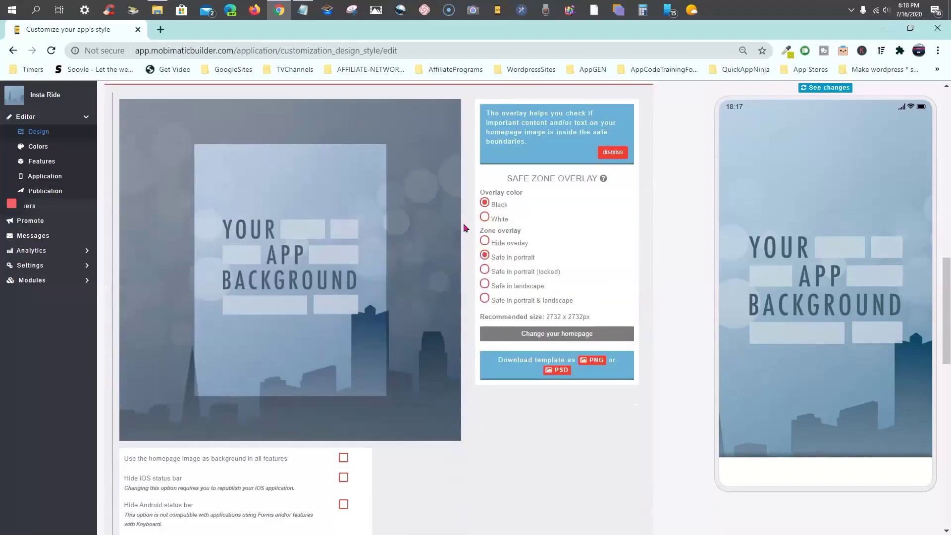
scroll(465, 227, down, 10)
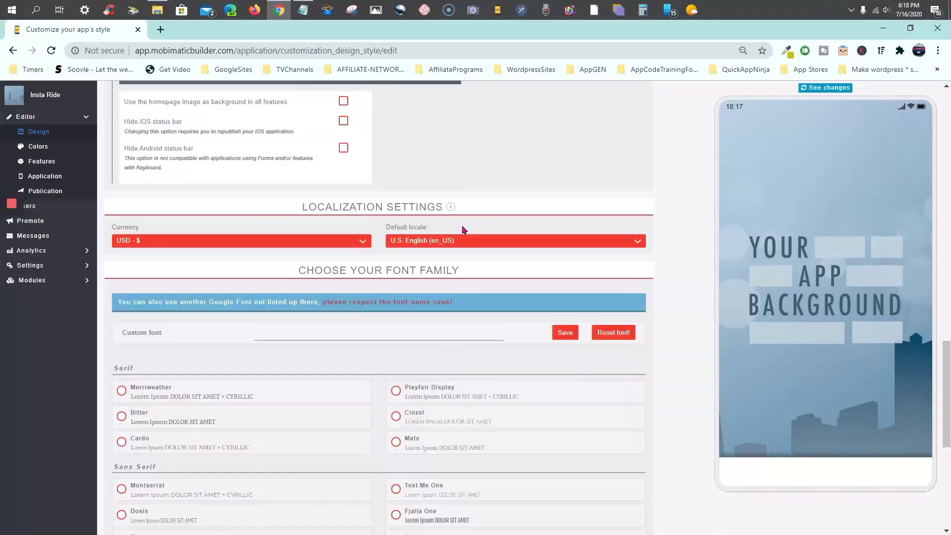
scroll(351, 216, up, 15)
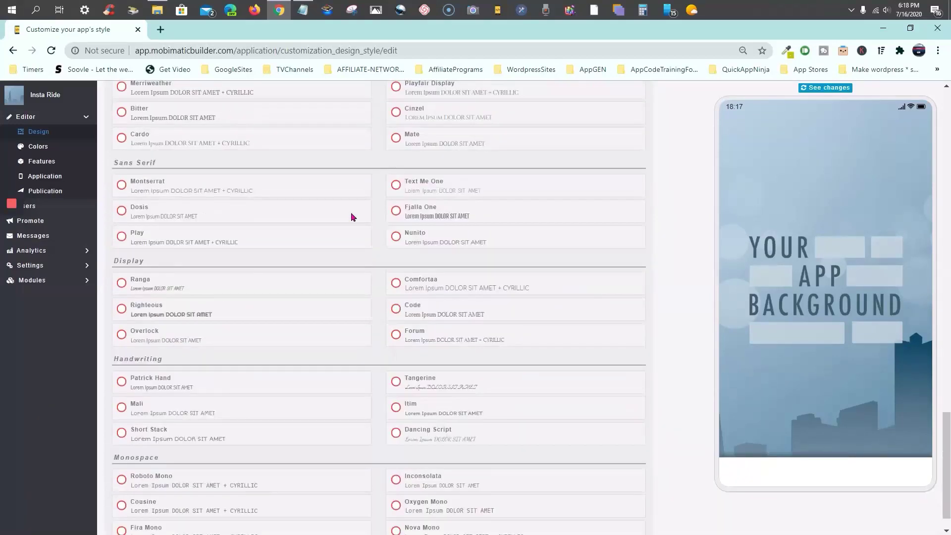
scroll(350, 216, up, 3)
scroll(350, 216, down, 7)
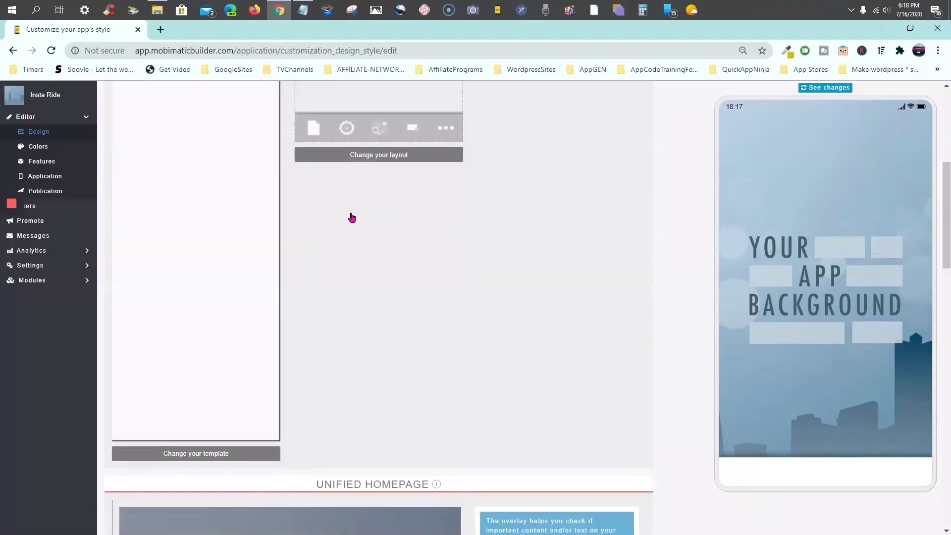
scroll(365, 303, down, 4)
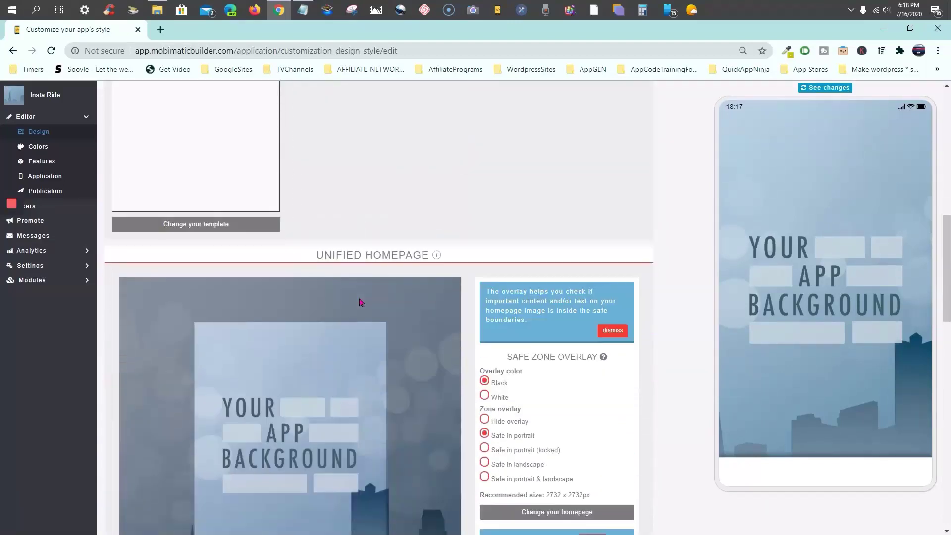
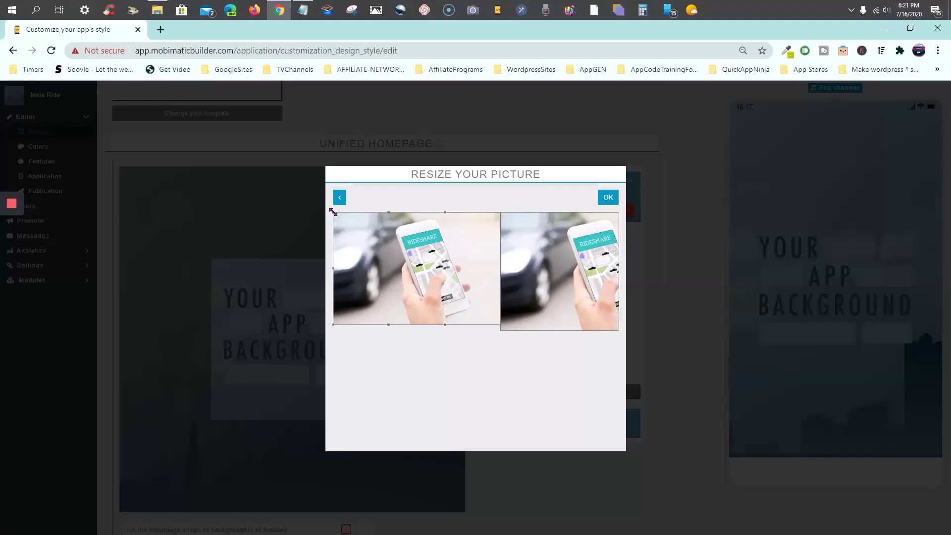
Discard the current crop and upload a new rideshare photo as the unified homepage image
mouse_move(333, 212)
mouse_down()
mouse_move(349, 230)
mouse_move(318, 207)
mouse_up()
click(317, 204)
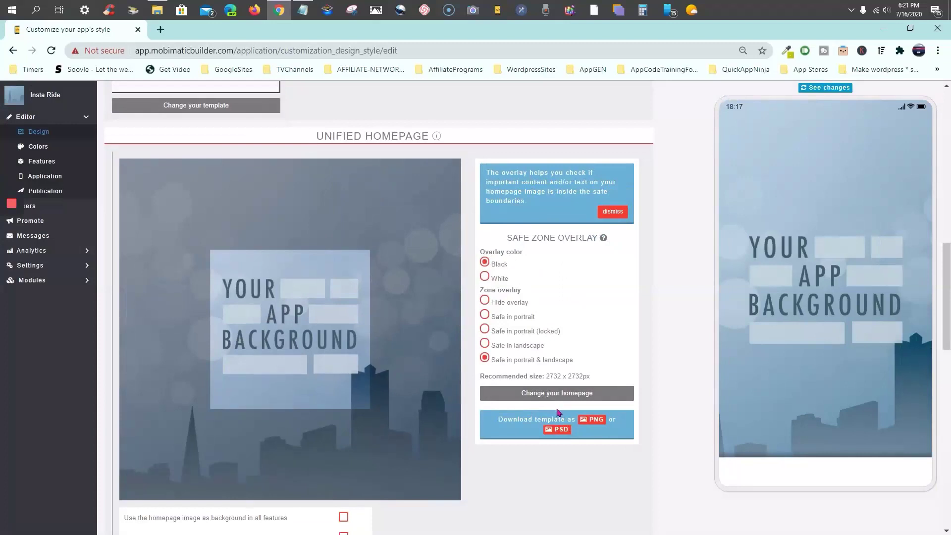
click(555, 393)
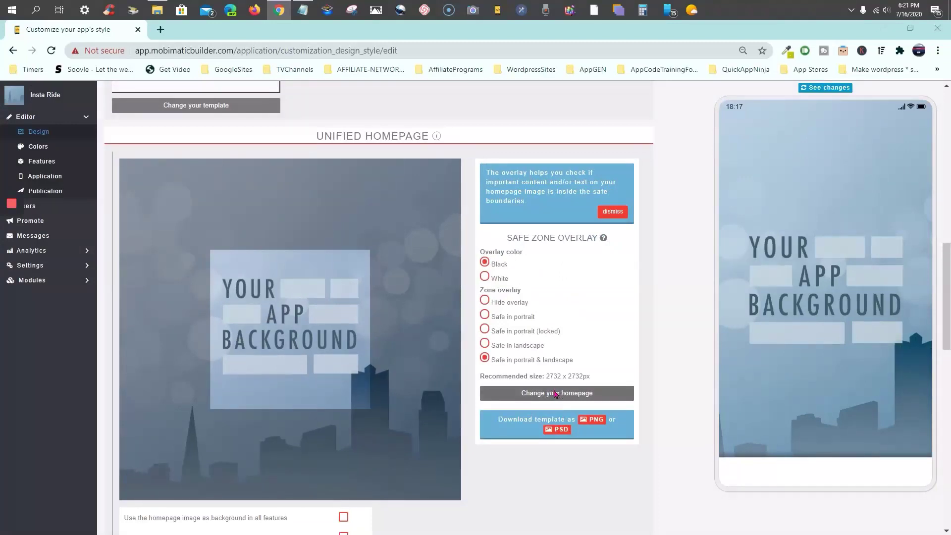
double_click(181, 202)
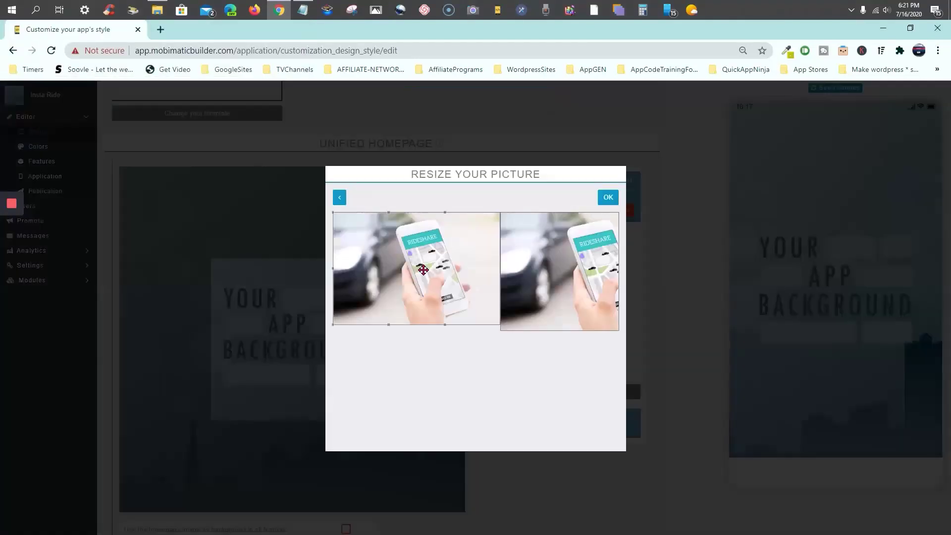
Roughly shift and resize the crop box toward the hand-held phone
drag(423, 269, 426, 270)
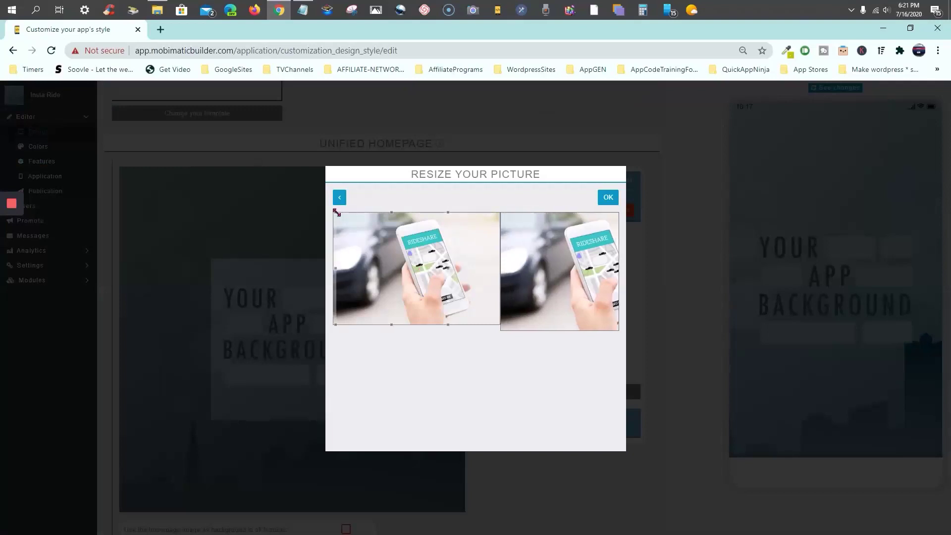
drag(337, 212, 357, 233)
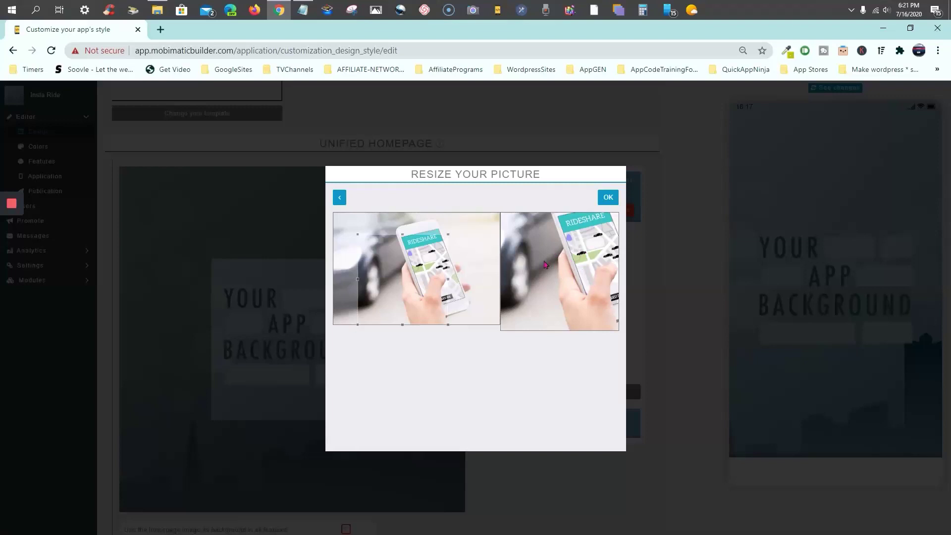
drag(417, 269, 439, 254)
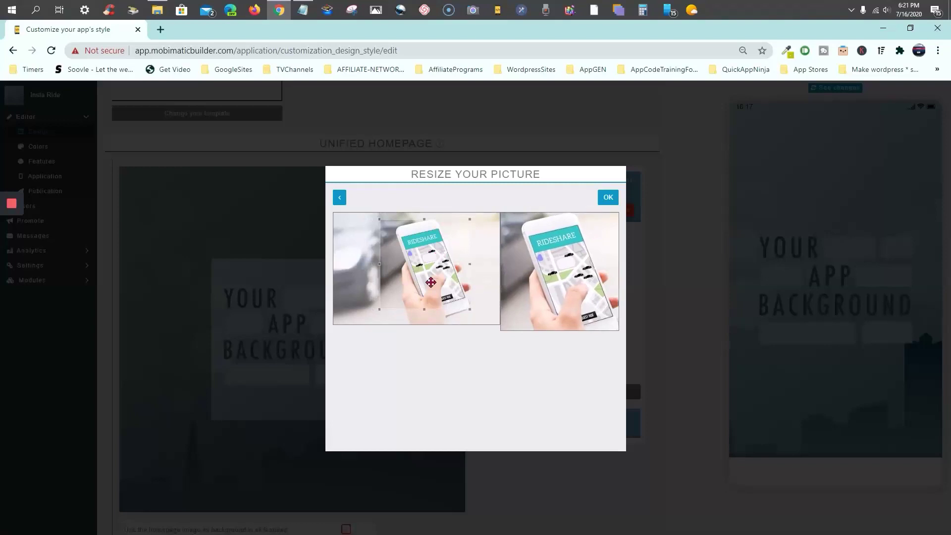
drag(424, 310, 424, 318)
drag(431, 285, 433, 282)
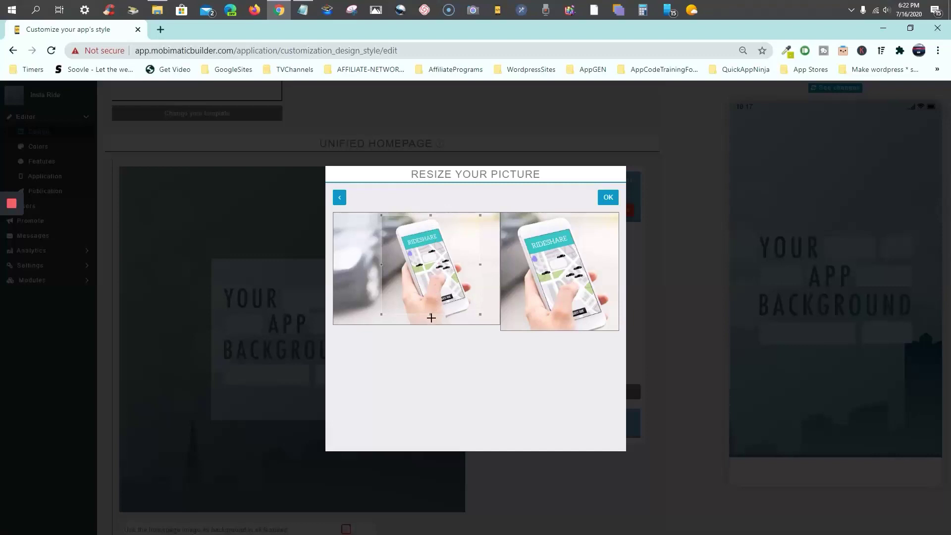
Reframe the crop tightly around the phone's RIDESHARE map screen and apply it
drag(430, 317, 428, 283)
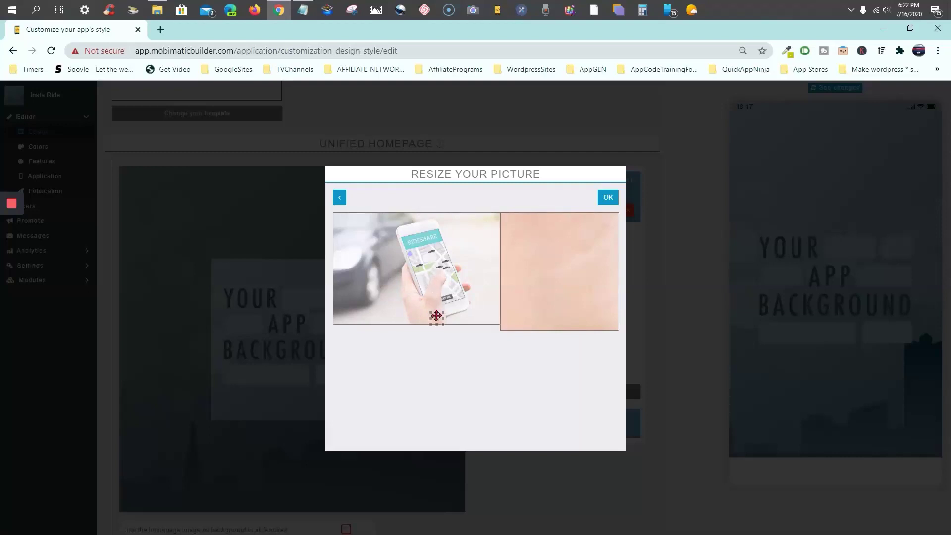
drag(436, 316, 380, 278)
drag(422, 302, 433, 255)
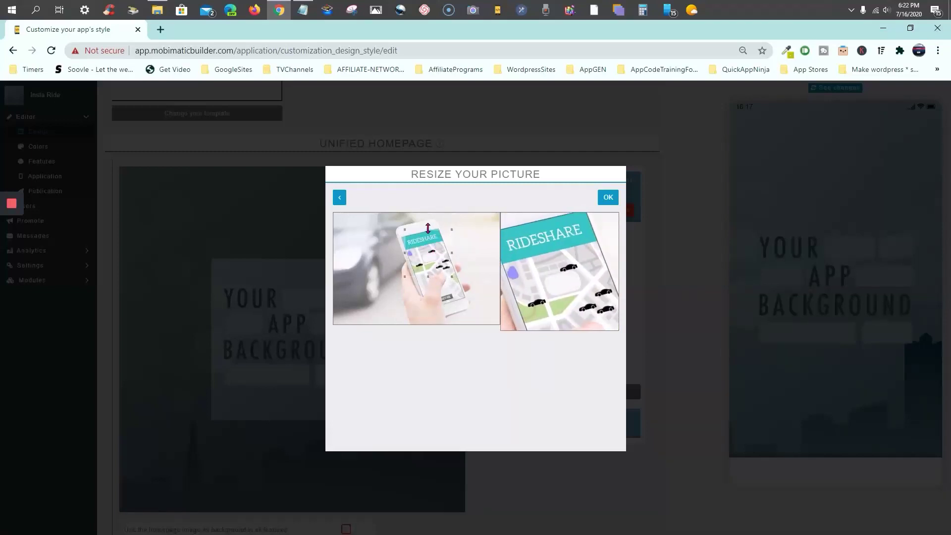
mouse_move(428, 228)
mouse_down()
mouse_move(429, 219)
mouse_move(426, 246)
mouse_up()
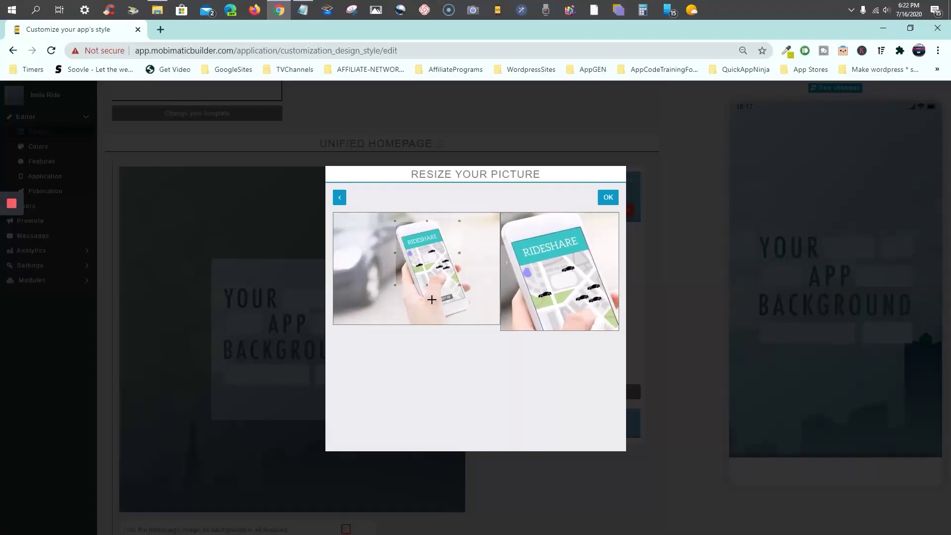
mouse_move(425, 288)
mouse_down()
mouse_move(425, 320)
mouse_move(433, 276)
mouse_up()
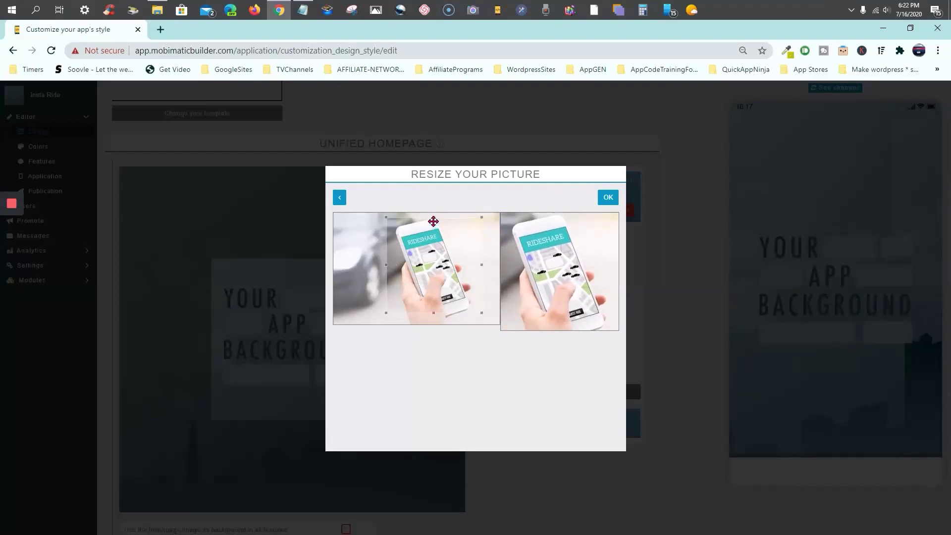
drag(433, 219, 433, 216)
drag(432, 254, 430, 256)
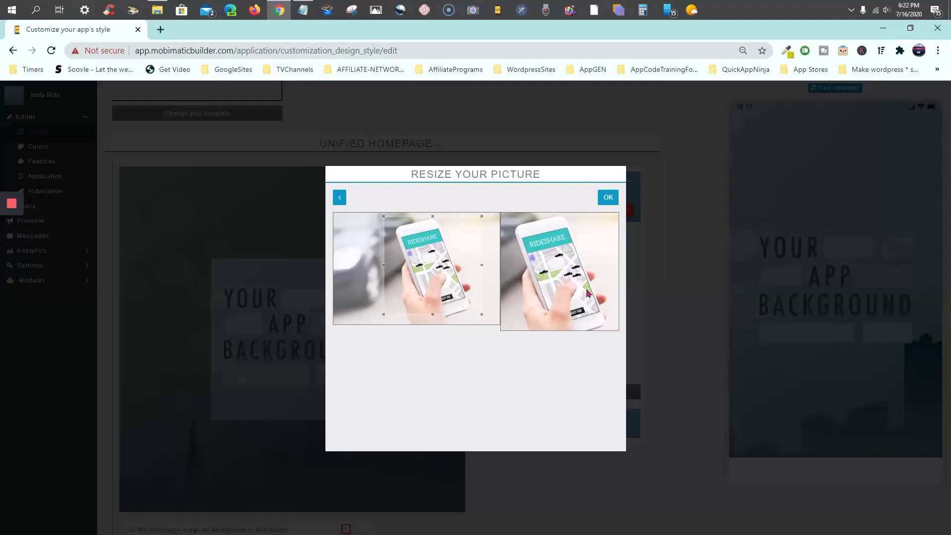
click(609, 198)
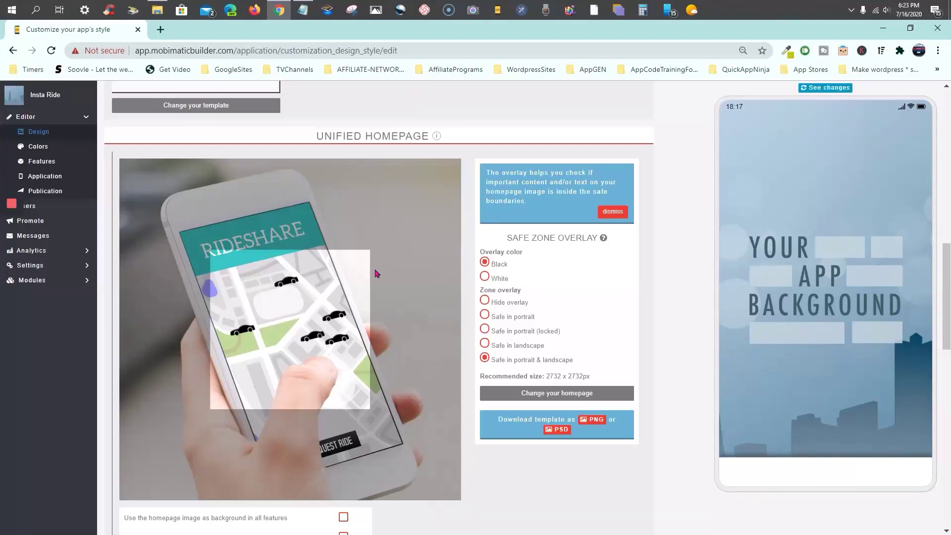
Refresh the phone preview so it shows the cropped RIDESHARE homepage photo
scroll(693, 232, up, 1)
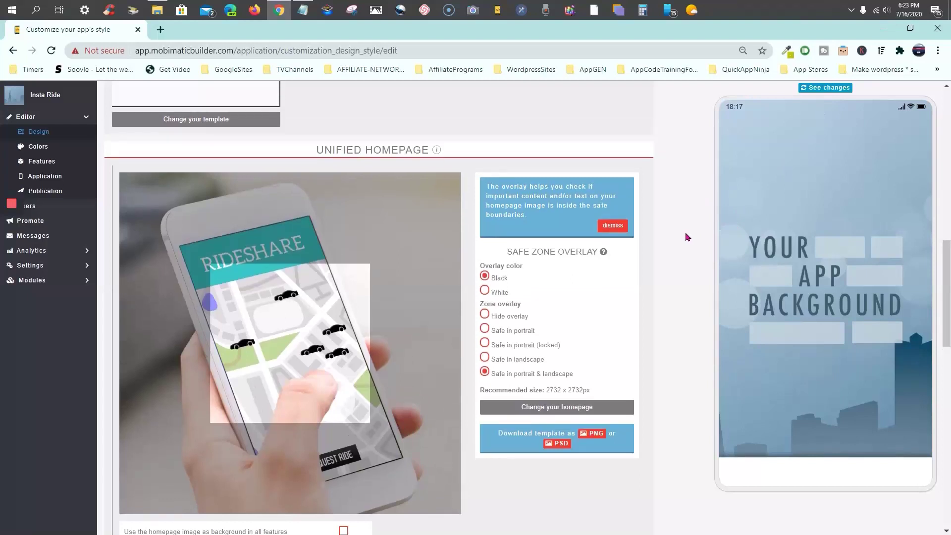
click(829, 89)
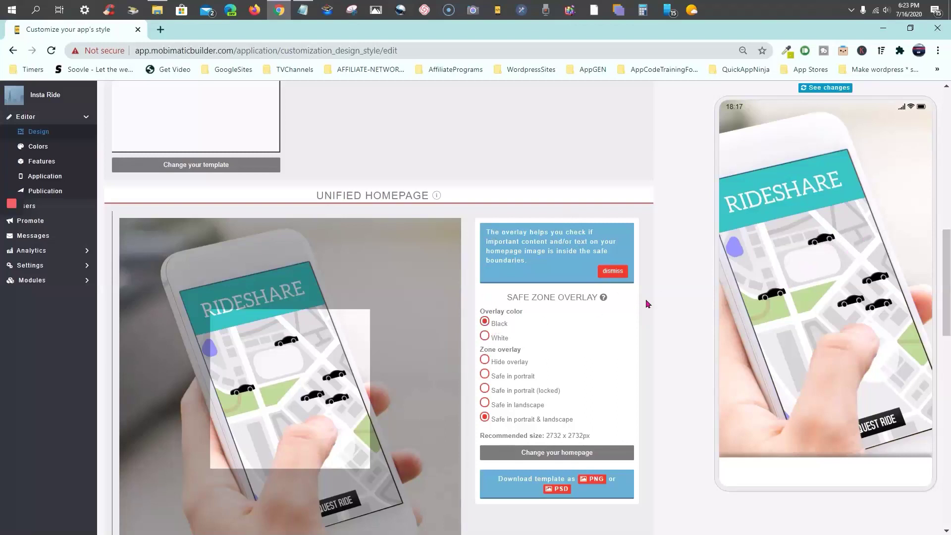
scroll(665, 297, down, 5)
scroll(665, 301, down, 2)
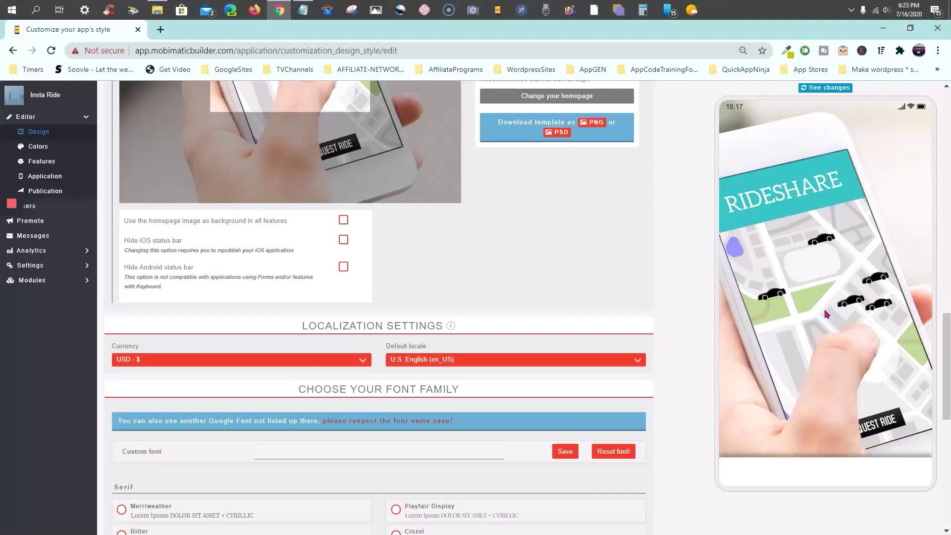
Leave the currency at USD and choose Text Me One as the app's font family
scroll(497, 301, down, 4)
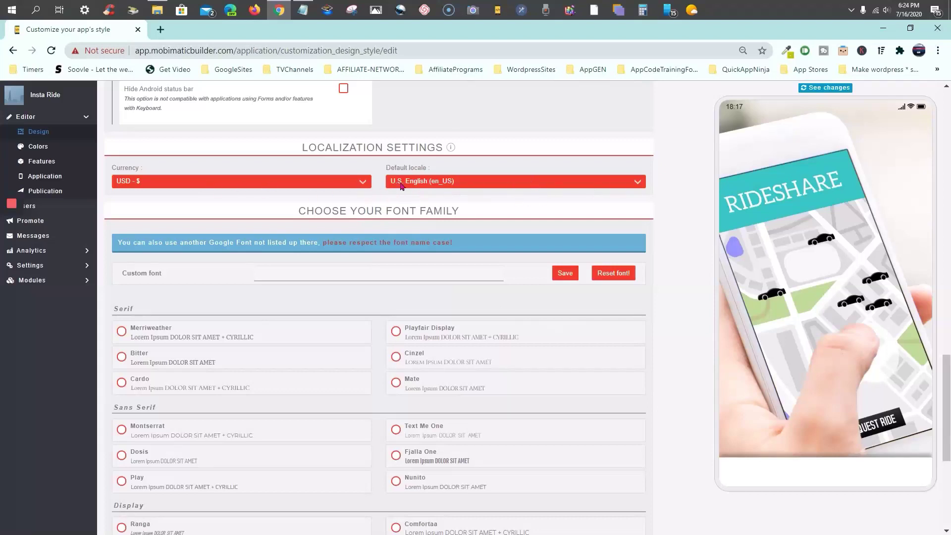
click(364, 186)
click(365, 186)
scroll(281, 315, down, 1)
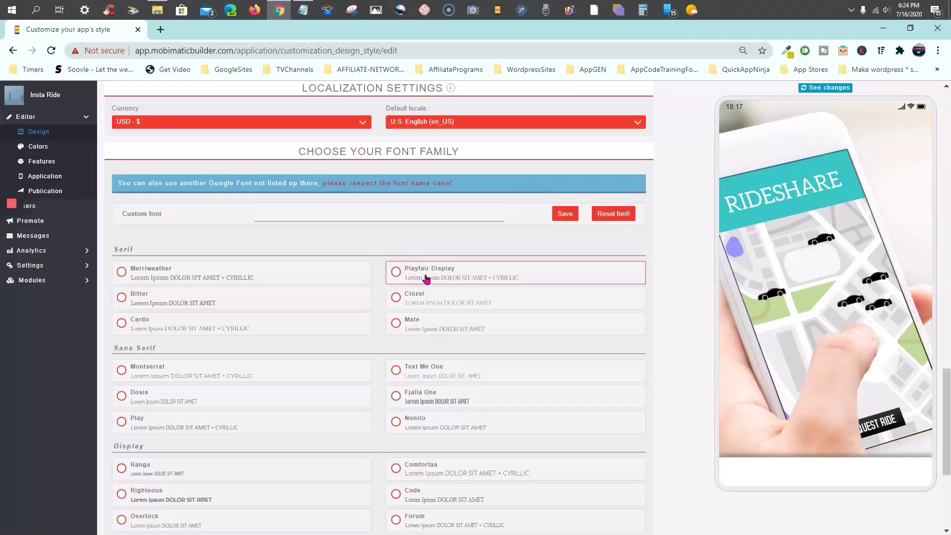
scroll(426, 279, down, 1)
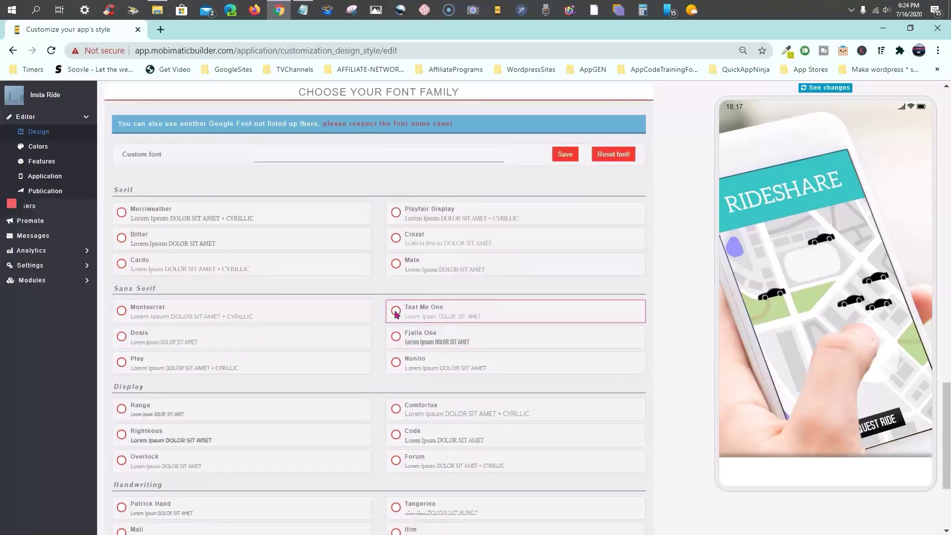
click(396, 311)
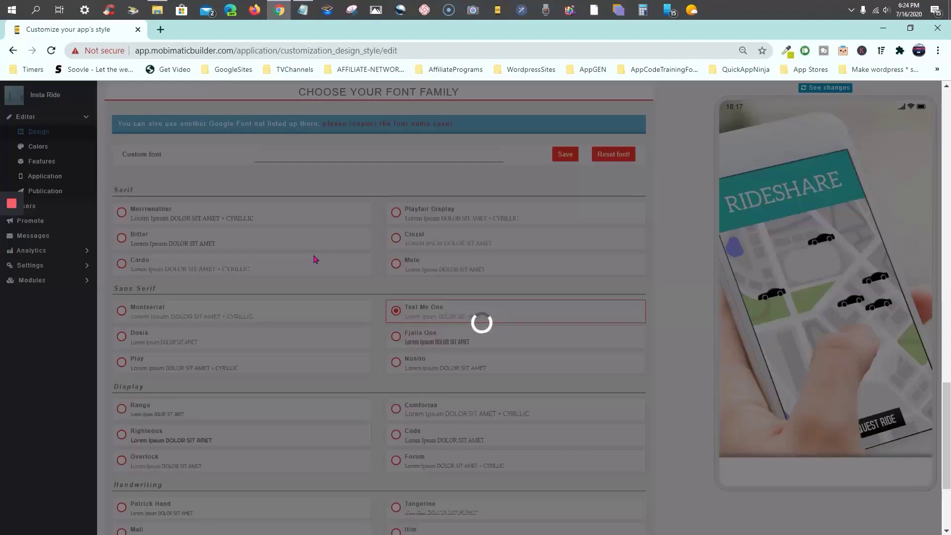
scroll(317, 260, down, 2)
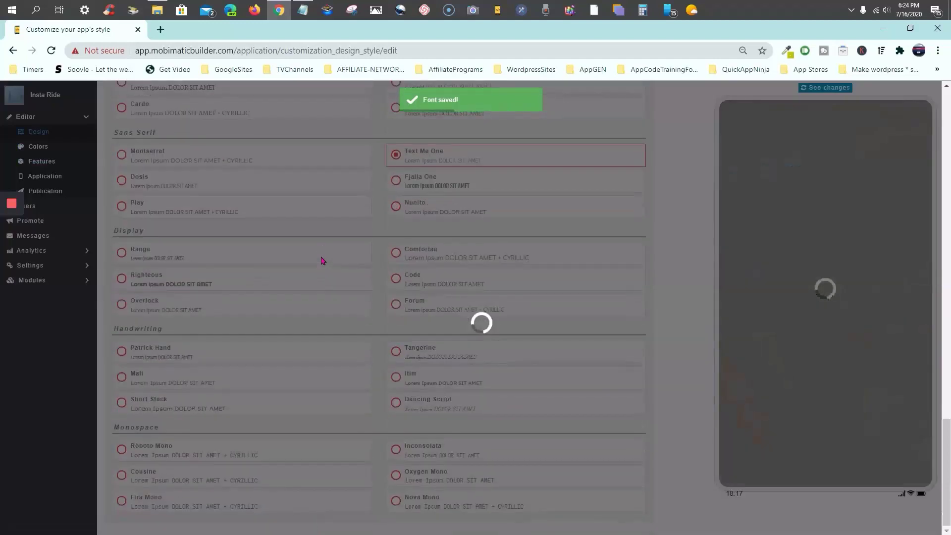
scroll(320, 261, down, 1)
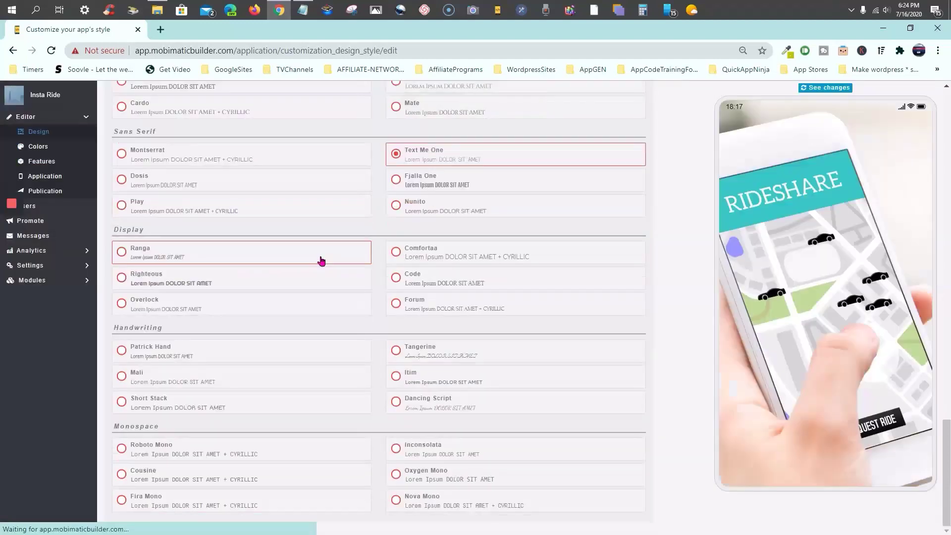
scroll(369, 330, up, 15)
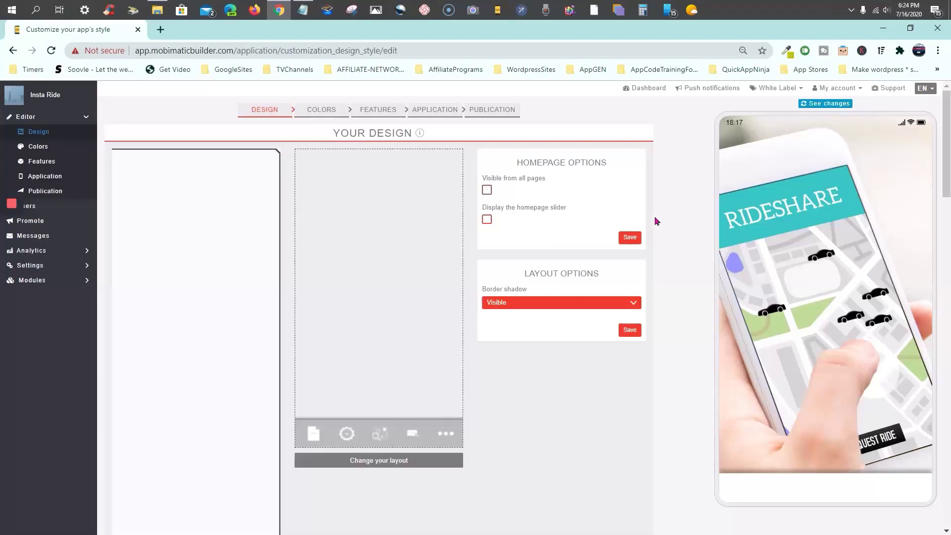
scroll(669, 204, down, 1)
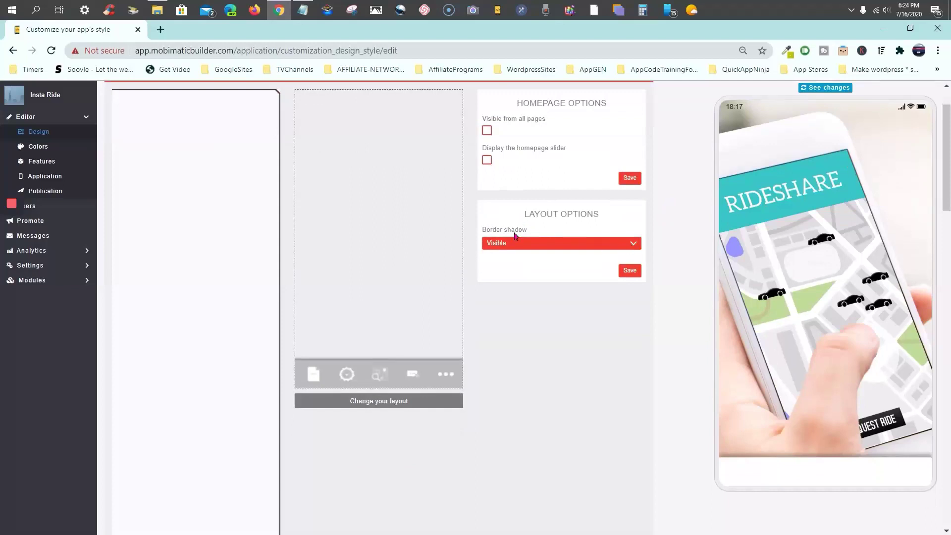
click(514, 246)
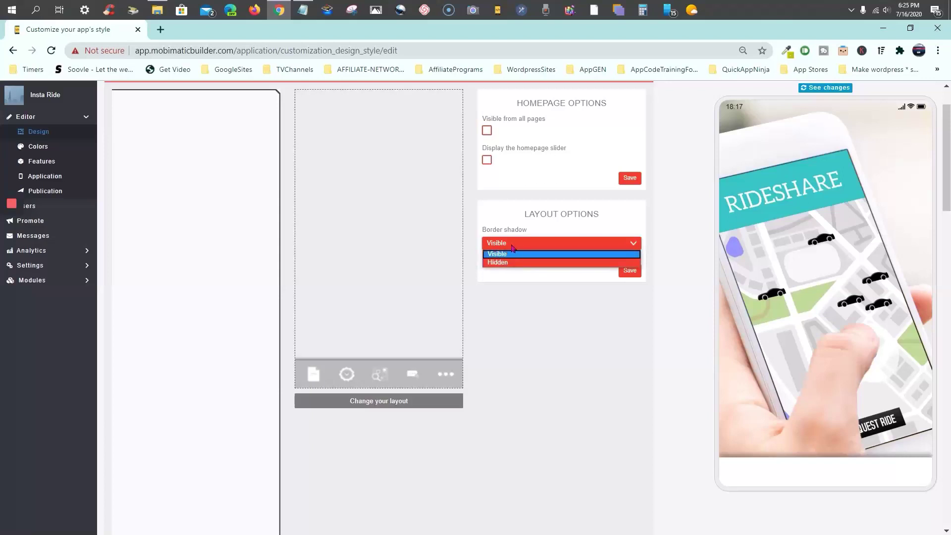
click(513, 252)
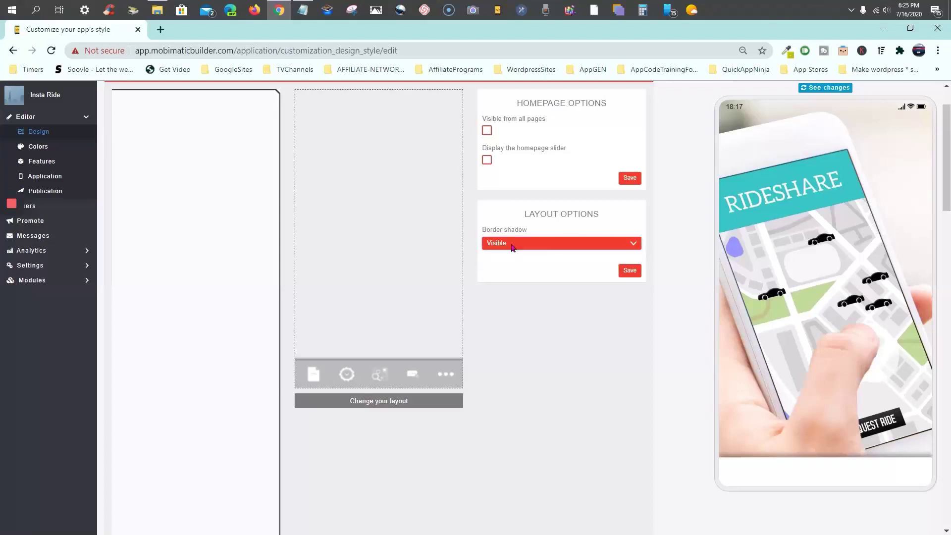
click(630, 272)
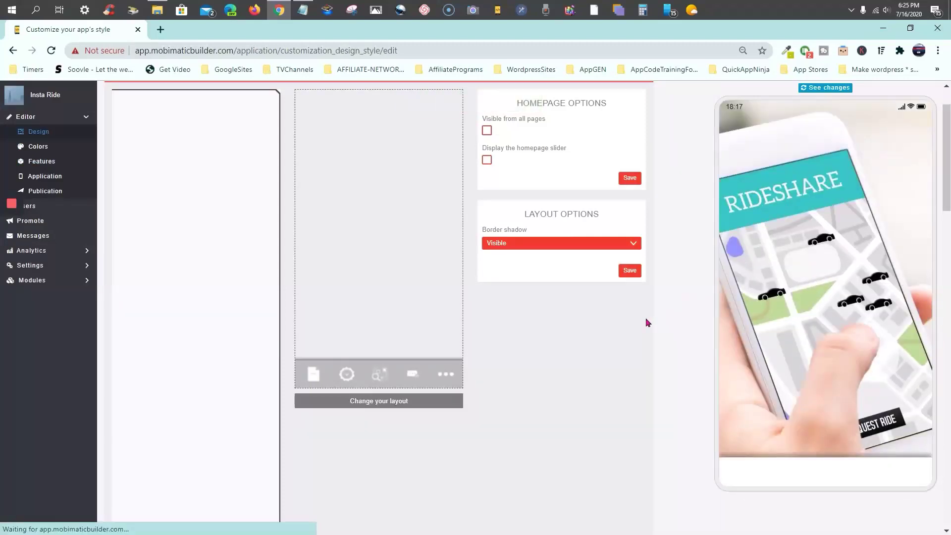
scroll(686, 294, down, 6)
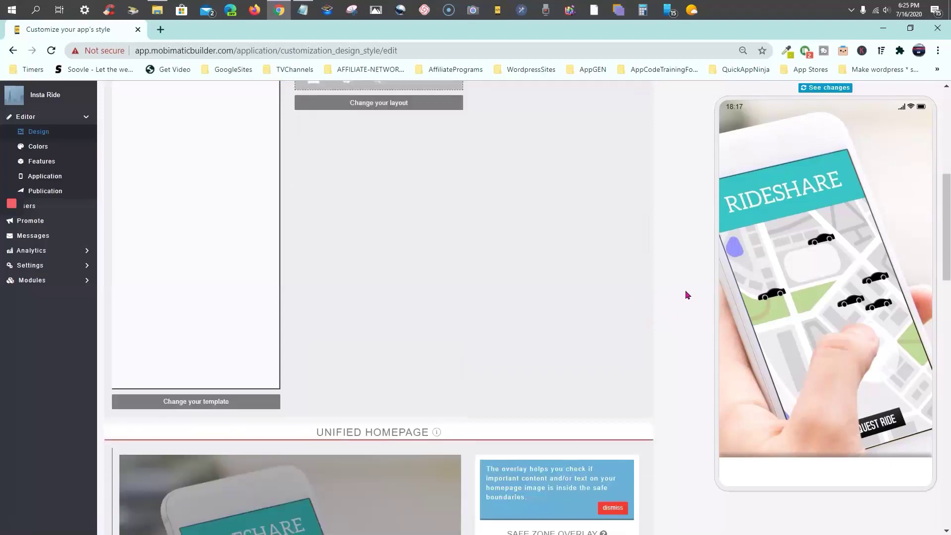
scroll(685, 294, down, 7)
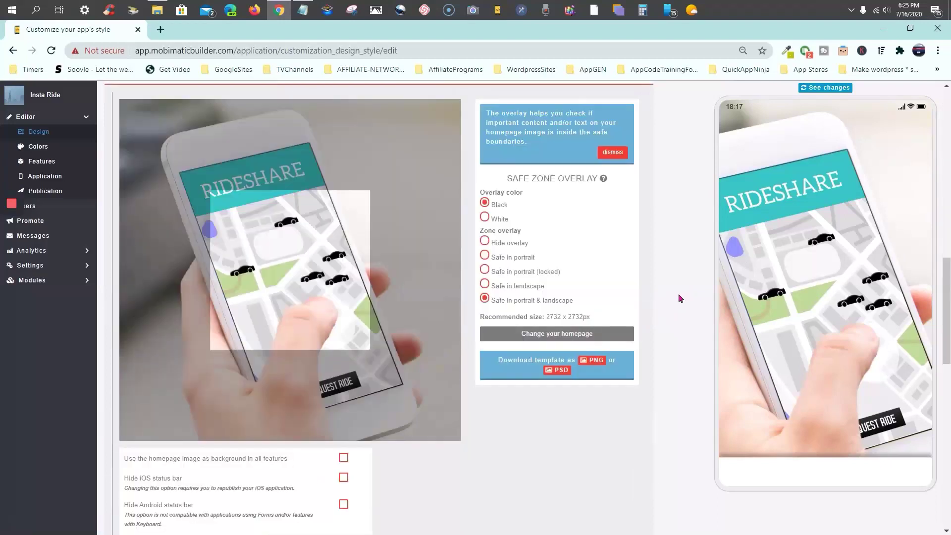
scroll(559, 335, down, 1)
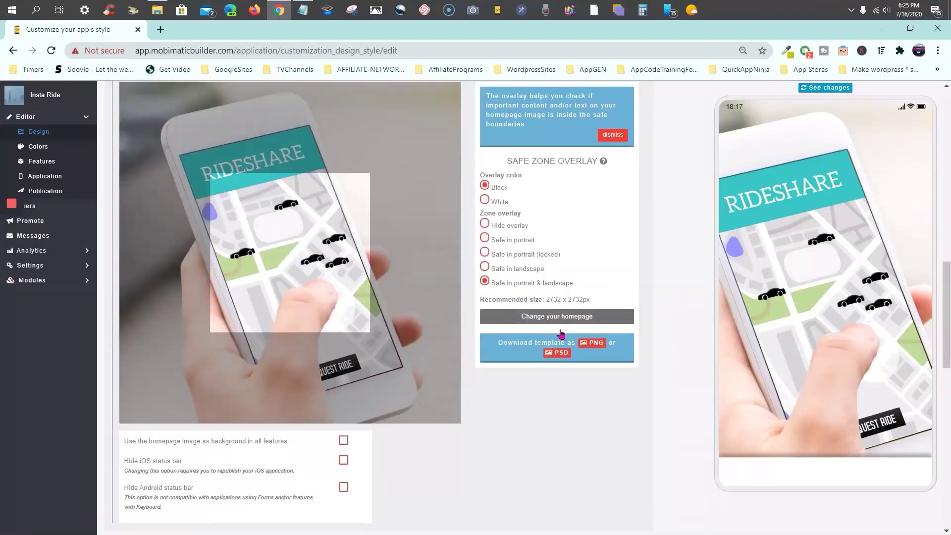
scroll(560, 333, down, 14)
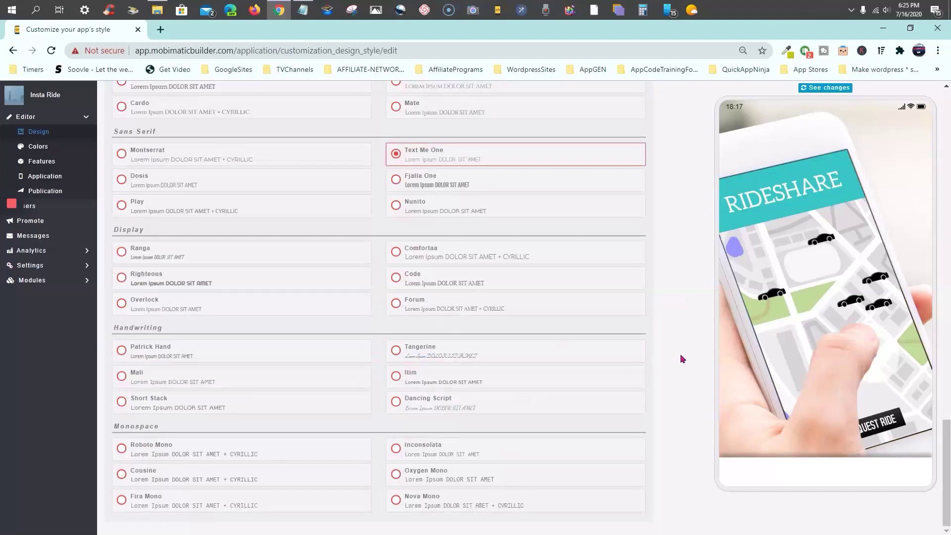
scroll(682, 359, up, 20)
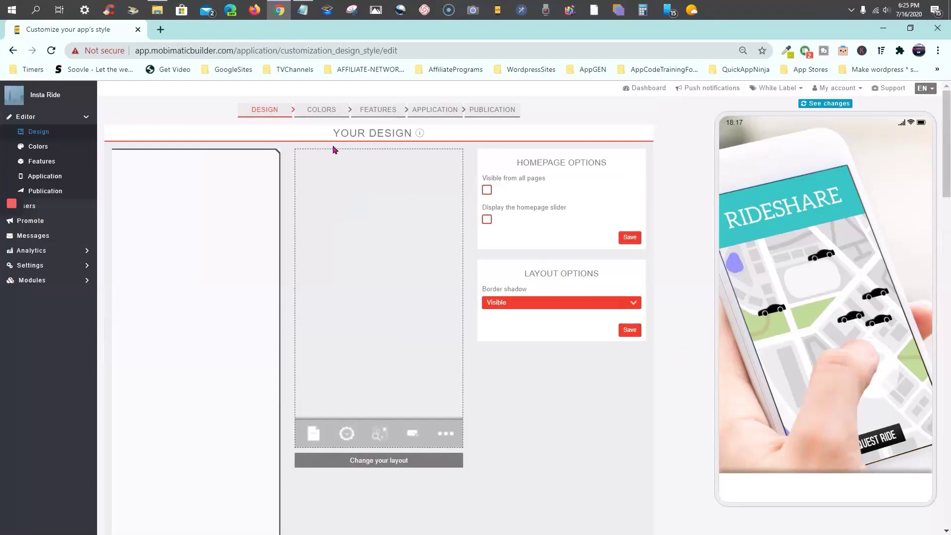
Open the Colors step and filter the Sections list to HOMEPAGE
click(319, 114)
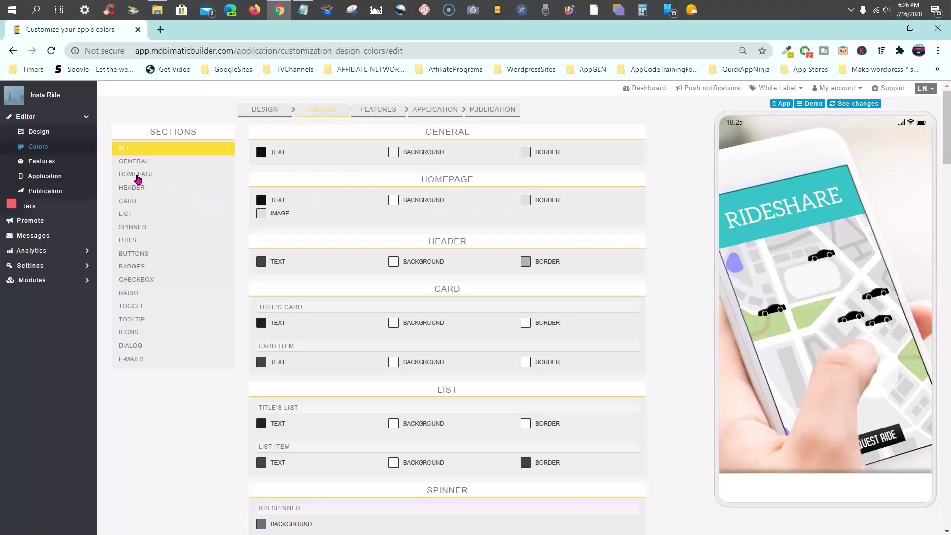
click(138, 178)
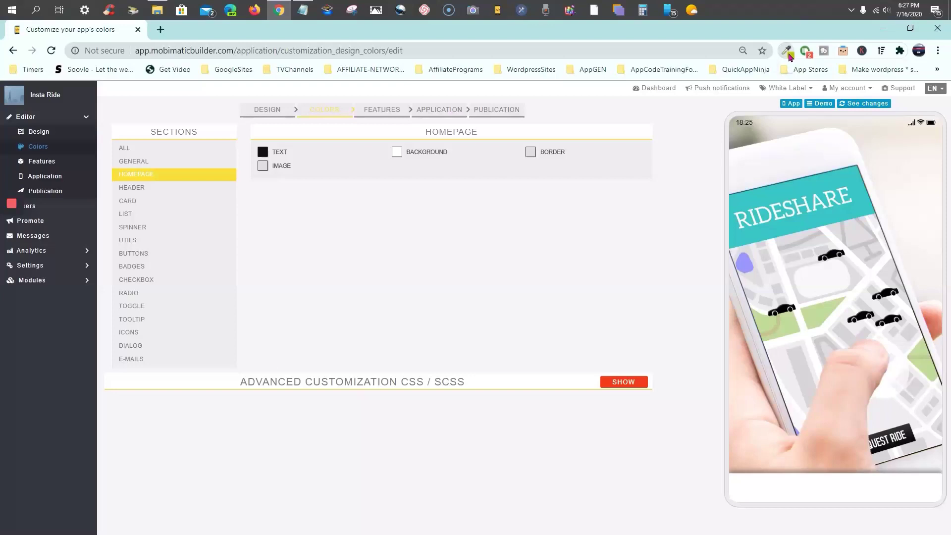
Toggle ColorZilla's Page Color Picker and bring up the -Insta-Ride folder in File Explorer
click(787, 52)
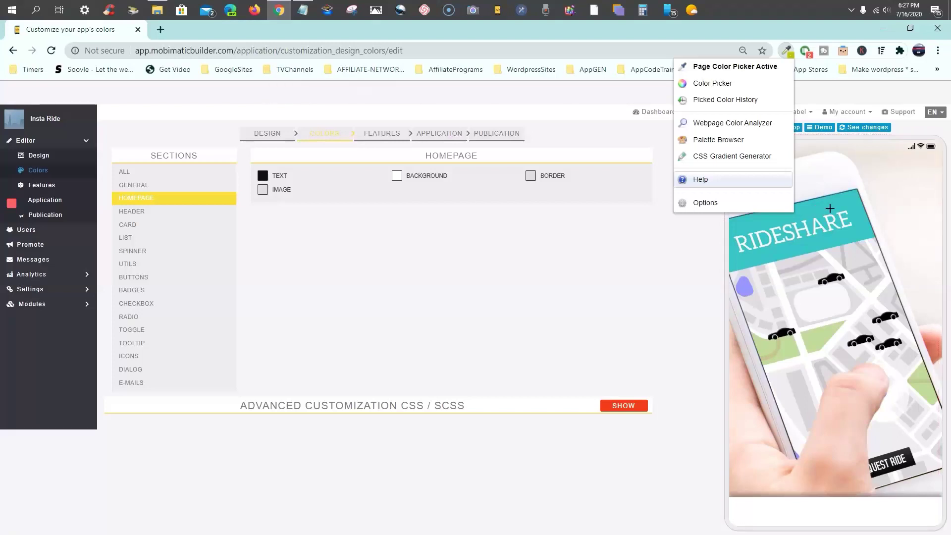
click(769, 66)
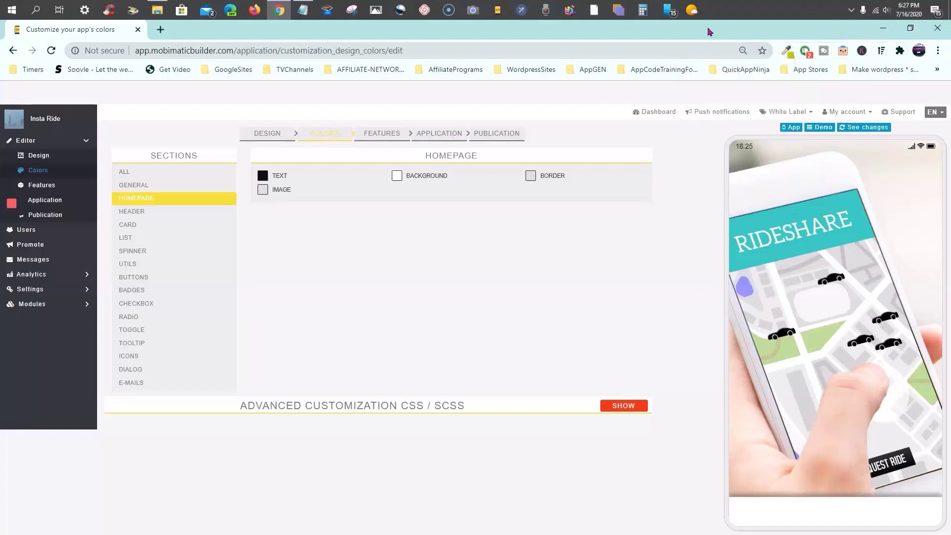
click(158, 10)
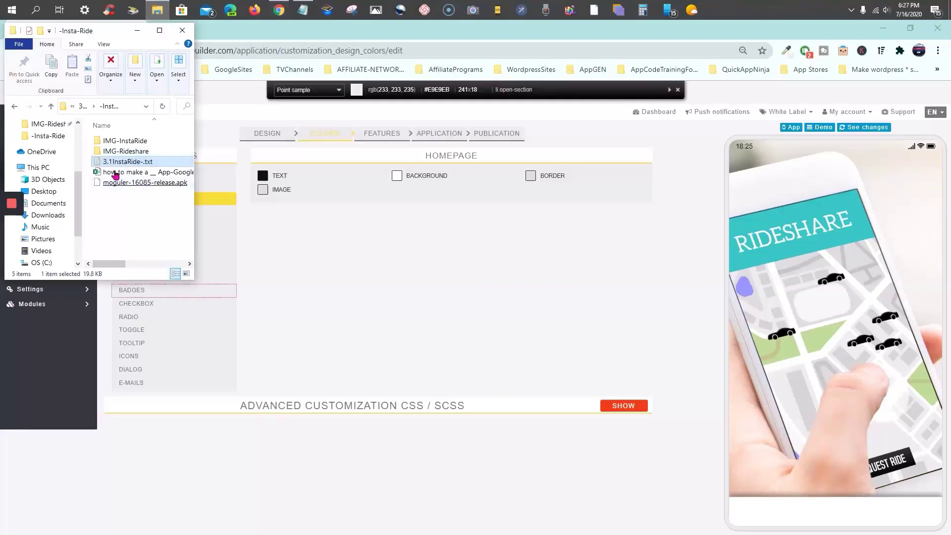
click(130, 143)
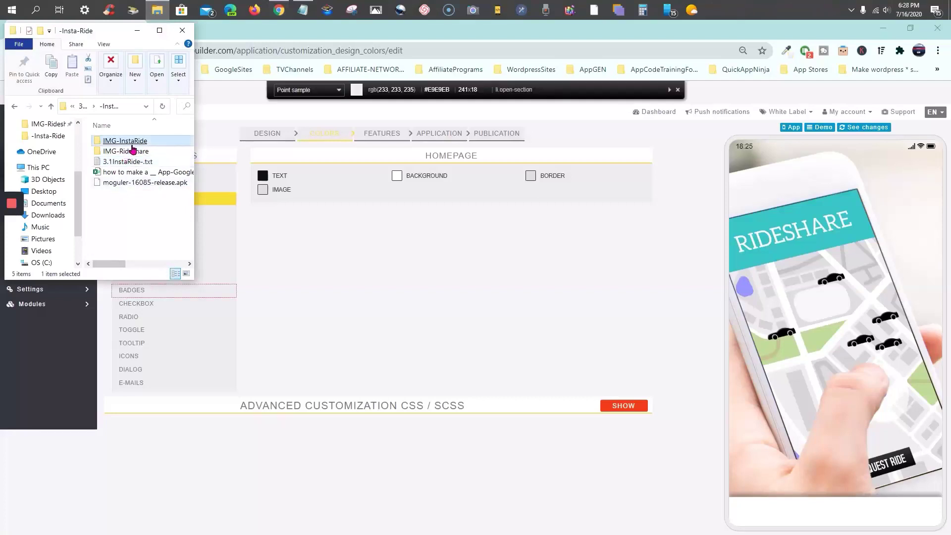
double_click(128, 156)
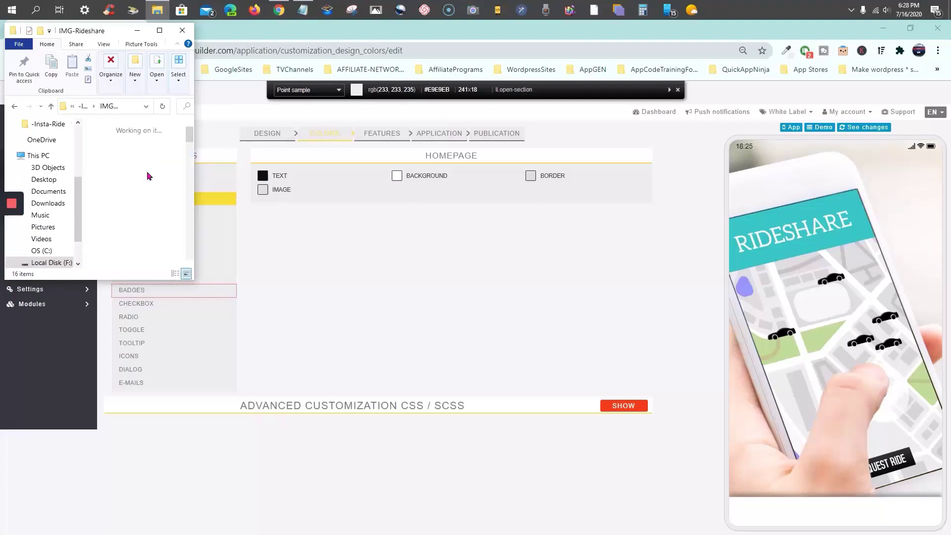
scroll(163, 175, down, 5)
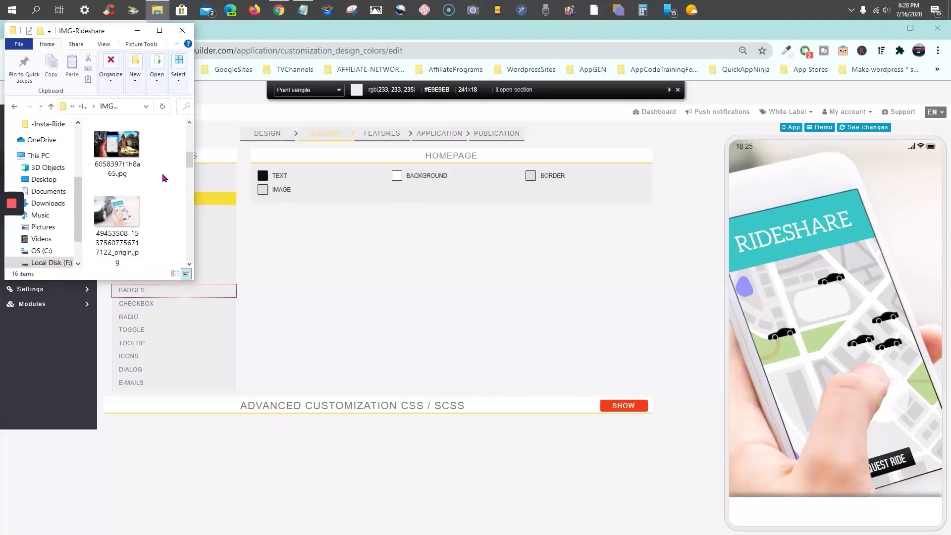
click(121, 150)
drag(120, 150, 268, 30)
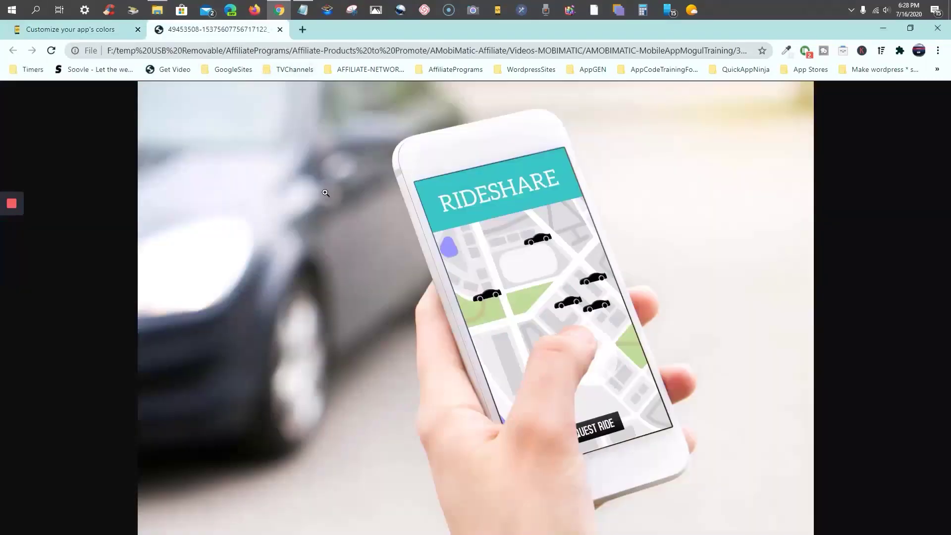
Sample the RIDESHARE banner's teal #36C5C3 with ColorZilla's Color Picker
click(787, 53)
click(711, 90)
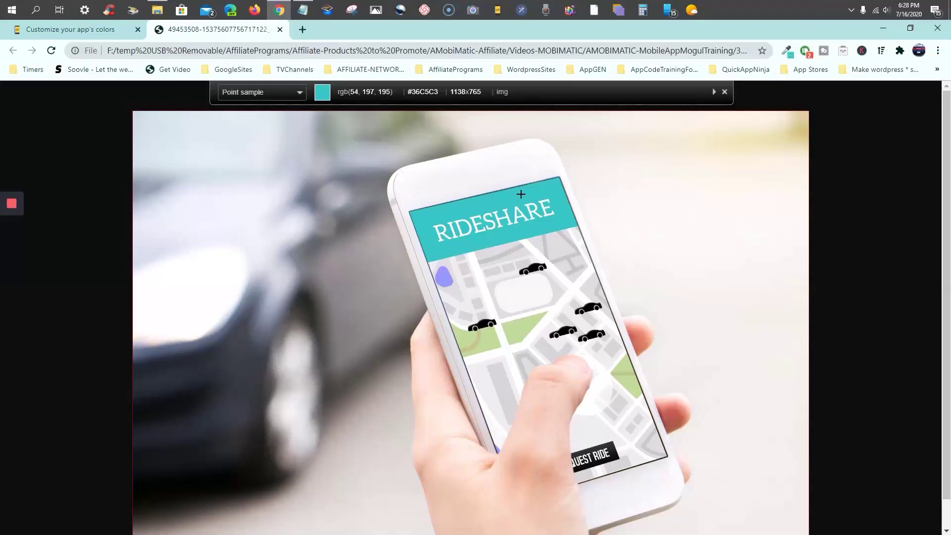
click(520, 195)
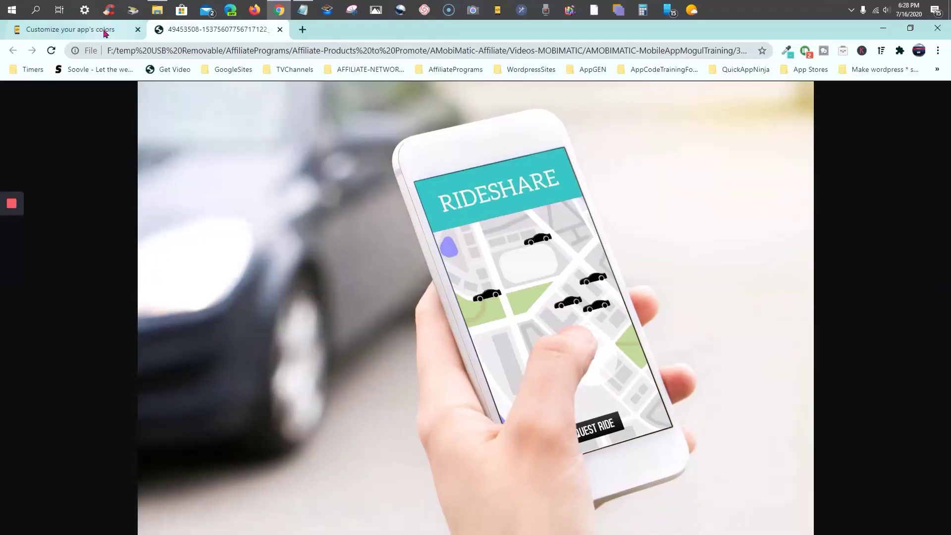
click(114, 31)
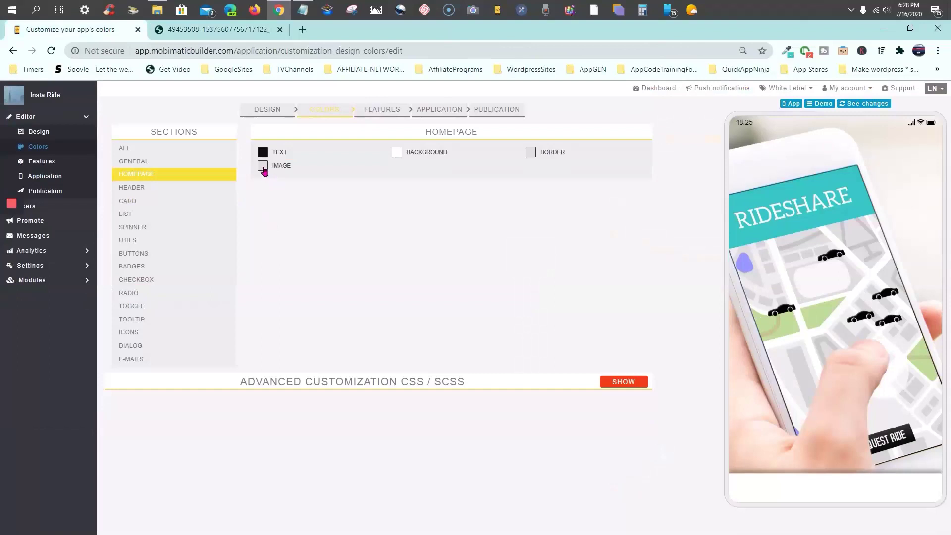
Replace the Homepage IMAGE colour value with the pasted teal rgba(54, 197, 195, 1)
click(262, 167)
click(289, 196)
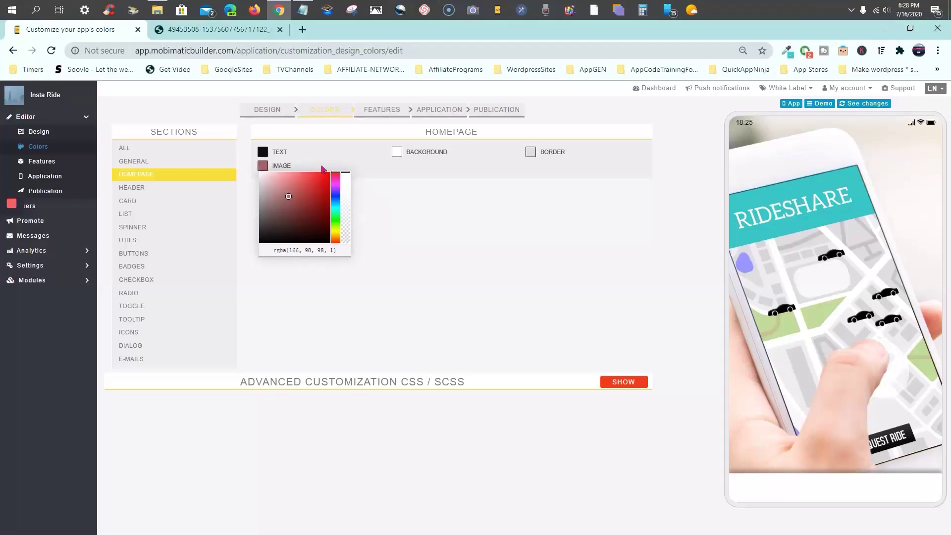
drag(333, 252, 254, 259)
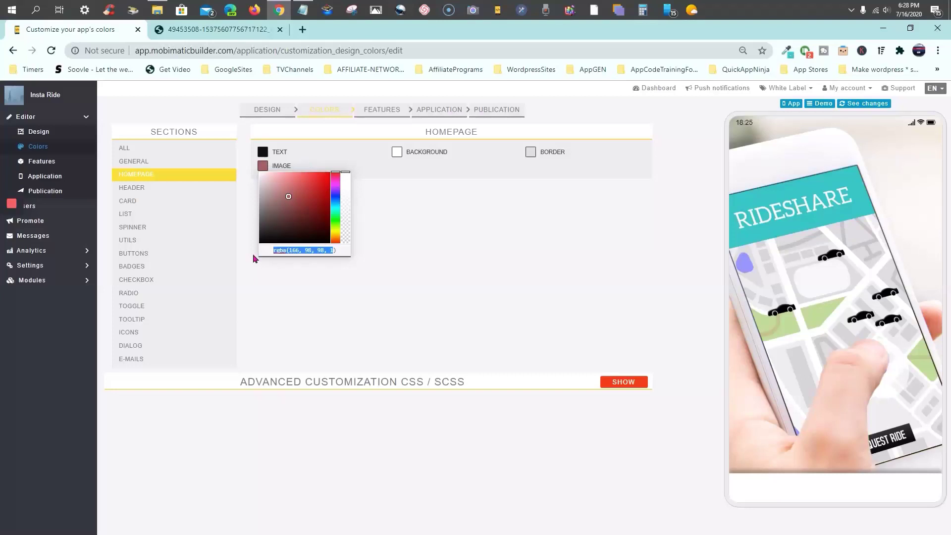
key(BackSpace)
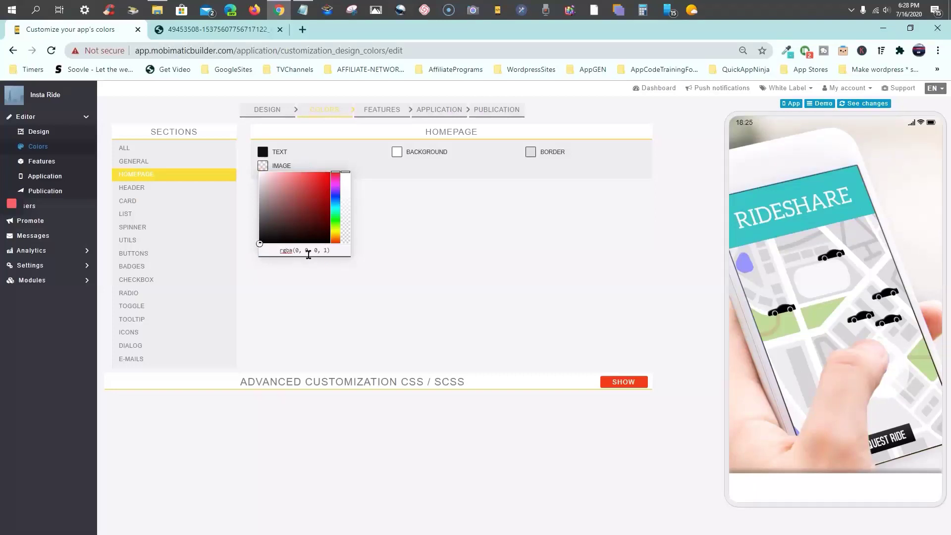
drag(334, 252, 281, 251)
right_click(294, 251)
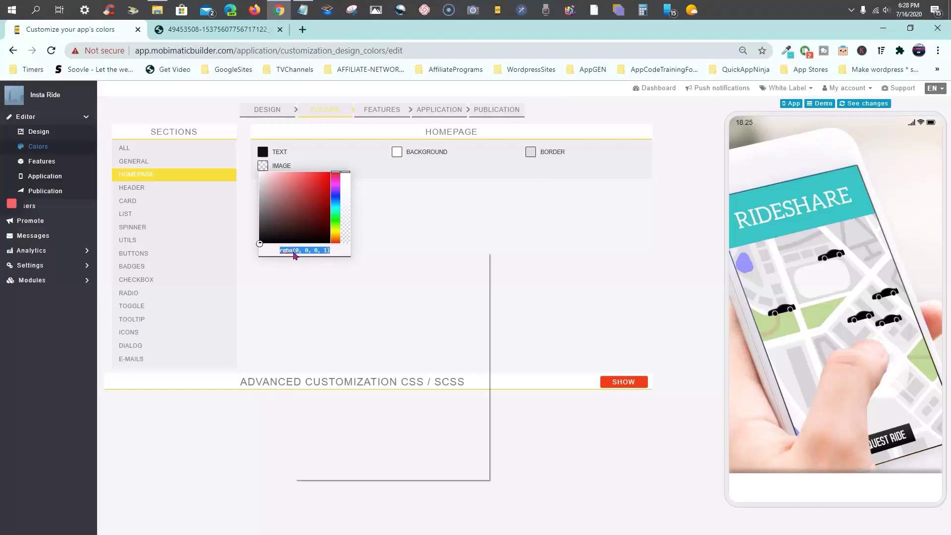
click(320, 308)
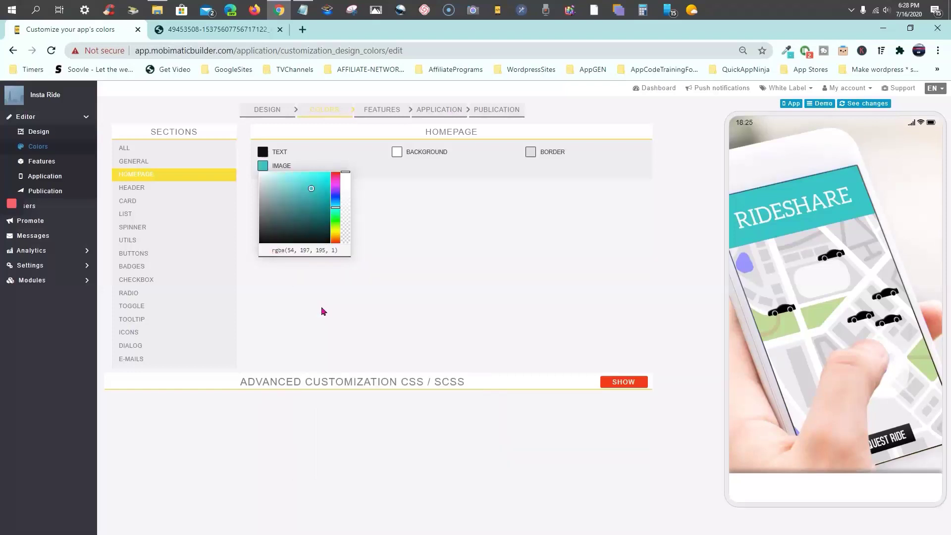
click(321, 306)
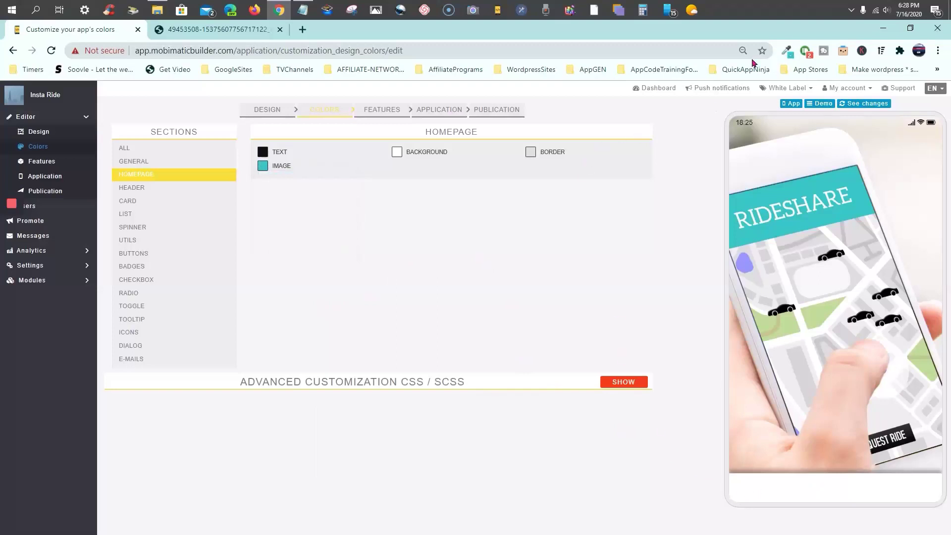
Open ColorZilla's options page and its Chrome extension details page
right_click(788, 51)
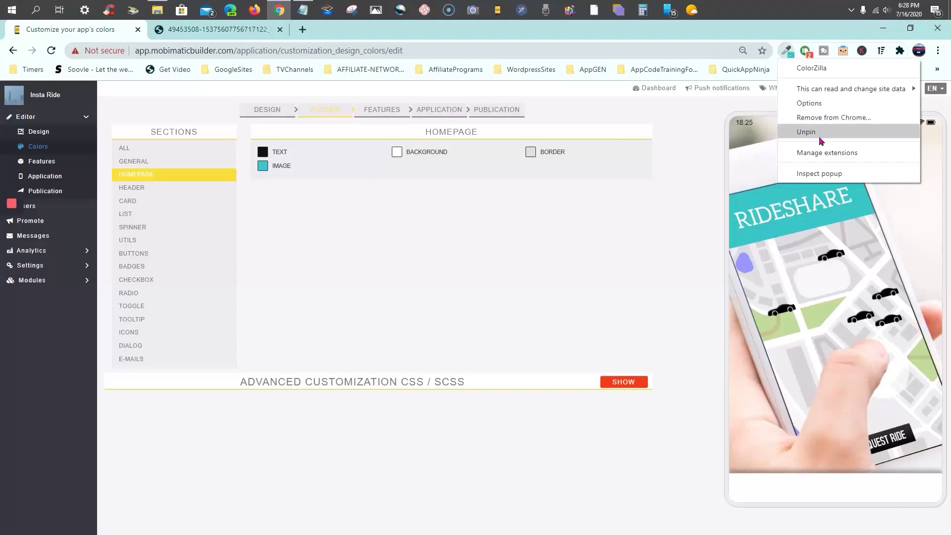
click(817, 107)
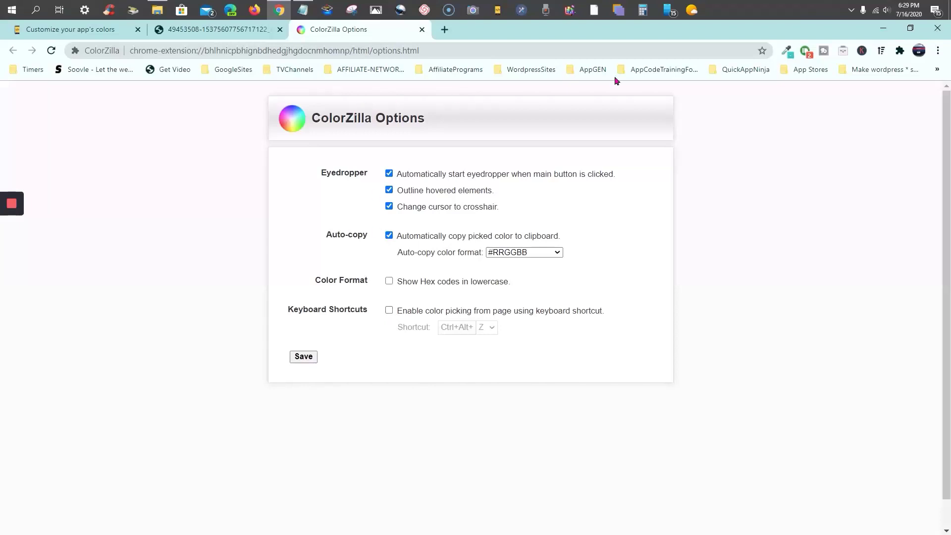
right_click(787, 52)
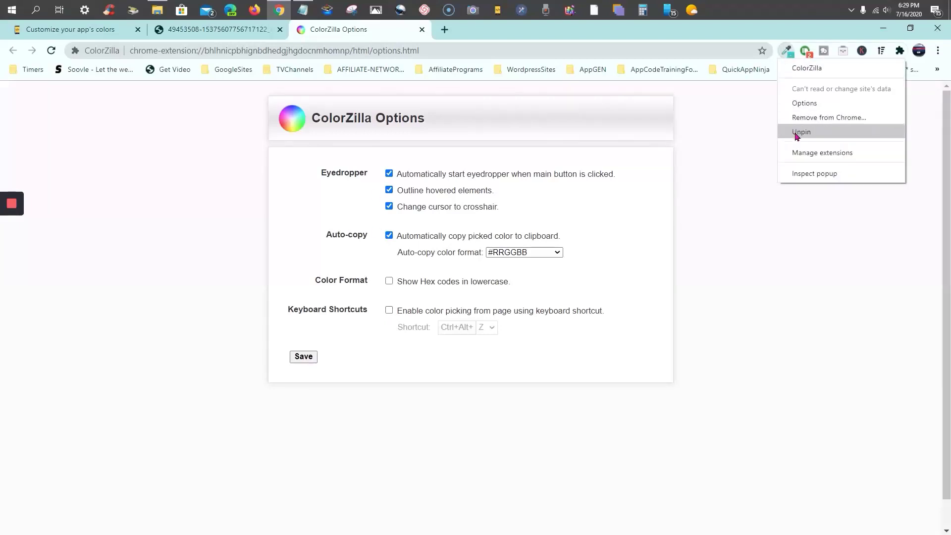
click(803, 154)
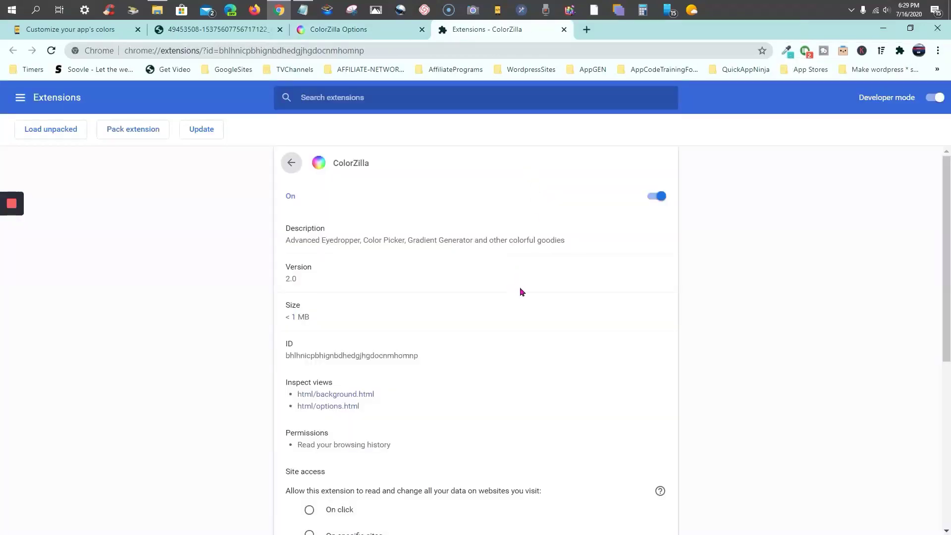
Close the ColorZilla extensions and options tabs, returning to the RIDESHARE photo tab
scroll(519, 291, down, 2)
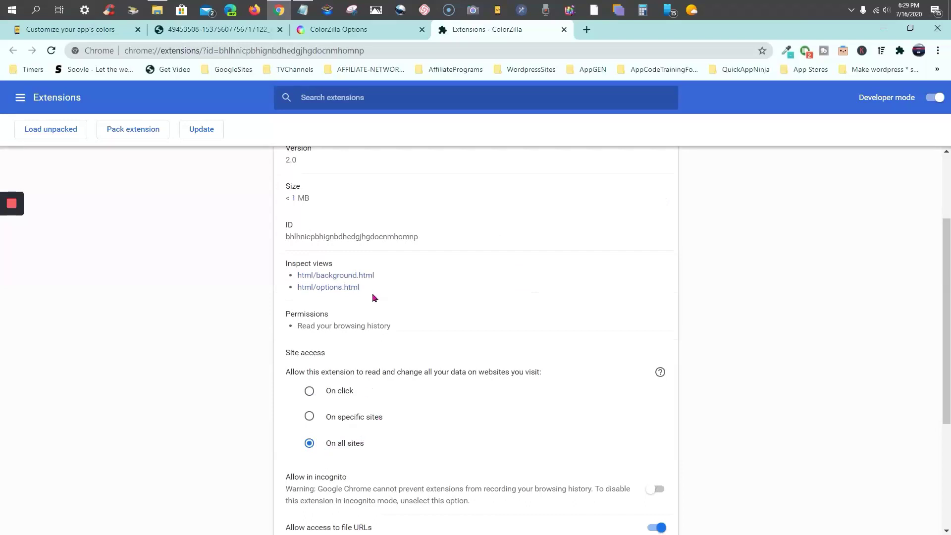
scroll(374, 291, up, 2)
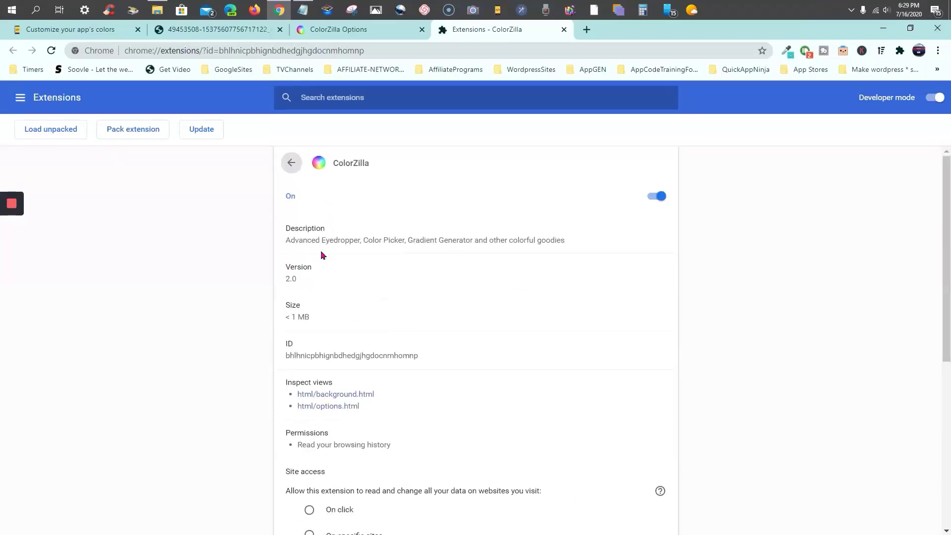
scroll(327, 277, down, 5)
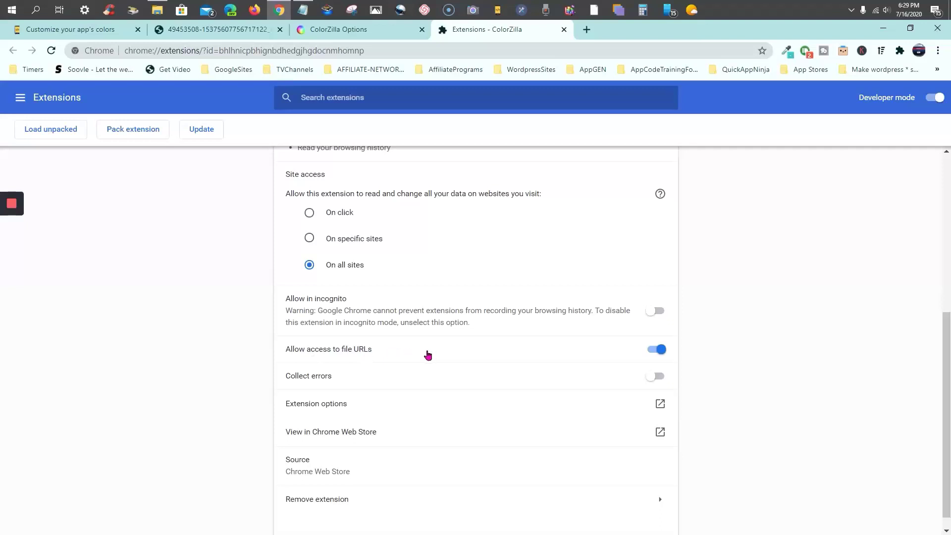
scroll(428, 355, down, 1)
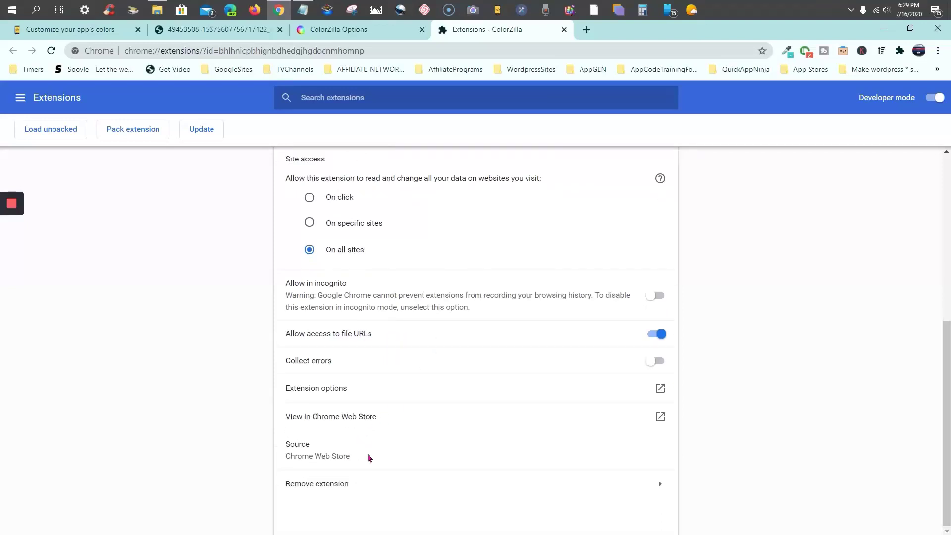
scroll(370, 445, up, 7)
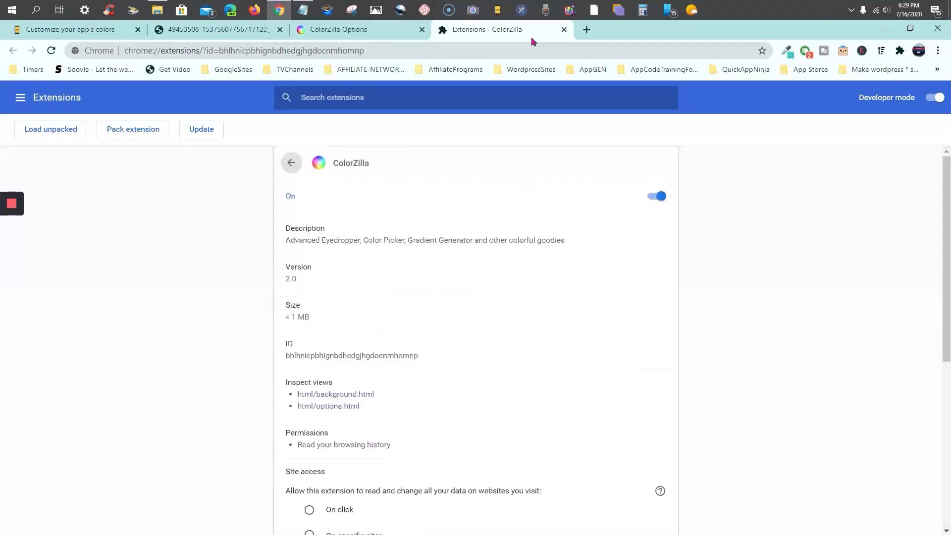
click(564, 30)
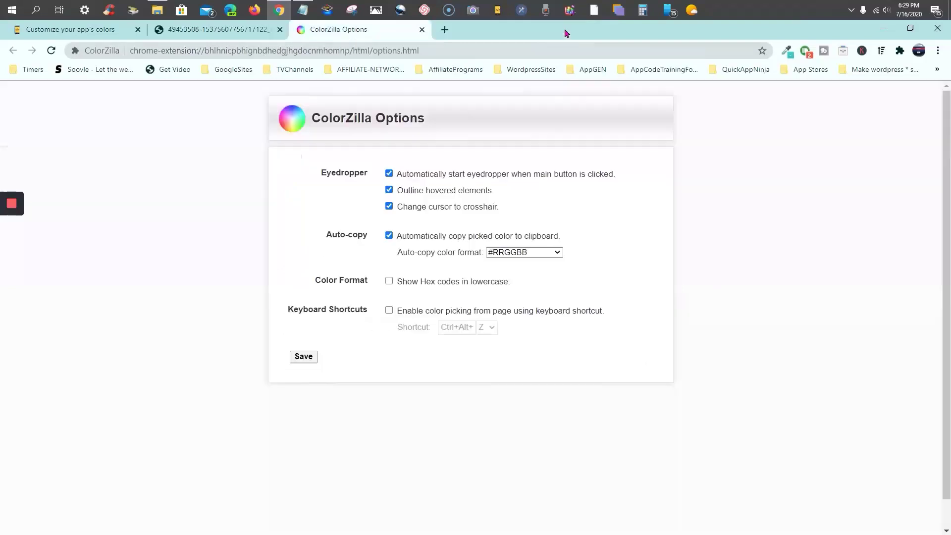
click(423, 30)
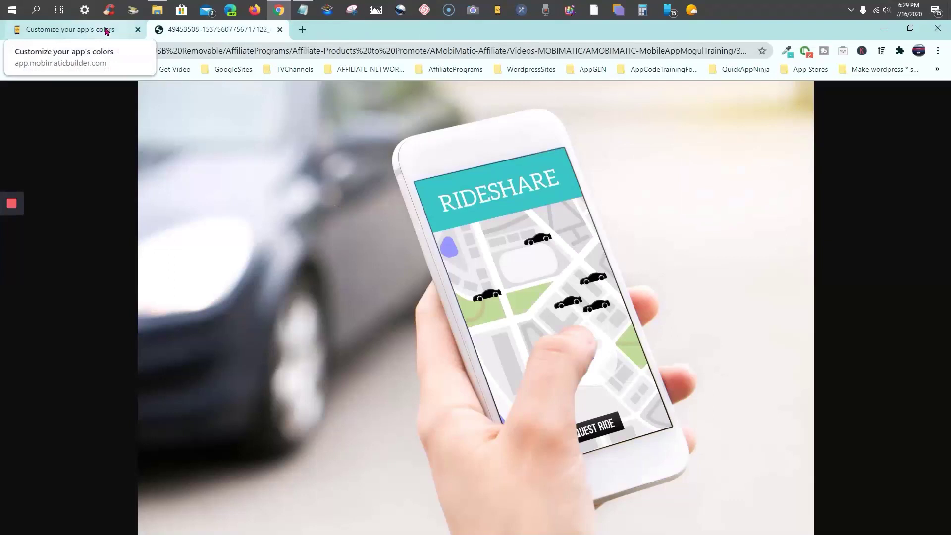
In the InstaRide notes, replace homepage IMAGE colour #93C6CE with #36C5C3, then minimize Notepad
click(302, 10)
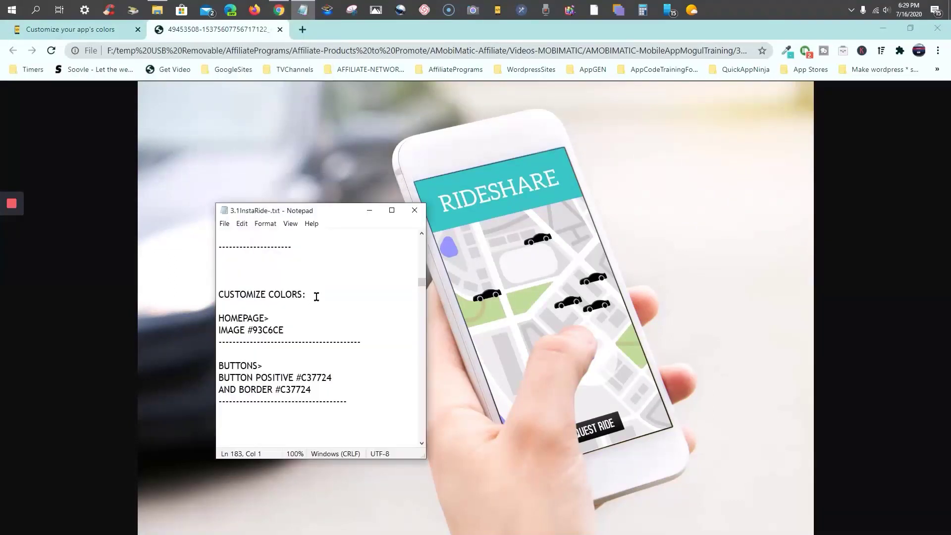
scroll(304, 316, down, 1)
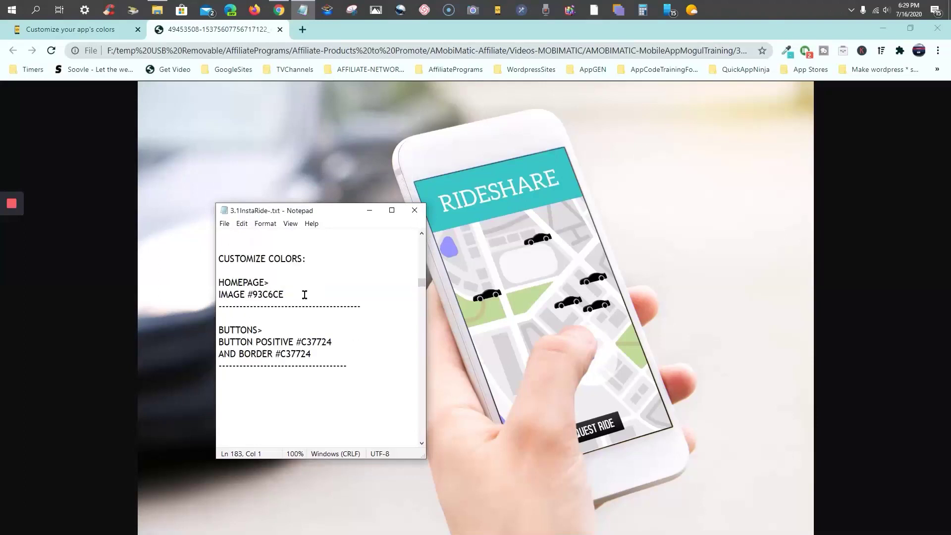
drag(287, 294, 249, 295)
right_click(250, 295)
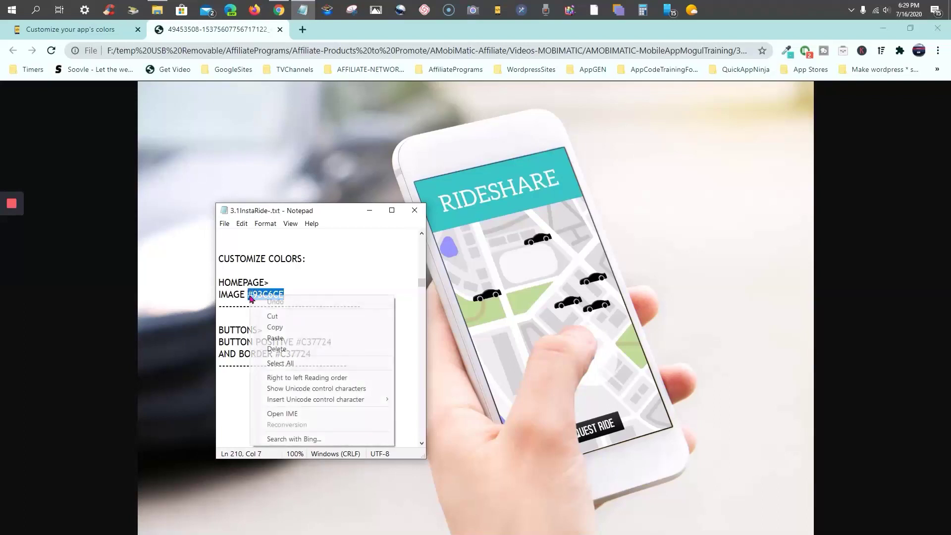
click(288, 339)
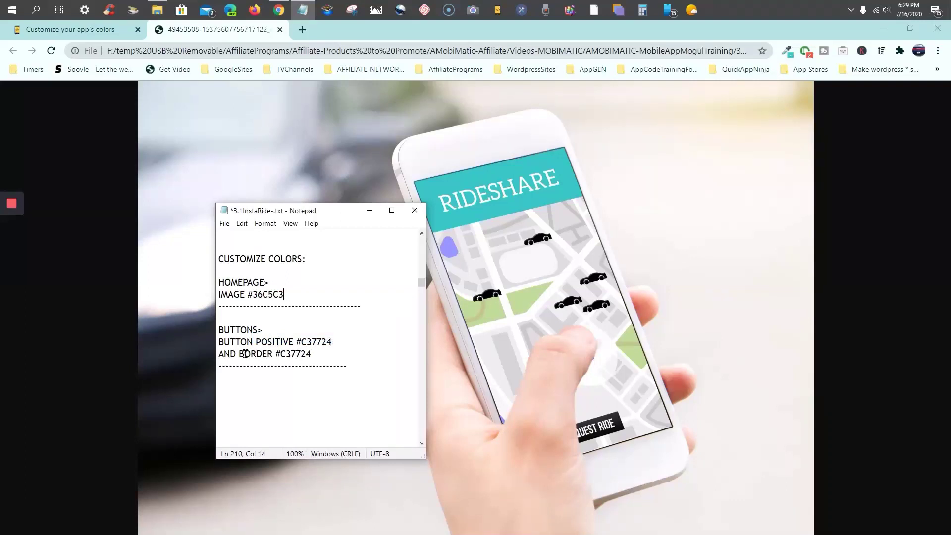
scroll(321, 355, down, 2)
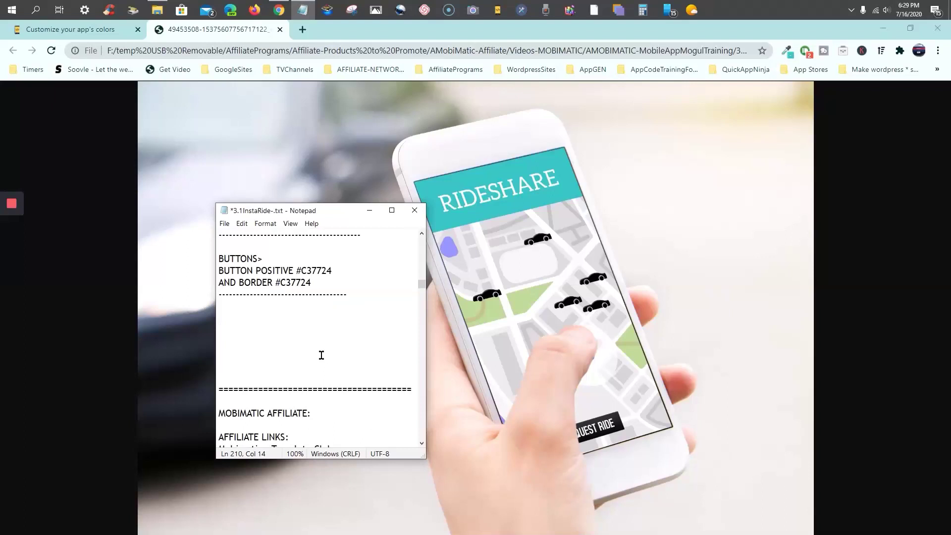
scroll(321, 356, up, 2)
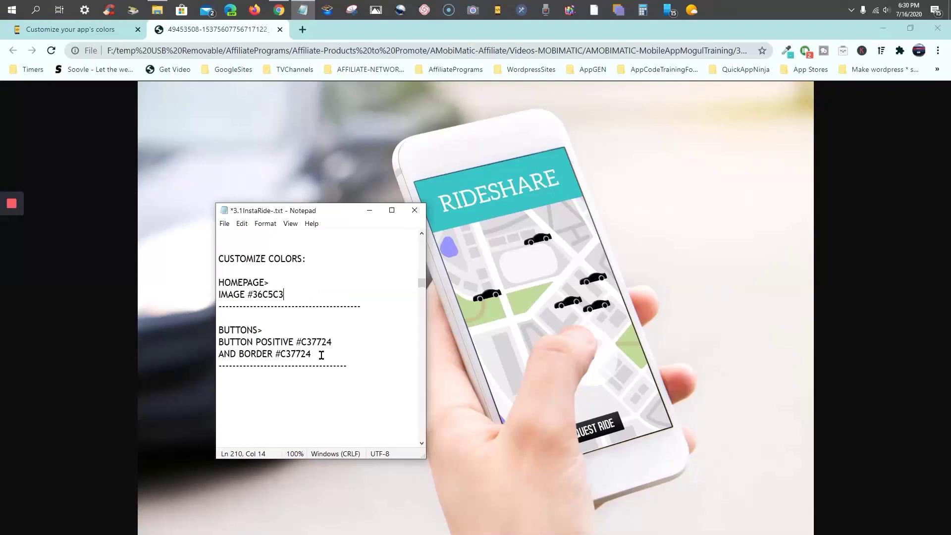
click(369, 212)
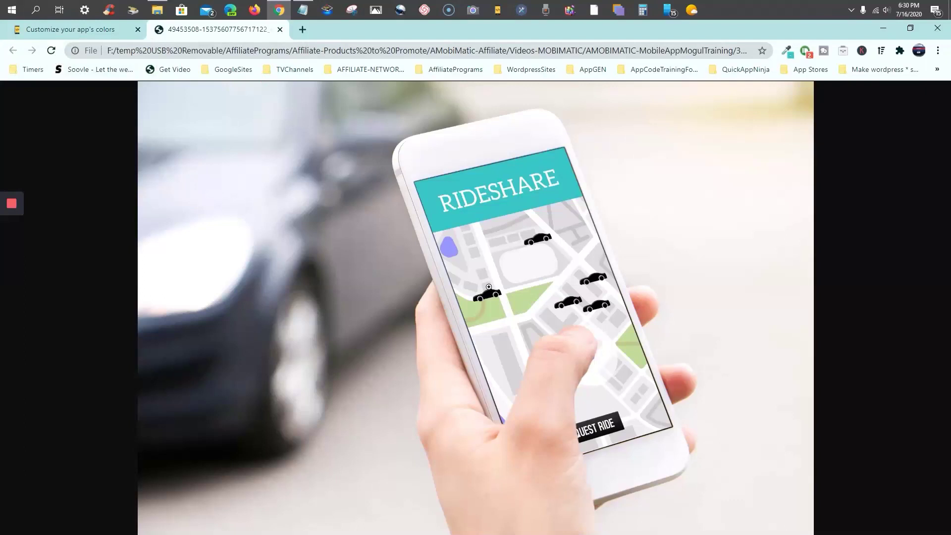
Sample the map's light green as #BEDB98 with the ColorZilla eyedropper
click(787, 50)
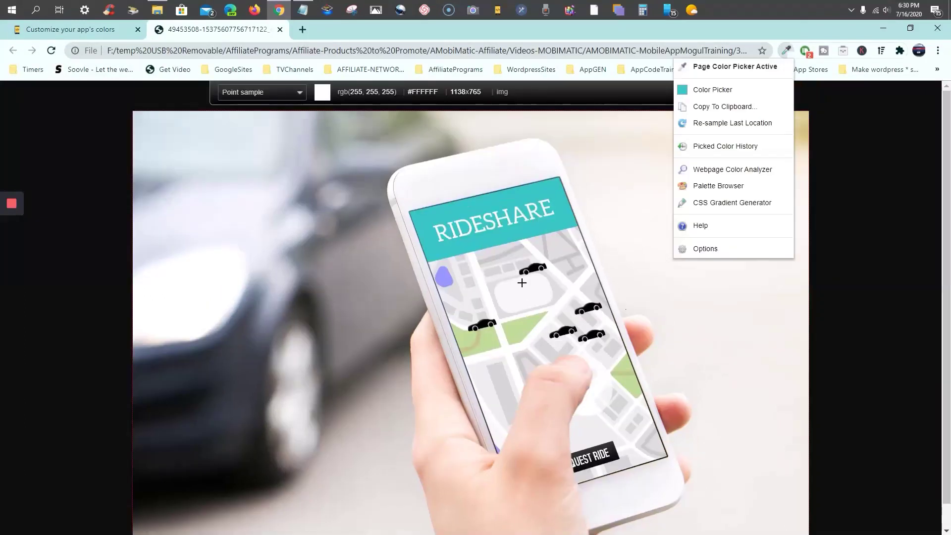
click(517, 329)
click(516, 330)
Restore the colour notes and add a blank line below the IMAGE #36C5C3 entry
click(303, 9)
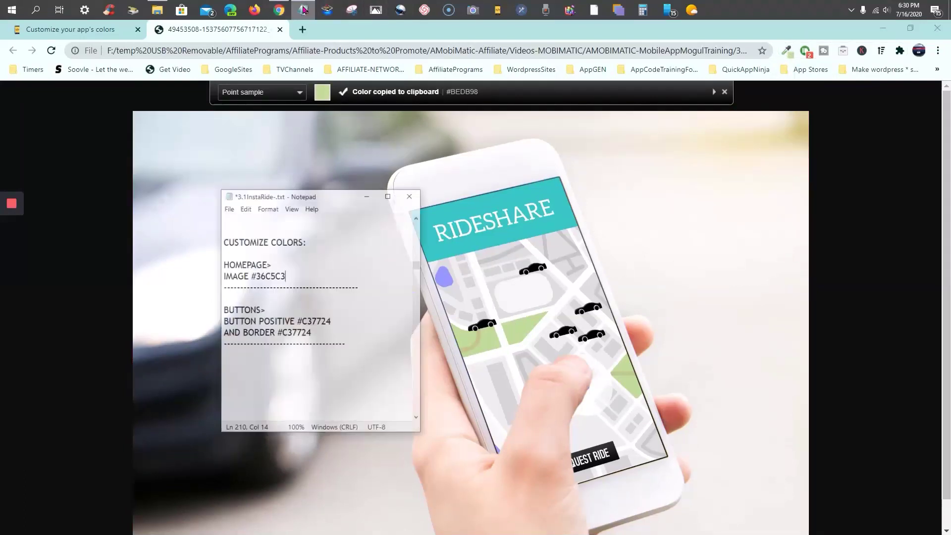
key(Return)
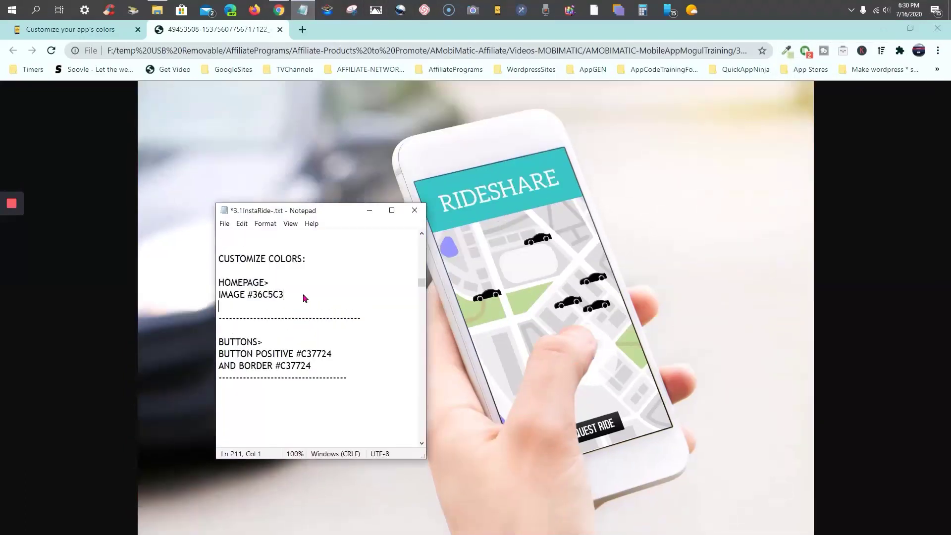
click(302, 293)
Add '#BEDB98 light green' on a new line, split #36C5C3 aqua onto its own line, then minimize
key(Return)
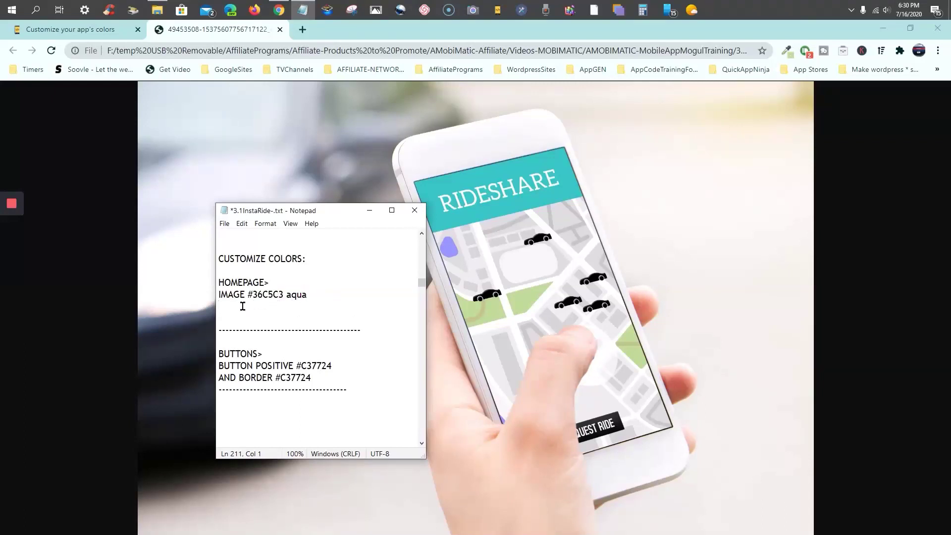
right_click(245, 307)
click(268, 351)
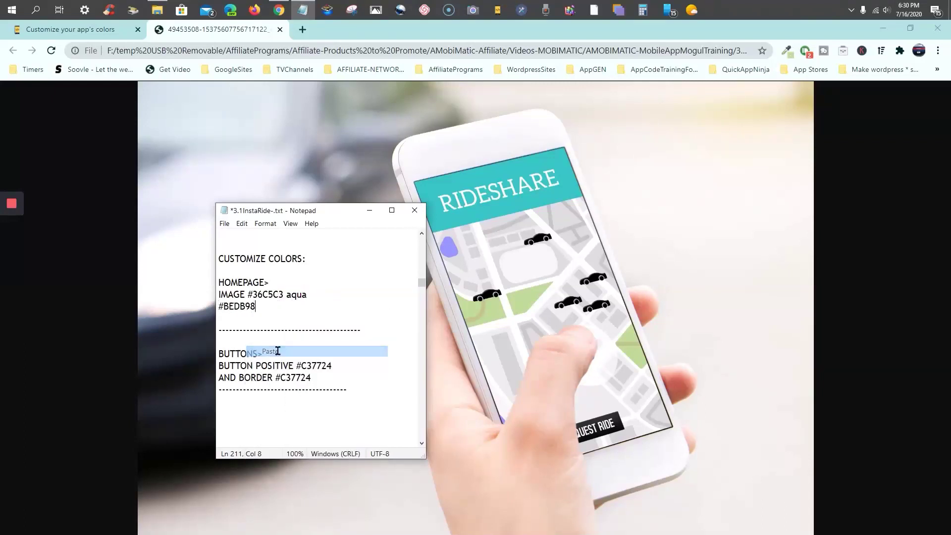
text(gr)
key(BackSpace)
key(BackSpace)
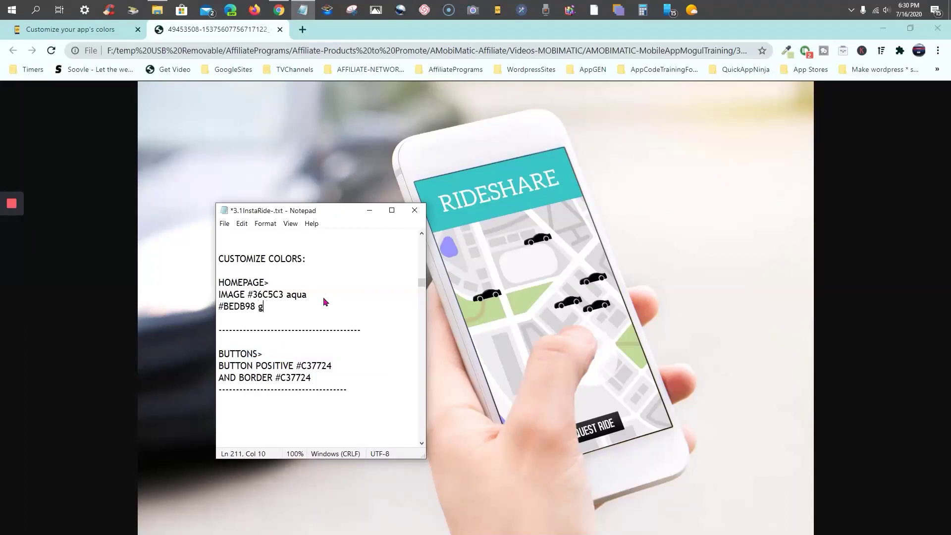
text(light green)
click(248, 295)
key(Return)
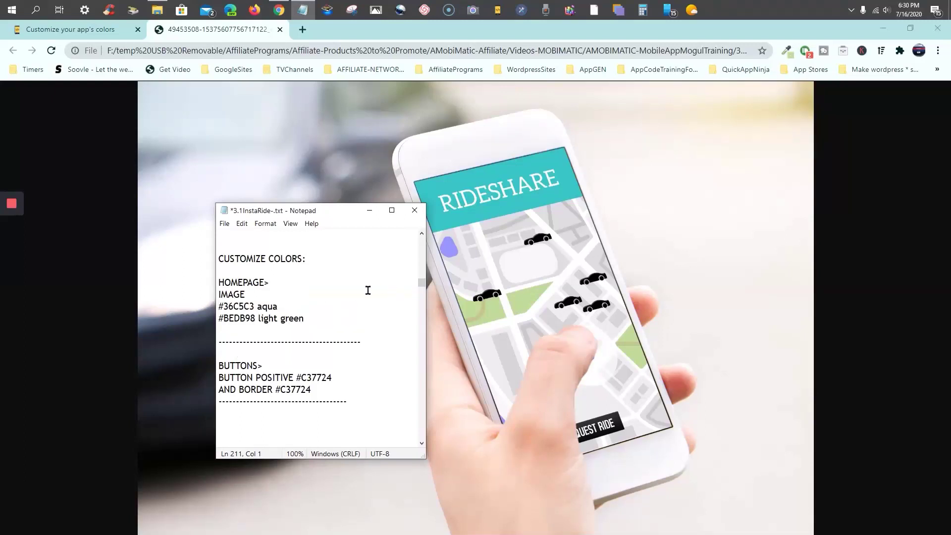
click(369, 210)
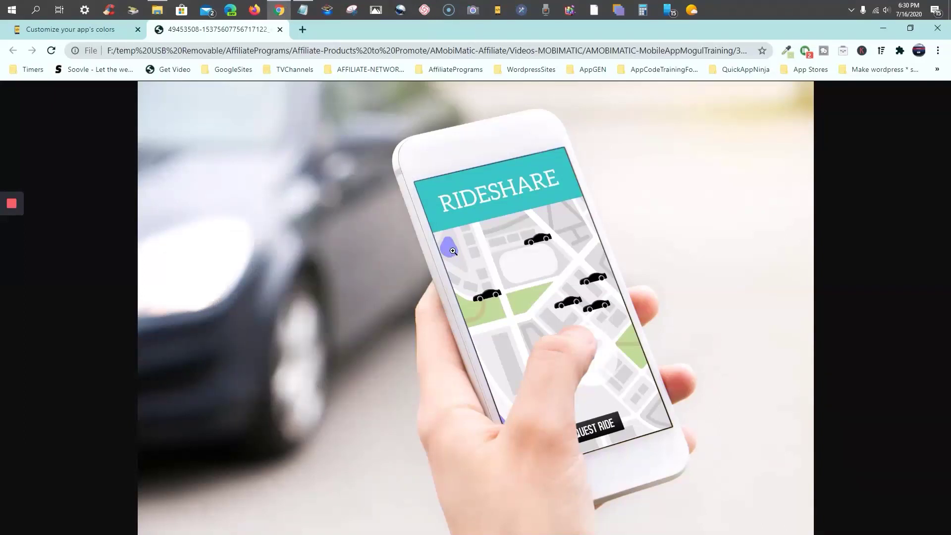
Return to the Colors editor, select the HEADER section, and refresh the preview with See changes
click(110, 33)
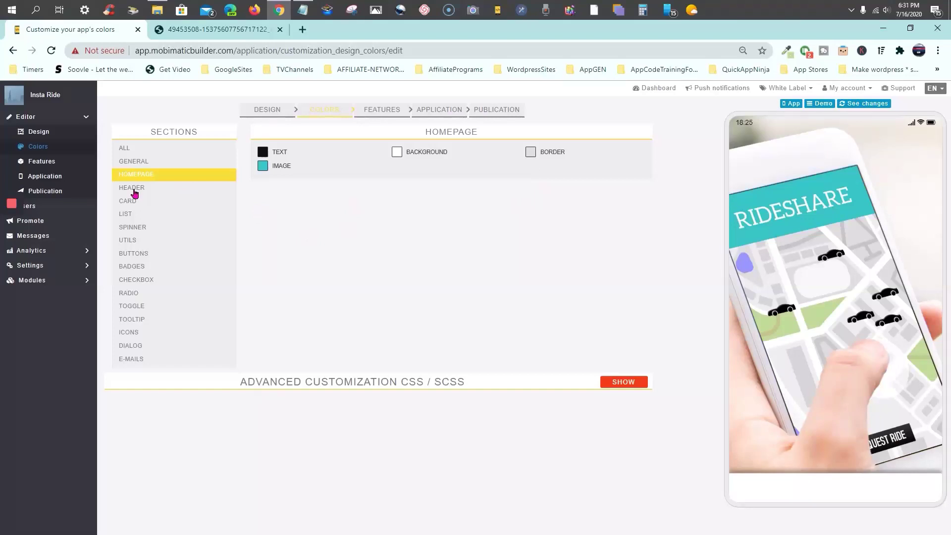
click(135, 193)
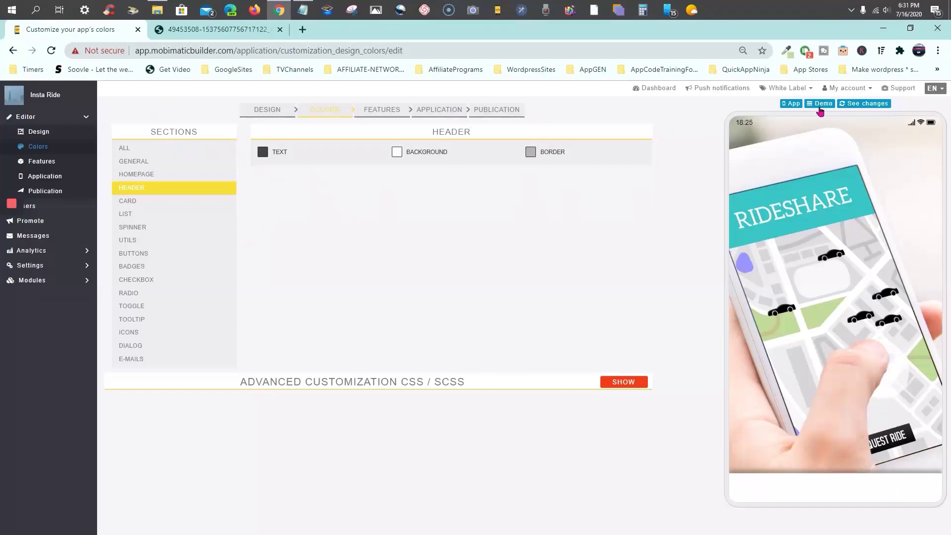
click(861, 106)
Go to FEATURES and add a TaxiRide page from the Add Pages grid
click(379, 110)
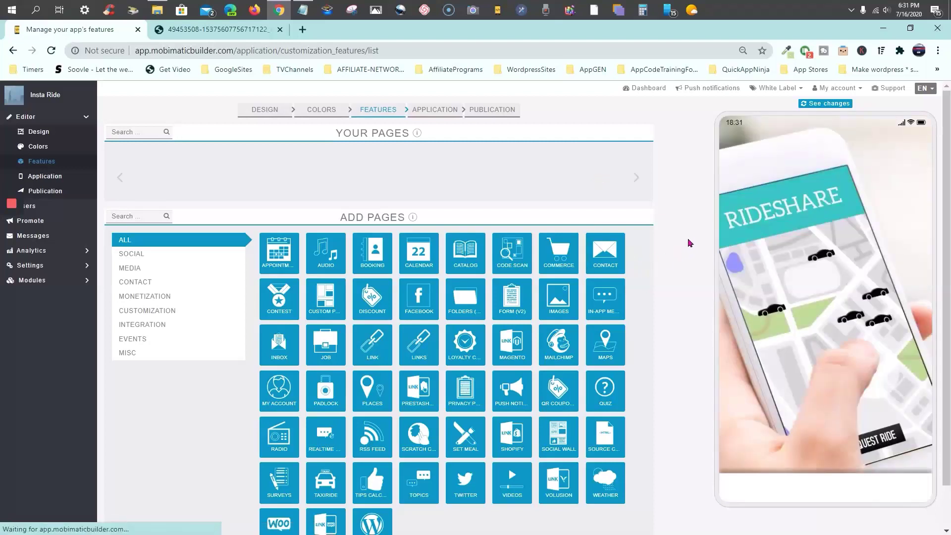
scroll(688, 237, down, 2)
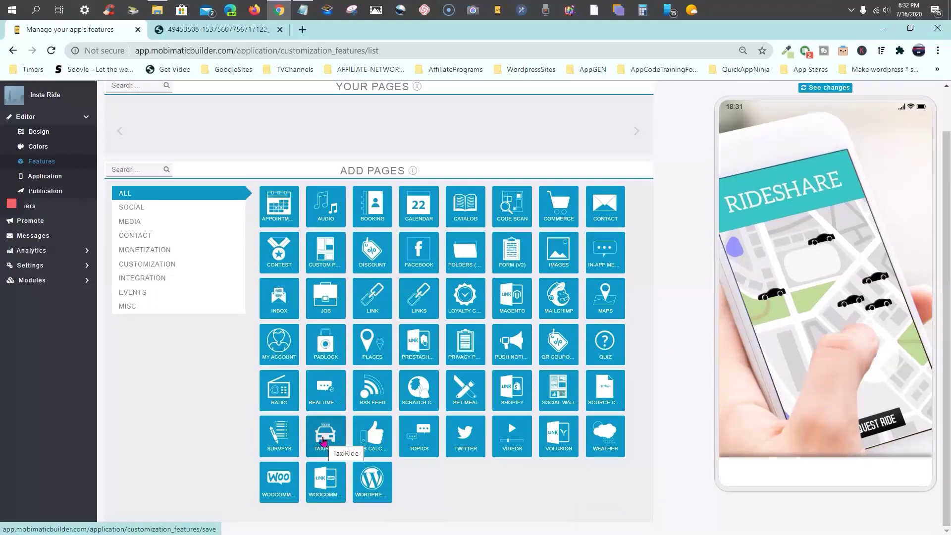
click(327, 437)
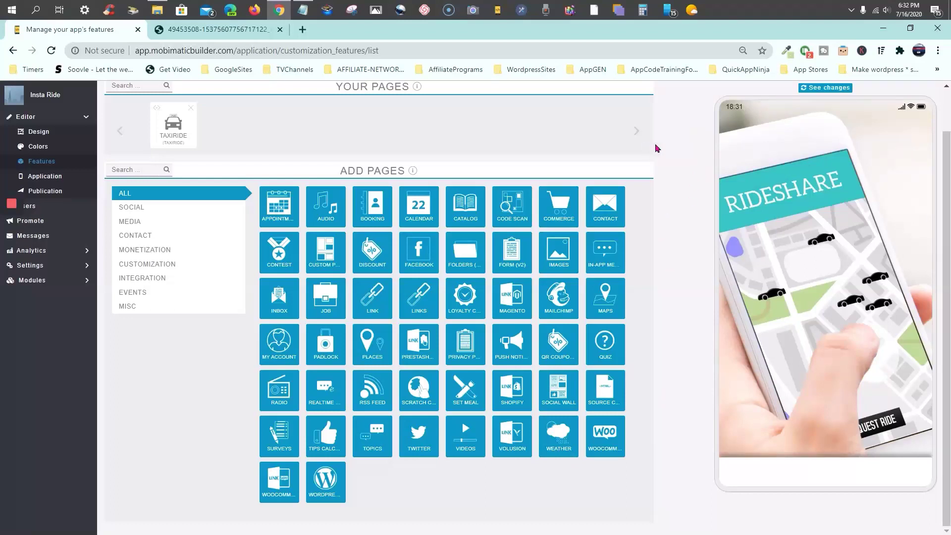
scroll(659, 153, up, 2)
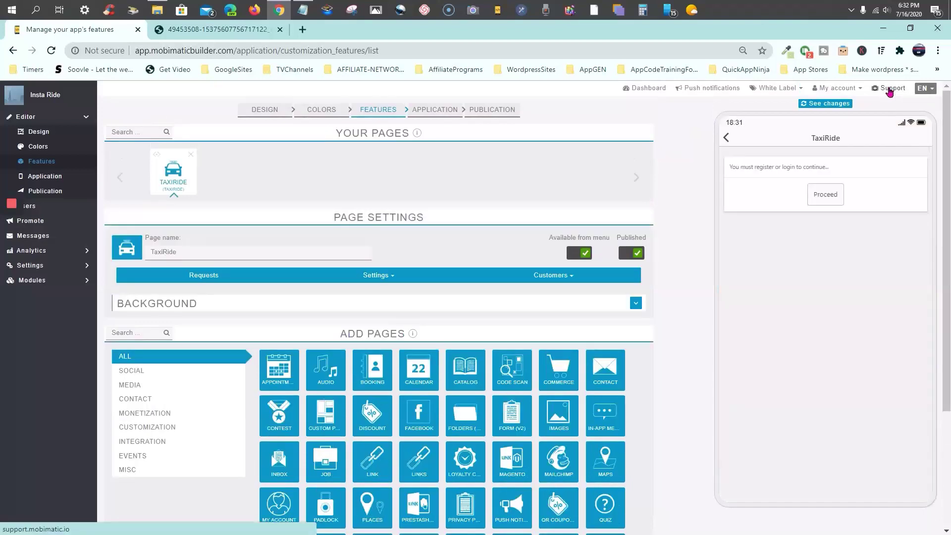
Open Mobimatic support in a new tab, search 'taxi', and open 'TaxiRide Feature of Mobimatic'
right_click(890, 91)
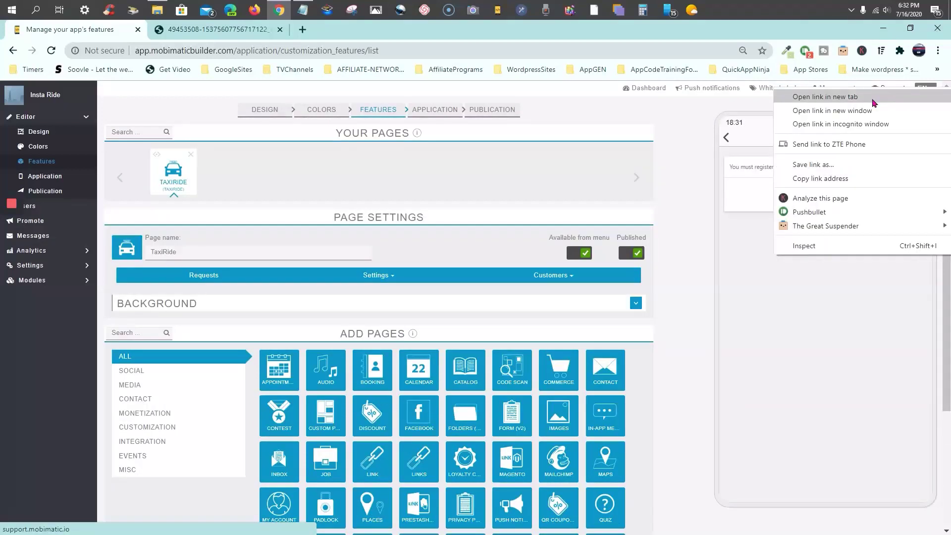
click(874, 102)
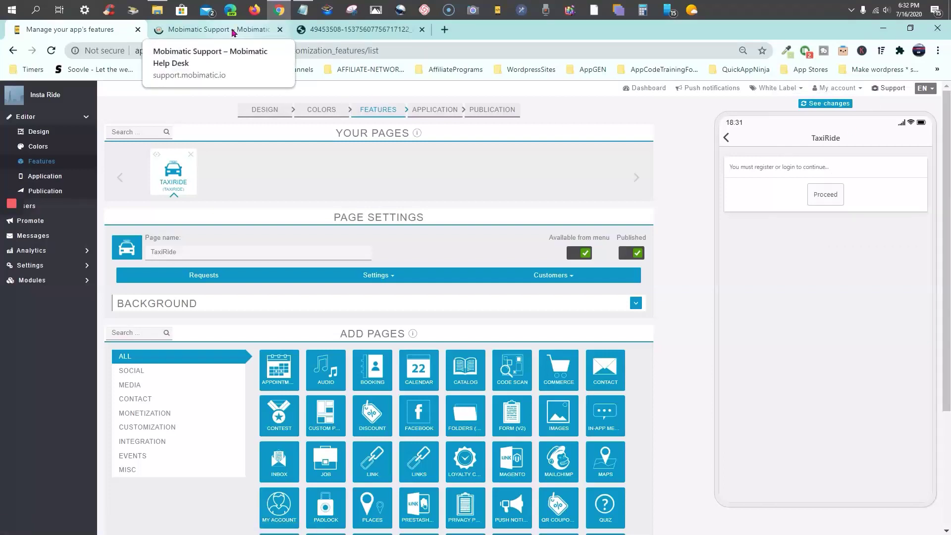
drag(233, 33, 92, 30)
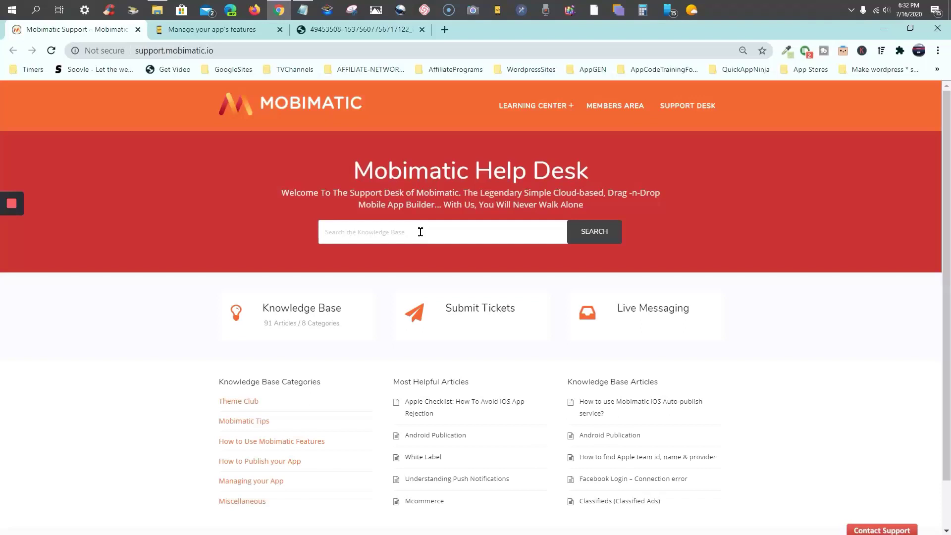
text(taxi)
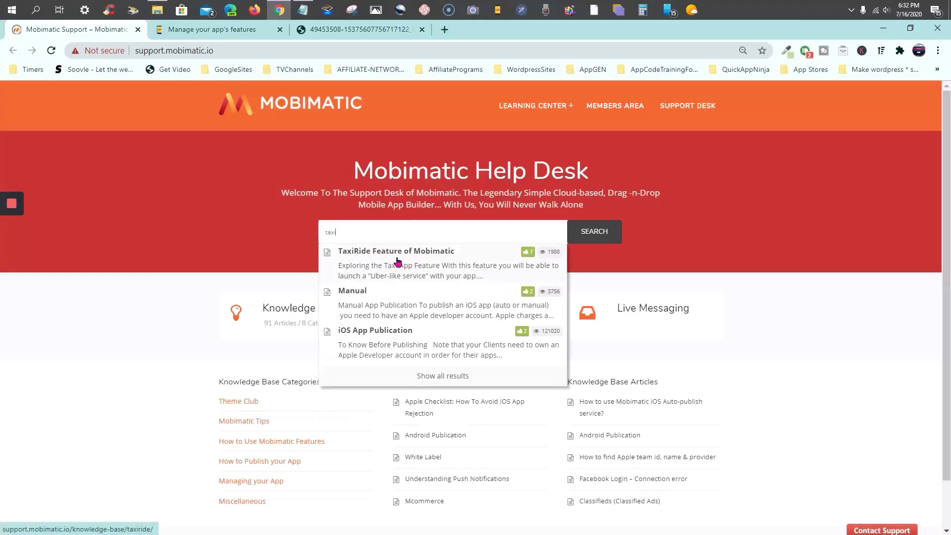
click(398, 261)
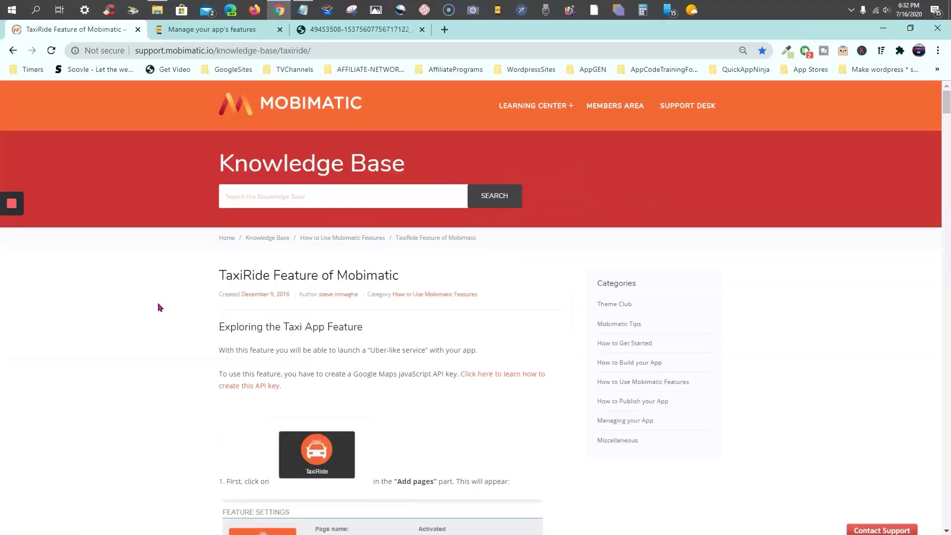
scroll(120, 307, down, 2)
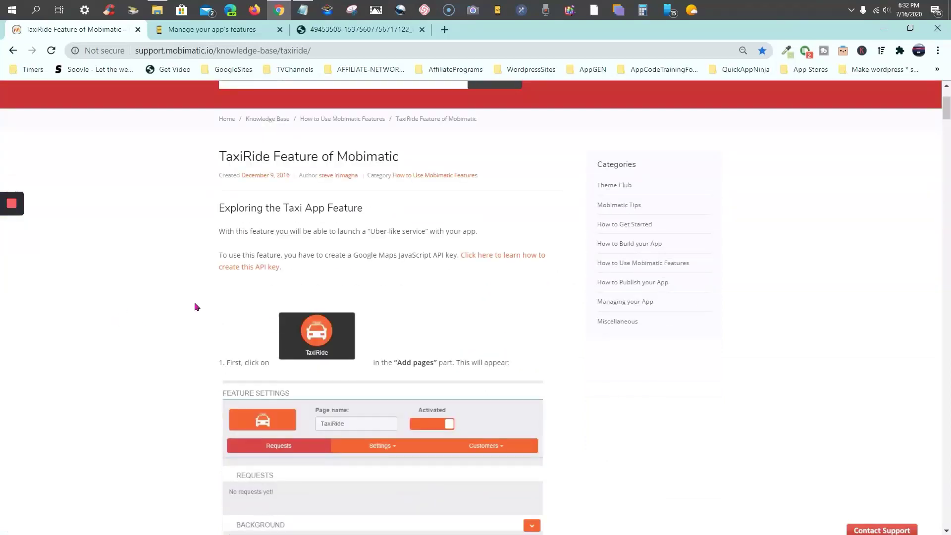
scroll(195, 303, up, 2)
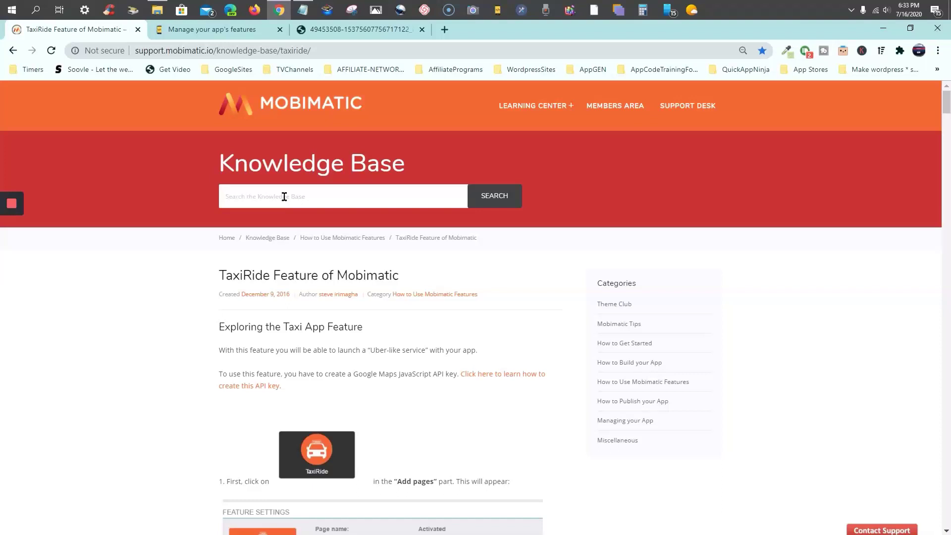
Search 'goog', view and close the Google Maps Javascript API key article, then show the RIDESHARE image
text(goog)
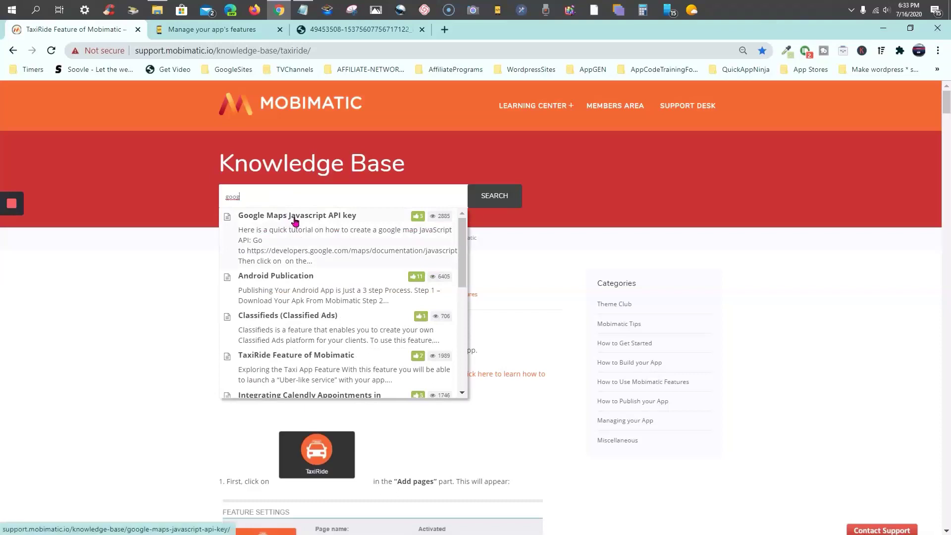
right_click(295, 219)
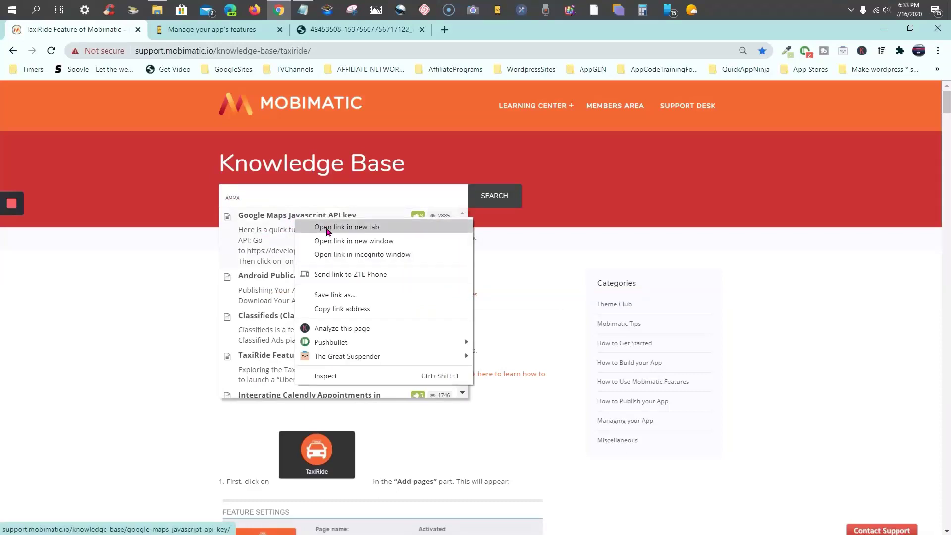
click(327, 231)
click(216, 38)
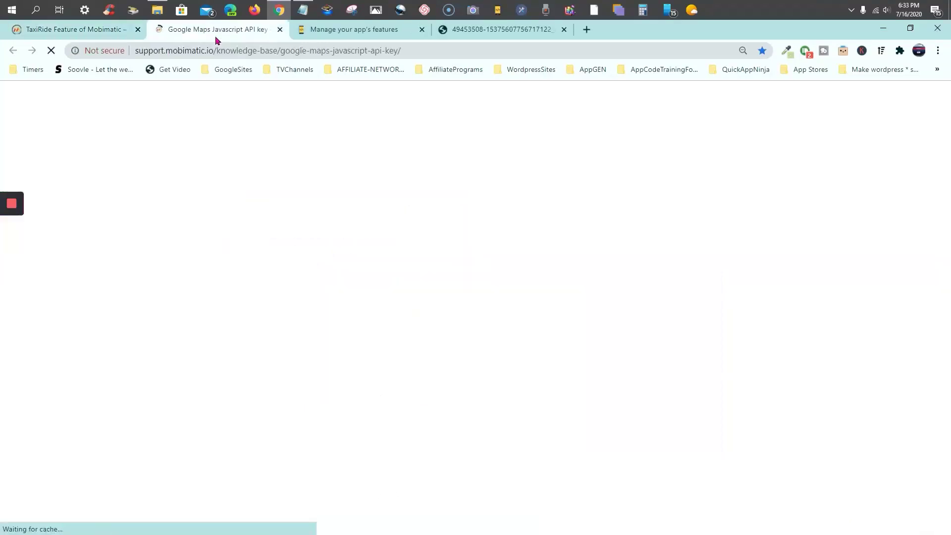
scroll(265, 255, down, 3)
scroll(265, 253, down, 3)
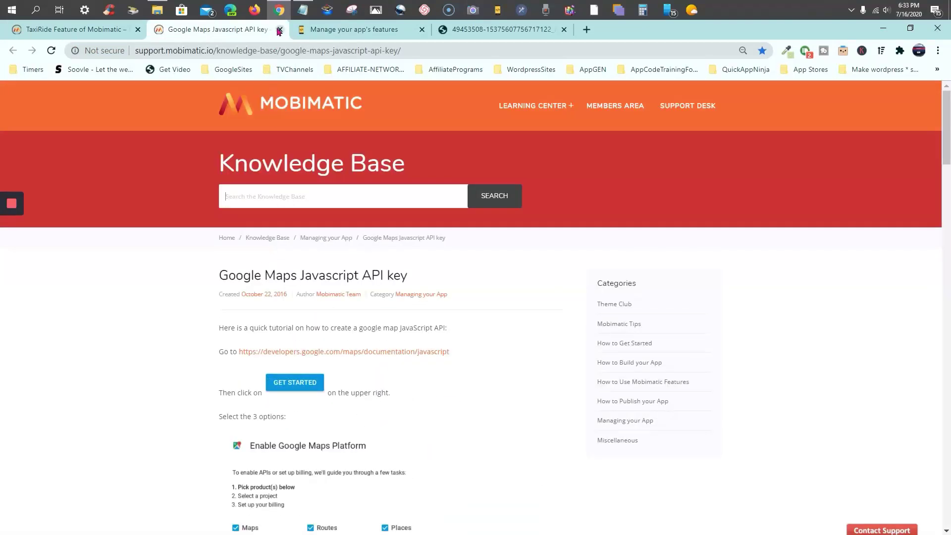
click(279, 29)
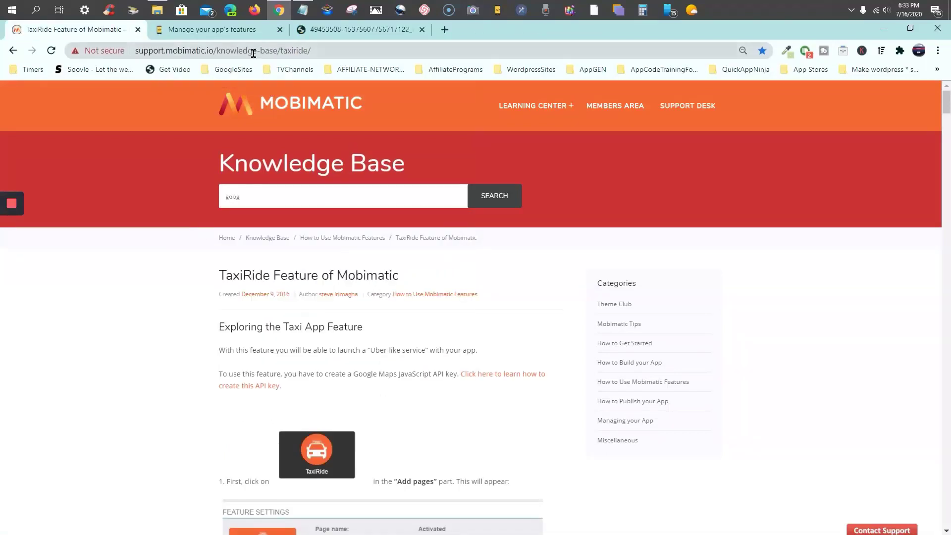
click(382, 35)
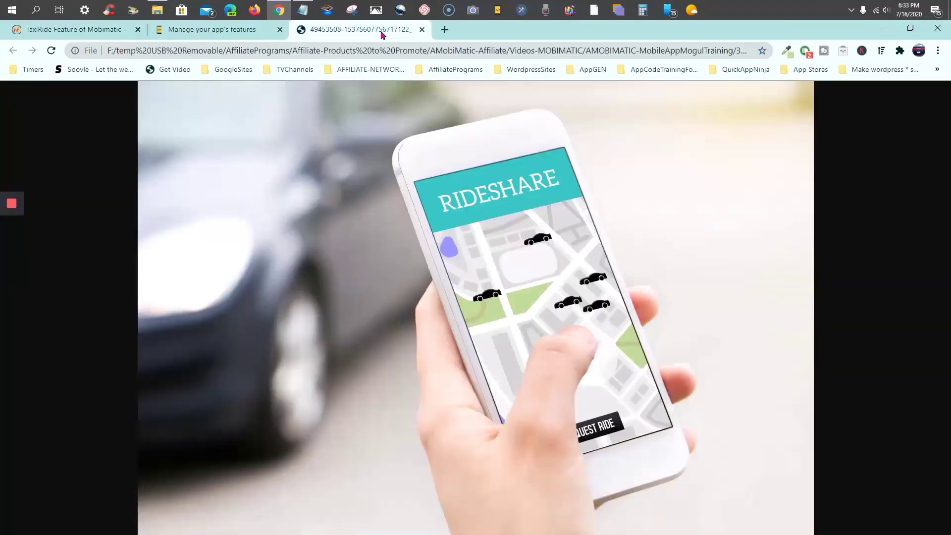
Close the rideshare image tab and scroll the Features page down to the Add Pages grid
key(ctrl+w)
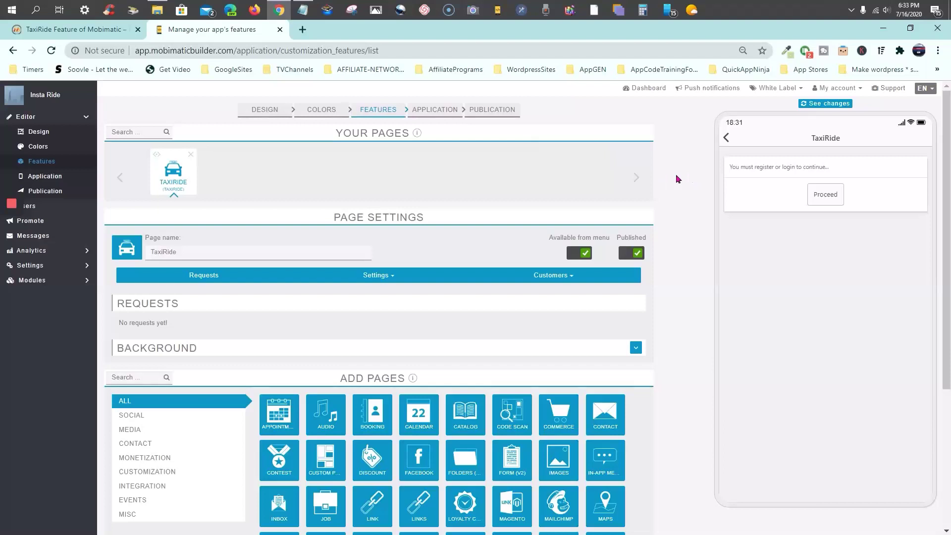
scroll(677, 169, down, 2)
scroll(678, 171, up, 2)
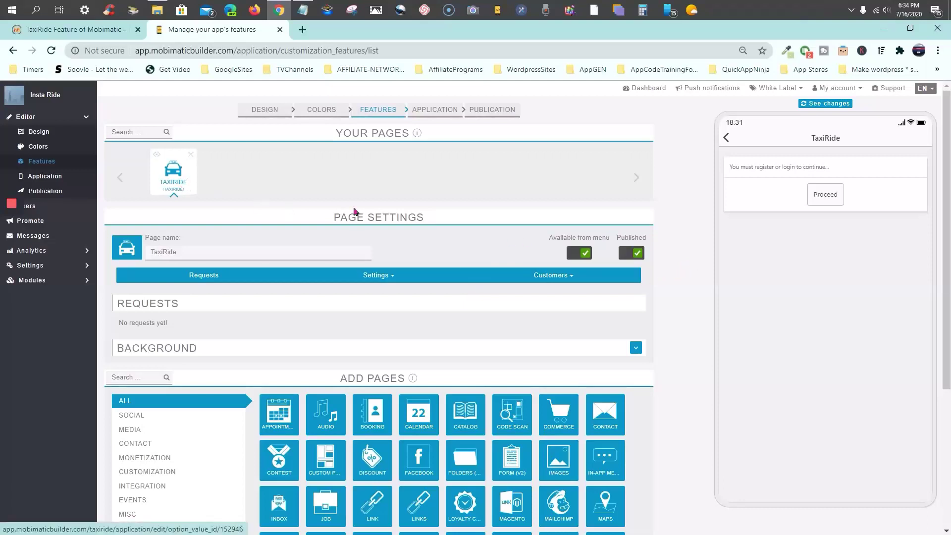
scroll(492, 272, down, 3)
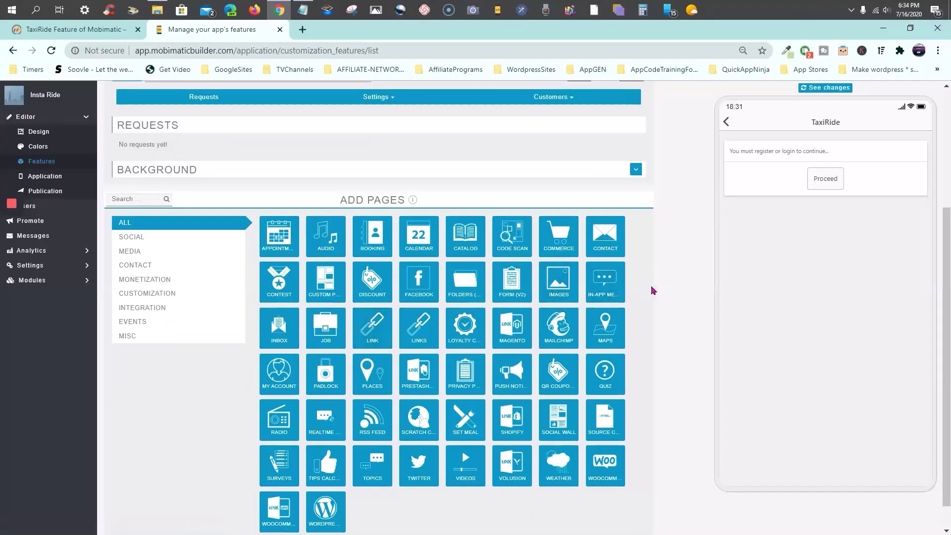
scroll(651, 296, down, 1)
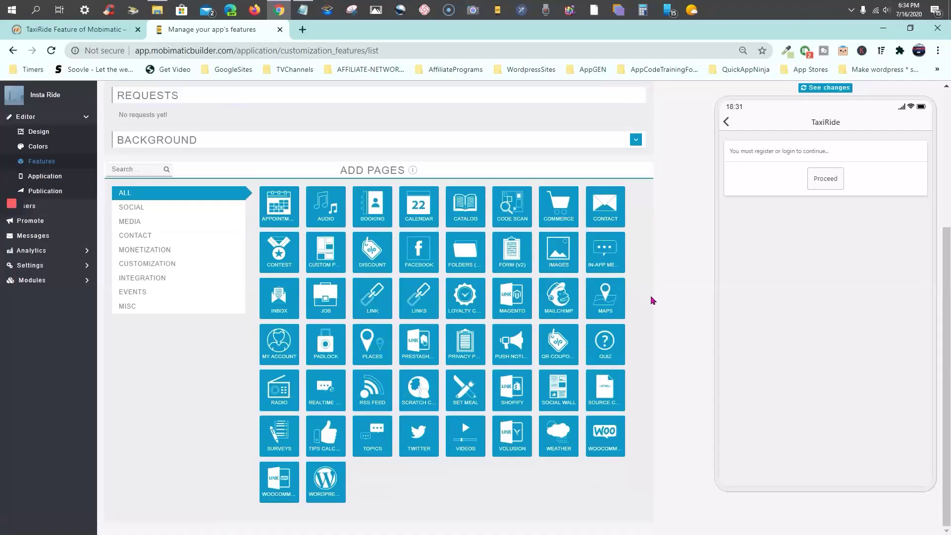
Add a Push Notifications page from its Add Pages tile, confirming with Add content
click(516, 353)
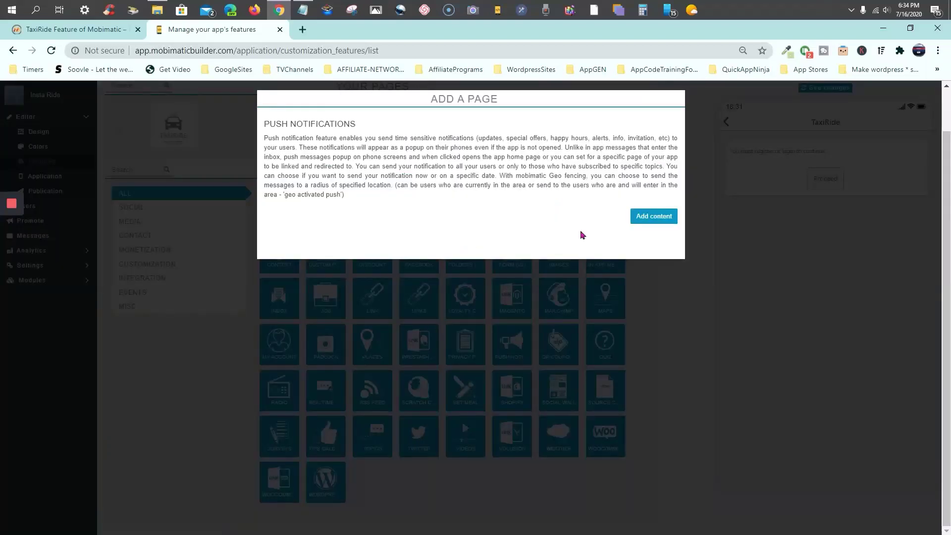
click(649, 218)
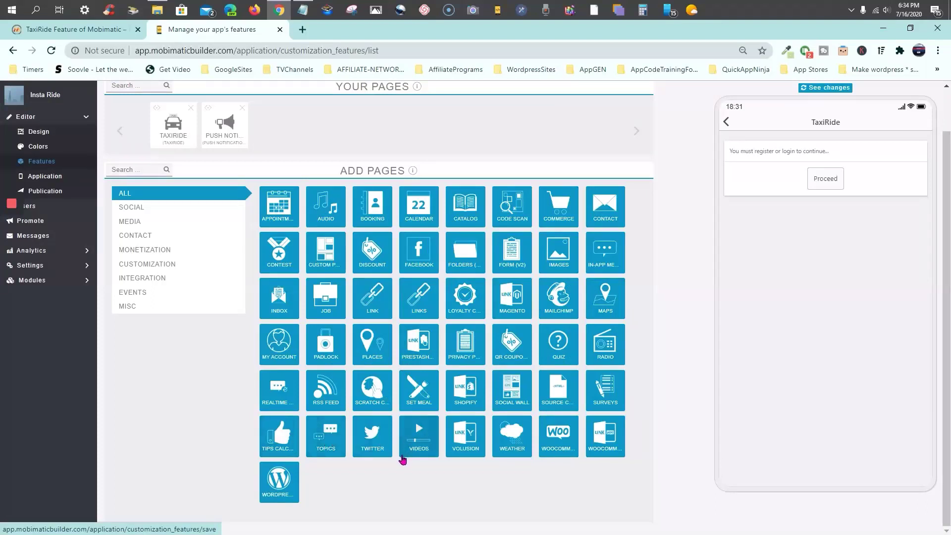
Add a Tips Calc page from the Add Pages grid, confirming with Add content
click(279, 436)
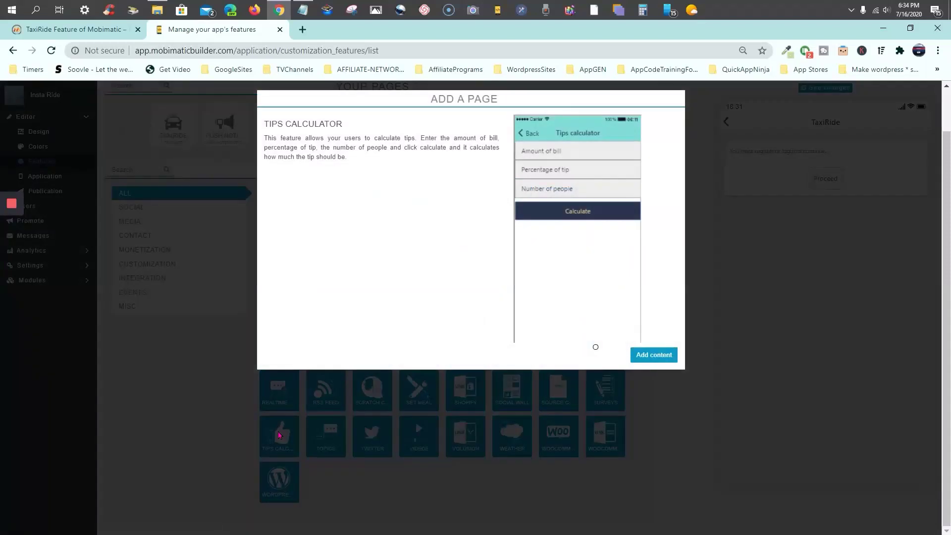
click(651, 356)
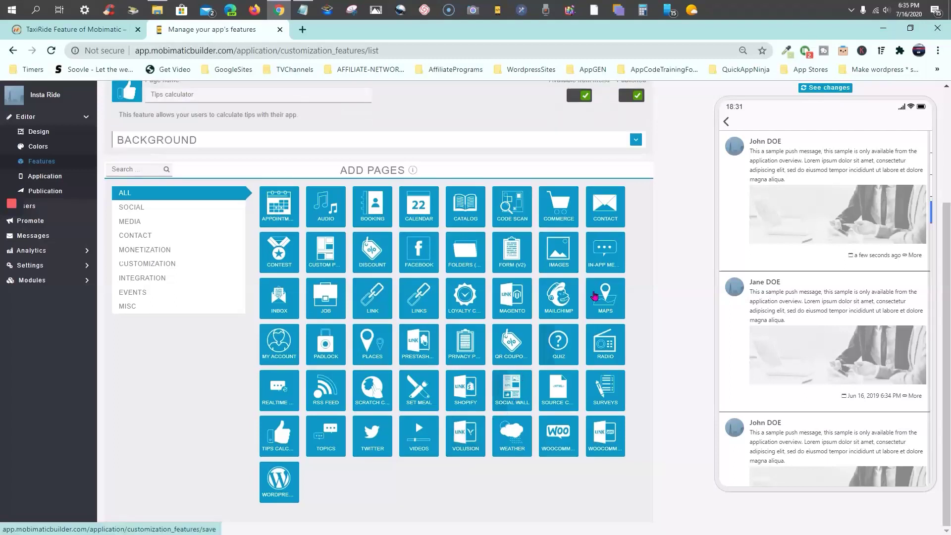
scroll(656, 313, up, 3)
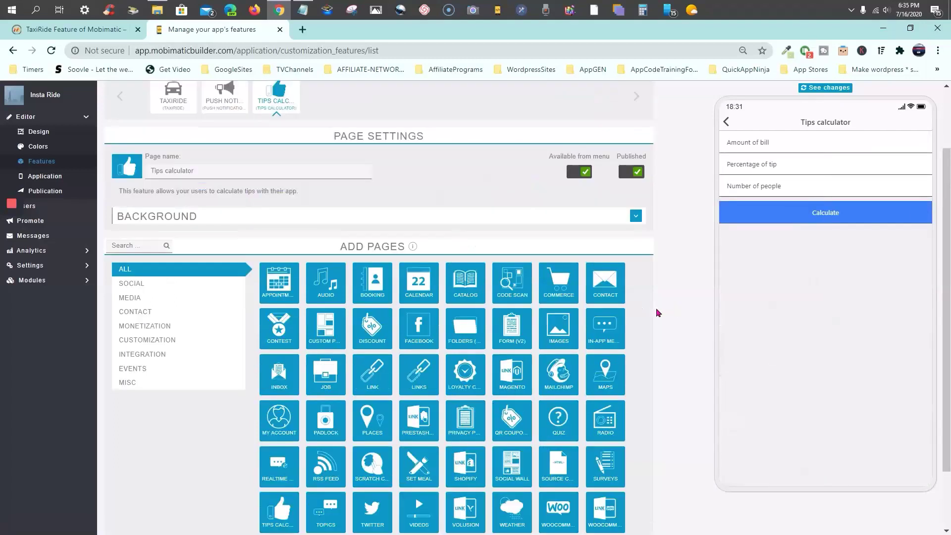
scroll(657, 312, down, 3)
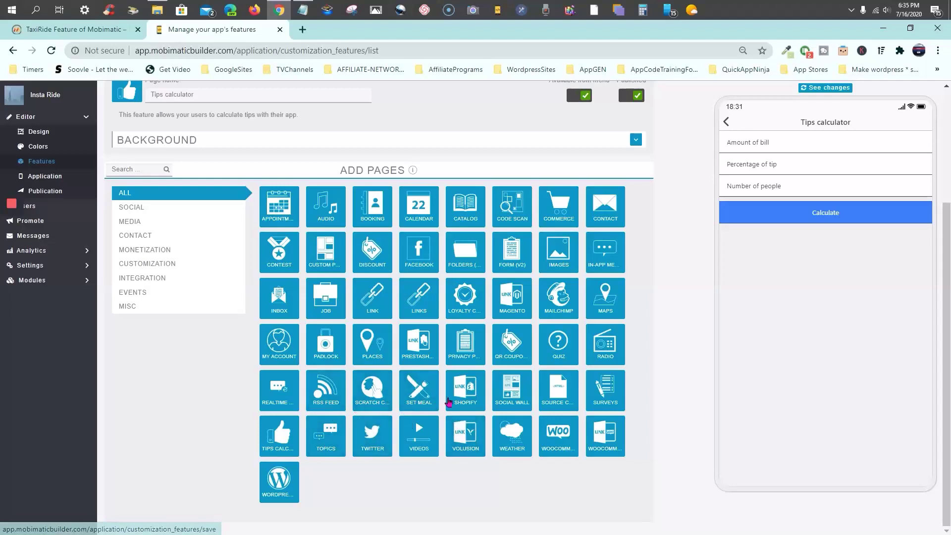
Add a Surveys page after Tips Calculator, bringing the app to four pages
click(613, 394)
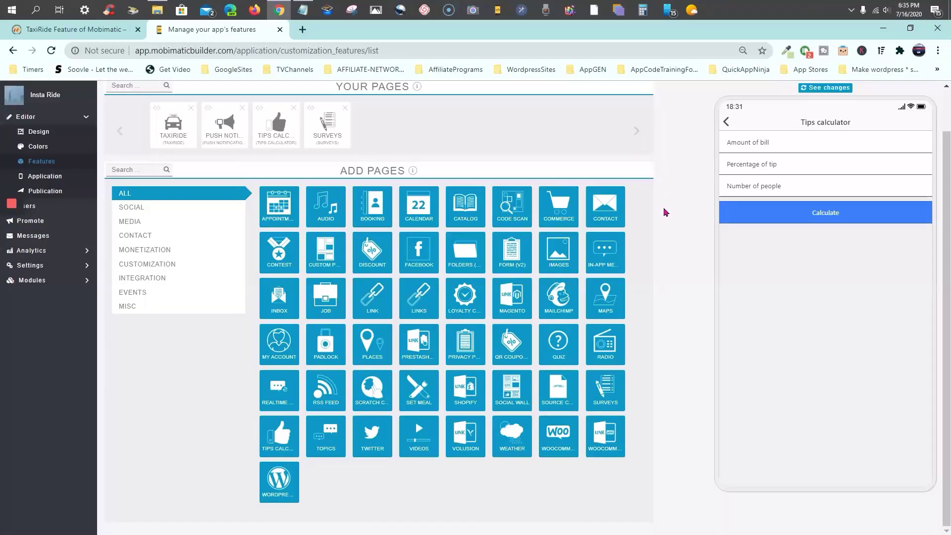
scroll(664, 207, up, 1)
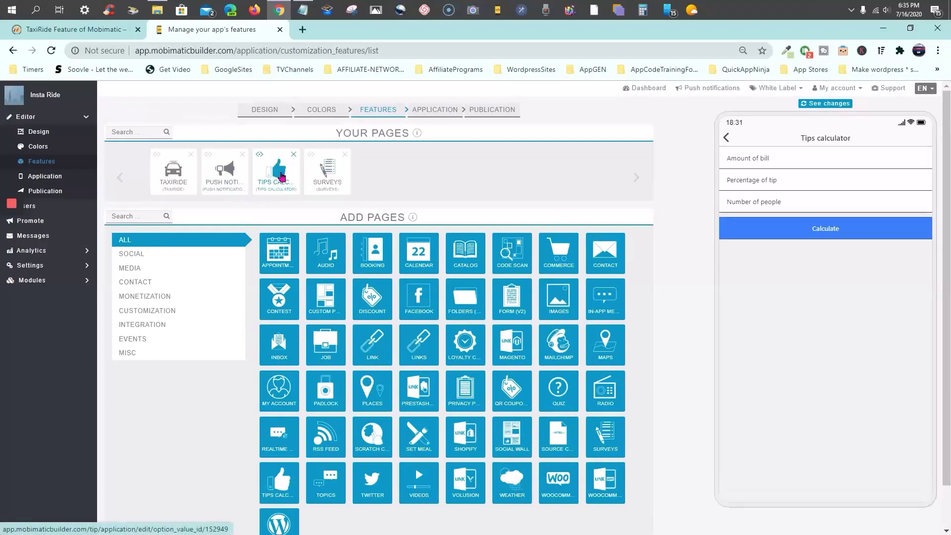
Move Tips calculator to second place after TaxiRide, then refresh the phone preview with the latest changes
drag(258, 158, 208, 158)
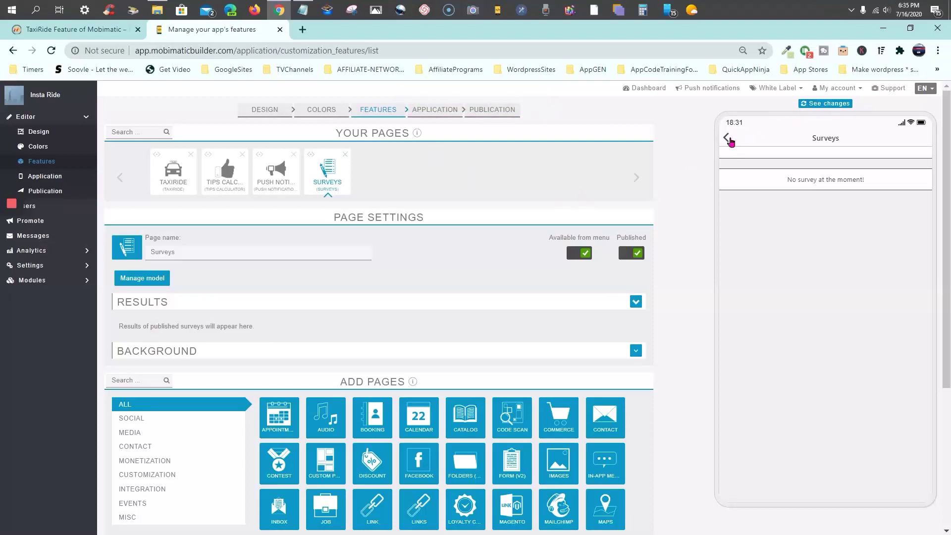
click(726, 138)
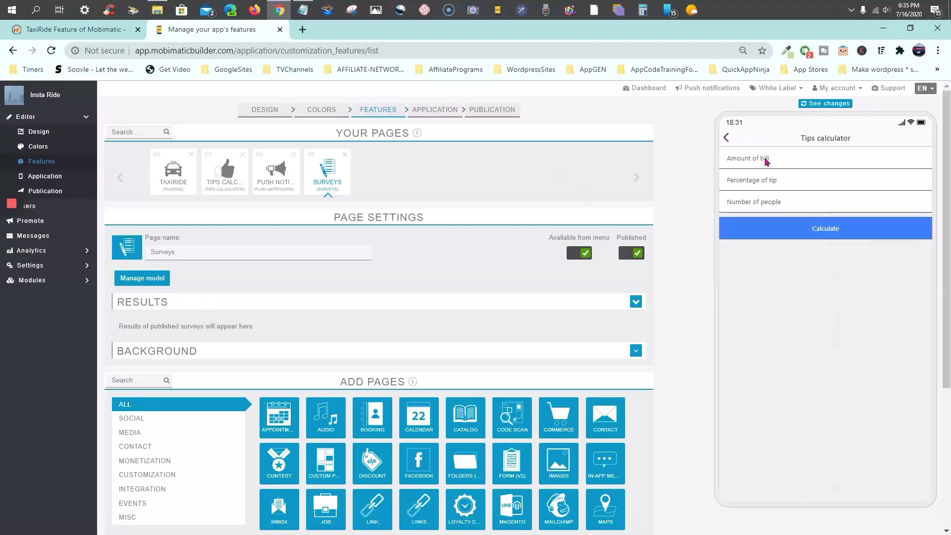
click(725, 141)
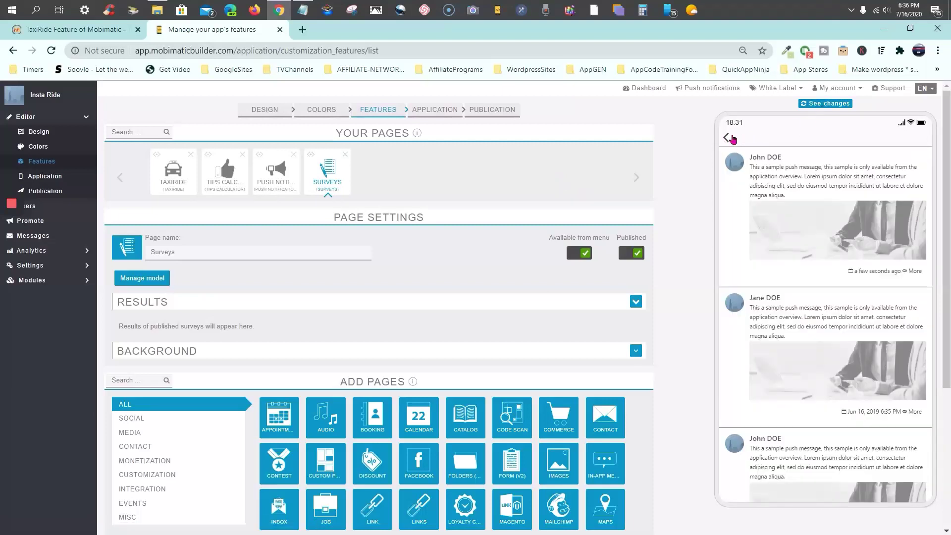
click(726, 140)
click(727, 140)
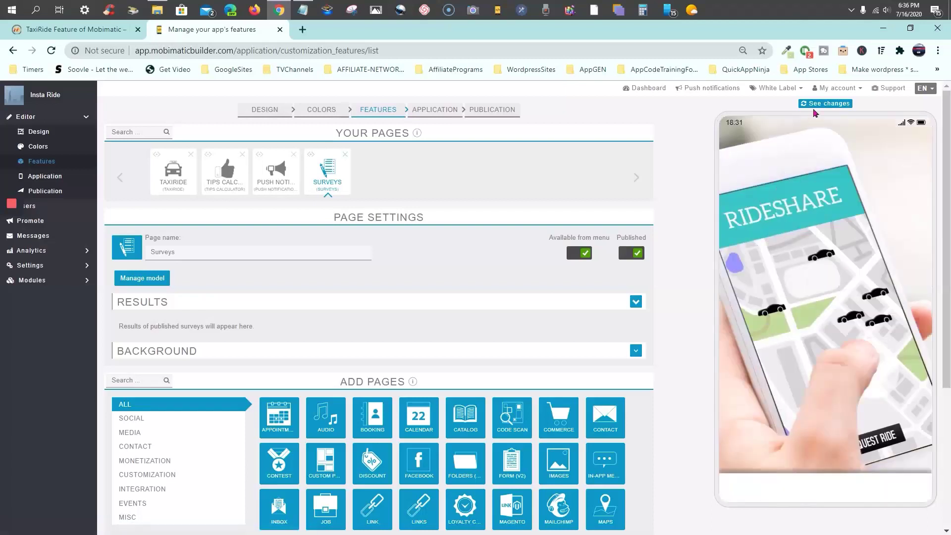
click(825, 103)
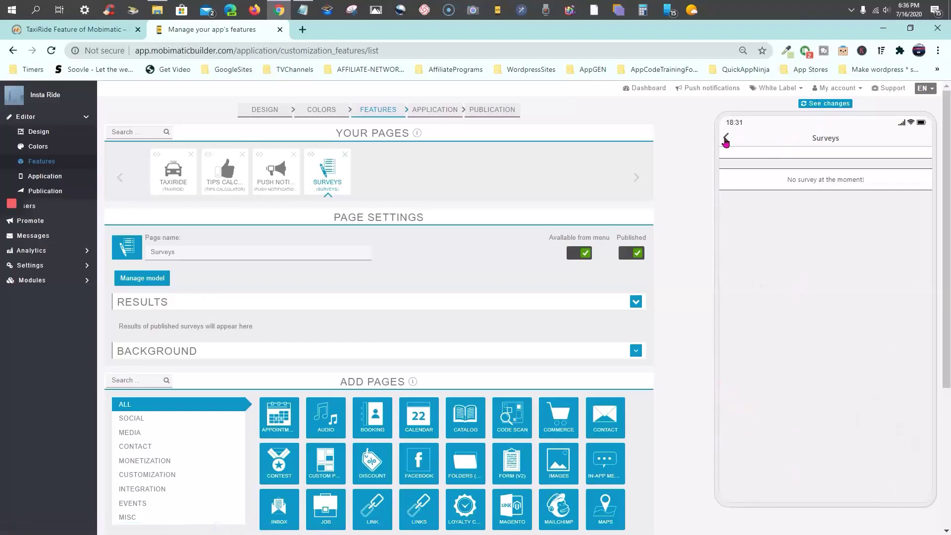
Return the preview to the RIDESHARE home screen and collapse the TaxiRide page settings
click(179, 179)
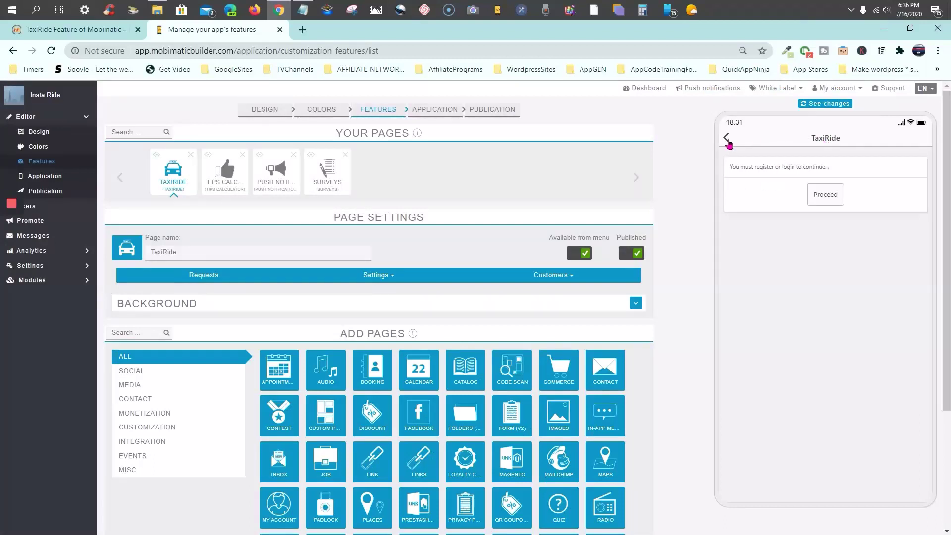
click(727, 141)
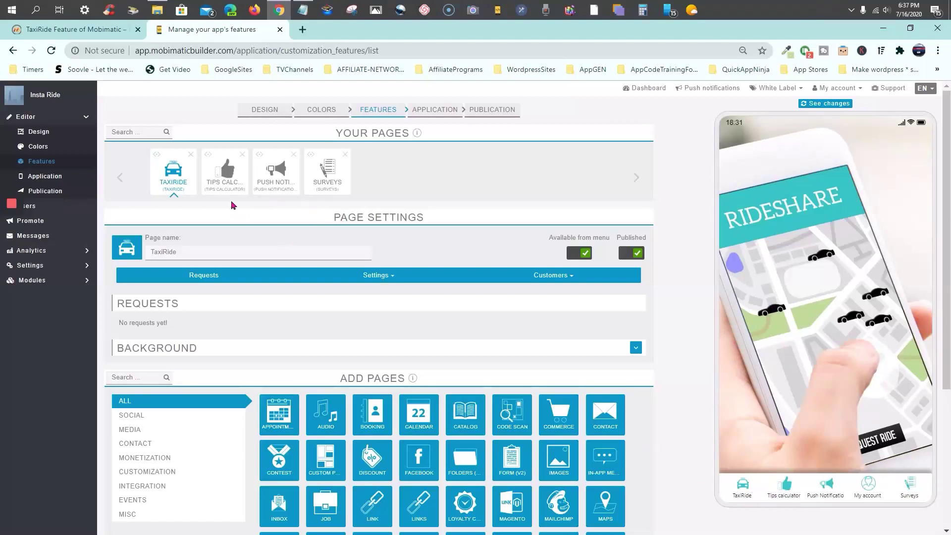
click(169, 179)
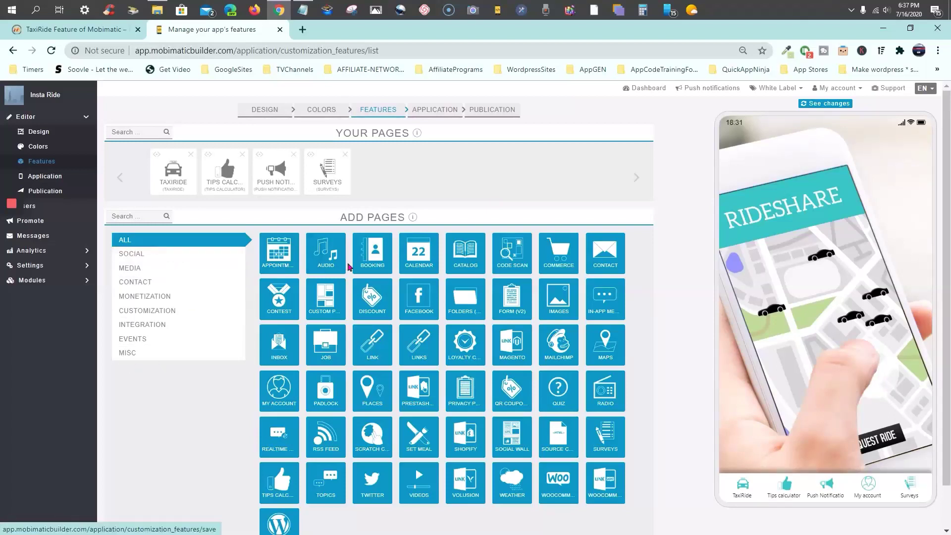
Browse the Social, Media and All page categories, then open TaxiRide's Page Settings
scroll(345, 265, down, 1)
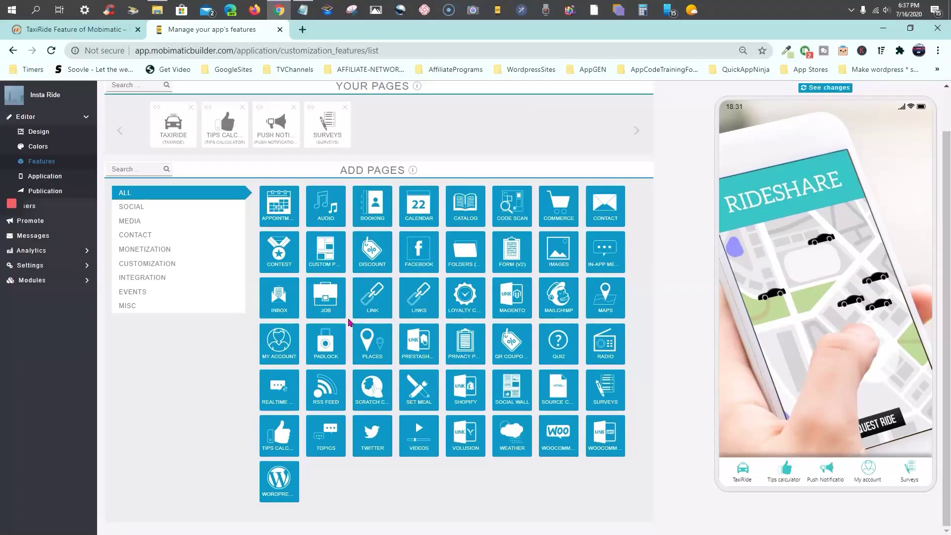
scroll(263, 286, up, 1)
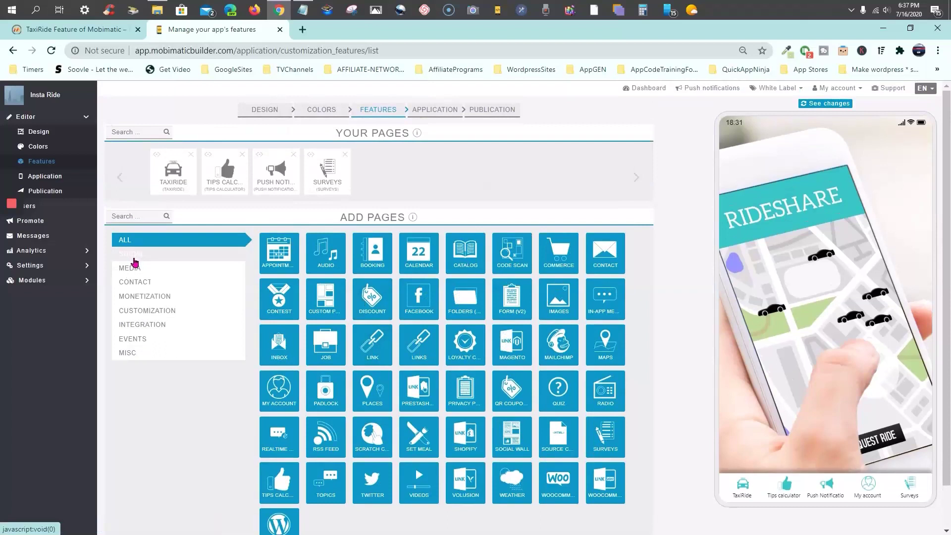
click(134, 257)
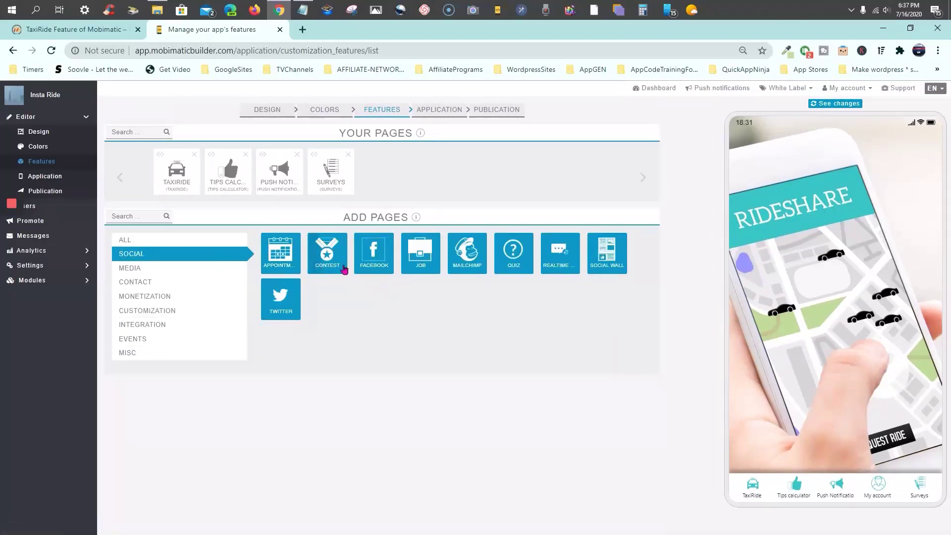
click(138, 275)
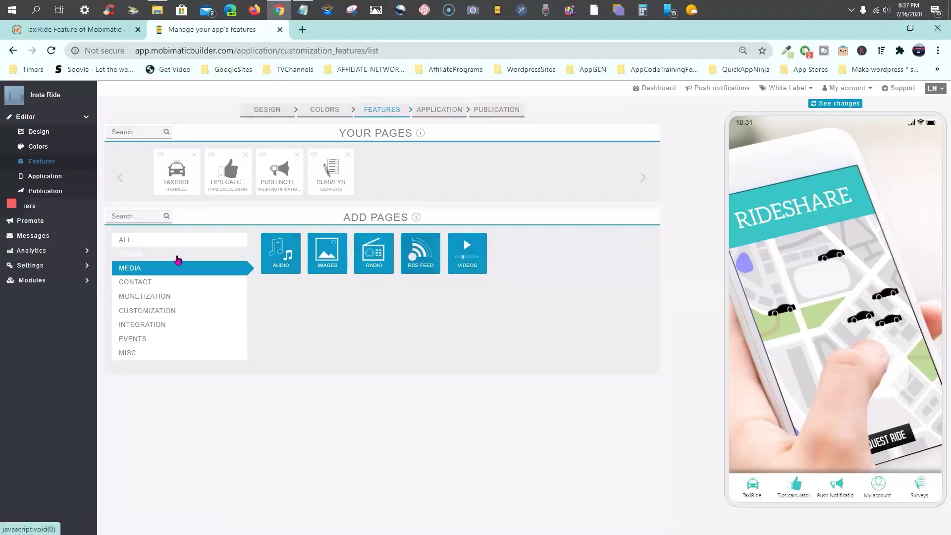
click(220, 238)
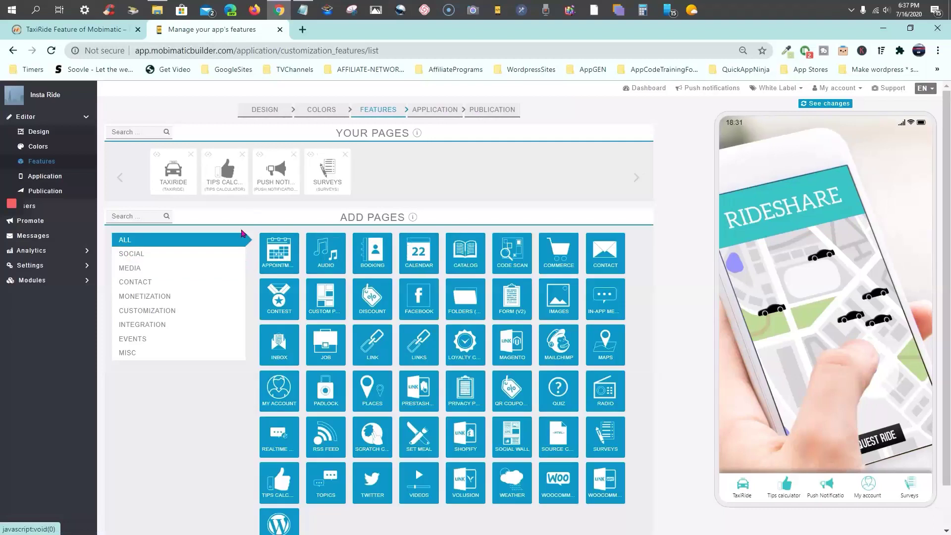
click(171, 173)
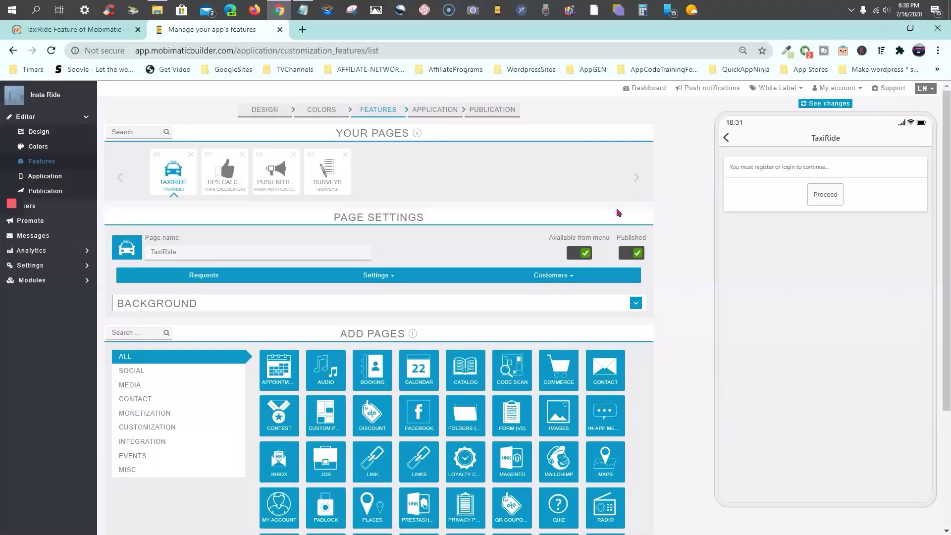
Delete 'Taxi' from the TaxiRide page name so it reads 'Ride'
click(192, 253)
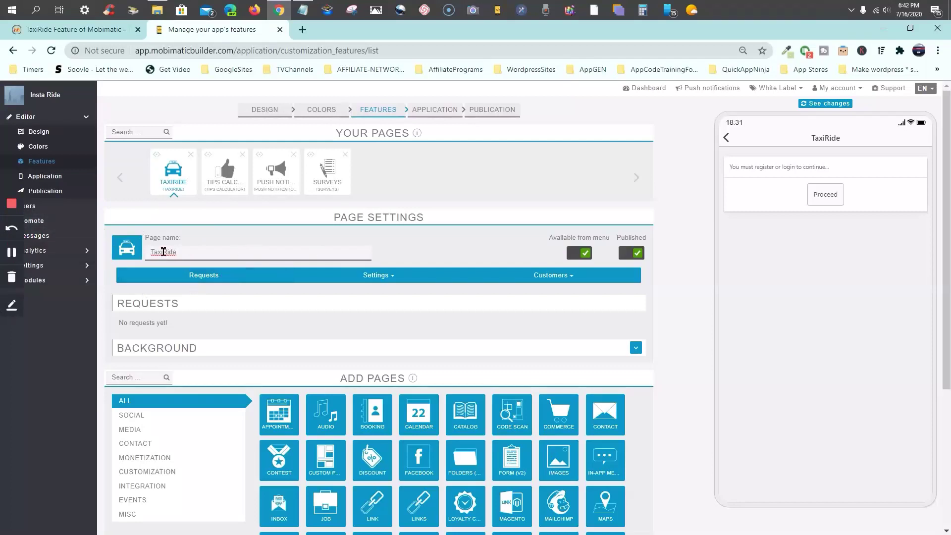
click(163, 252)
key(BackSpace)
key(BackSpace)
key(BackSpace)
key(BackSpace)
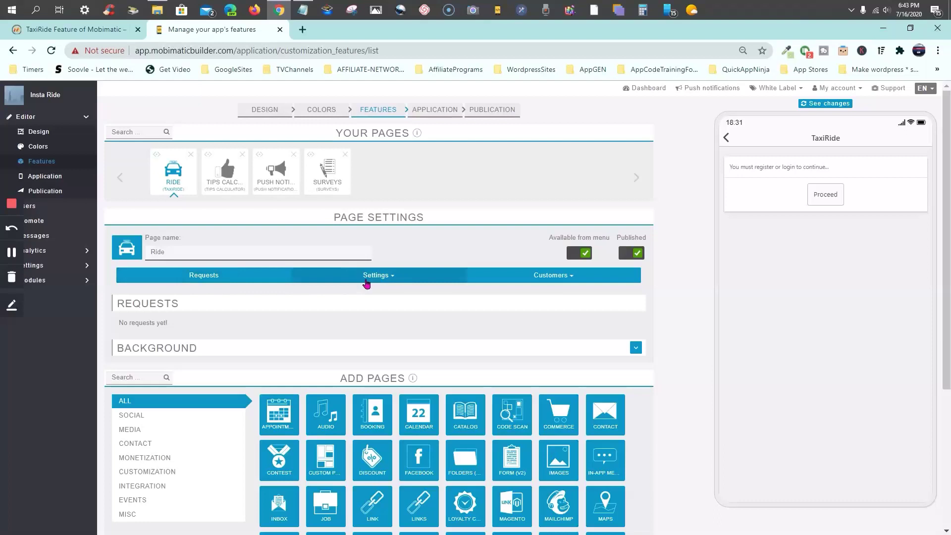
click(394, 280)
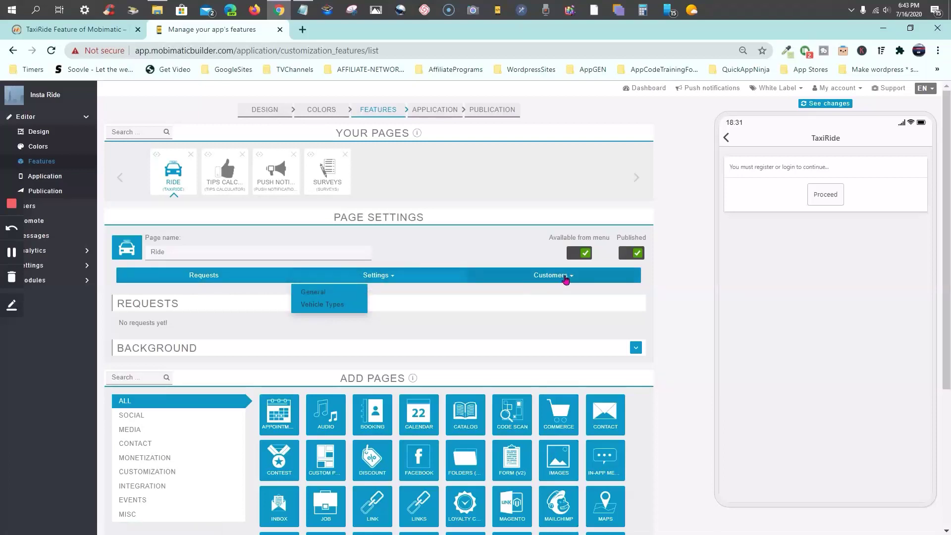
In General settings, set distance units to Miles, keeping search timeout 60 and search radius 10
click(319, 294)
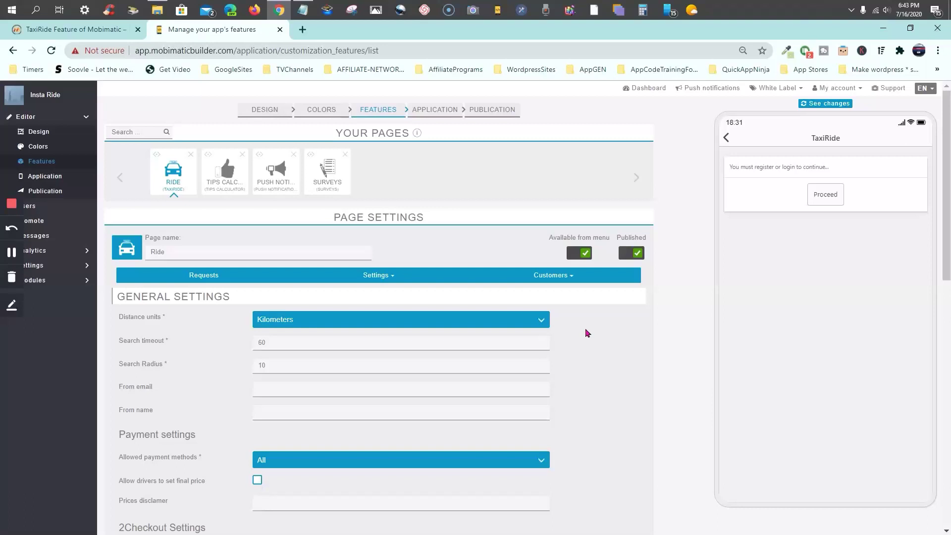
click(540, 324)
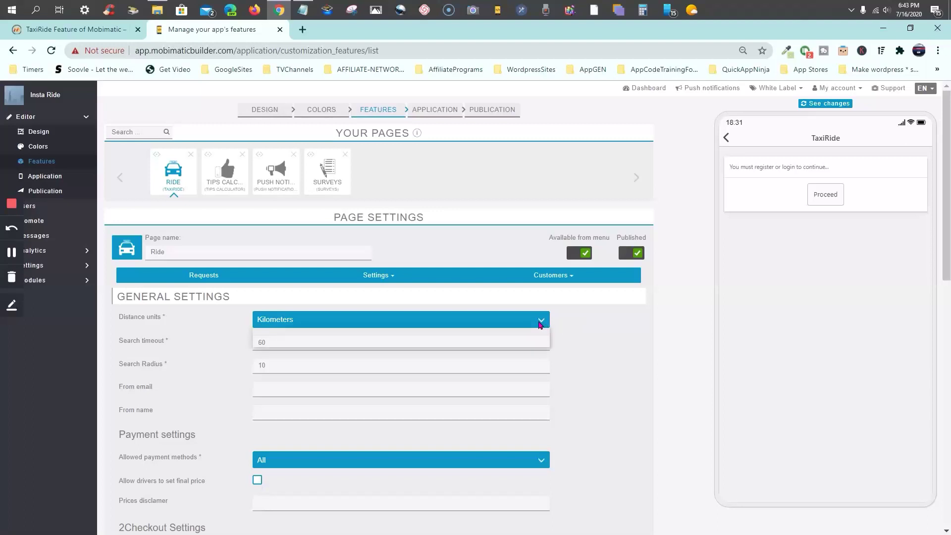
click(527, 333)
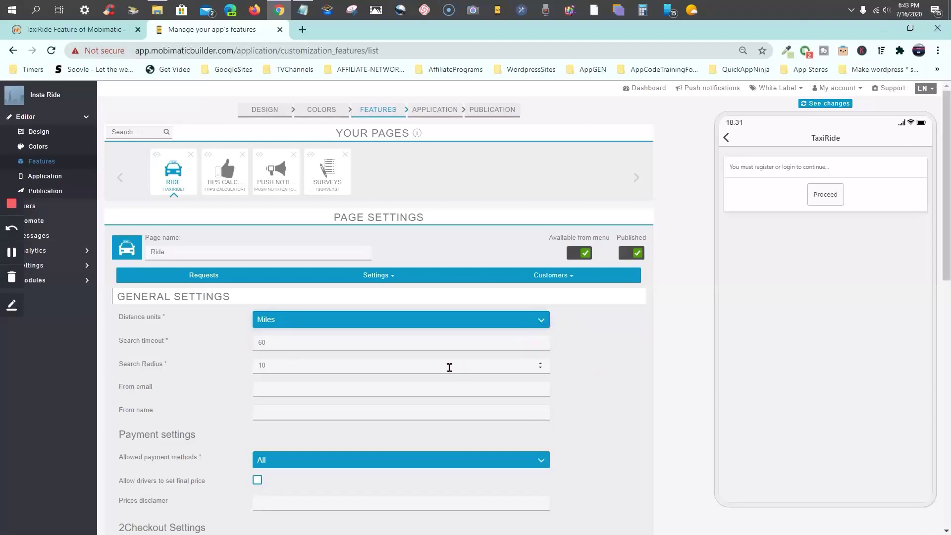
click(291, 343)
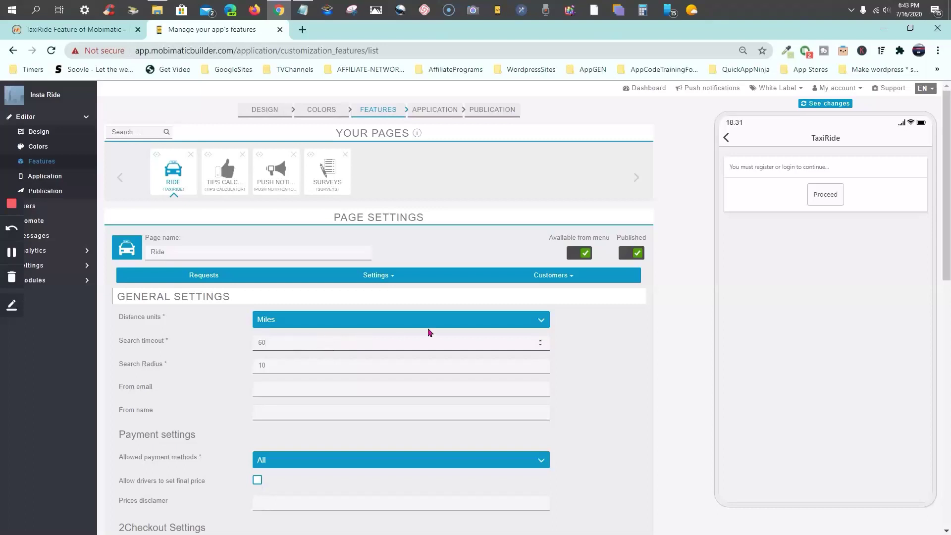
click(589, 355)
click(294, 367)
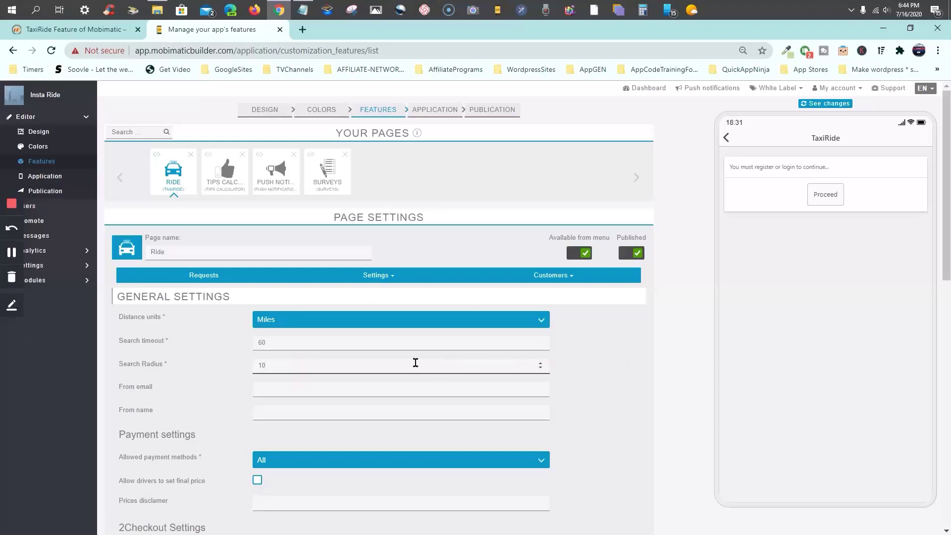
click(331, 390)
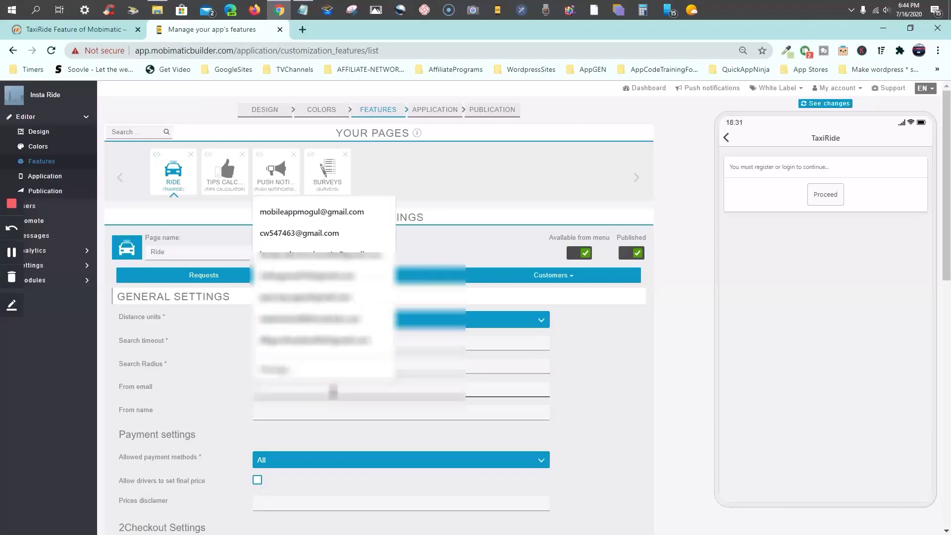
Restrict the Ride page's allowed payment methods to Credit Card (via Stripe) and scroll to Stripe Settings
click(608, 362)
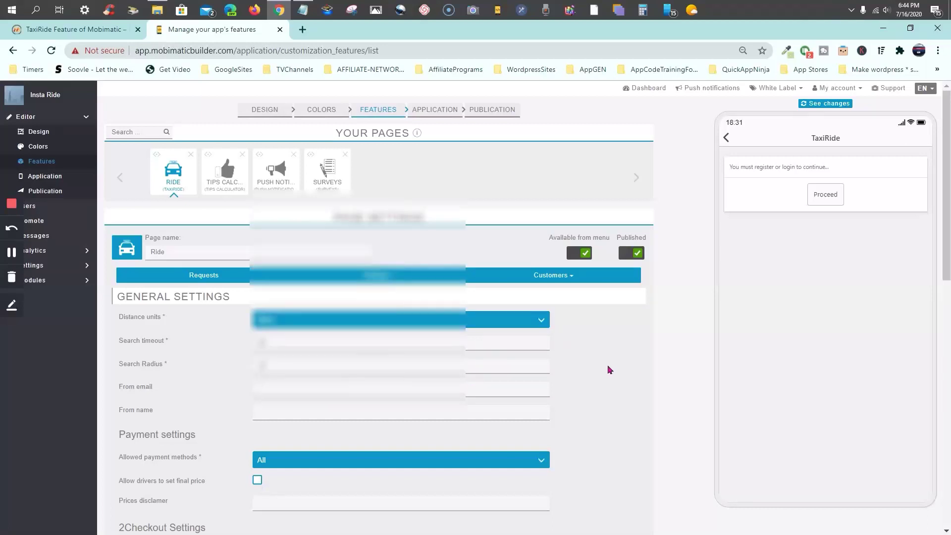
scroll(609, 370, down, 1)
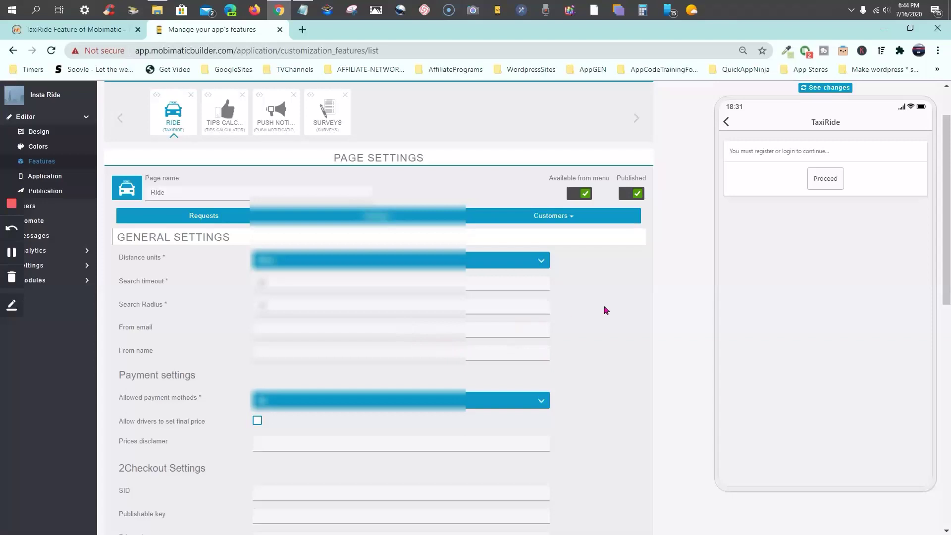
scroll(605, 313, down, 1)
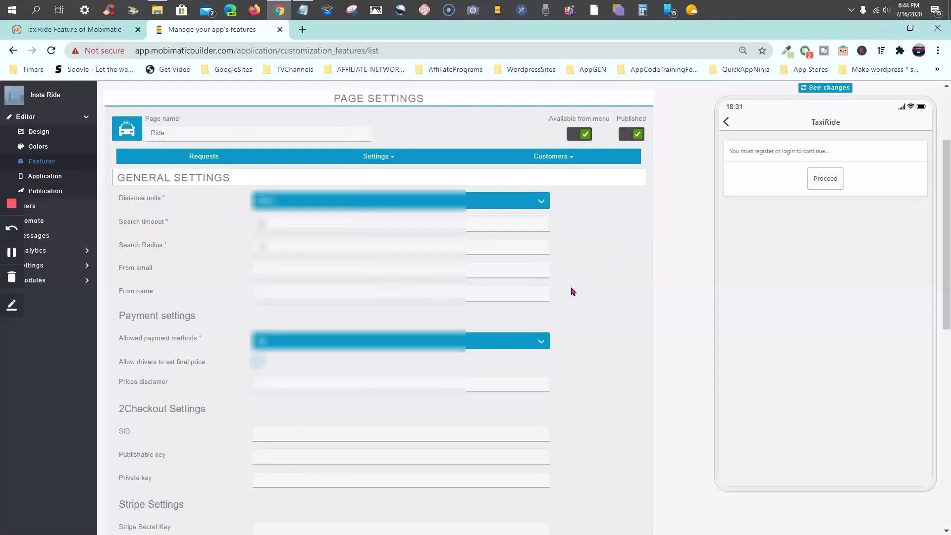
click(543, 343)
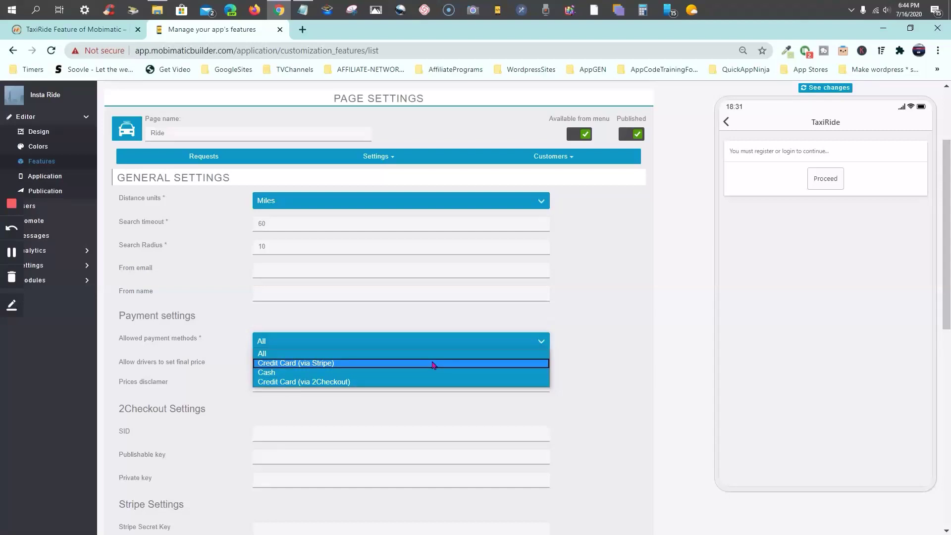
click(432, 365)
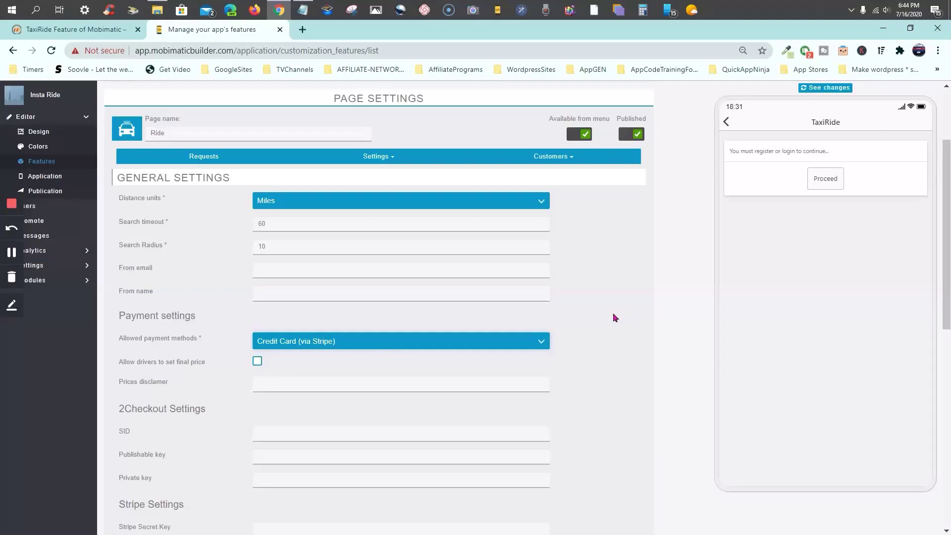
scroll(614, 317, down, 1)
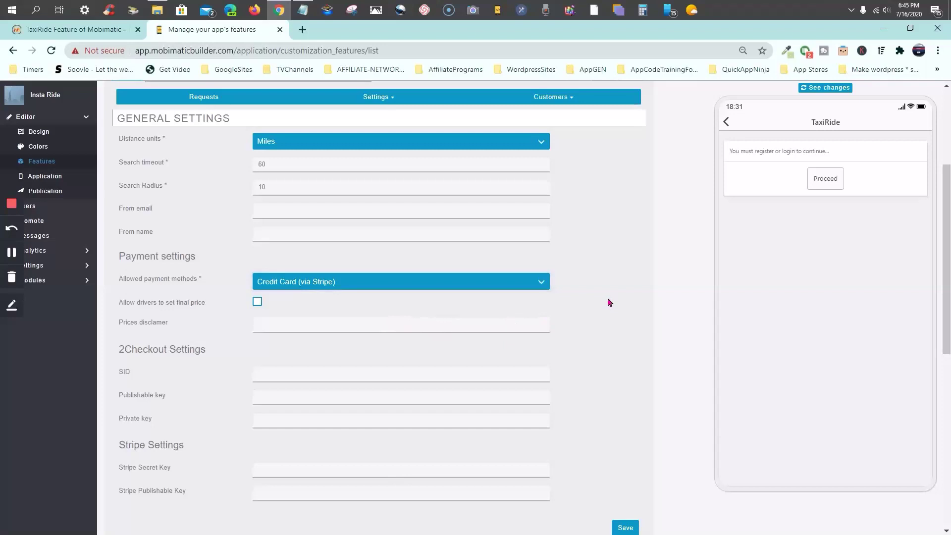
scroll(610, 302, down, 2)
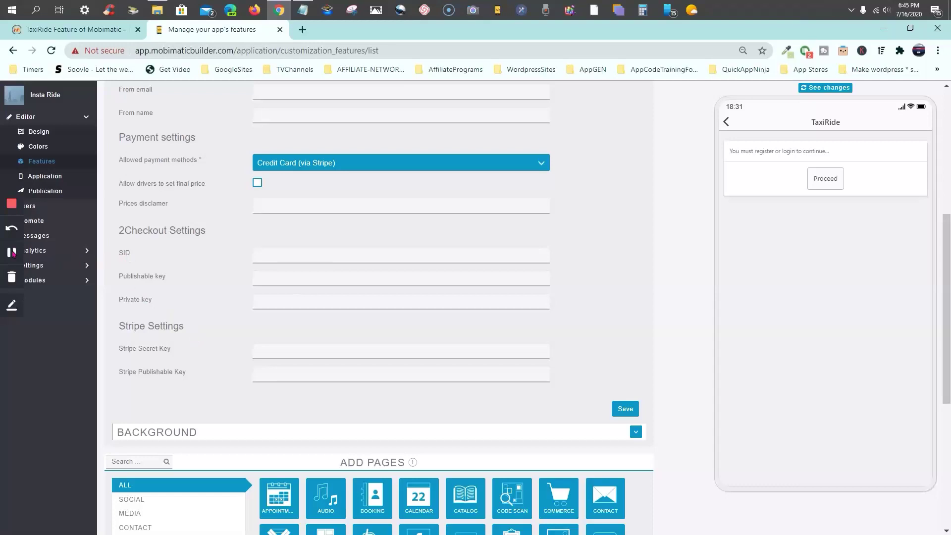
click(12, 252)
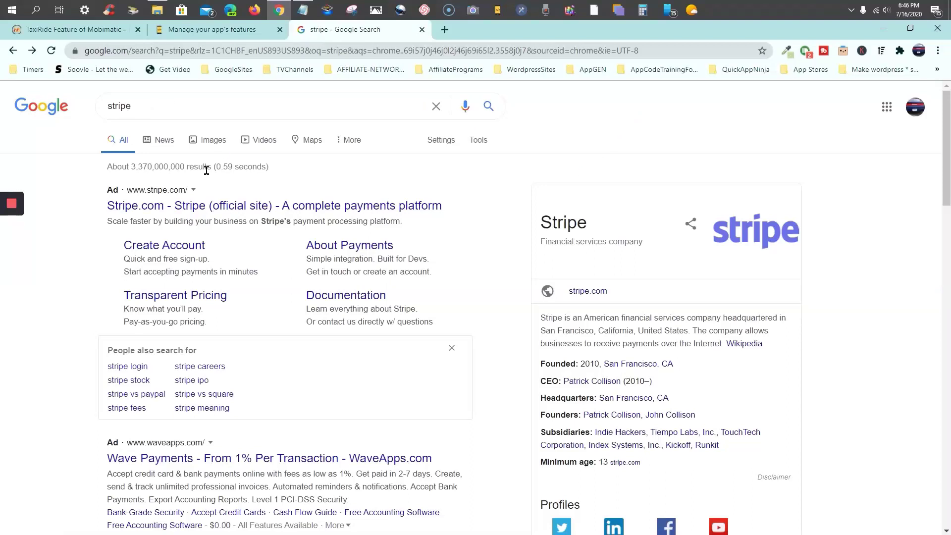
Open Stripe's sign-up page and fill in the account email and full name
click(161, 250)
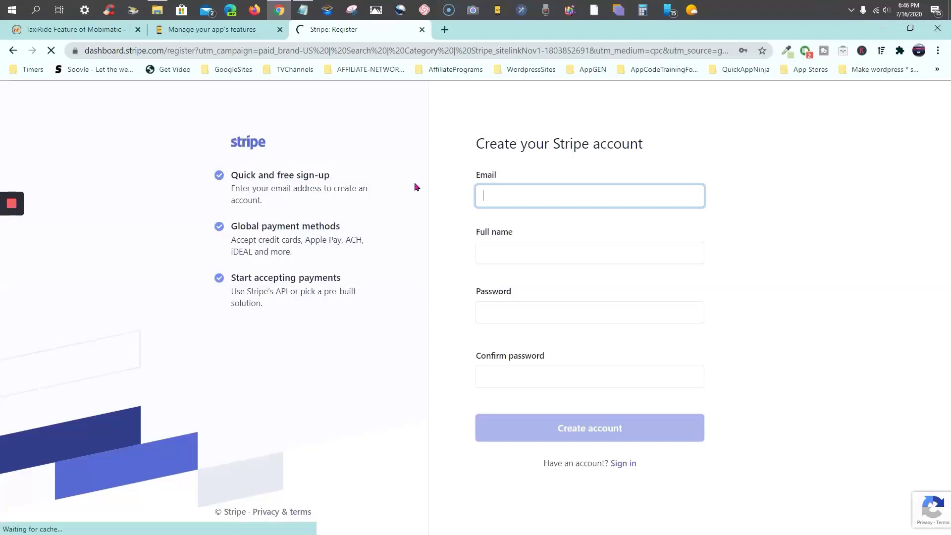
click(509, 193)
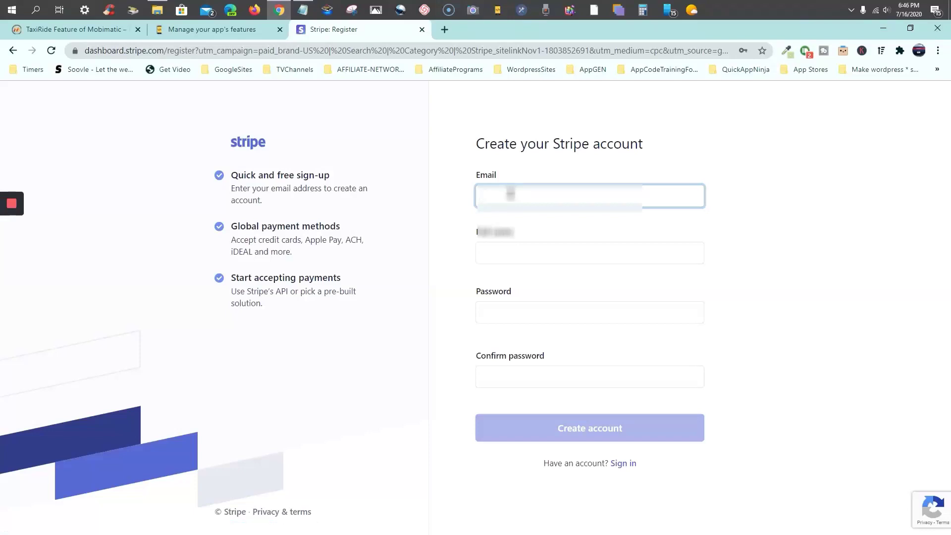
text(rhyp)
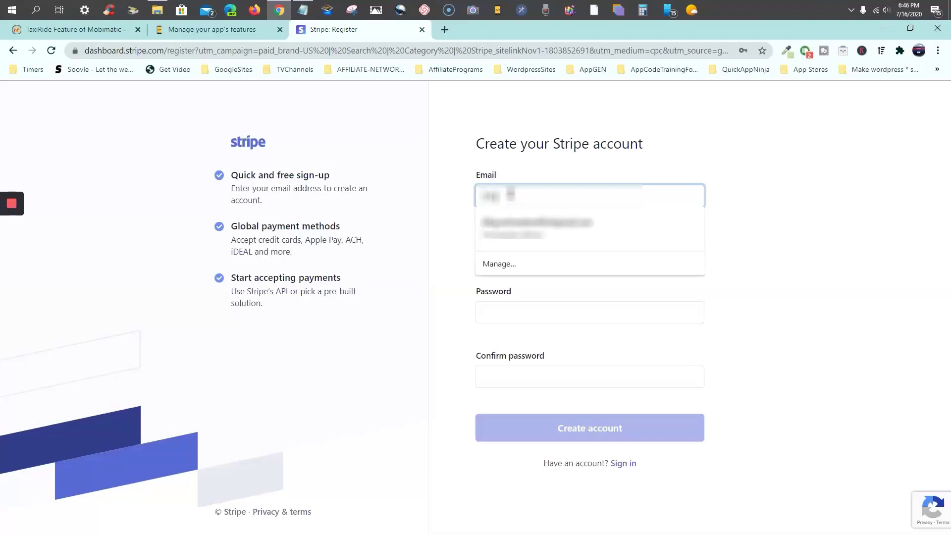
click(518, 218)
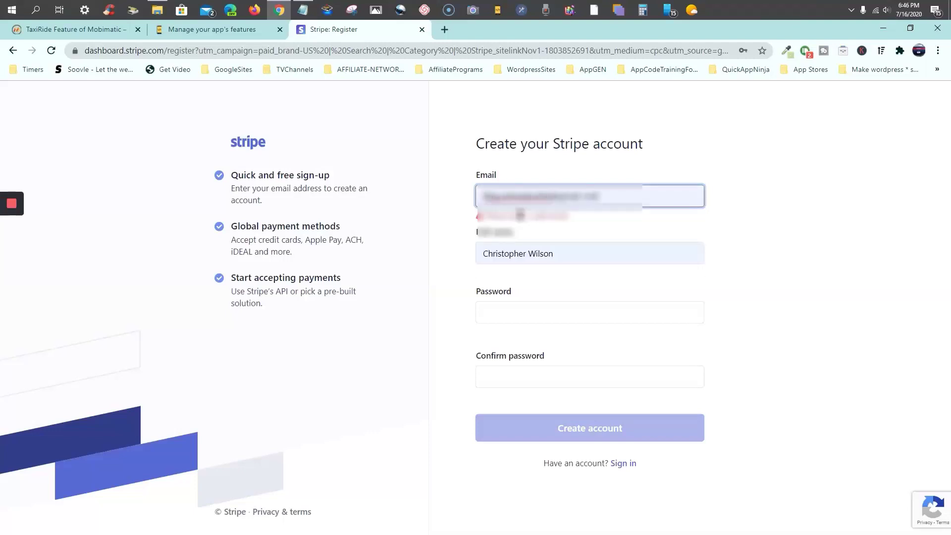
click(737, 171)
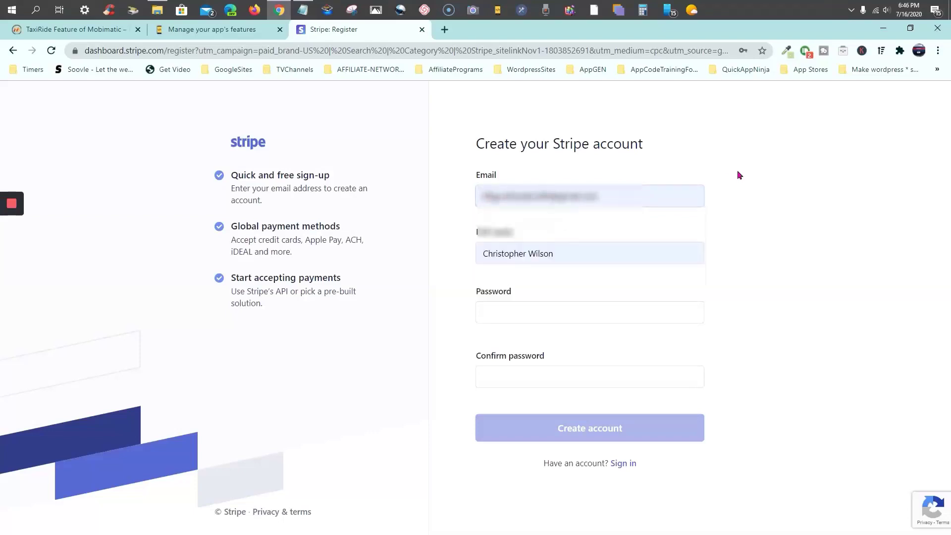
click(582, 250)
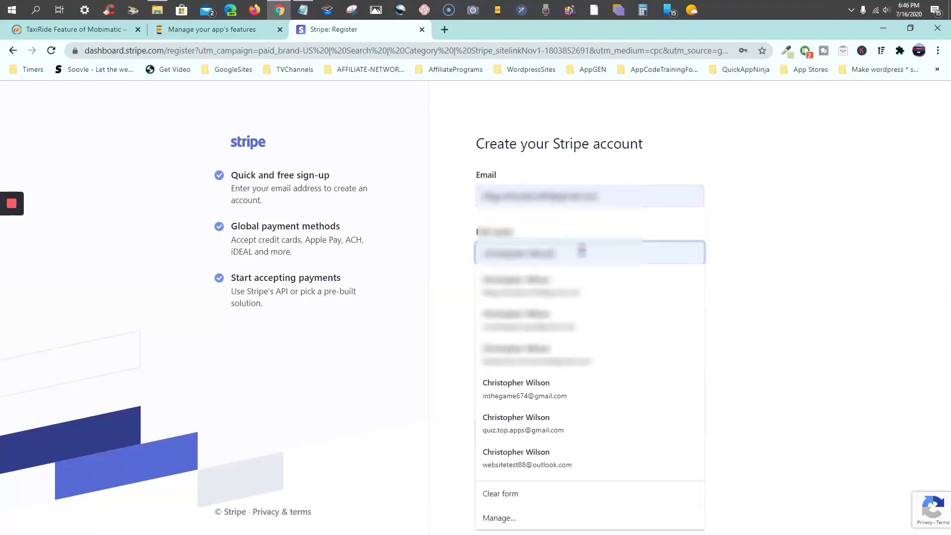
click(741, 234)
Enter the account password and type it again in Confirm password
click(547, 308)
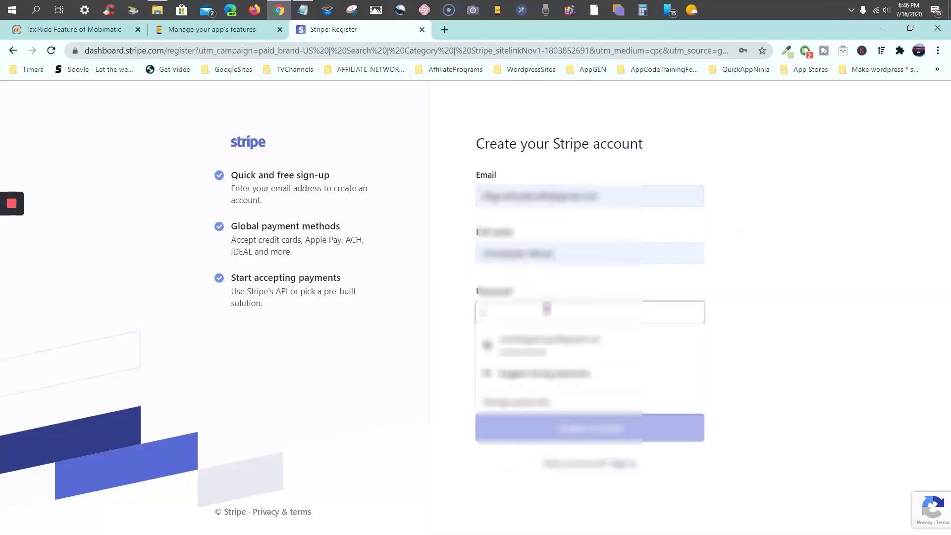
click(762, 297)
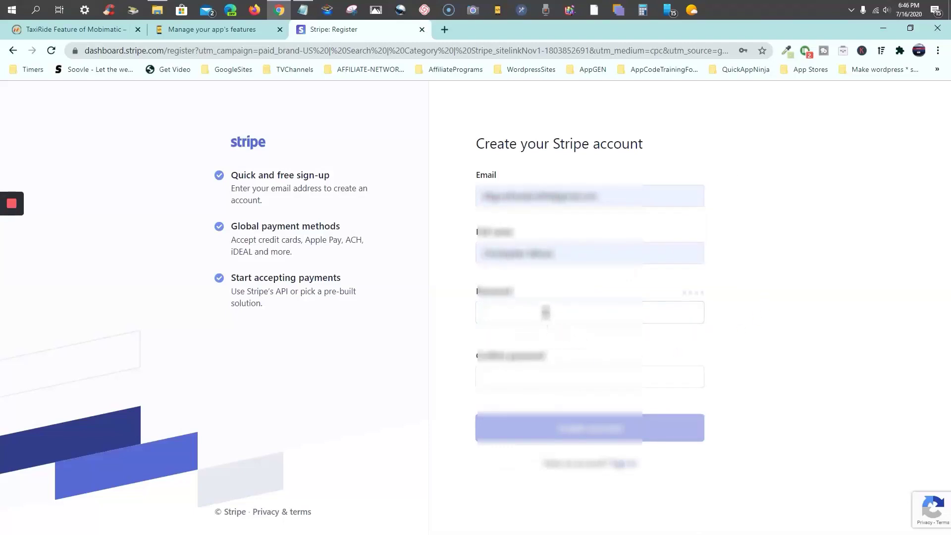
click(546, 312)
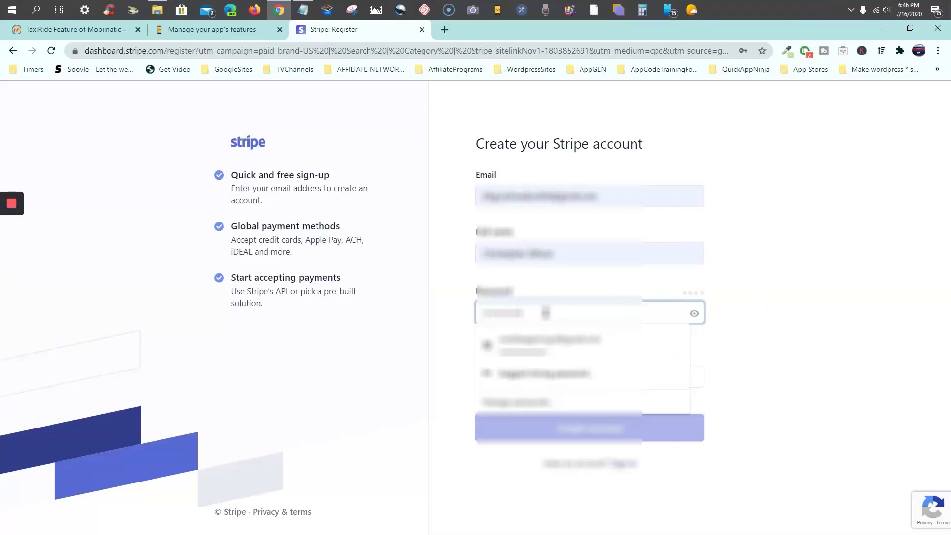
click(652, 291)
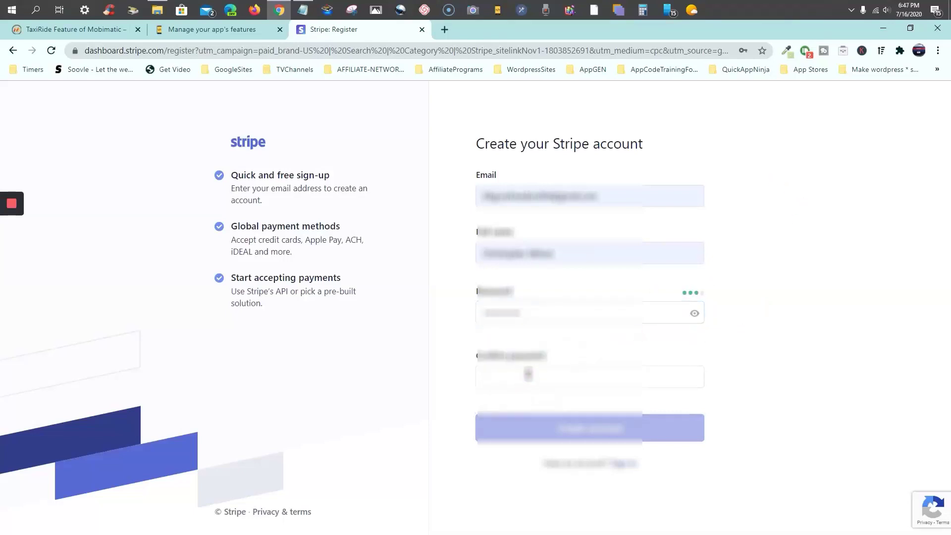
click(529, 373)
text(••)
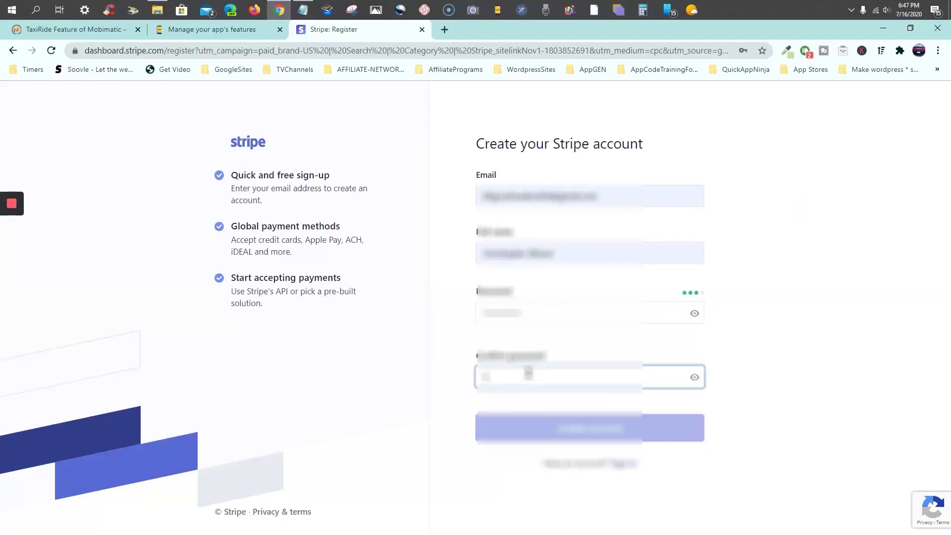
text(••)
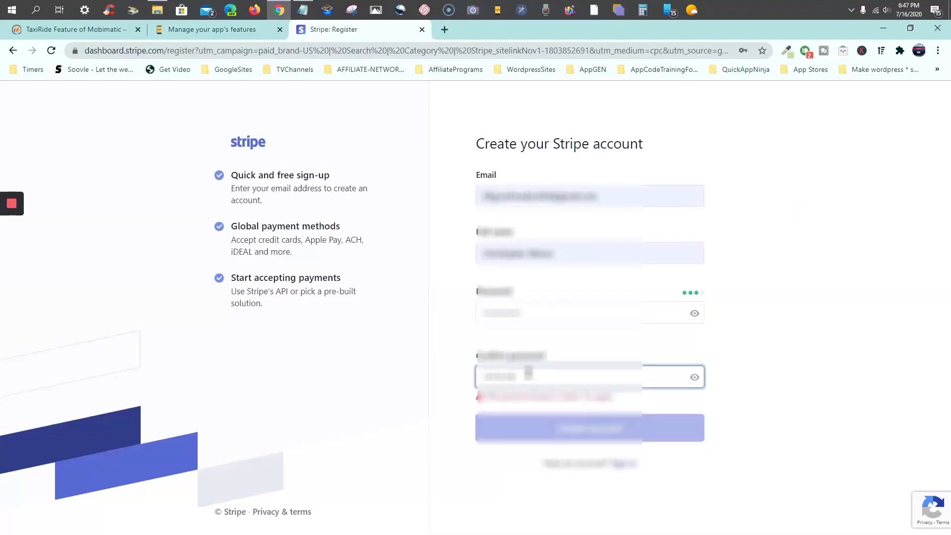
text(•)
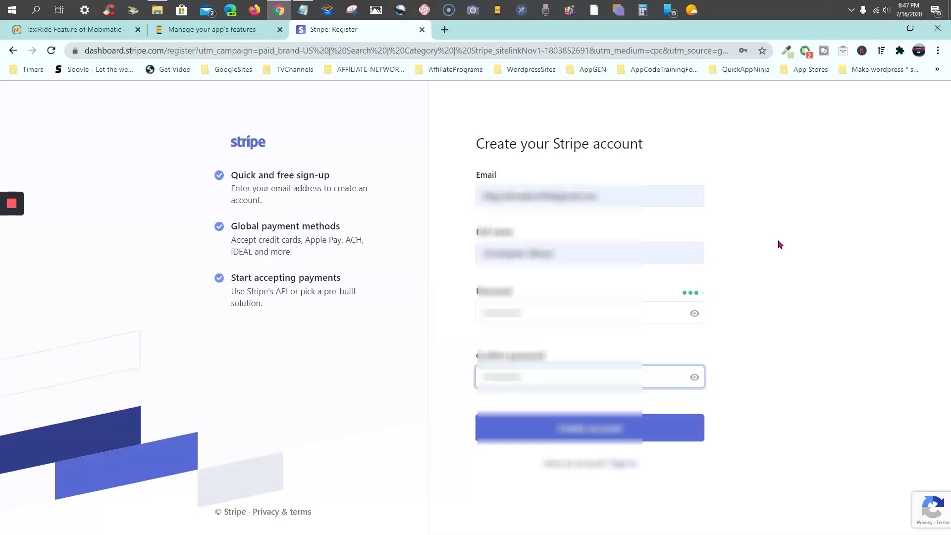
Create the Stripe account, dismiss the save-password prompt, and copy the publishable test API key
click(589, 436)
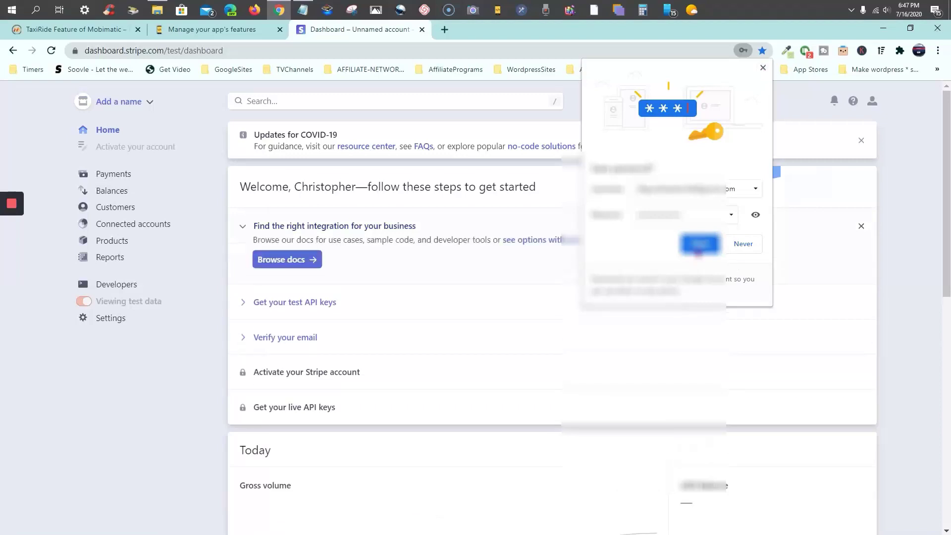
click(763, 69)
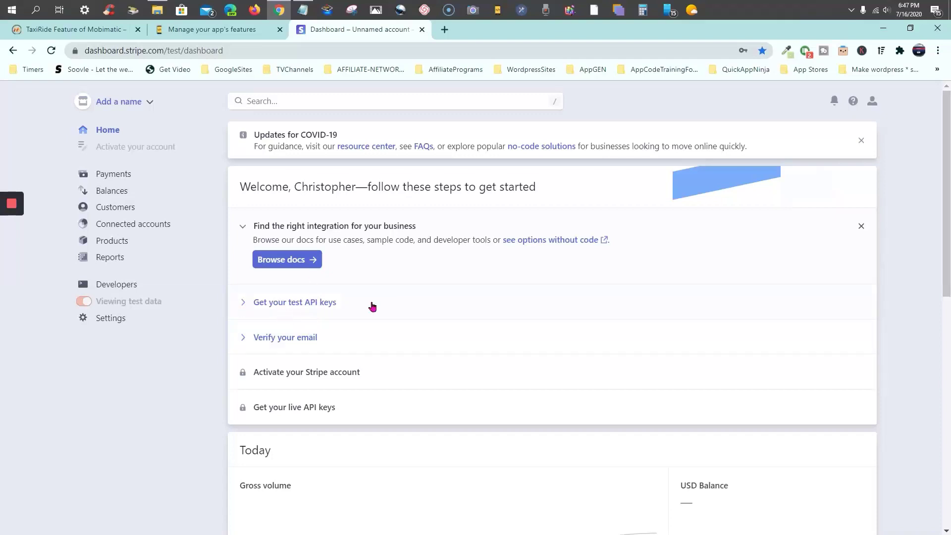
click(371, 304)
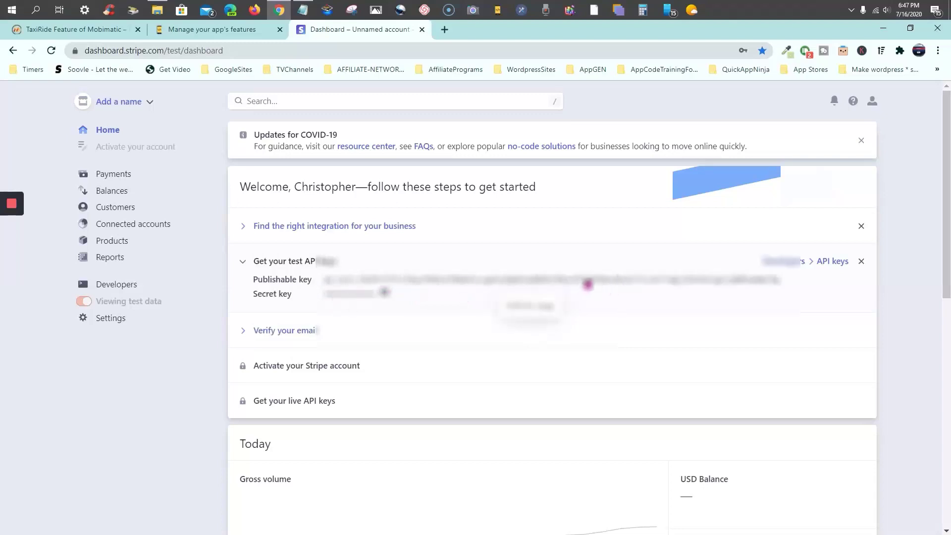
click(587, 283)
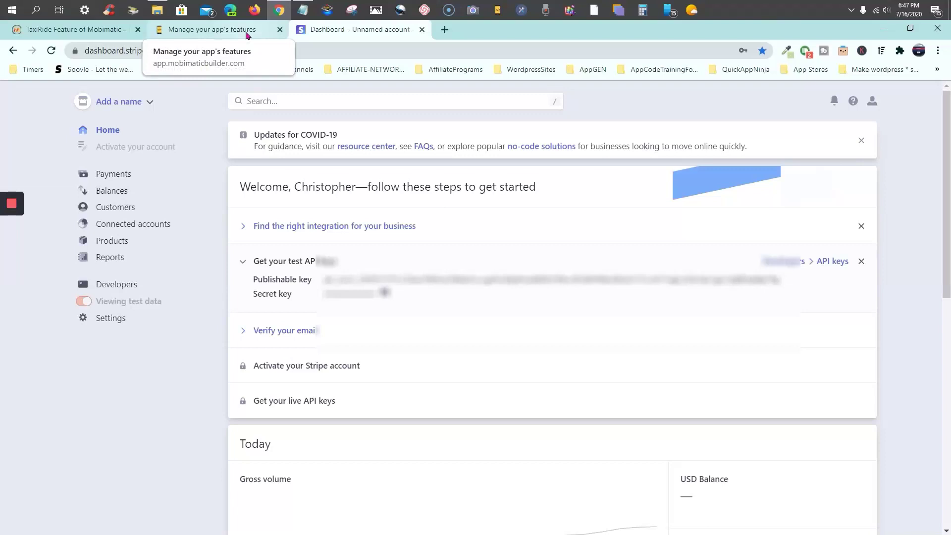
Paste the Stripe publishable and secret test keys into the Ride page settings and save them
click(246, 35)
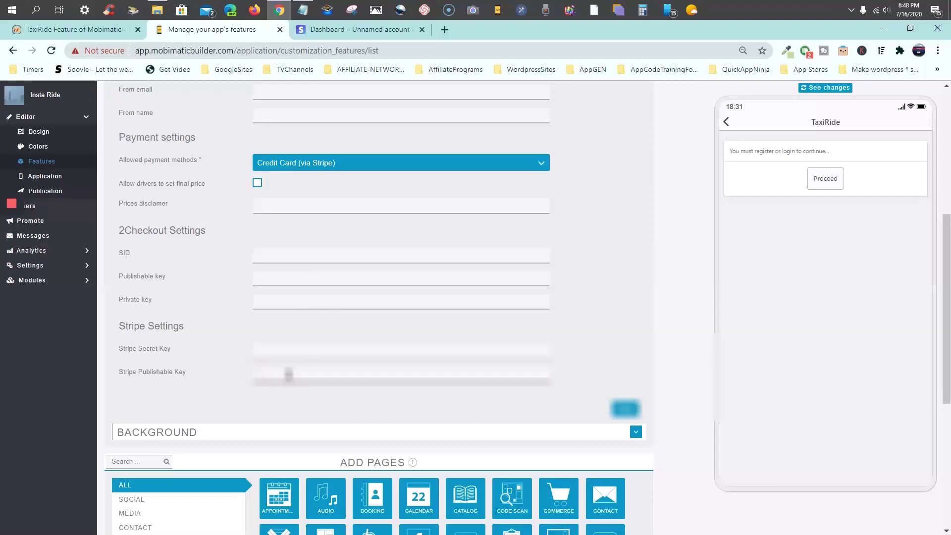
key(ctrl+v)
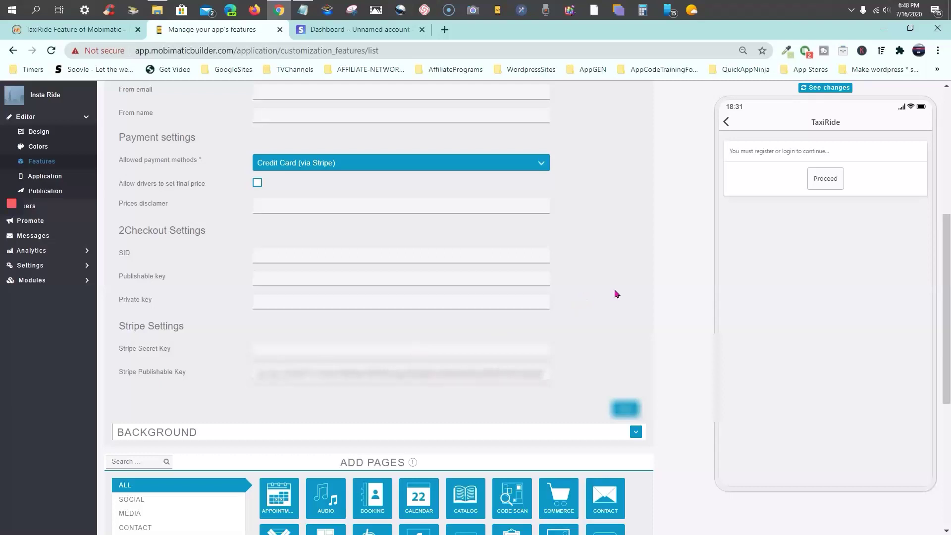
click(379, 30)
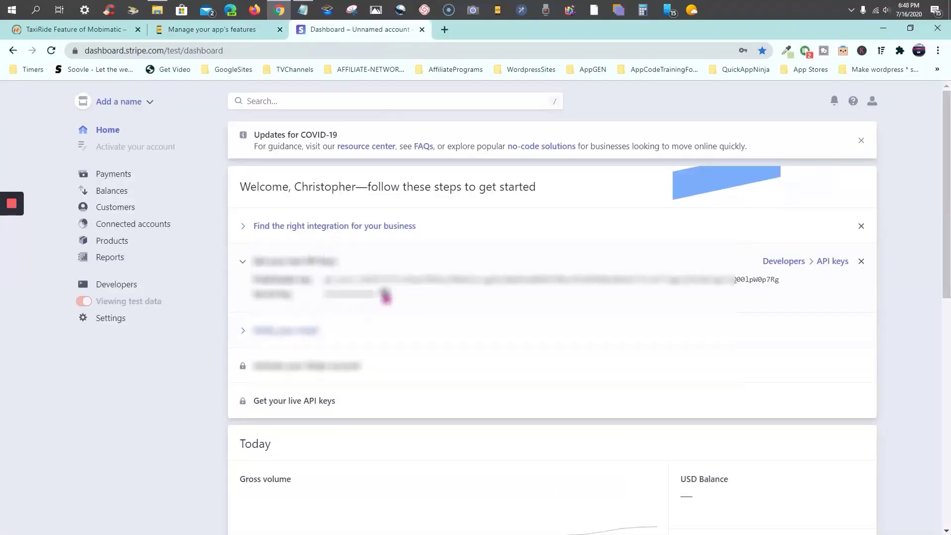
click(386, 295)
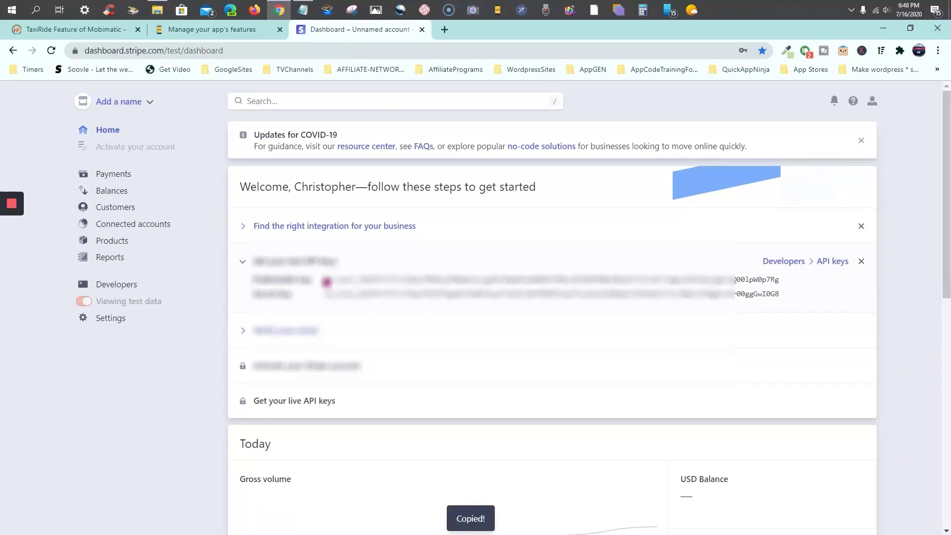
click(234, 30)
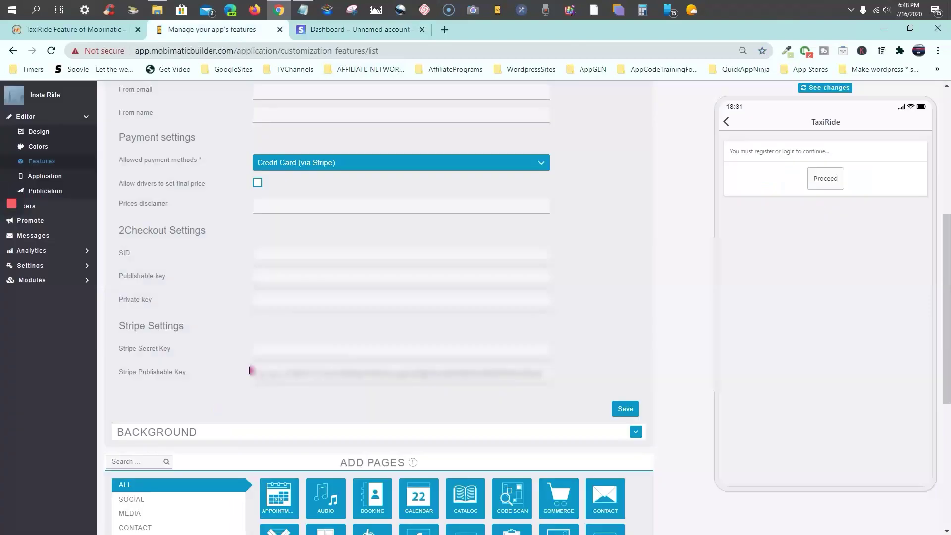
click(279, 351)
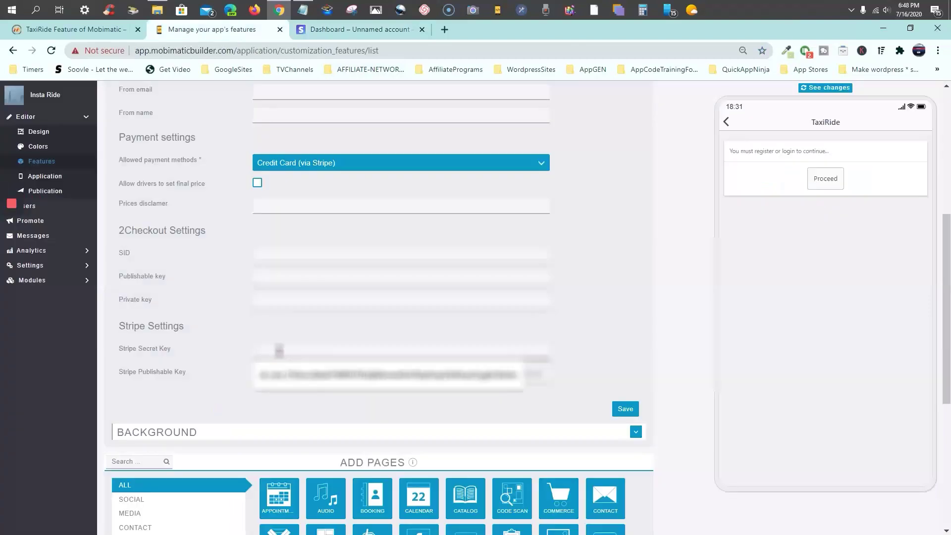
key(ctrl+v)
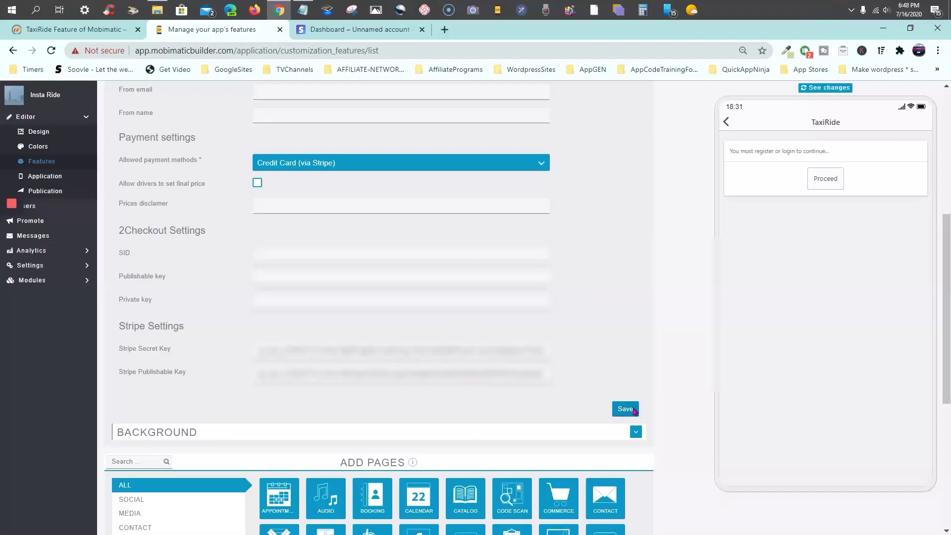
click(626, 409)
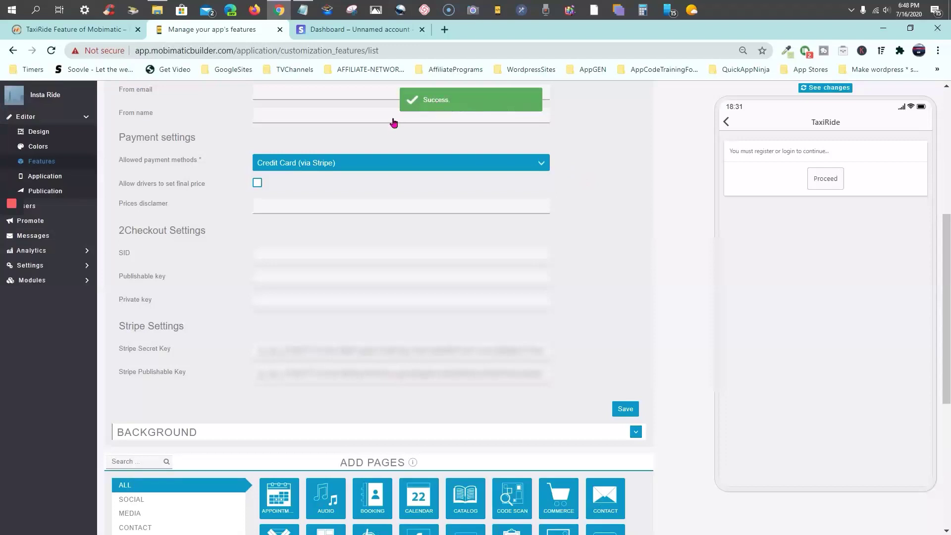
Return to the Stripe test-mode dashboard and expand its 'Verify your email' getting-started step
click(364, 30)
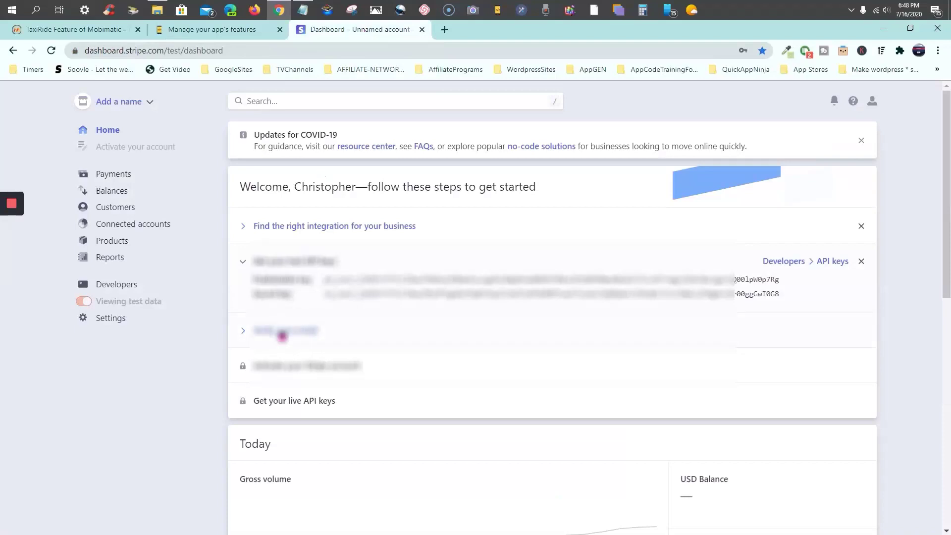
click(284, 333)
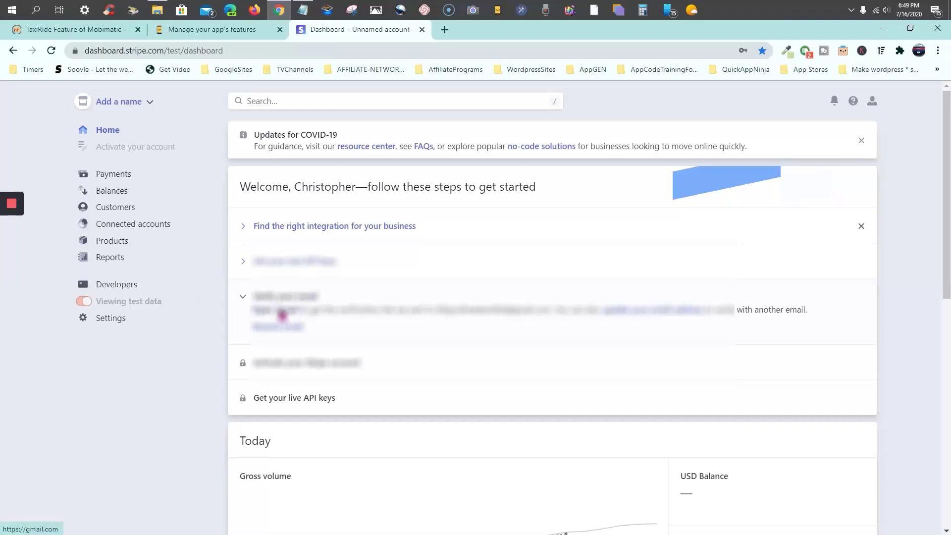
Confirm the account through the verify link in Stripe's Gmail message, then return to the Stripe dashboard
mouse_move(14, 250)
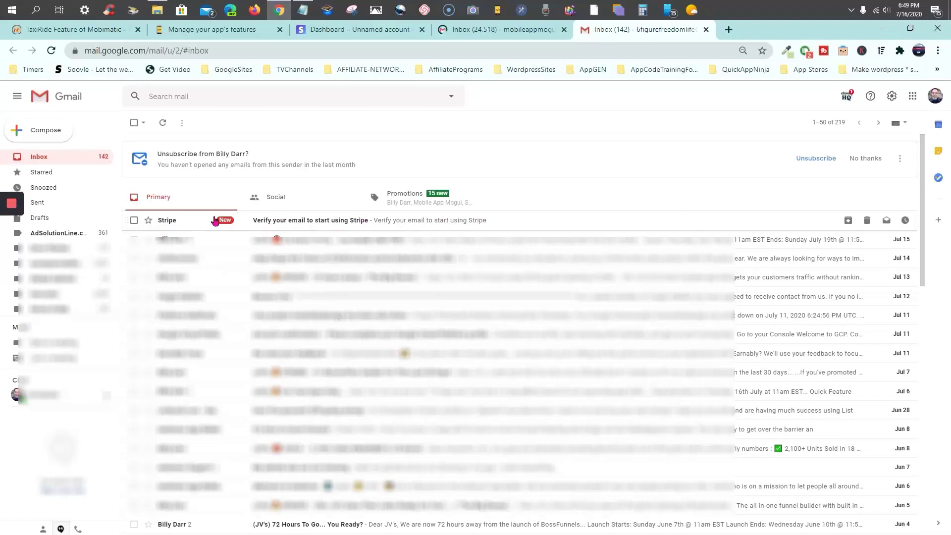
mouse_move(13, 252)
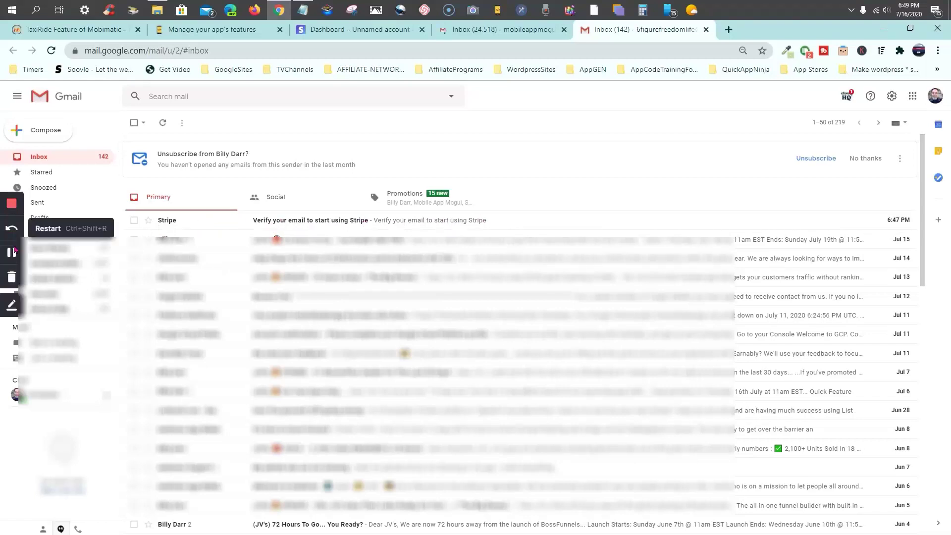
click(13, 253)
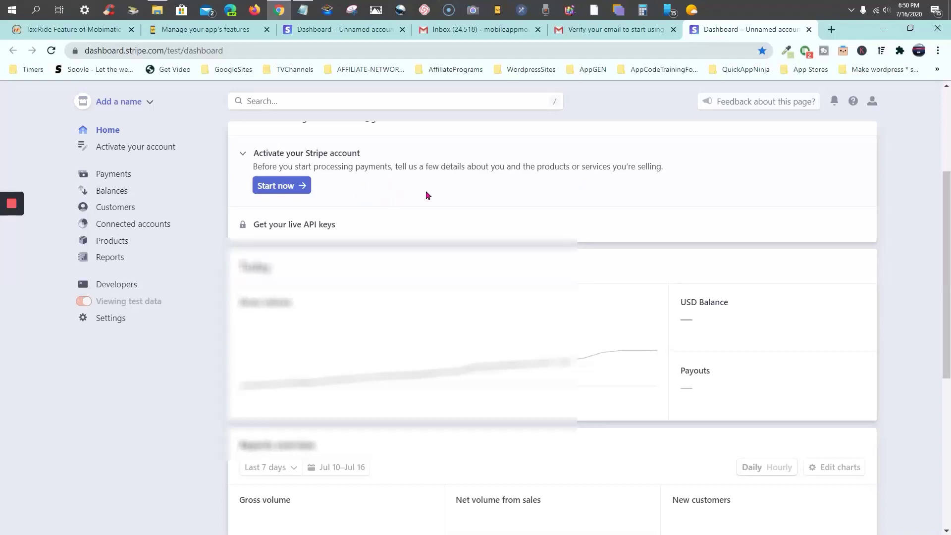
mouse_move(266, 227)
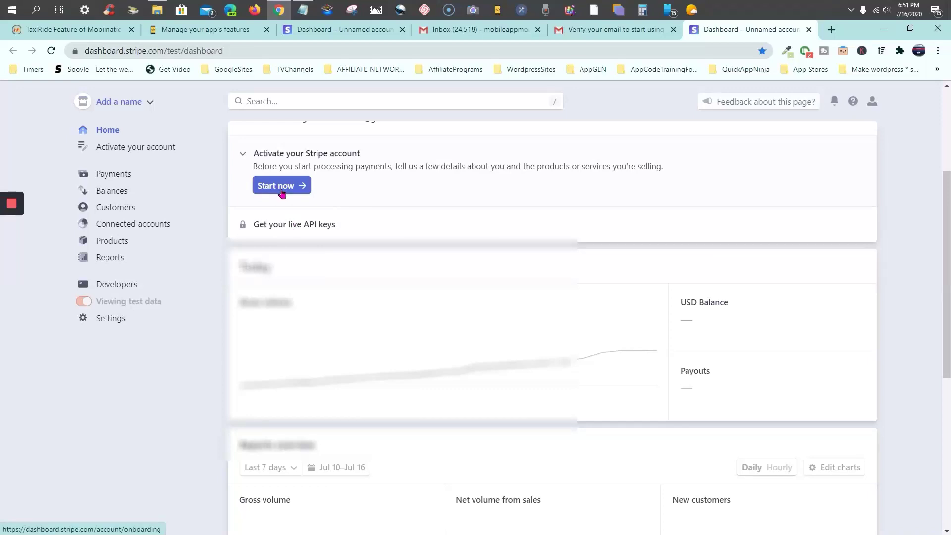
Start activation under 'Activate your Stripe account' and review the Business structure form, with United States as the country
click(282, 193)
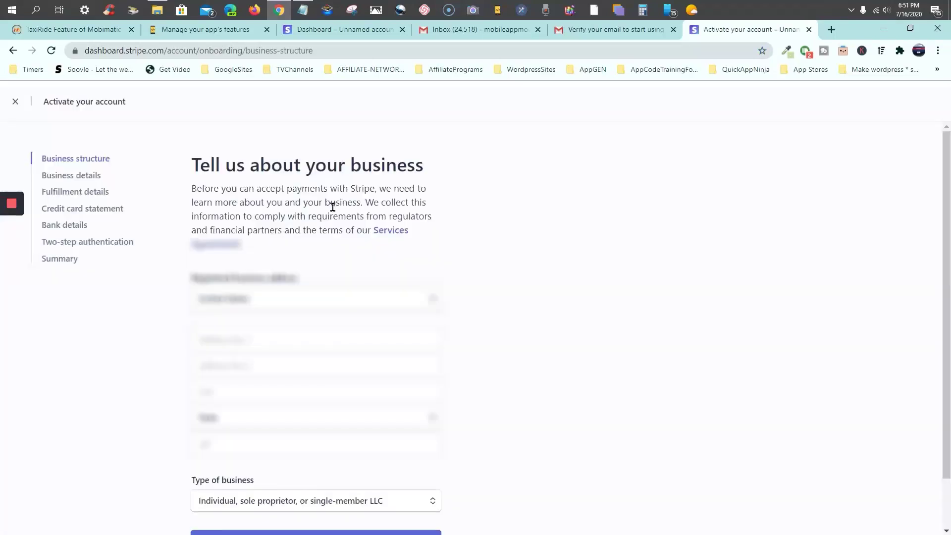
scroll(304, 224, down, 2)
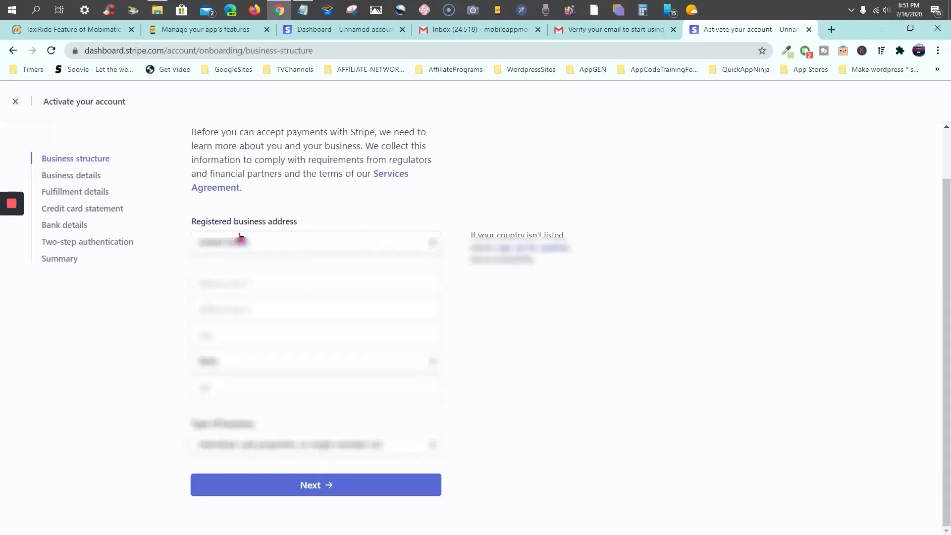
click(227, 282)
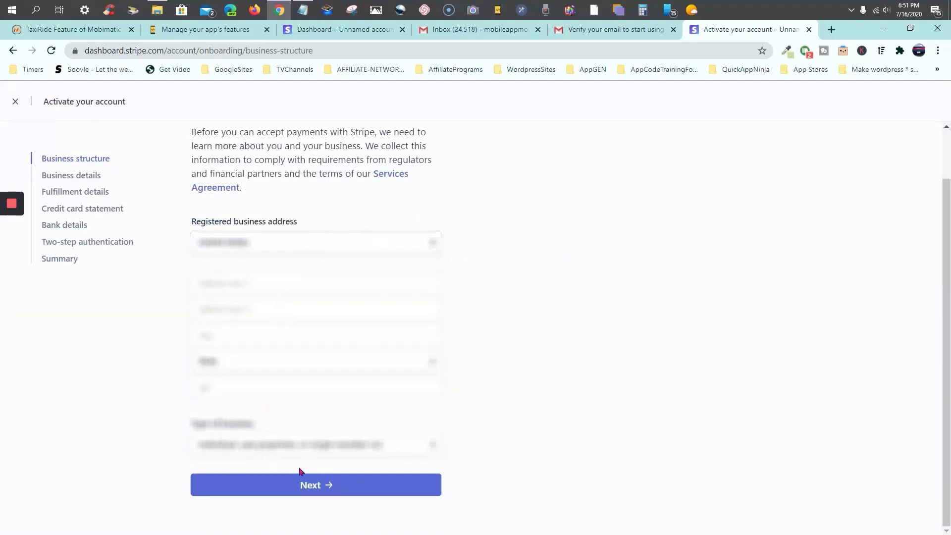
mouse_move(327, 269)
mouse_move(12, 241)
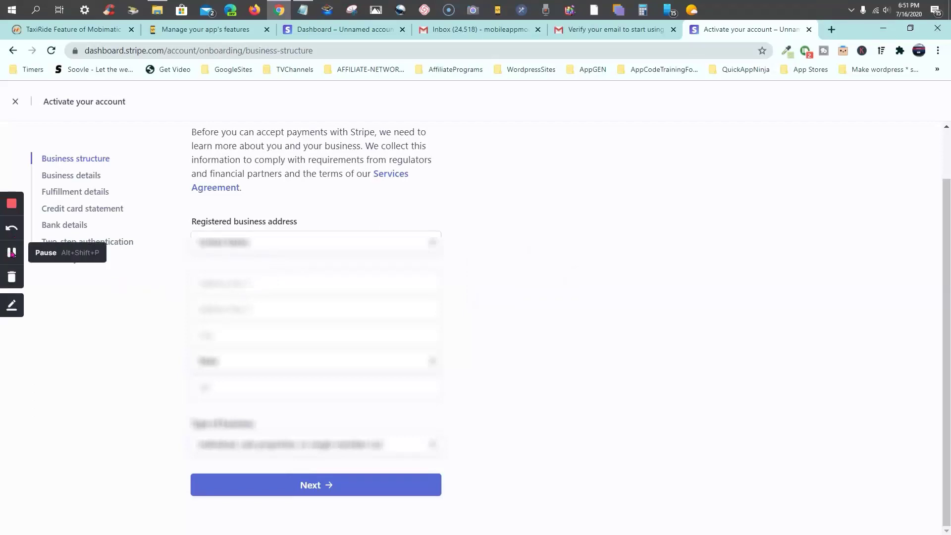
click(12, 252)
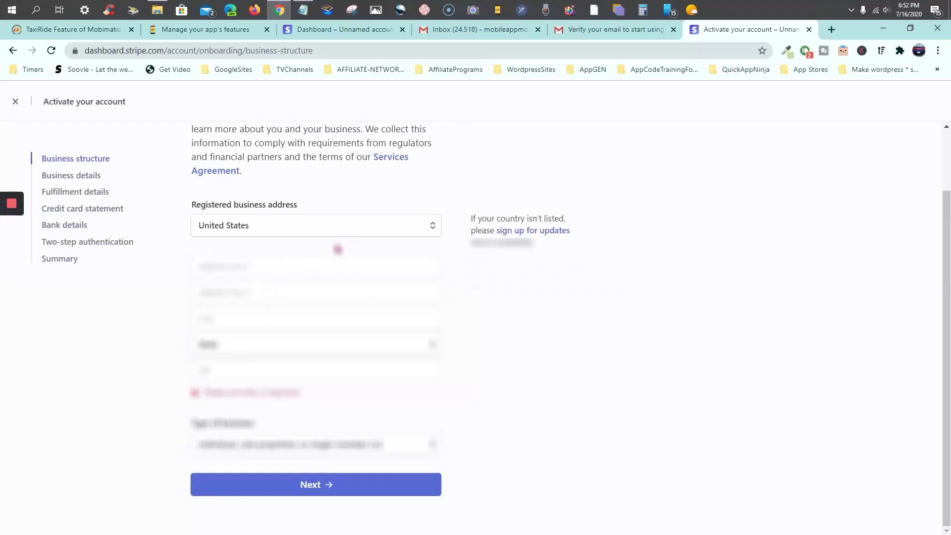
scroll(338, 250, up, 2)
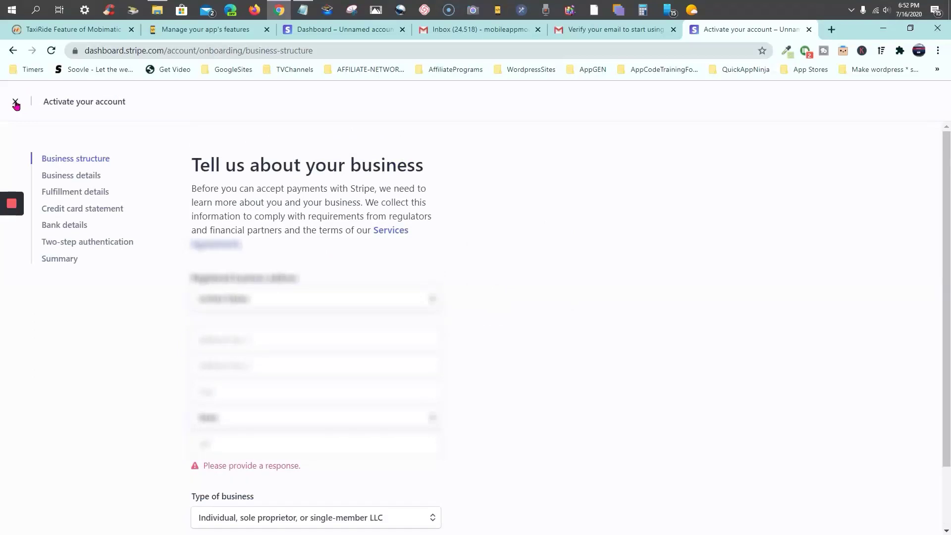
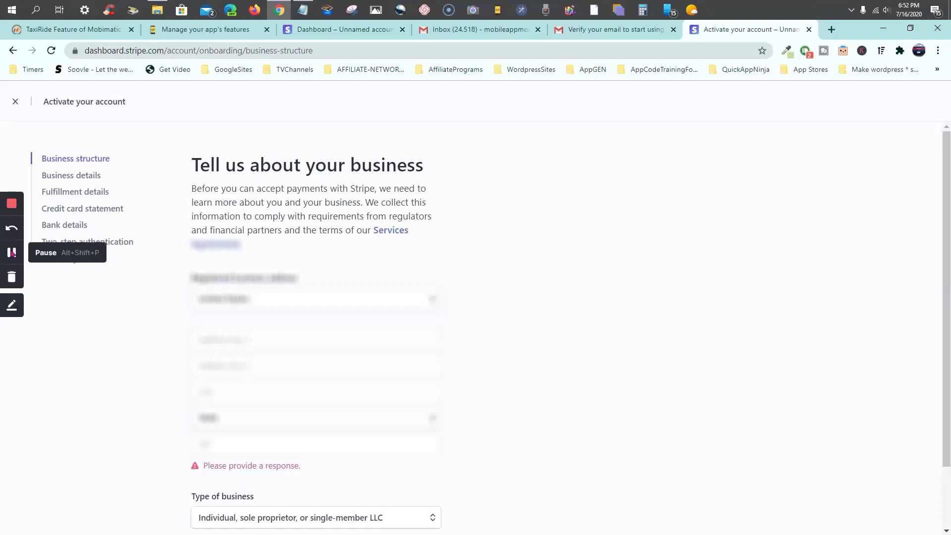
Save the Ride page's current settings
click(13, 251)
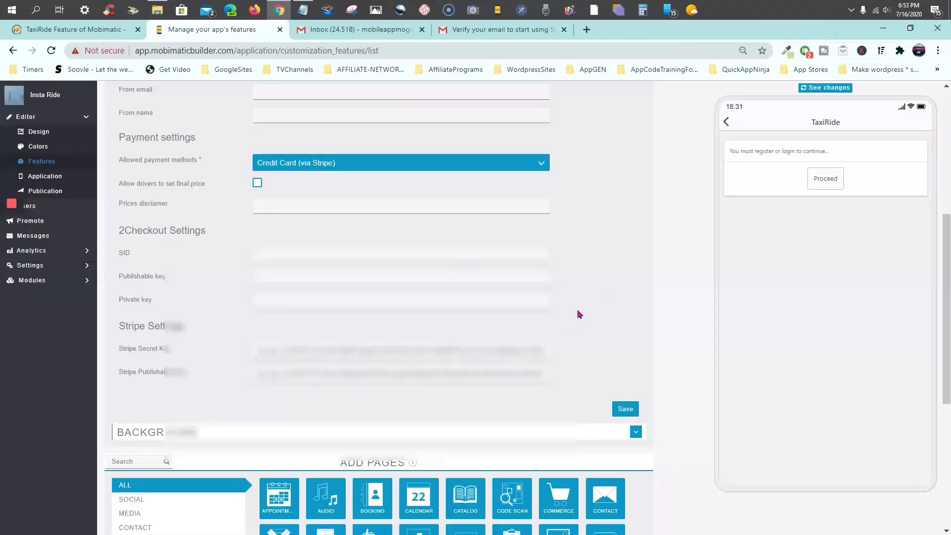
scroll(577, 314, up, 6)
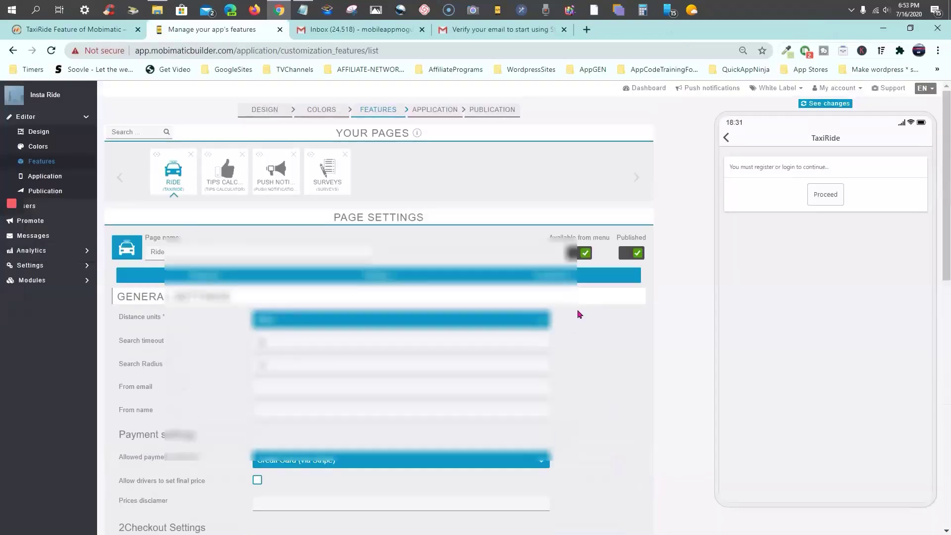
scroll(577, 314, down, 2)
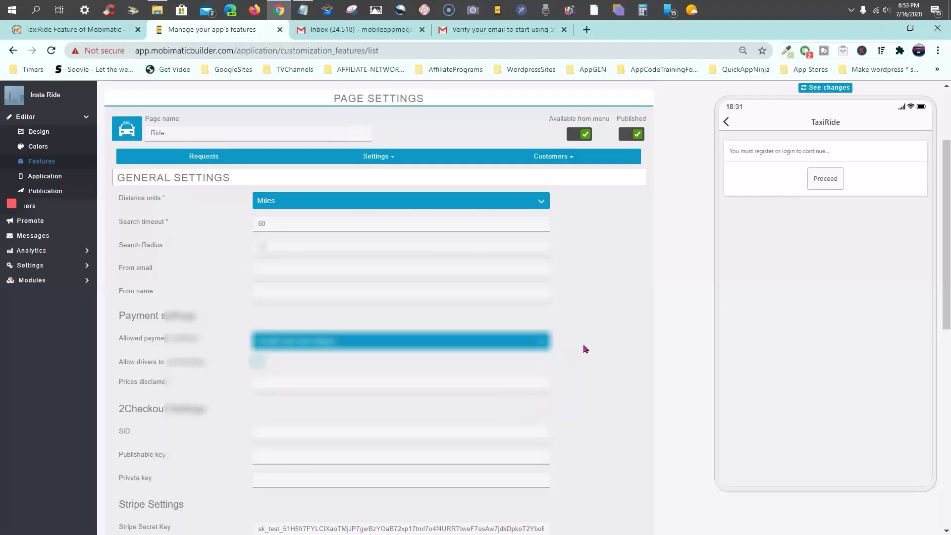
scroll(584, 345, down, 1)
scroll(583, 345, up, 1)
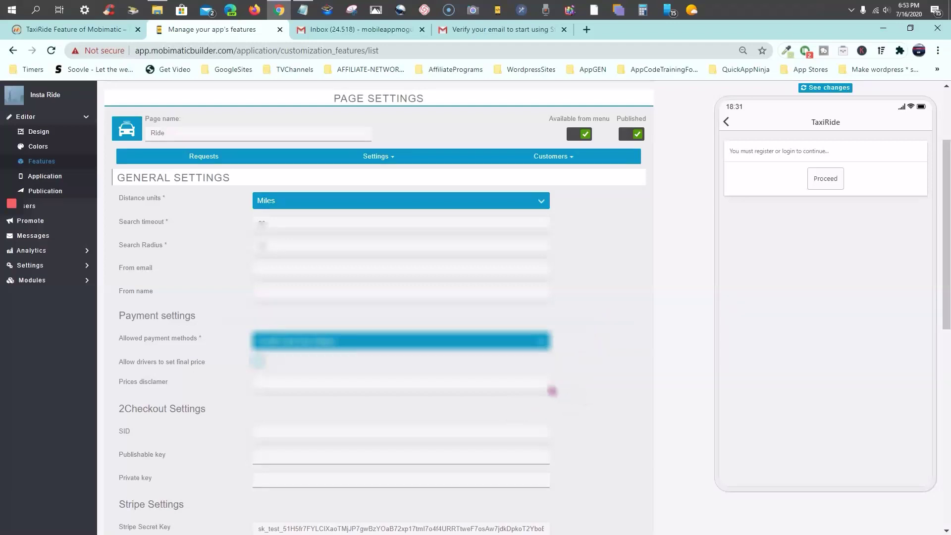
scroll(563, 384, down, 2)
scroll(564, 384, down, 3)
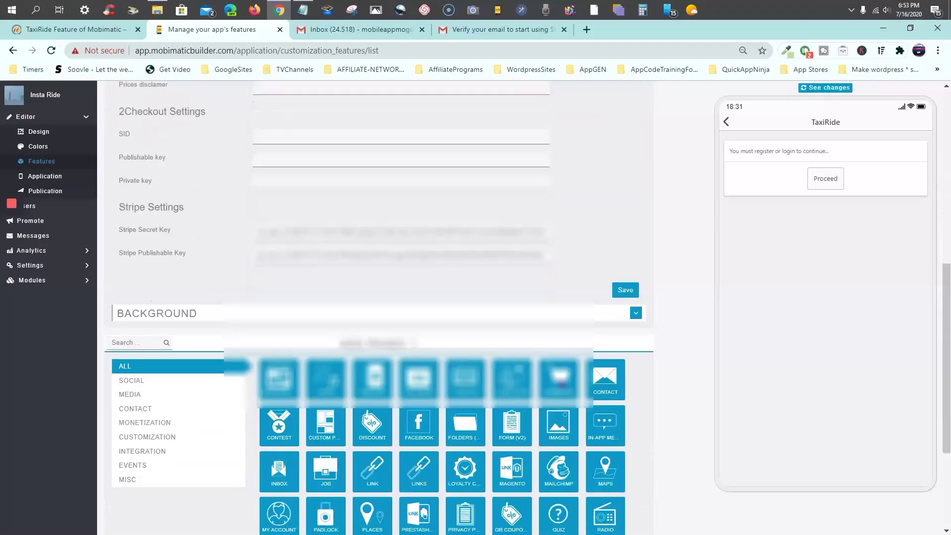
click(626, 291)
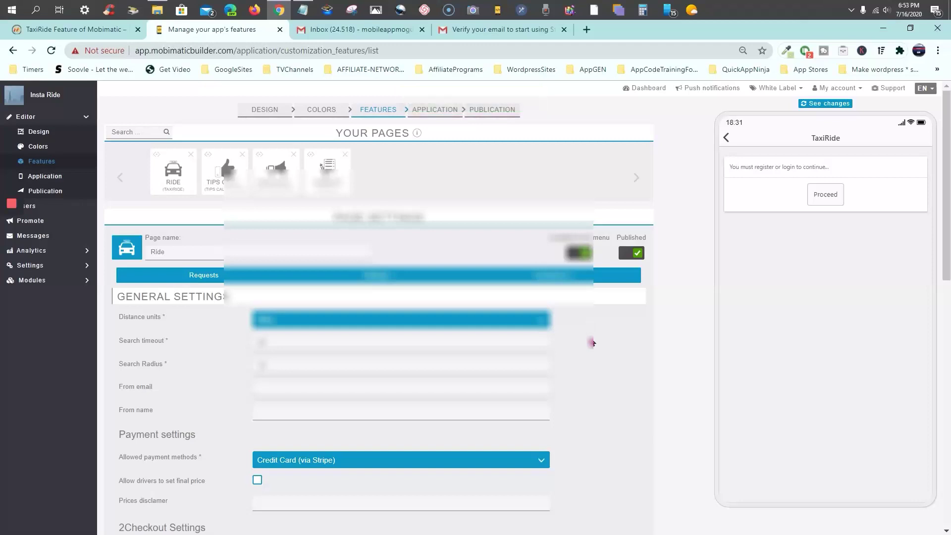
Switch the Ride page settings back to General, showing Miles, timeout 60 and radius 10
scroll(592, 343, down, 1)
scroll(592, 343, down, 5)
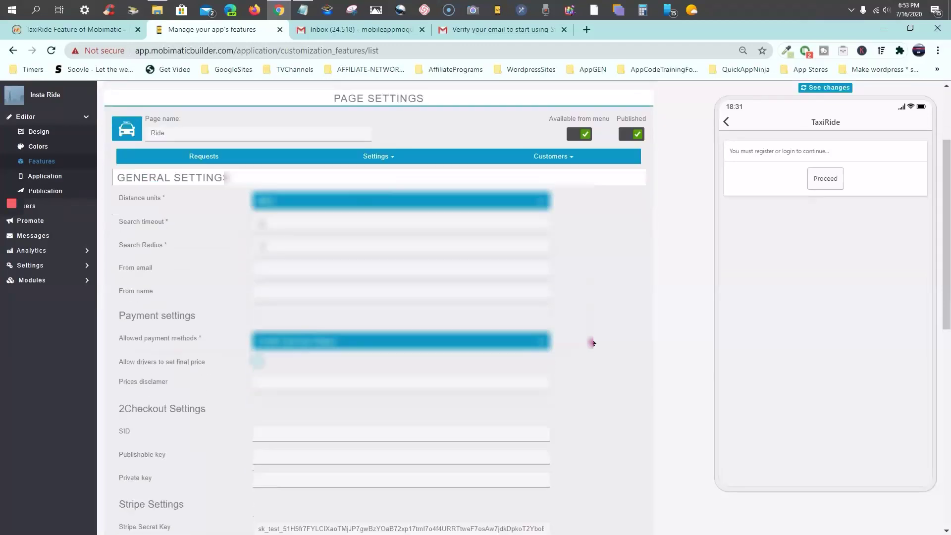
scroll(593, 328, up, 10)
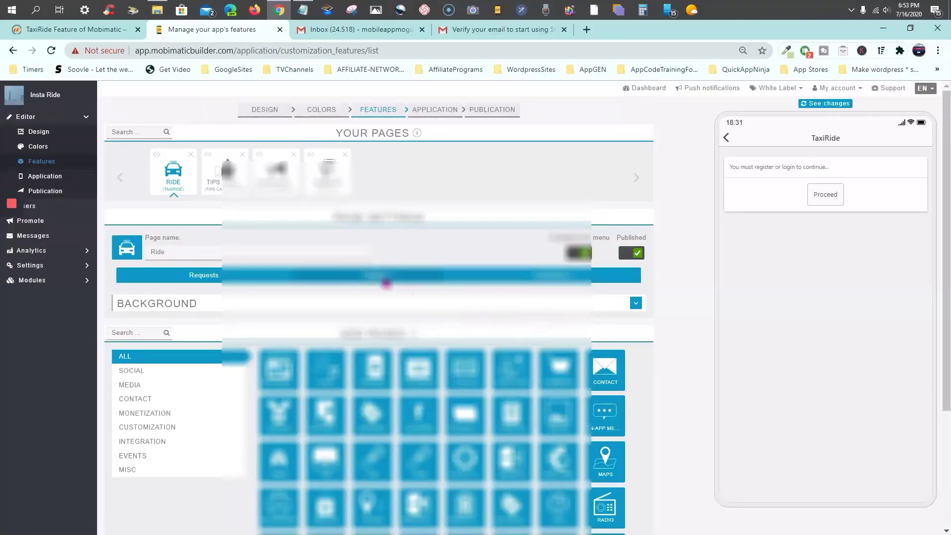
click(389, 283)
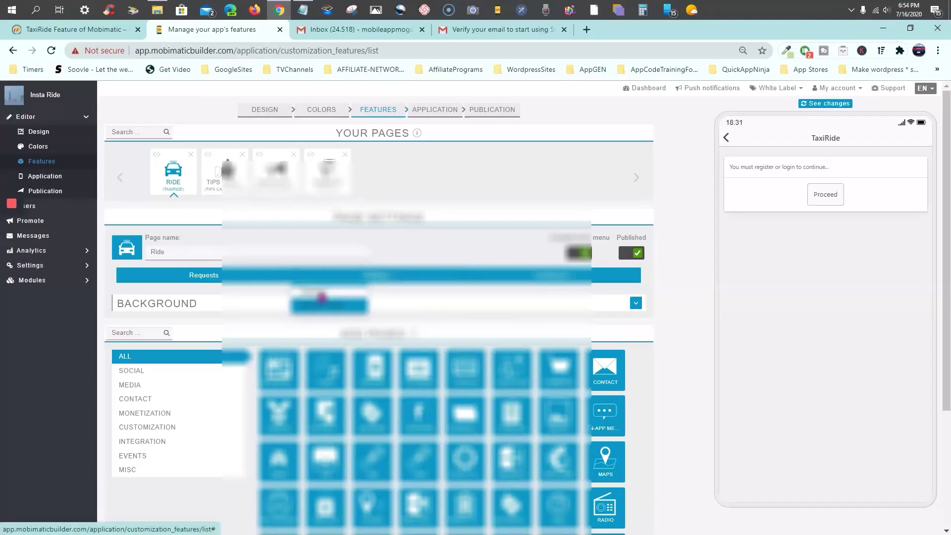
click(322, 297)
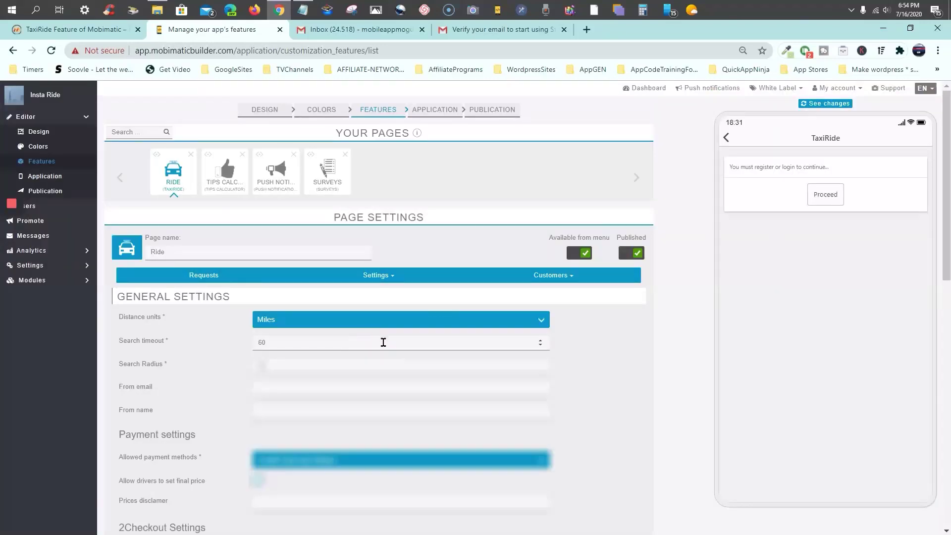
scroll(383, 341, down, 4)
scroll(383, 342, up, 3)
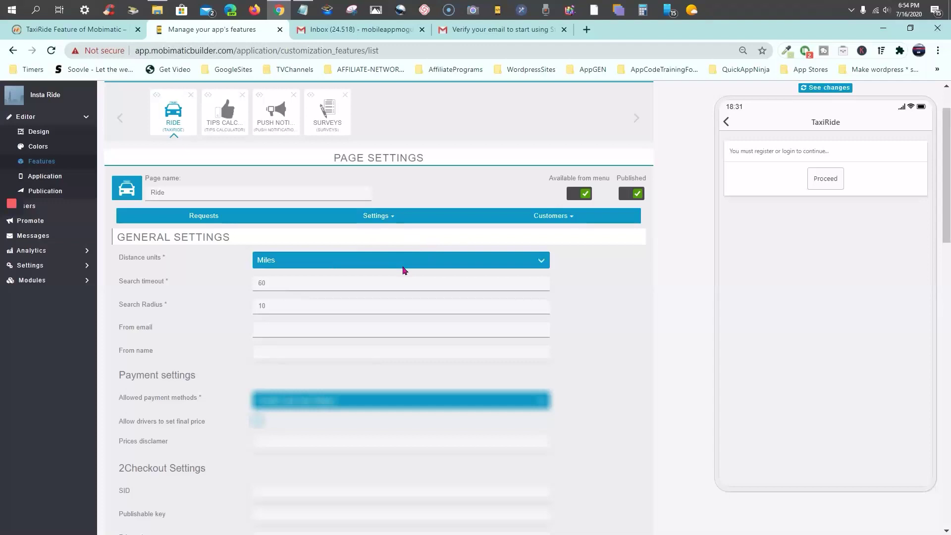
scroll(402, 270, down, 1)
Set allowed payment methods to Cash, let drivers set the final price, and save
click(540, 343)
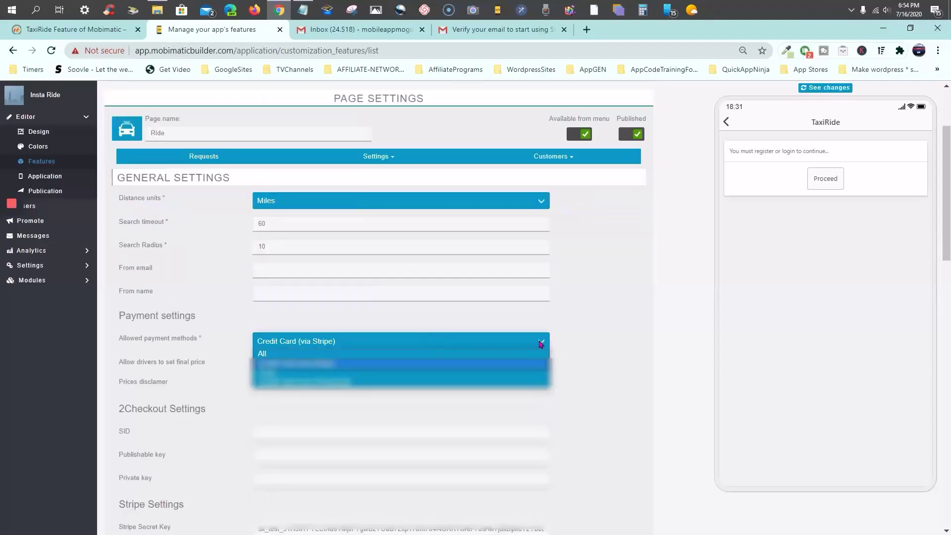
click(330, 378)
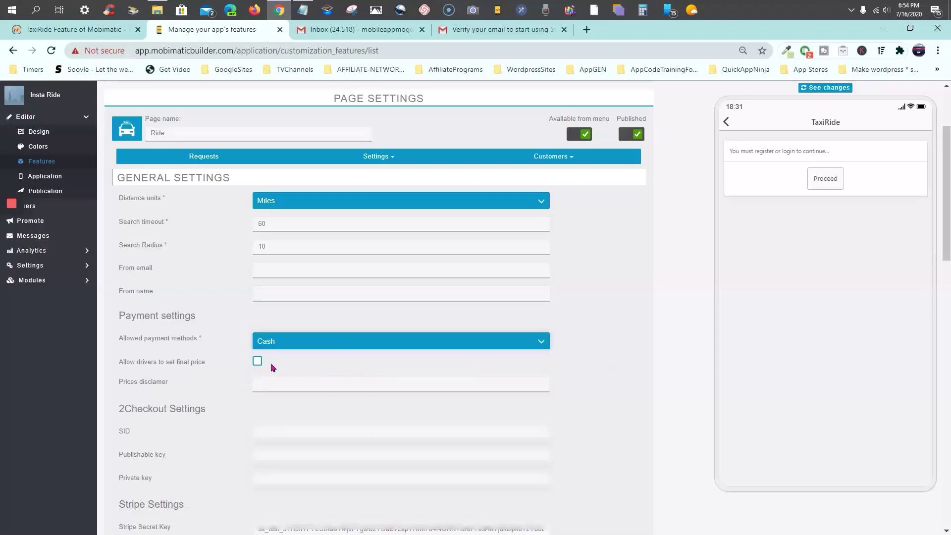
scroll(272, 367, down, 1)
click(257, 302)
scroll(586, 318, down, 1)
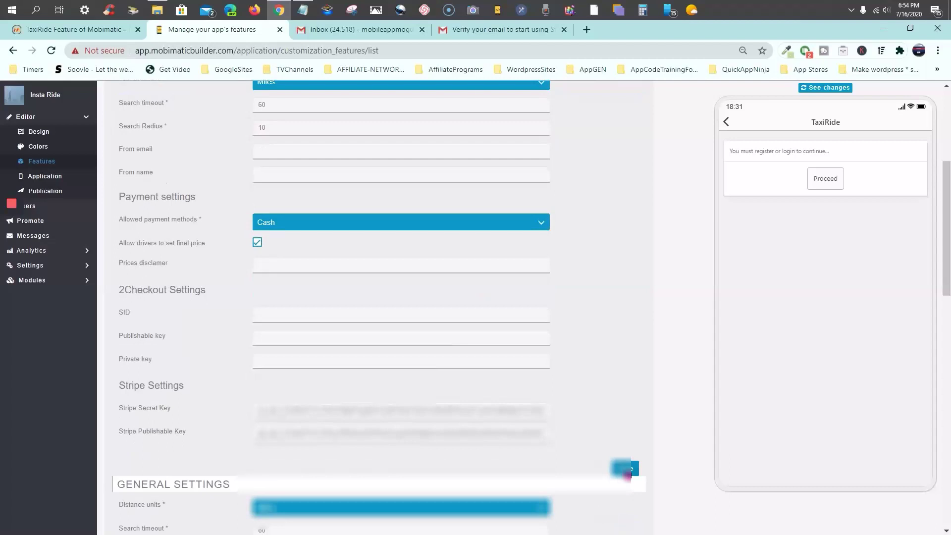
click(627, 470)
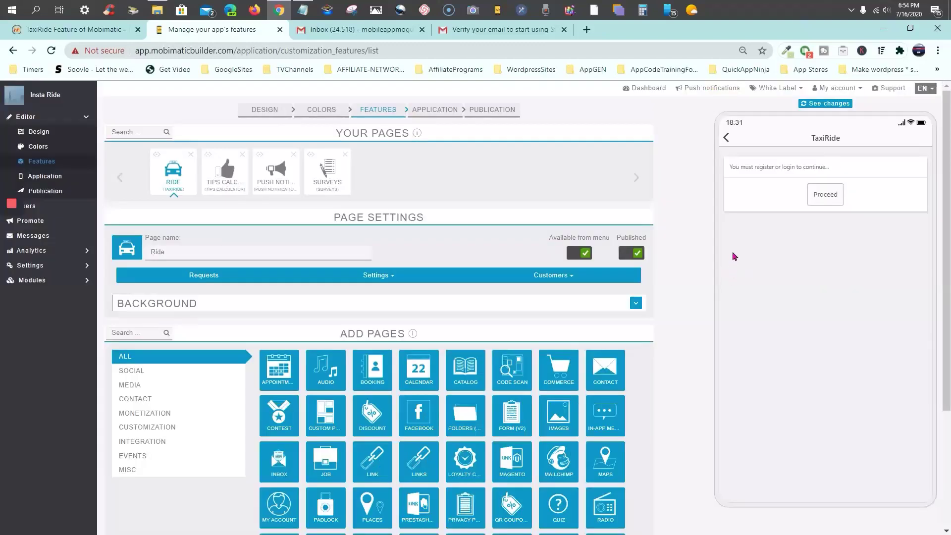
Refresh the app preview, which now shows the Ride page's register-or-log-in prompt
click(826, 104)
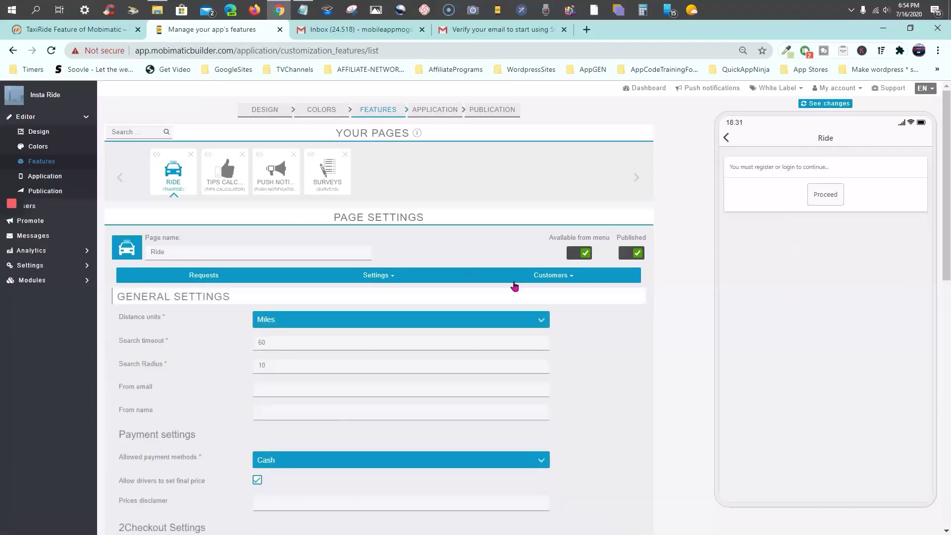
scroll(495, 309, down, 3)
scroll(495, 305, down, 7)
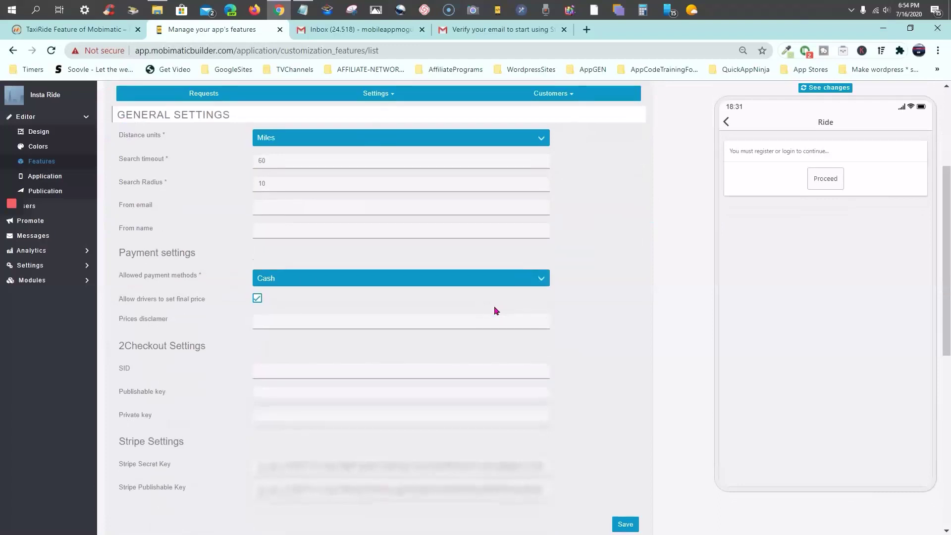
scroll(495, 311, up, 10)
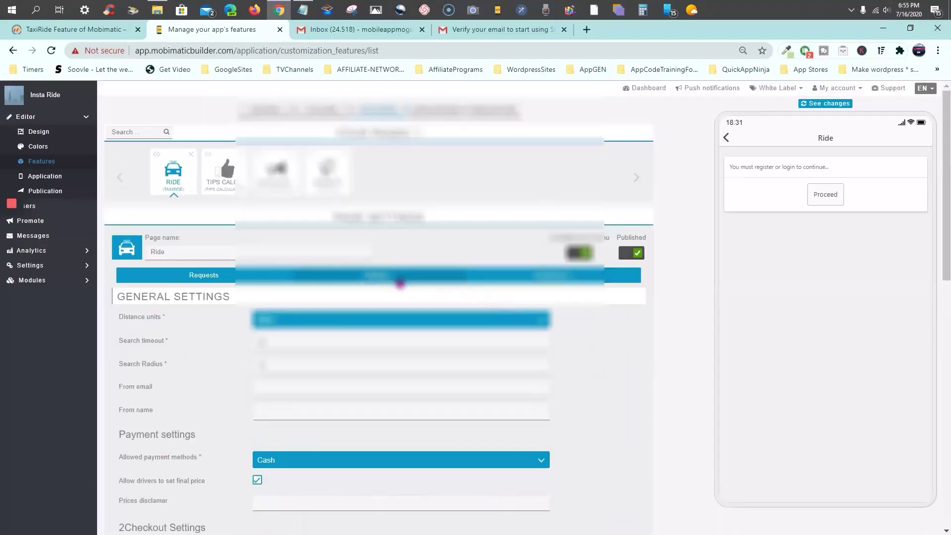
Switch to Vehicle Types settings and start a new vehicle type from the Add Vehicle Type row
click(390, 280)
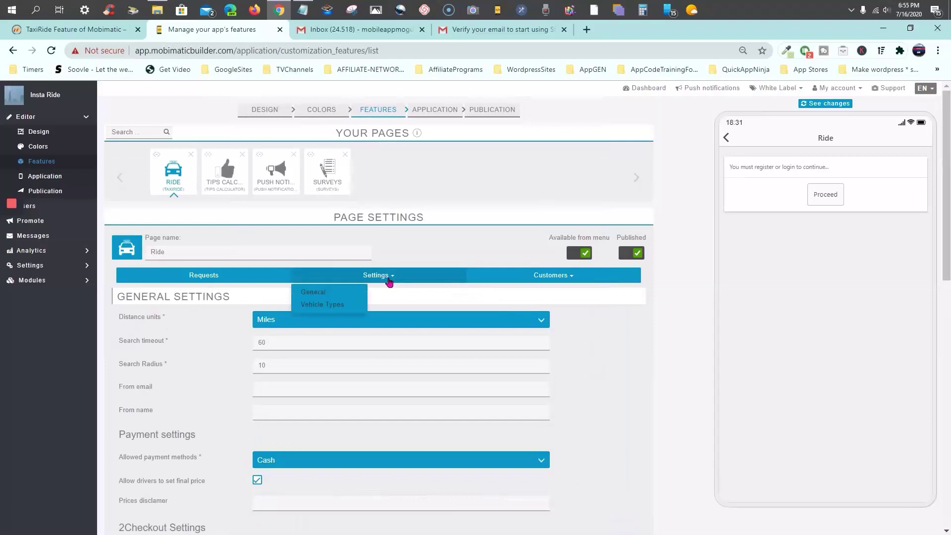
click(332, 305)
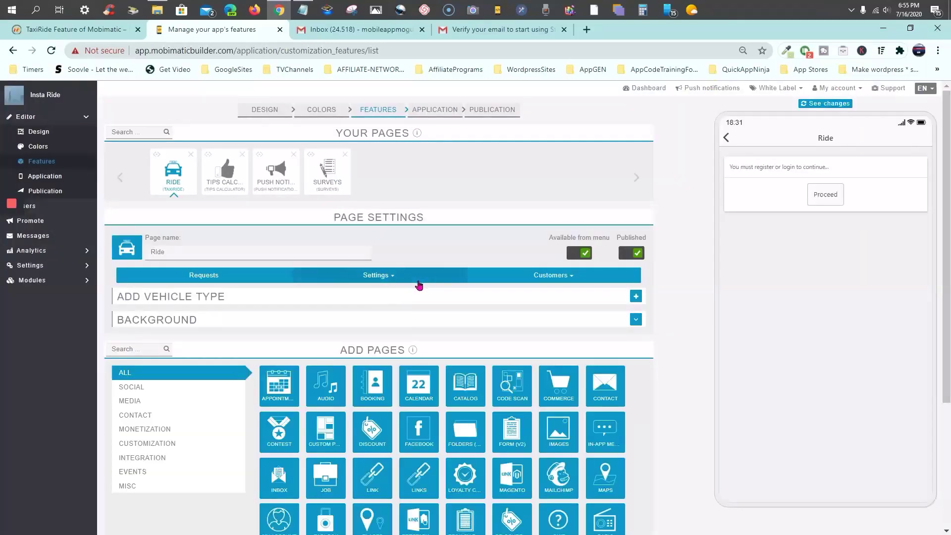
scroll(418, 285, down, 1)
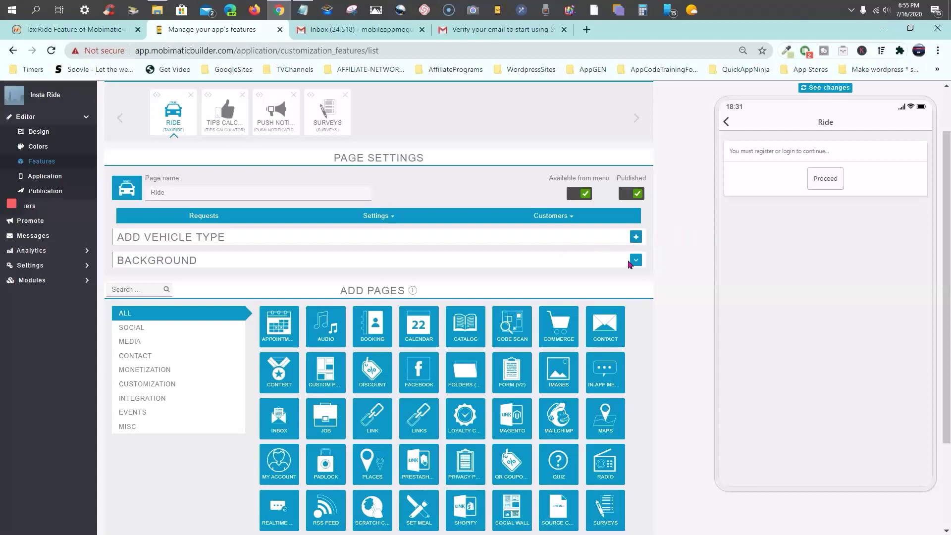
click(635, 261)
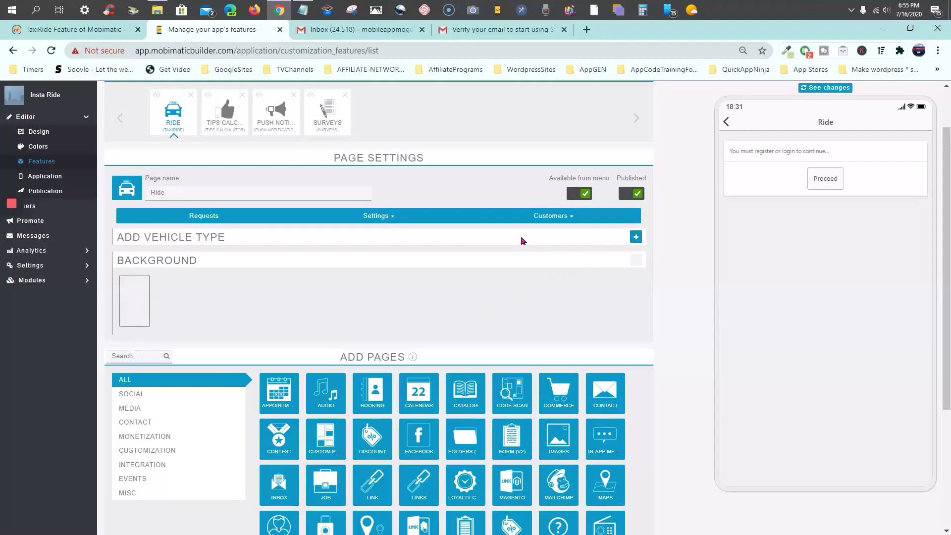
click(636, 238)
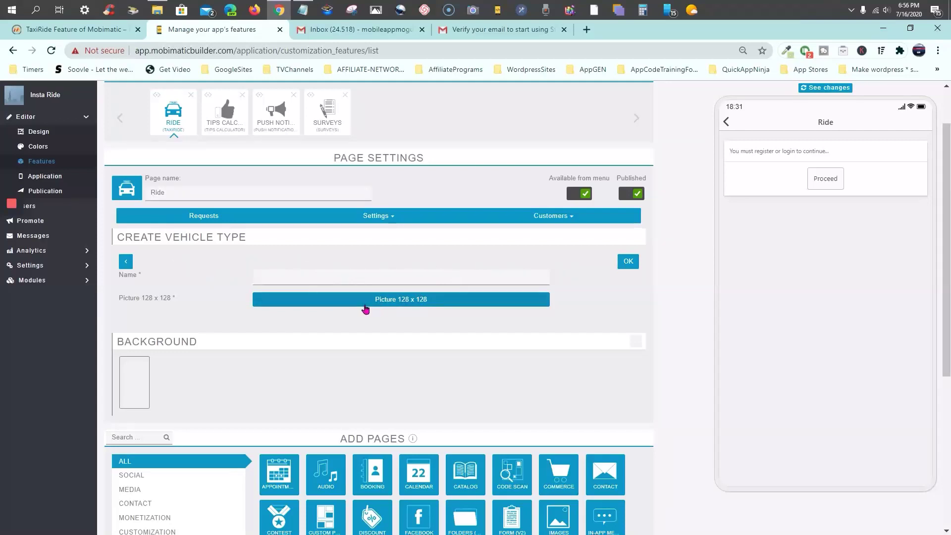
Name the new vehicle type 'tesla'
click(386, 276)
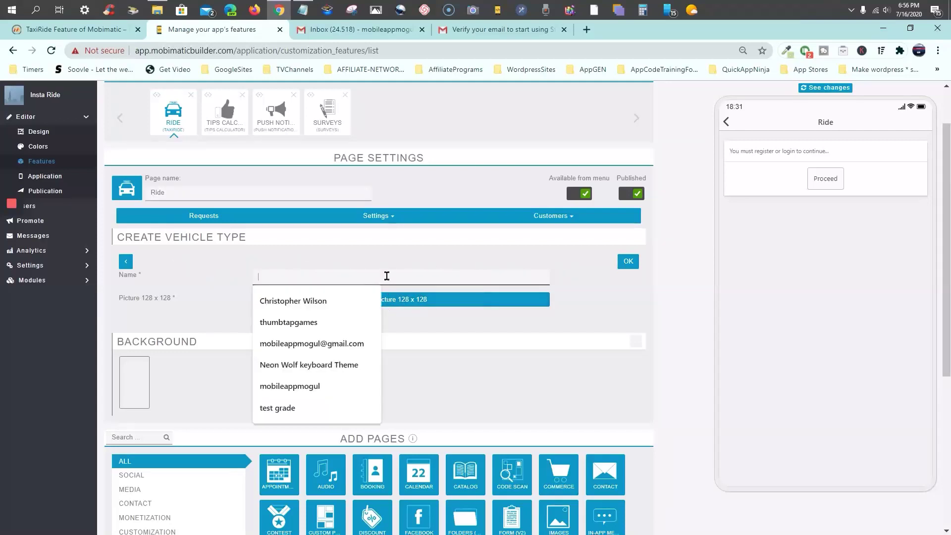
text(tesla)
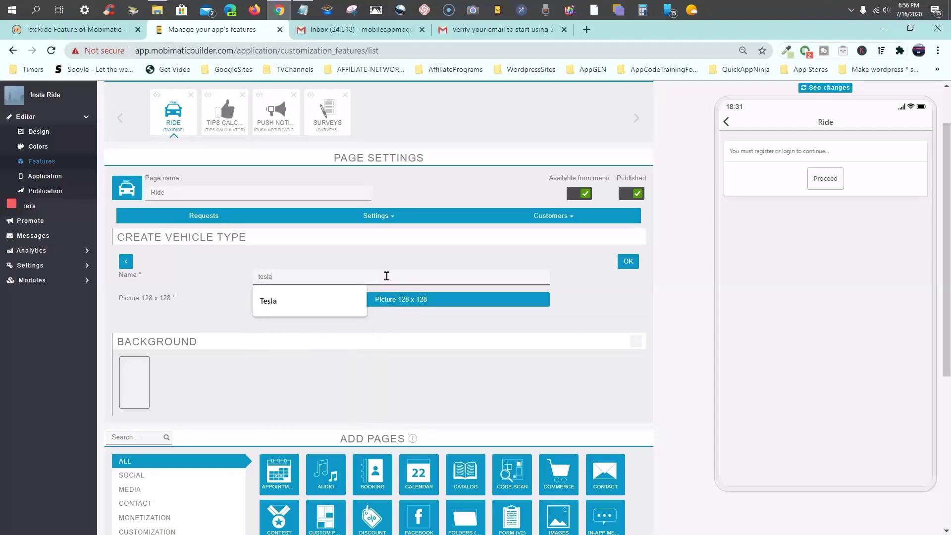
click(271, 302)
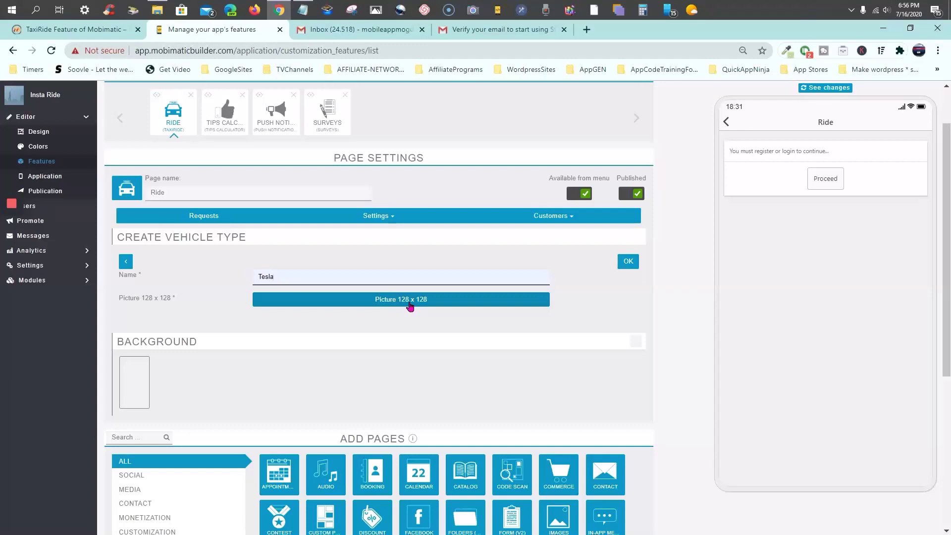
Choose tesla-vypustila-pervy.png from the IMG-Rideshare folder as the vehicle's 128 x 128 picture
click(409, 304)
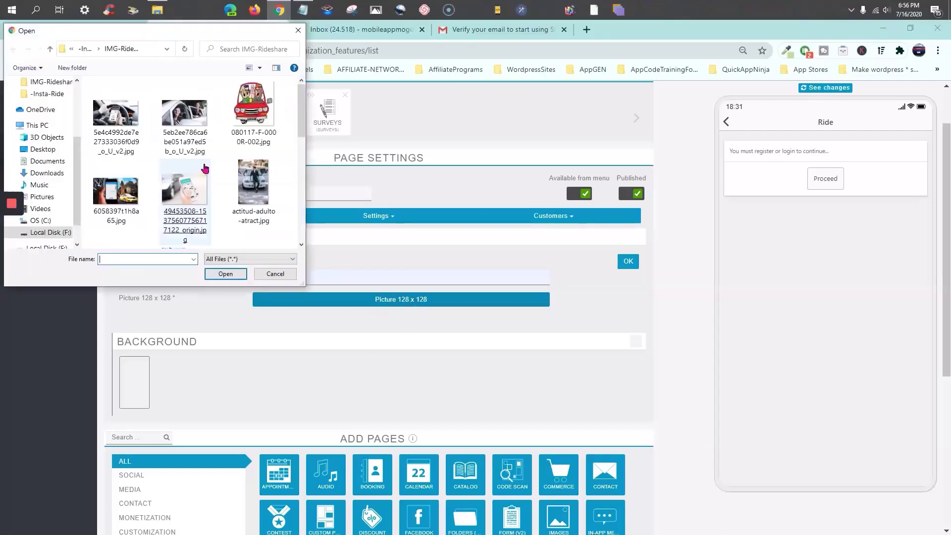
scroll(205, 169, down, 2)
scroll(205, 169, up, 2)
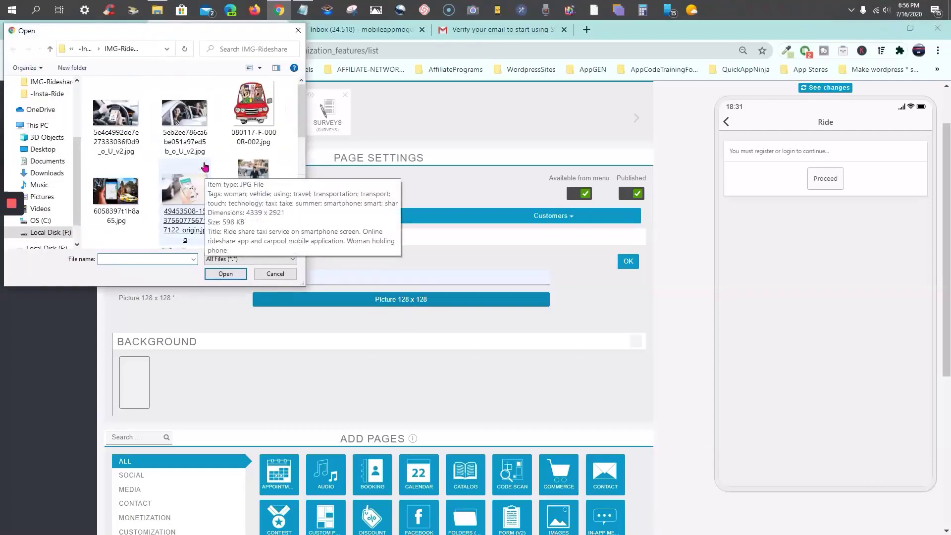
click(85, 51)
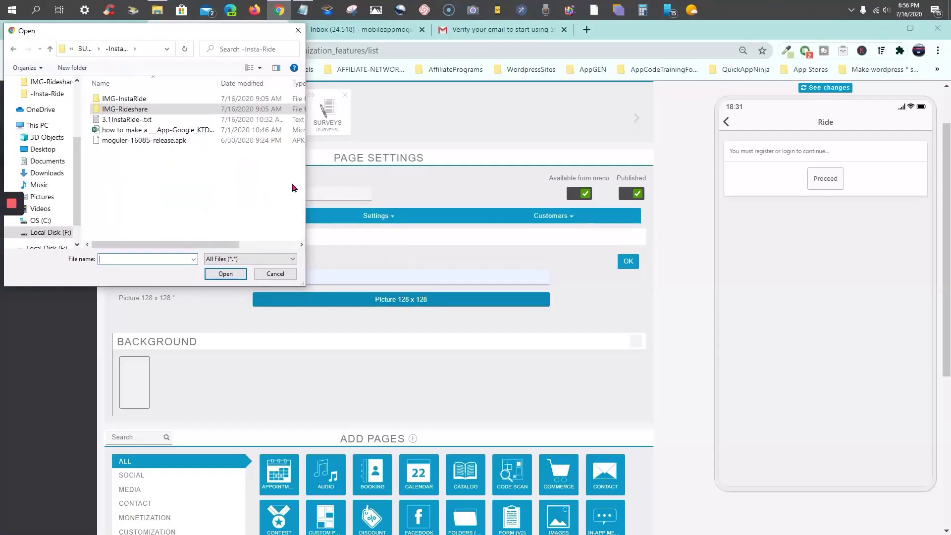
double_click(121, 99)
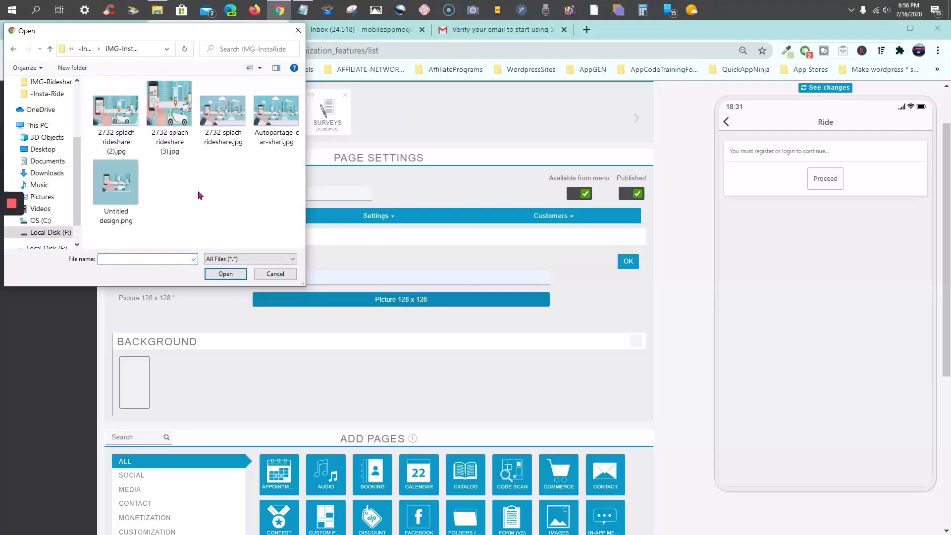
click(14, 50)
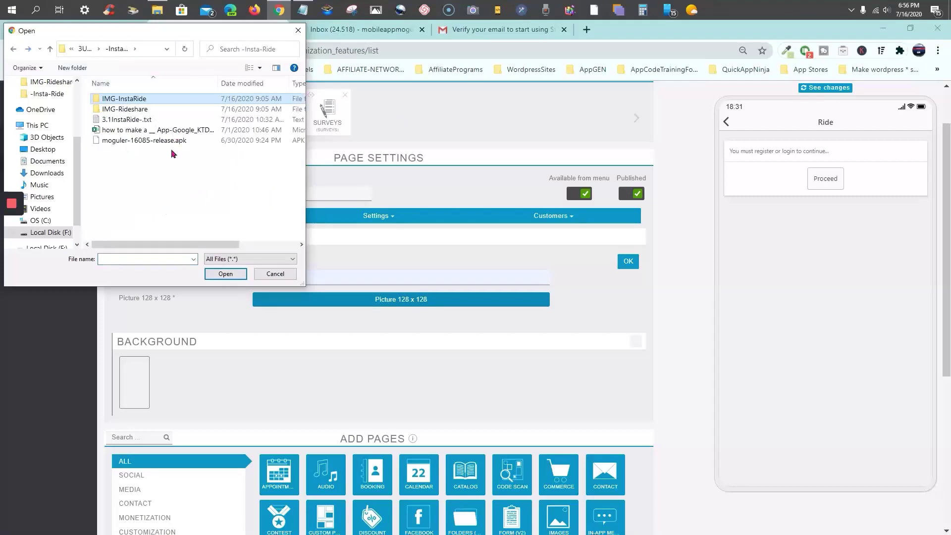
double_click(127, 111)
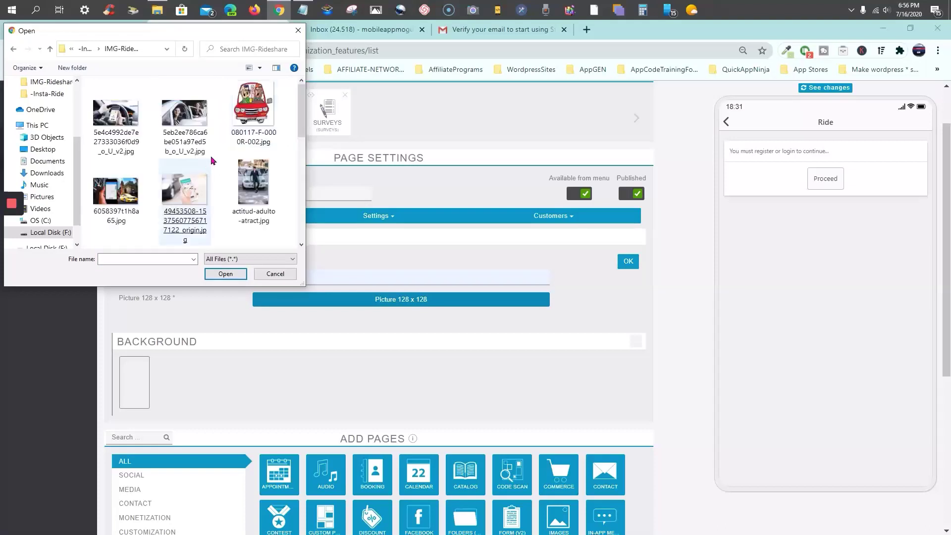
scroll(213, 159, down, 1)
scroll(213, 159, down, 1)
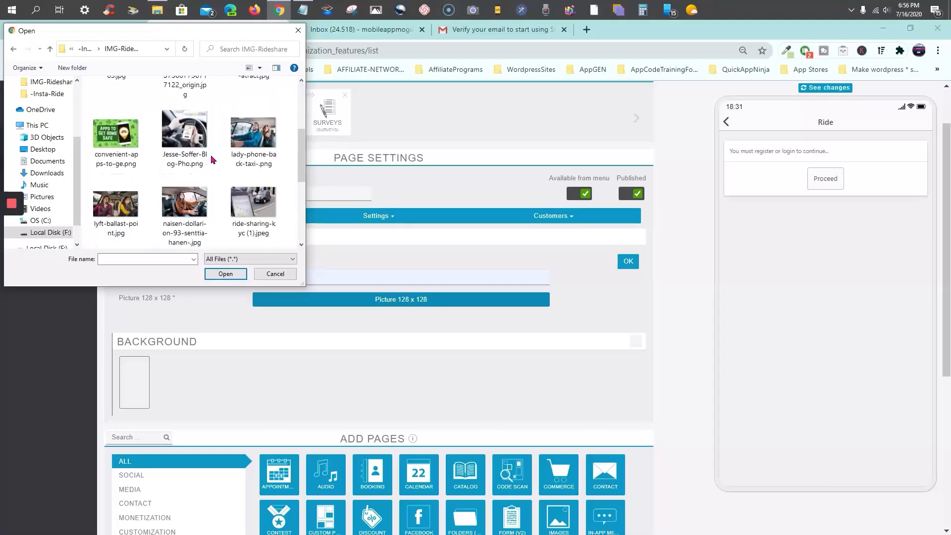
scroll(213, 159, down, 1)
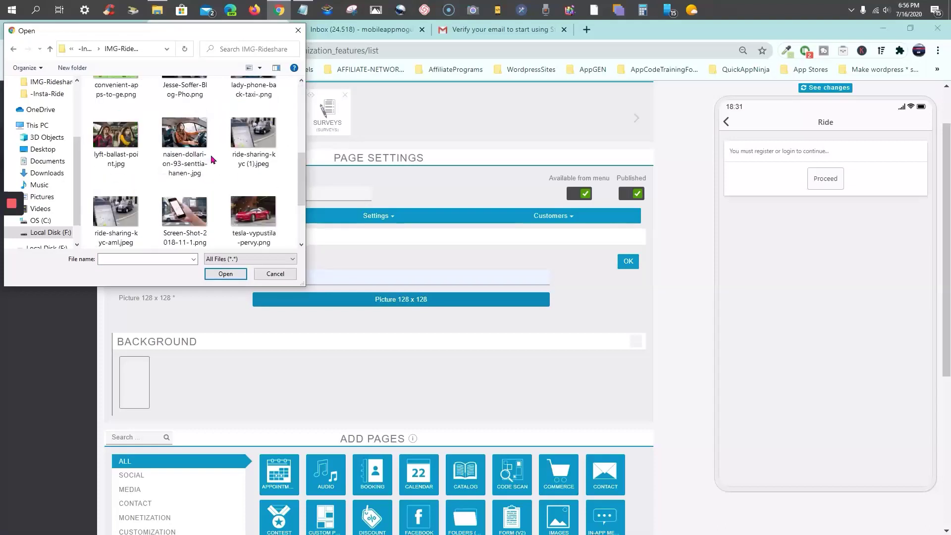
click(257, 219)
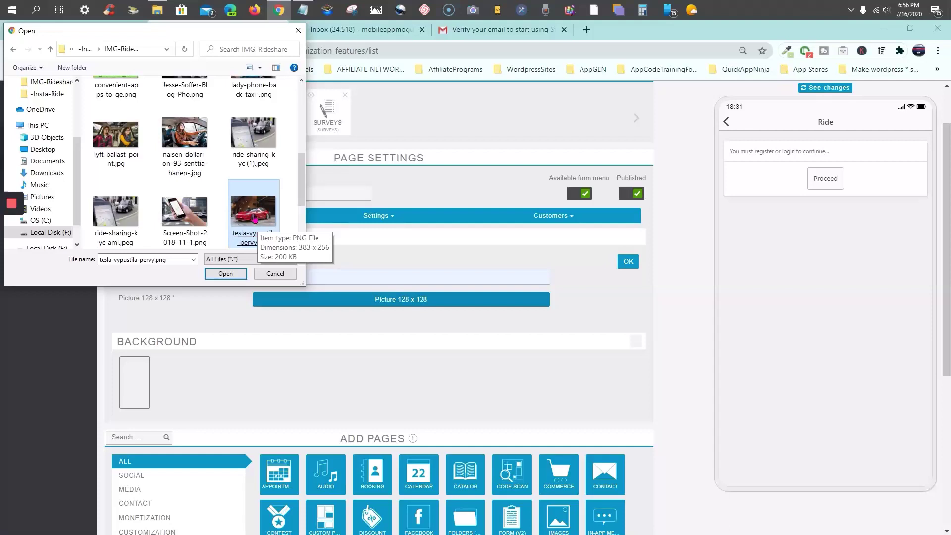
Upload the red Tesla photo and crop it to a square framing the car
double_click(254, 222)
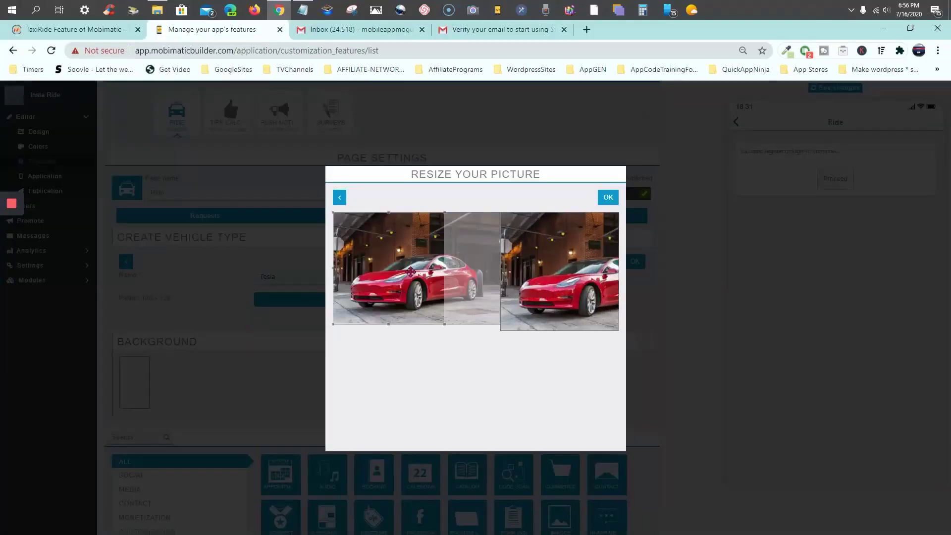
mouse_move(406, 270)
mouse_down()
mouse_move(429, 270)
mouse_move(416, 270)
mouse_up()
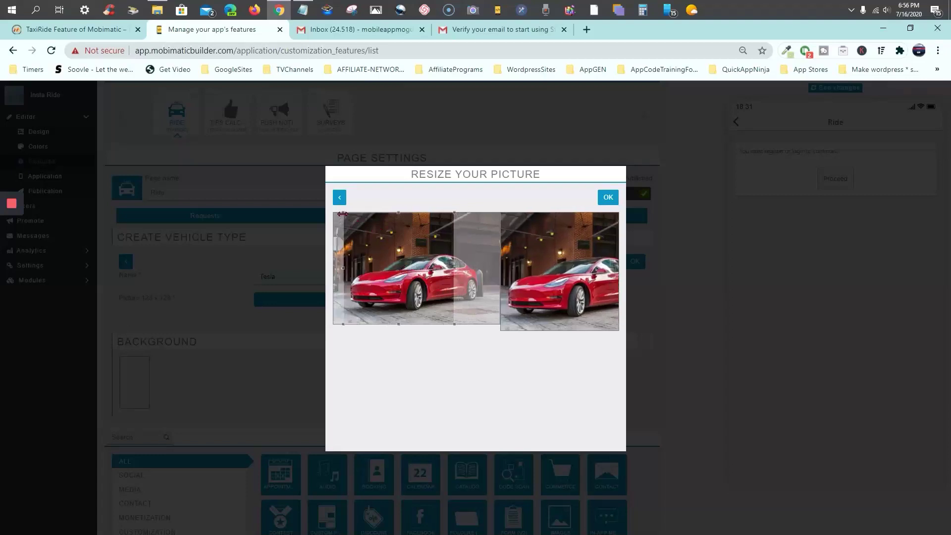
drag(343, 212, 348, 217)
drag(394, 250, 392, 246)
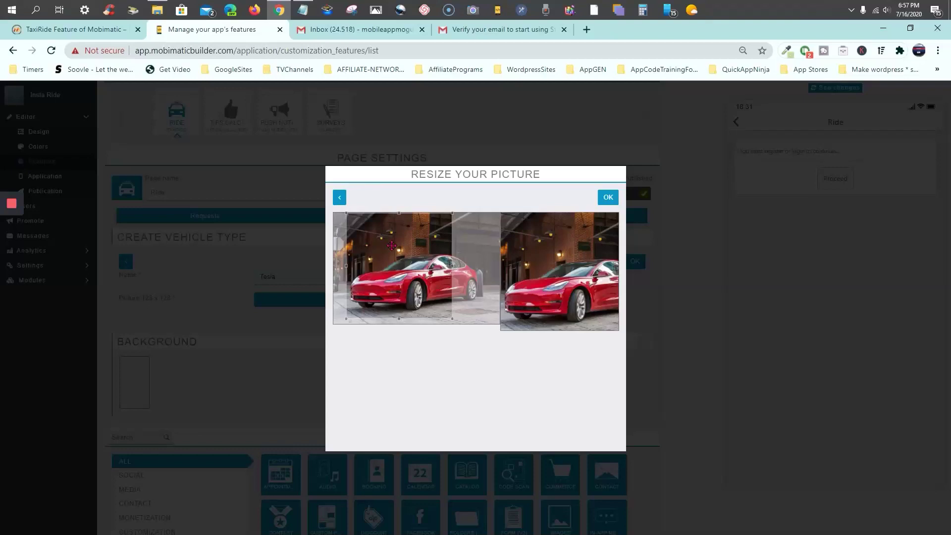
drag(400, 212, 386, 248)
drag(444, 273, 449, 273)
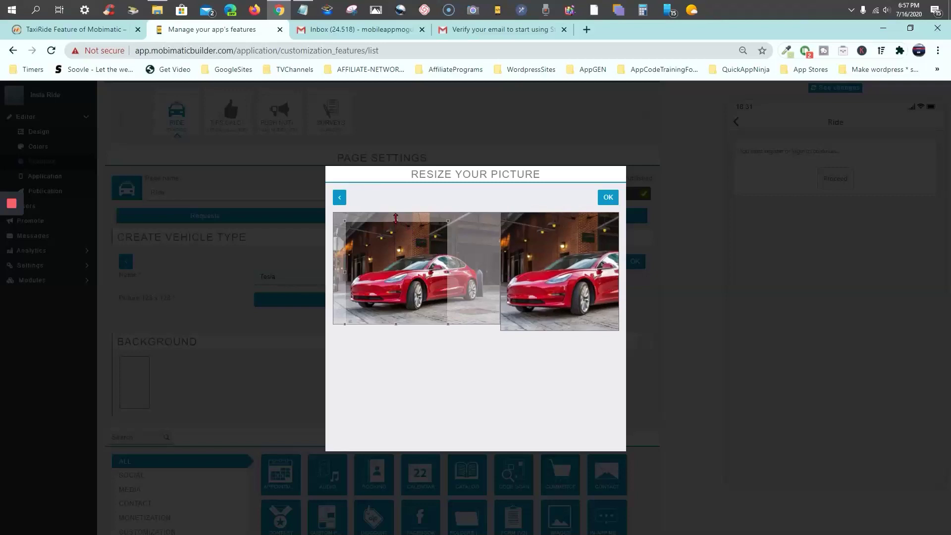
drag(396, 218, 396, 193)
drag(412, 277, 413, 279)
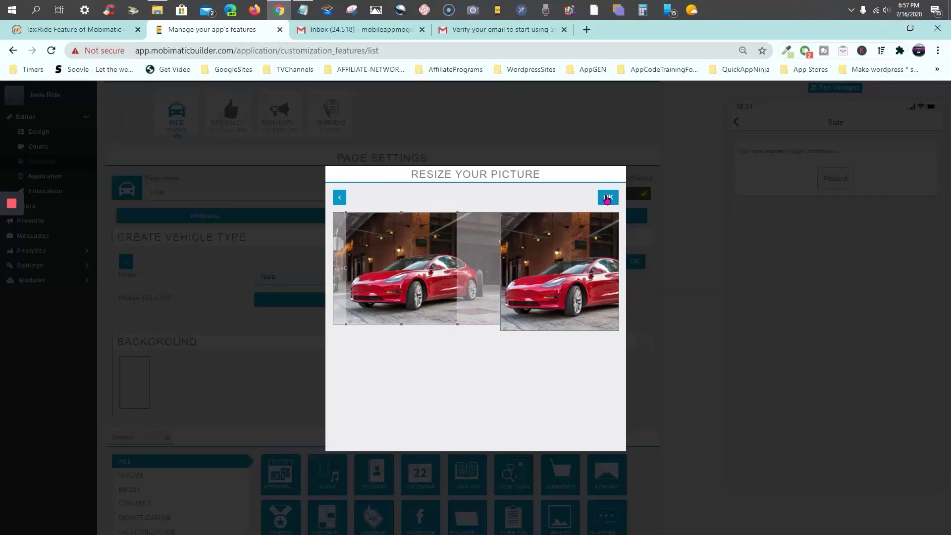
click(608, 198)
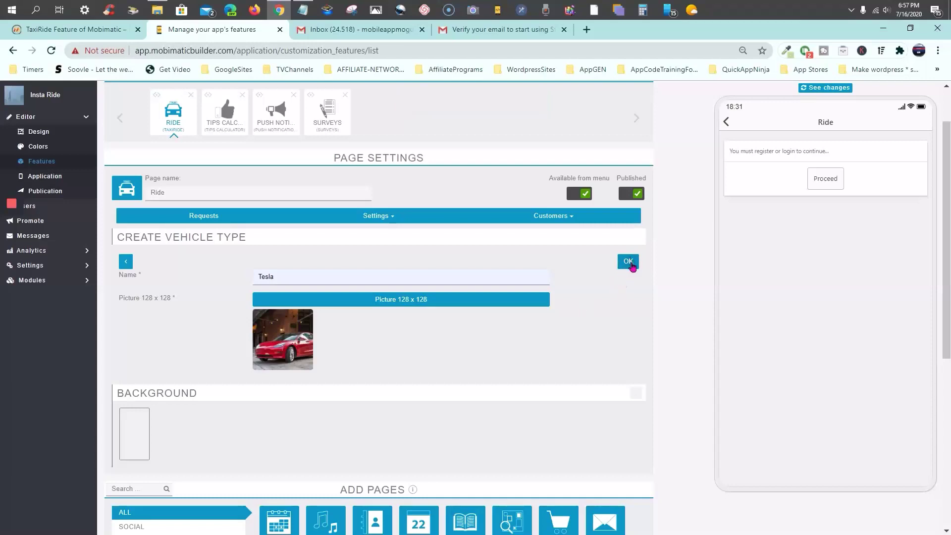
Save the Tesla vehicle type
click(630, 262)
scroll(649, 270, down, 1)
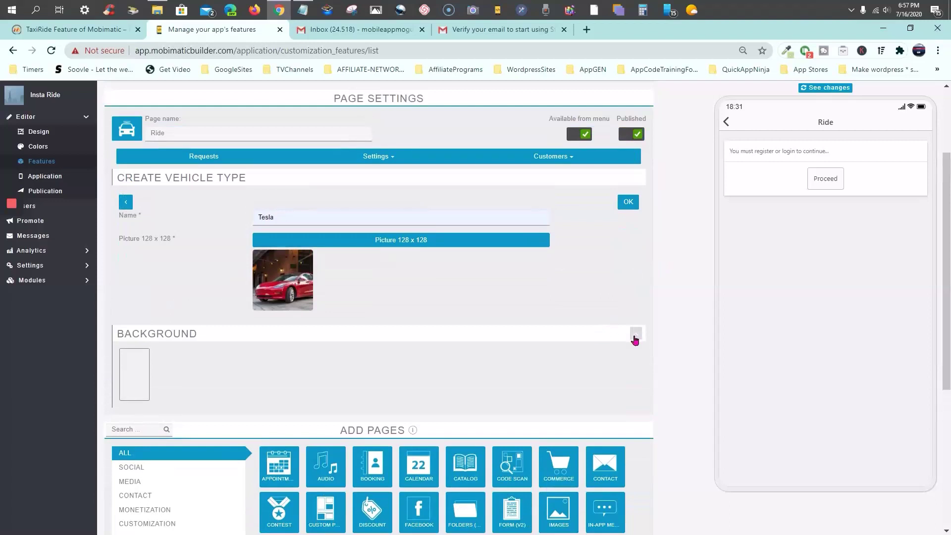
click(635, 340)
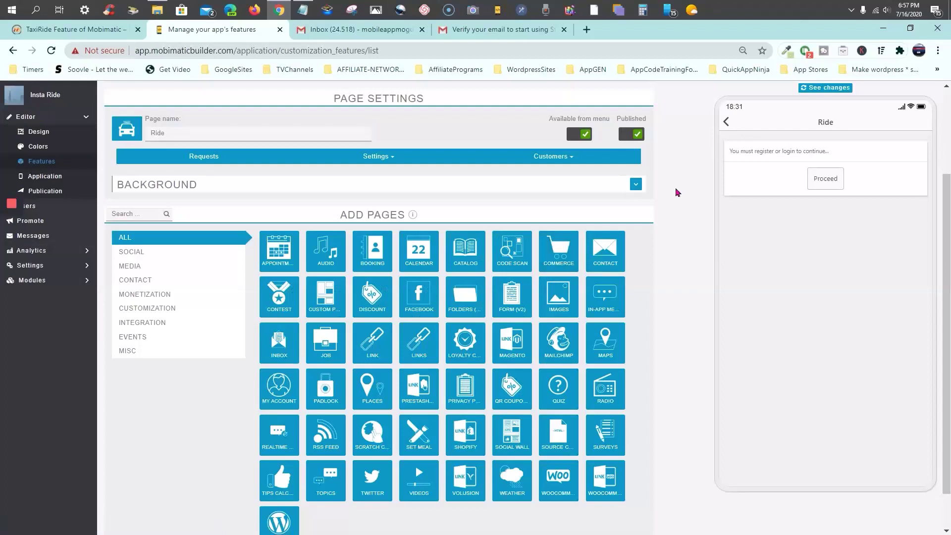
scroll(539, 227, up, 3)
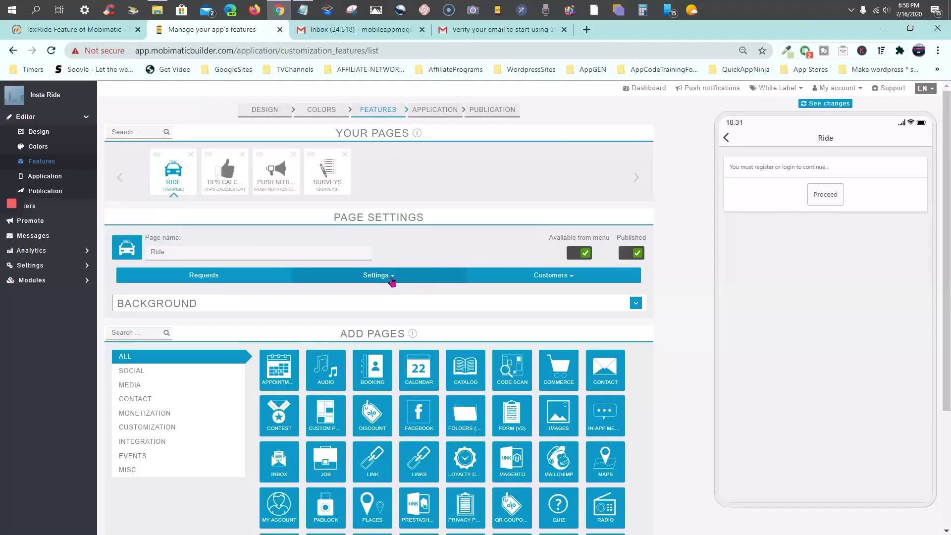
Open Vehicle Types settings and check the Manage Vehicle Types list for Tesla
click(392, 281)
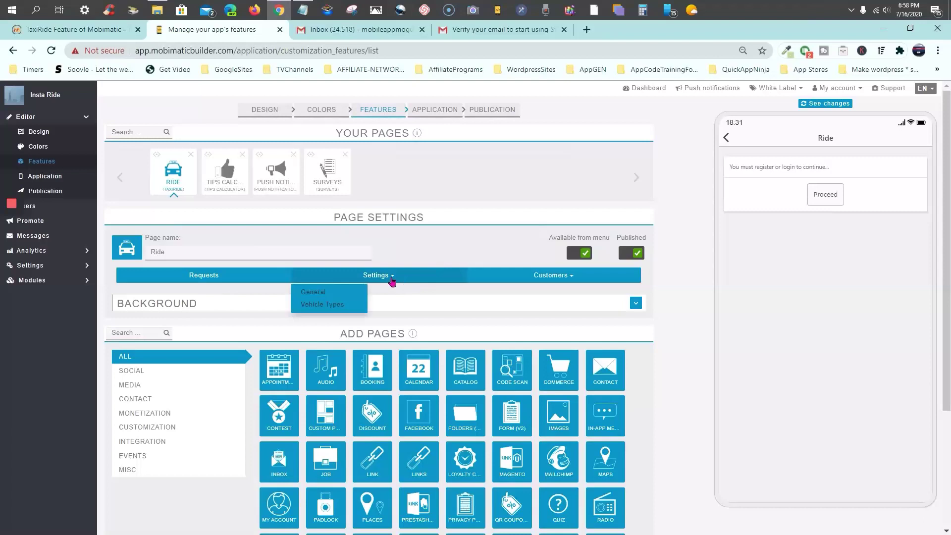
click(327, 306)
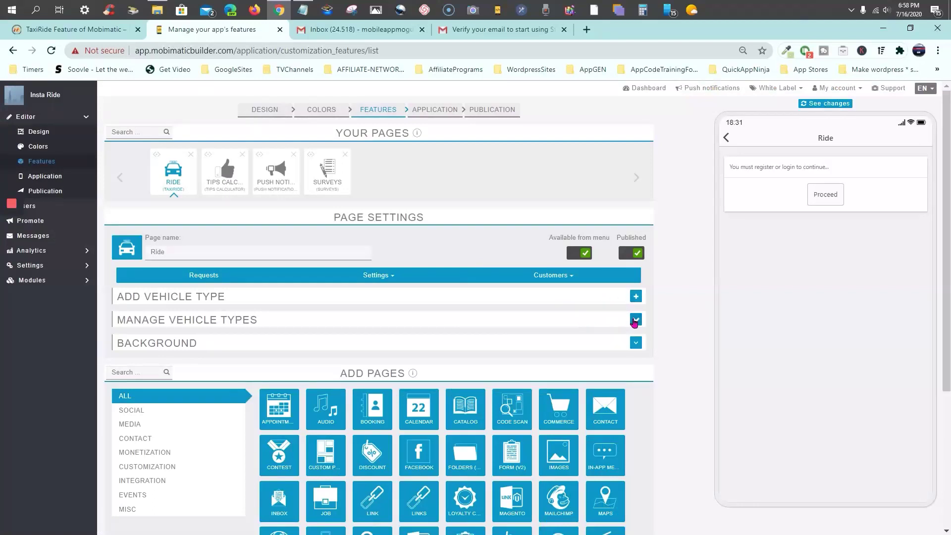
click(635, 320)
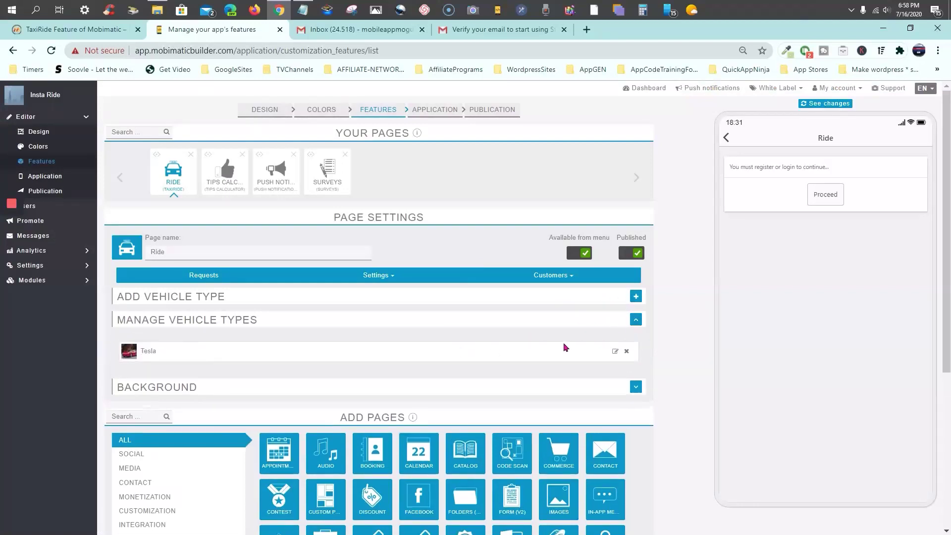
click(637, 320)
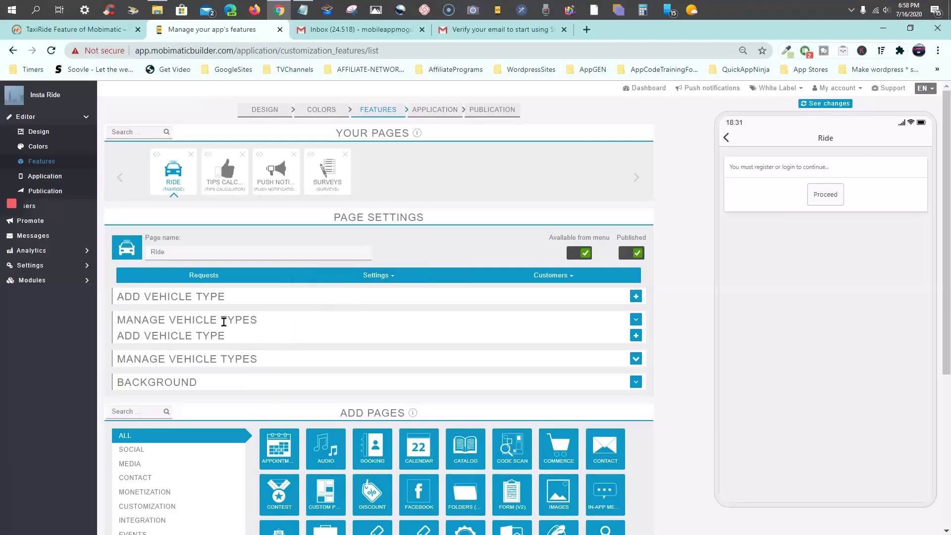
click(636, 320)
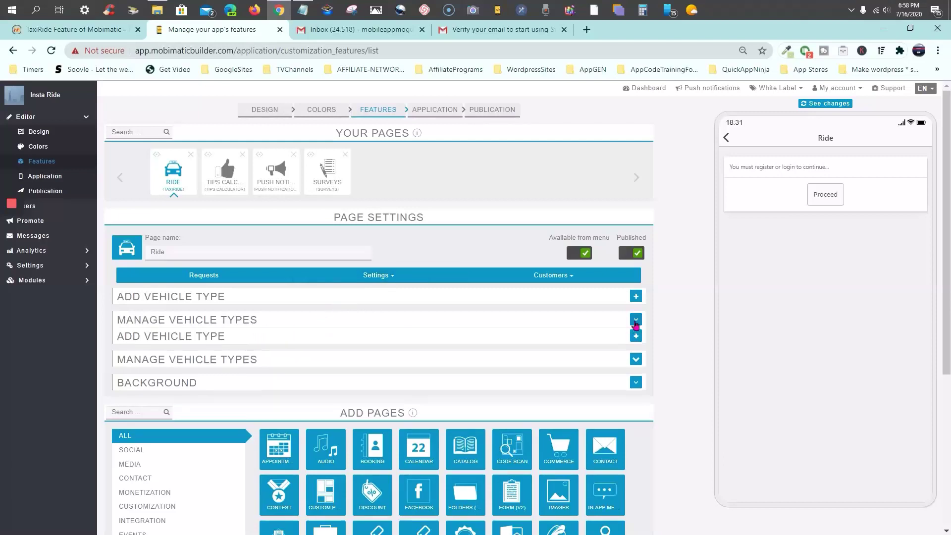
click(636, 321)
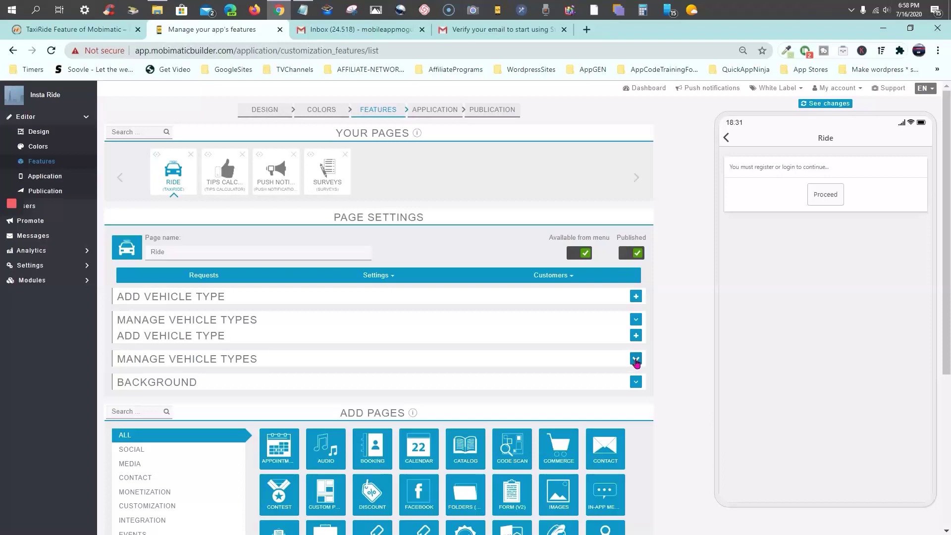
click(636, 383)
click(636, 384)
Close the email inbox and verify-email browser tabs
mouse_move(408, 134)
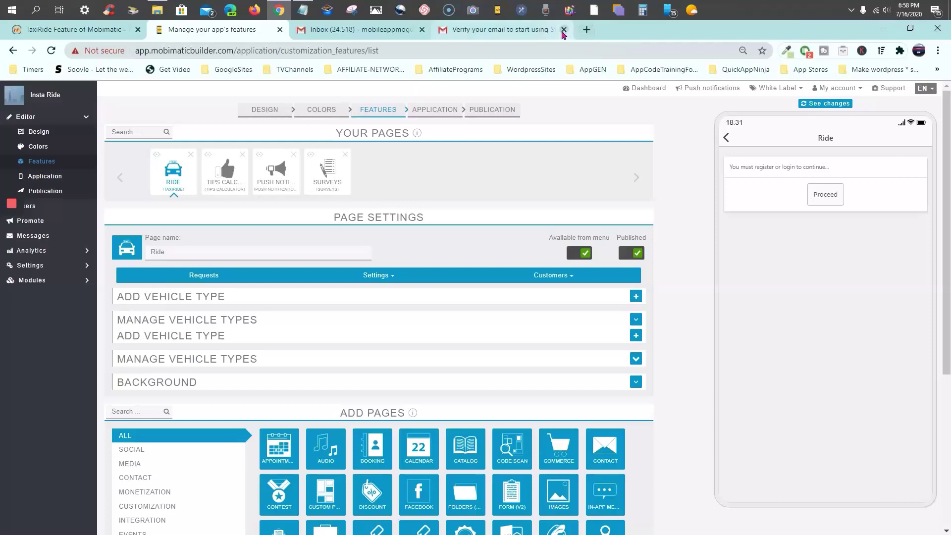
click(422, 31)
click(422, 31)
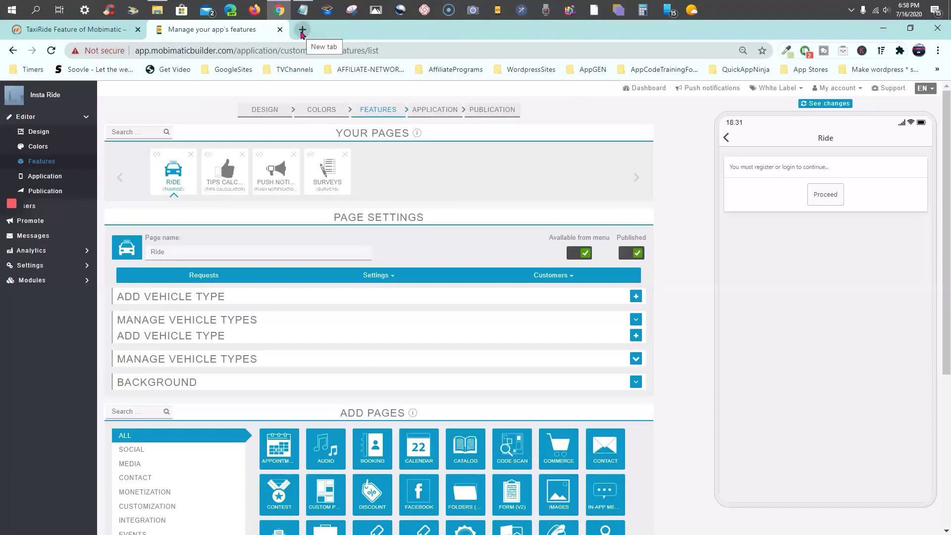
Open the black panther hd wallpaper bookmark from AppCodeTraining > AndromoFolder > Wallpapers in background tabs
click(302, 31)
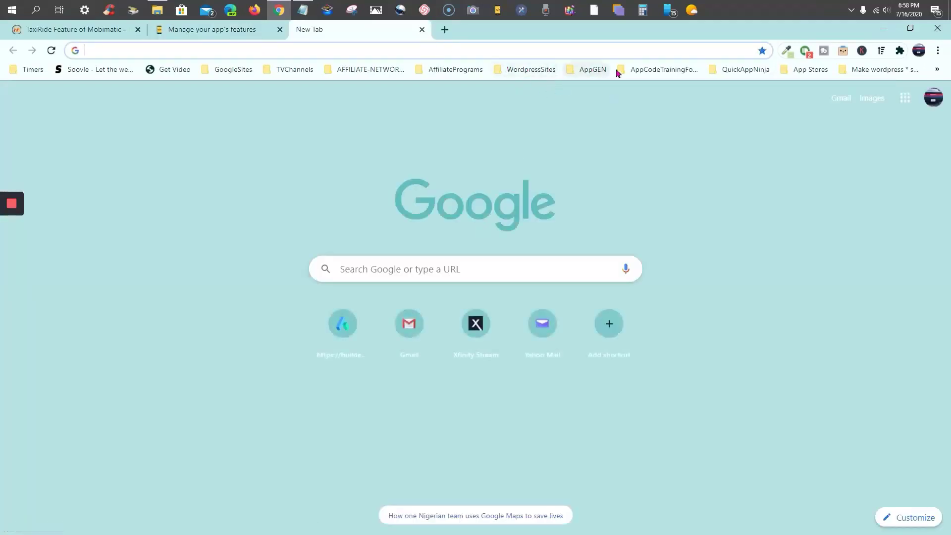
click(672, 72)
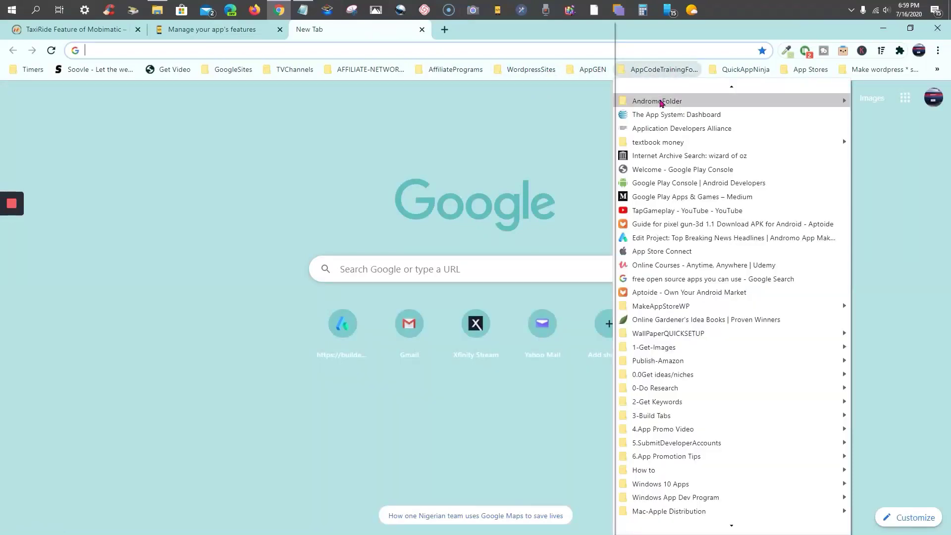
mouse_move(657, 104)
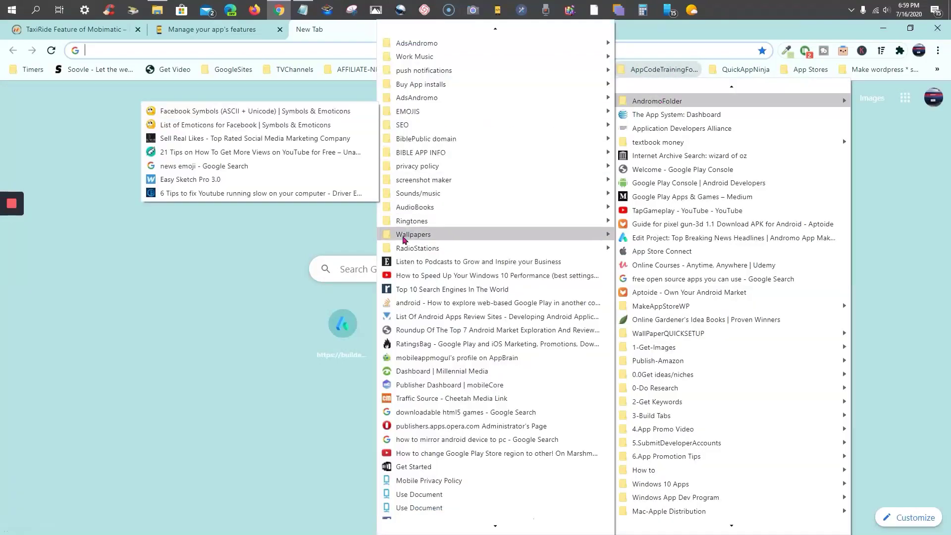
mouse_move(404, 238)
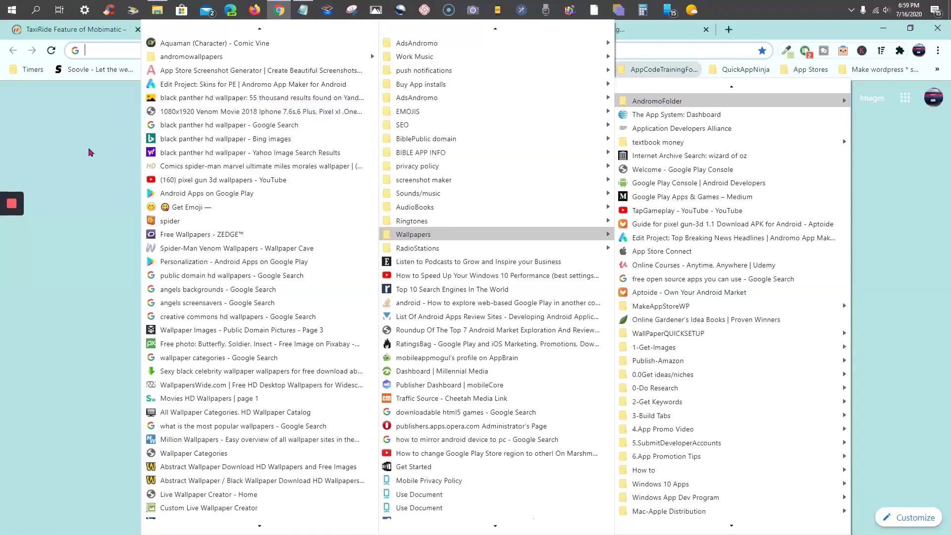
middle_click(199, 139)
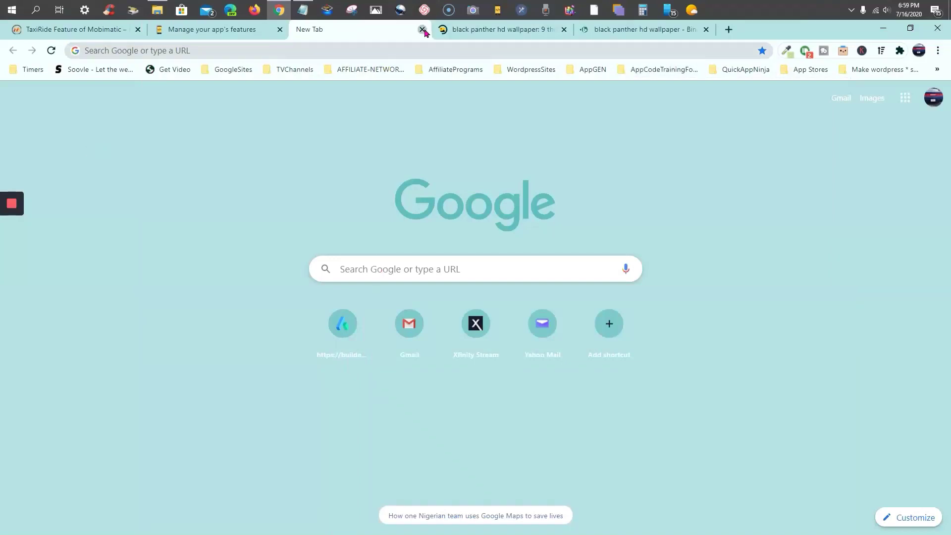
click(422, 29)
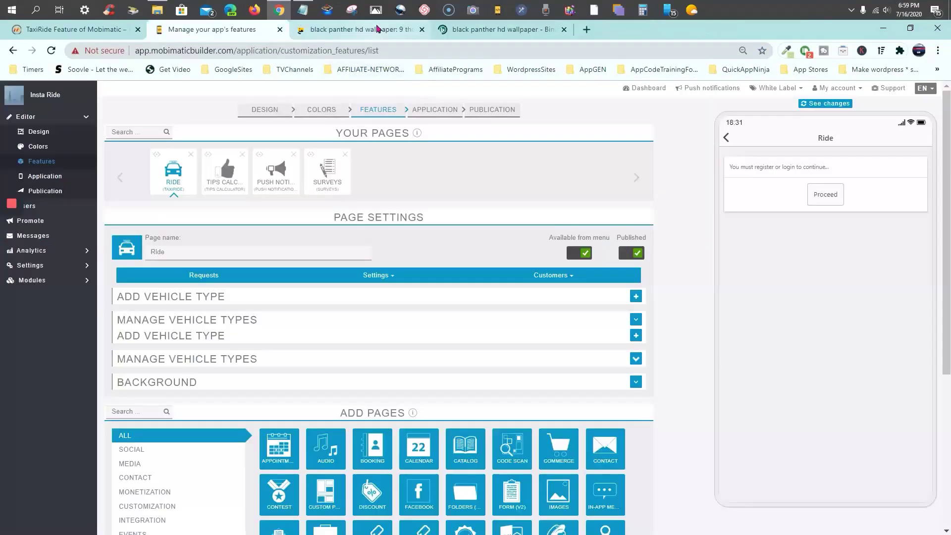
click(377, 30)
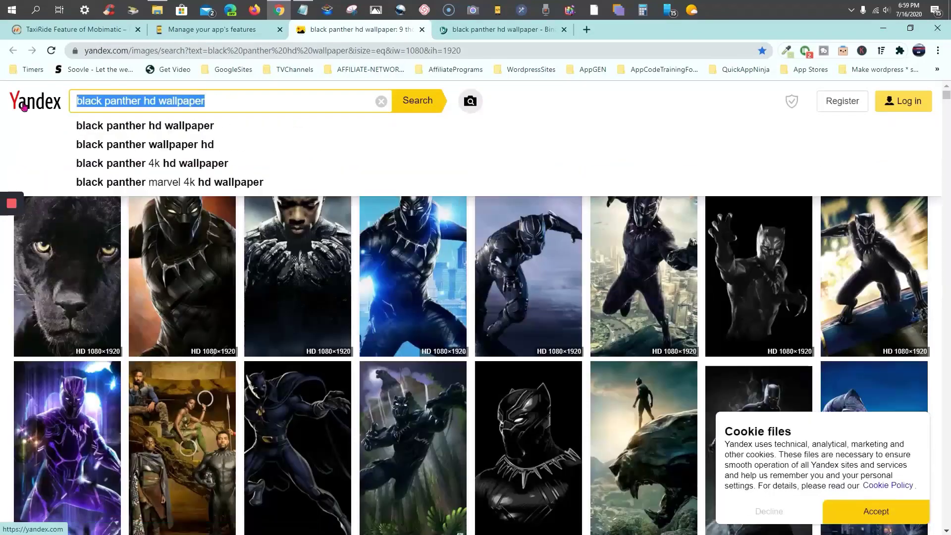
Search Yandex Images for 'luxury cars 2020' in place of the black panther query
key(BackSpace)
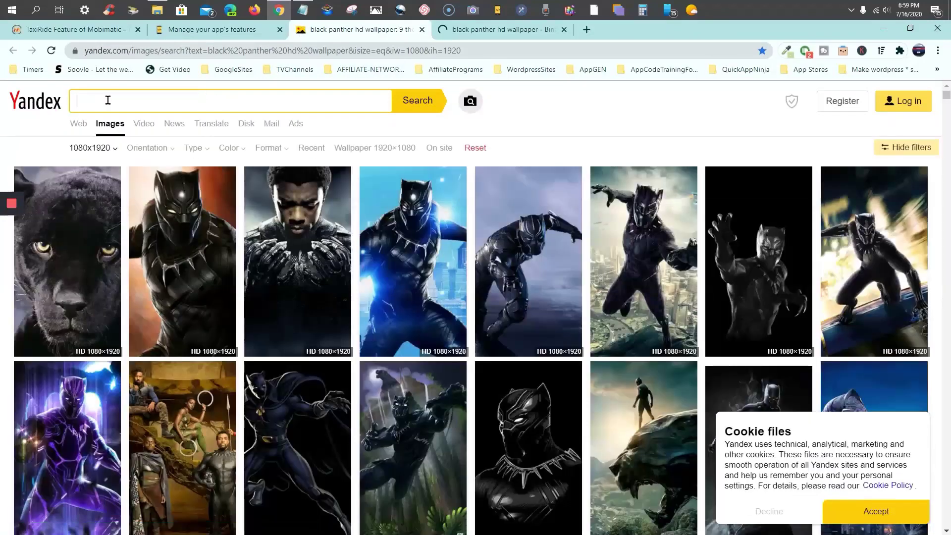
text(l)
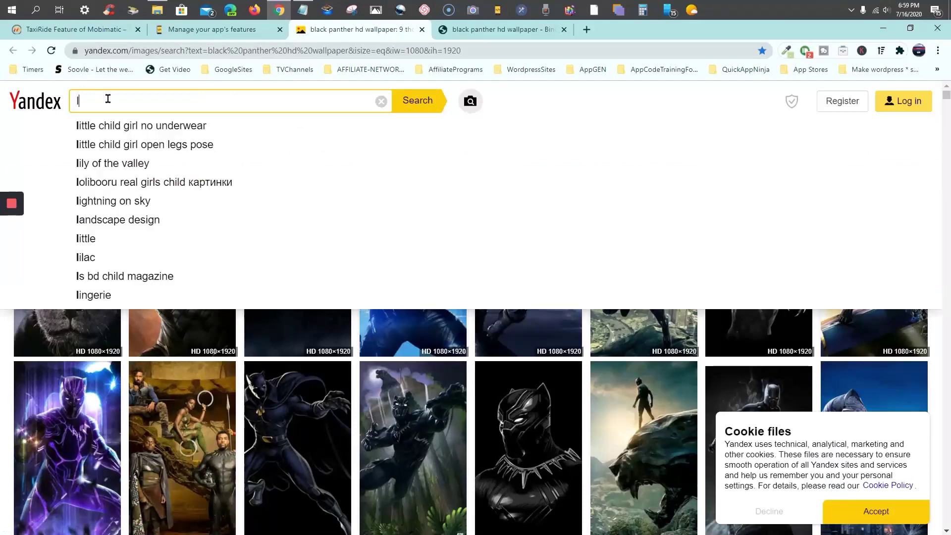
text(uxury)
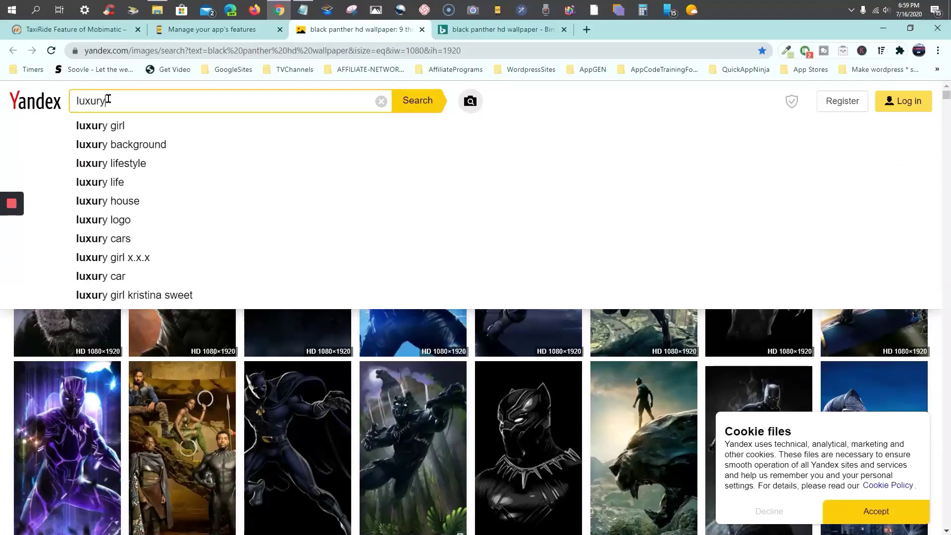
text( cars)
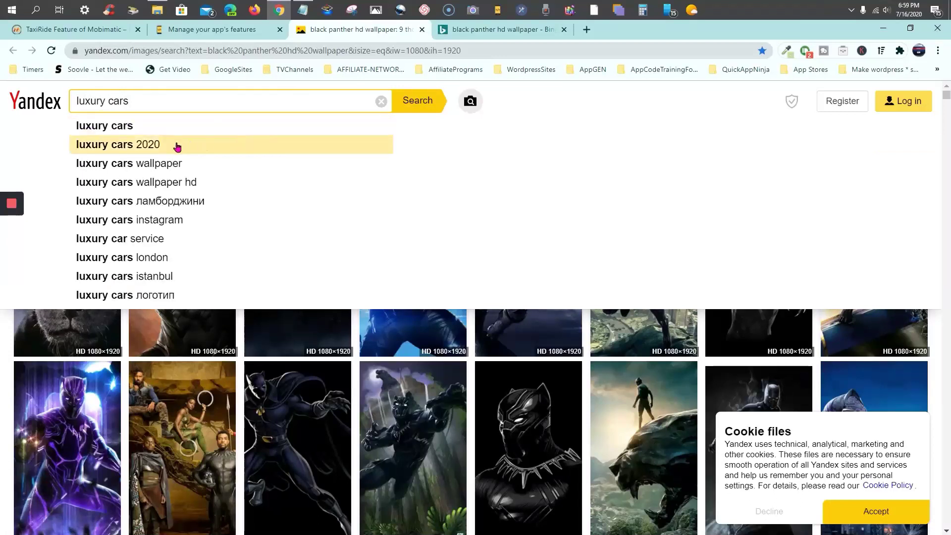
click(177, 147)
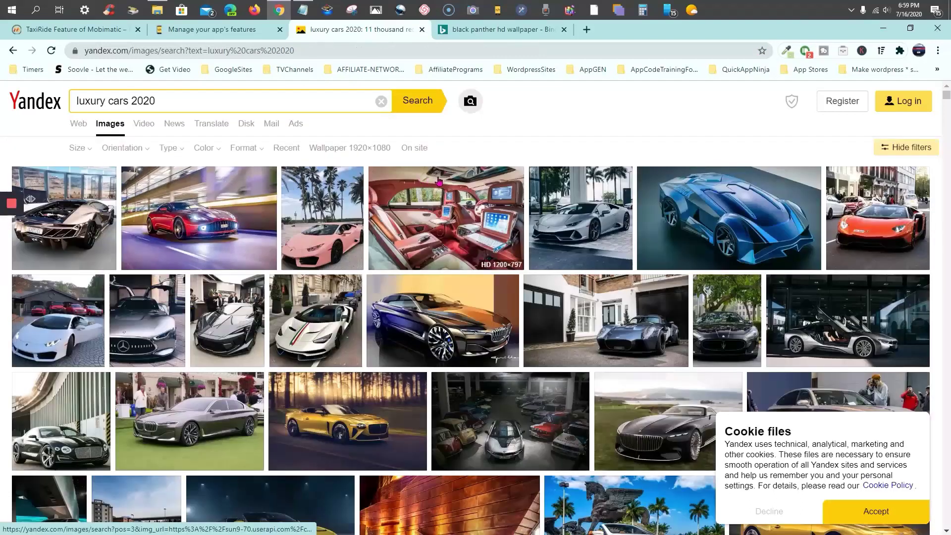
Open the grey BMW sedan photo in full view and list its available sizes
mouse_move(221, 249)
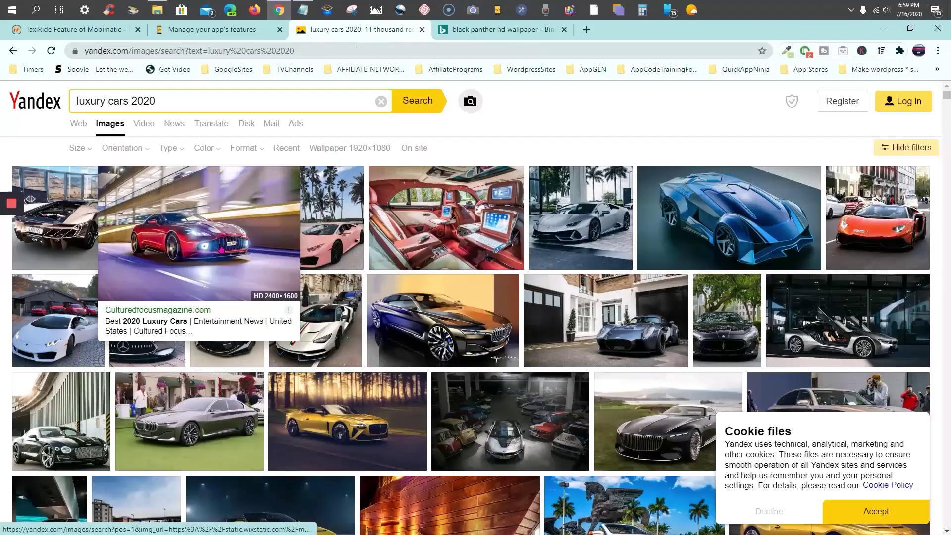
scroll(221, 250, down, 1)
mouse_move(215, 350)
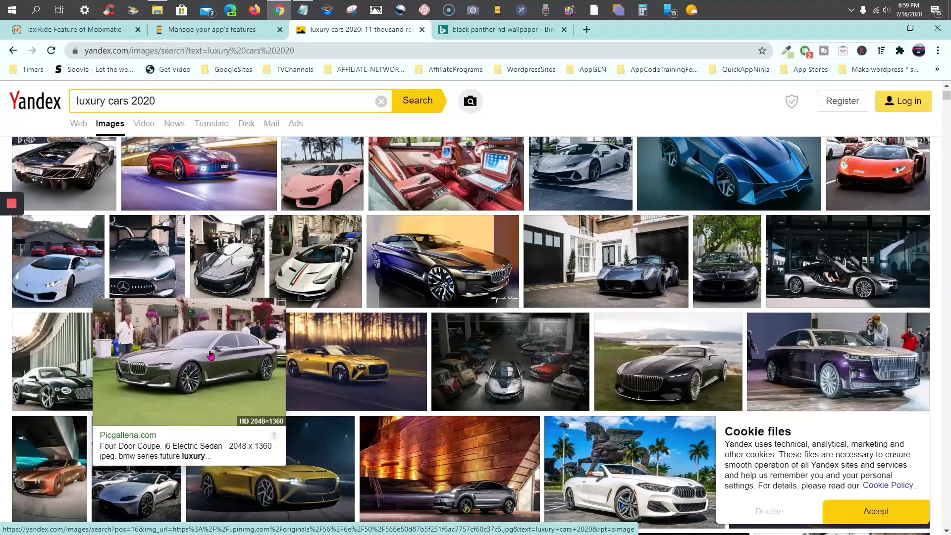
click(210, 355)
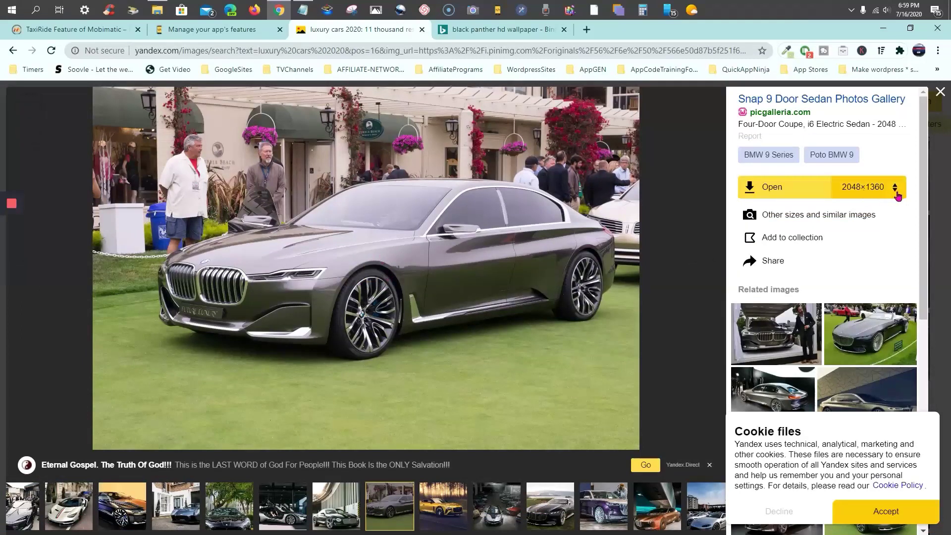
click(895, 192)
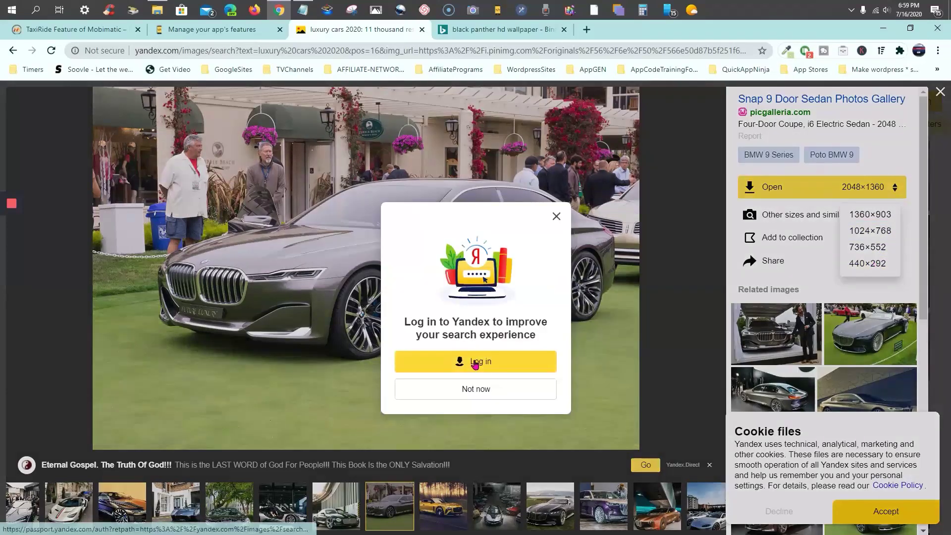
Sign in to Yandex with the saved account and open the 440×292 version
click(475, 364)
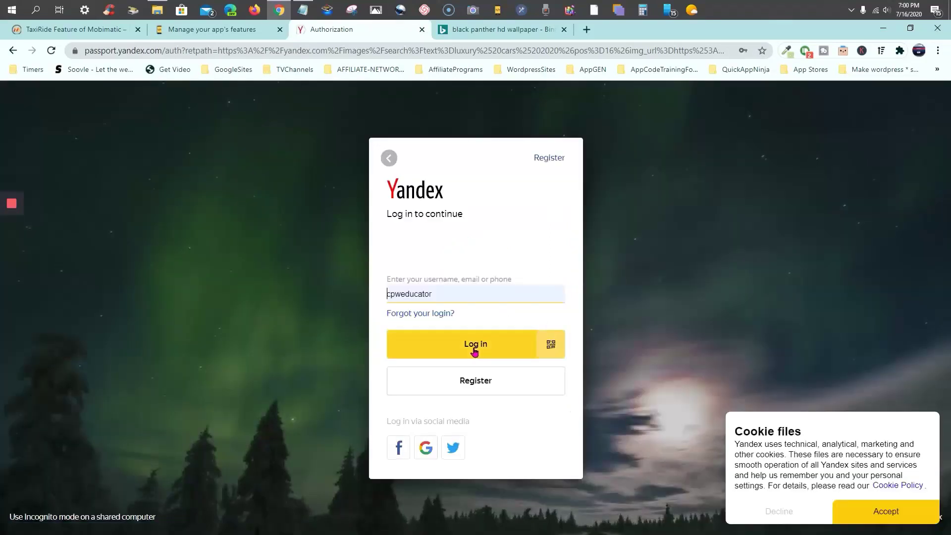
click(477, 351)
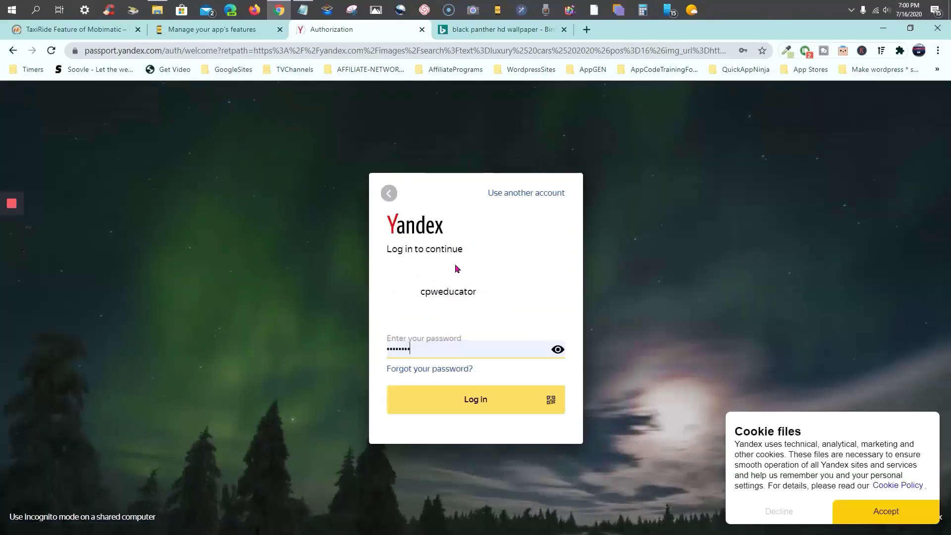
click(468, 399)
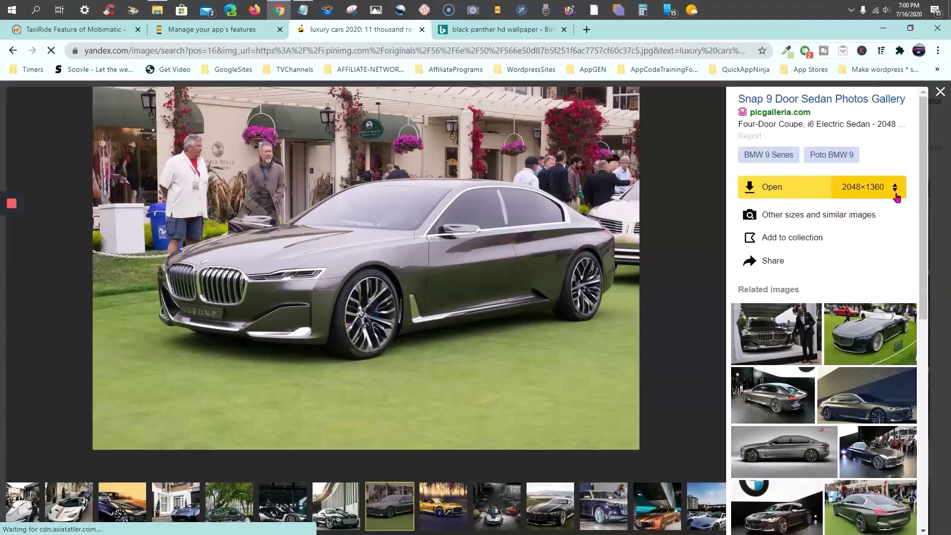
click(895, 193)
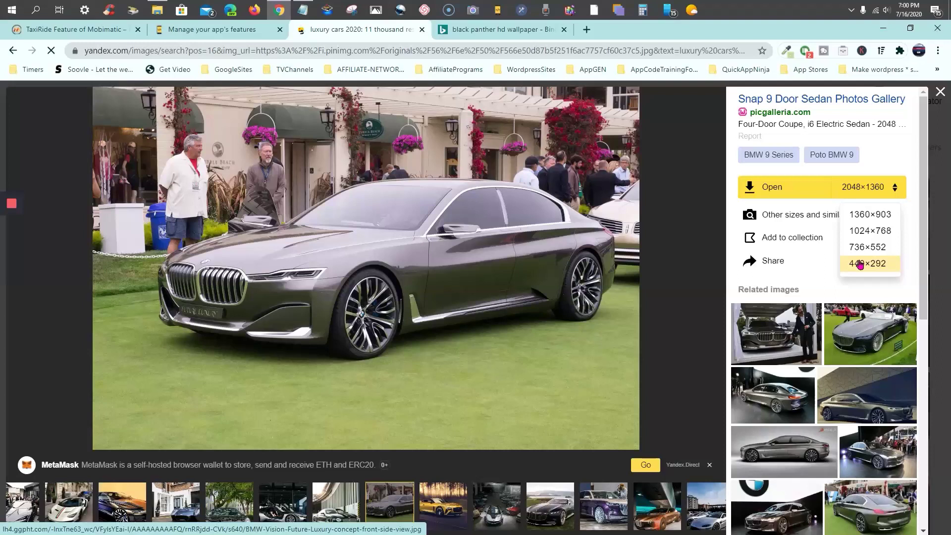
click(860, 265)
Save the 440×292 BMW image into IMG-Rideshare, then return to the Mobimatic tab
right_click(463, 298)
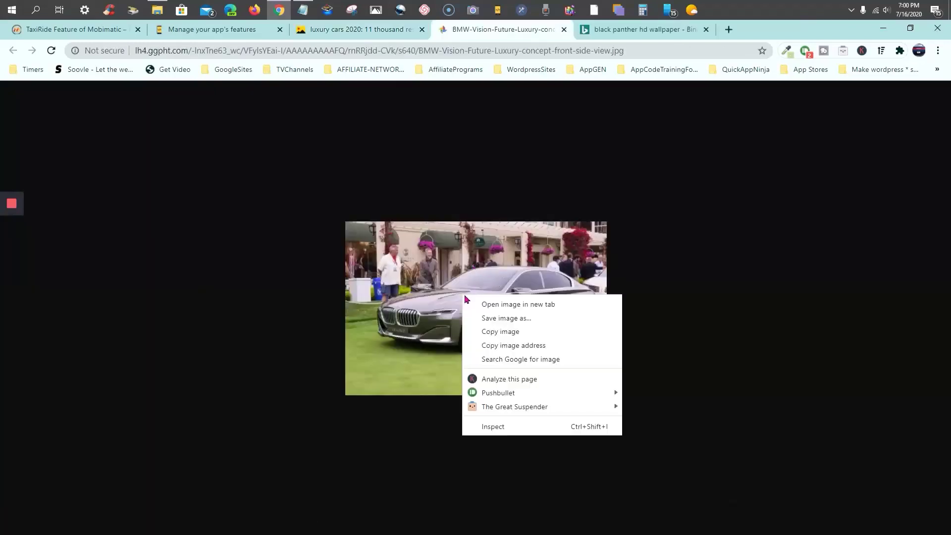
click(508, 321)
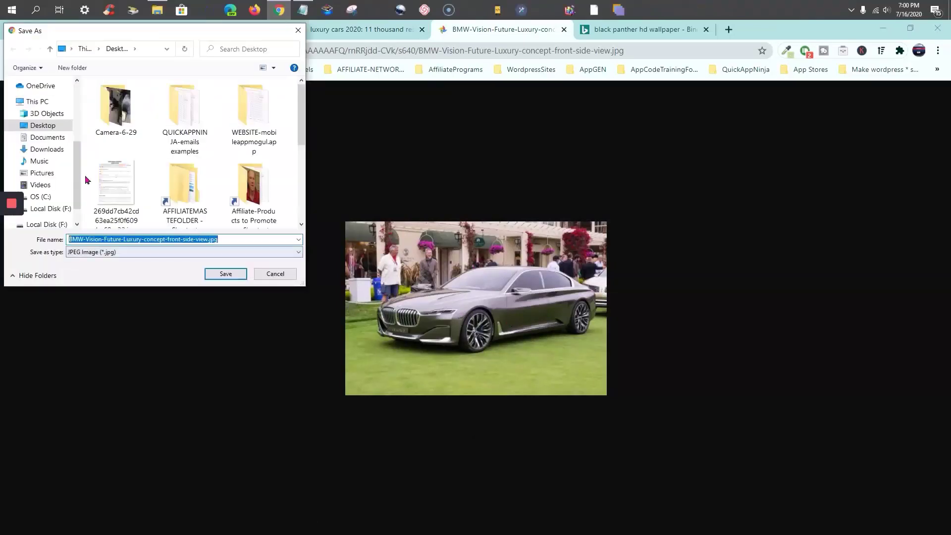
scroll(28, 163, up, 1)
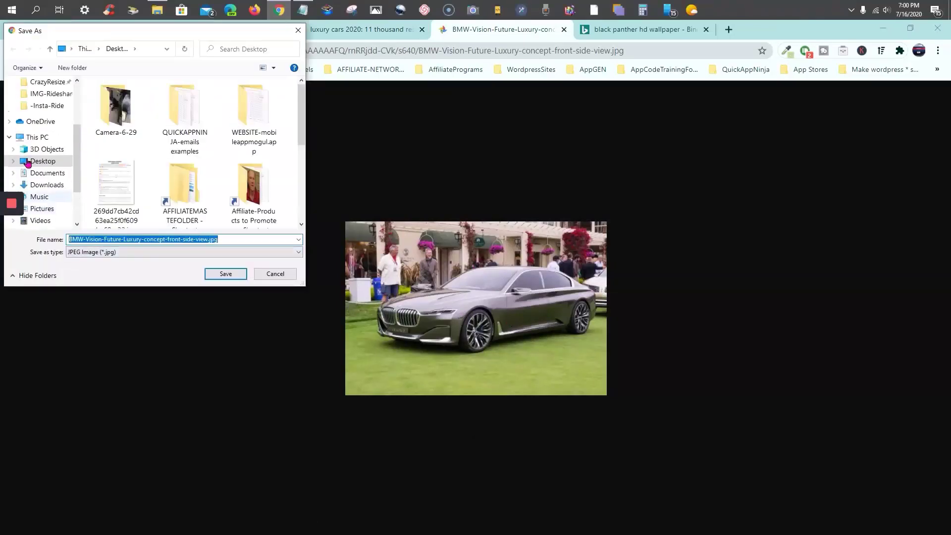
click(51, 95)
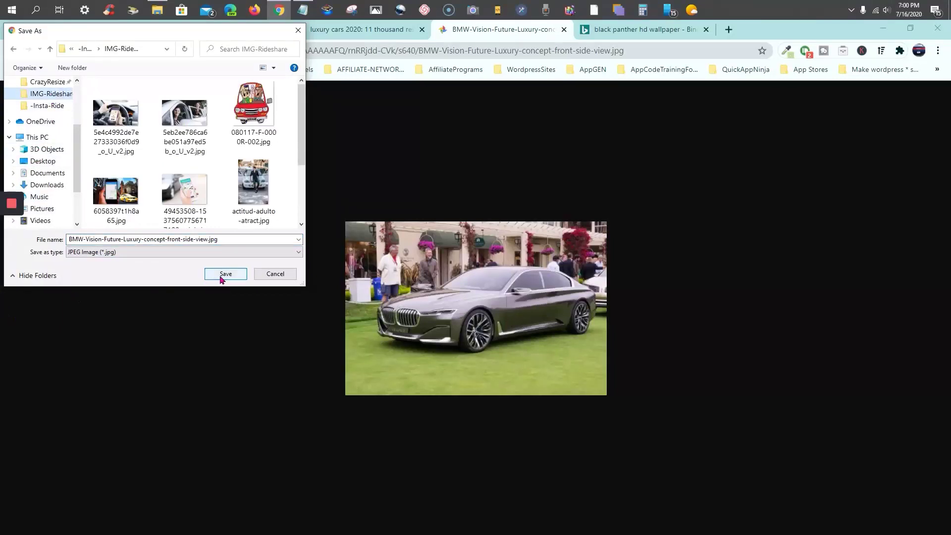
click(222, 279)
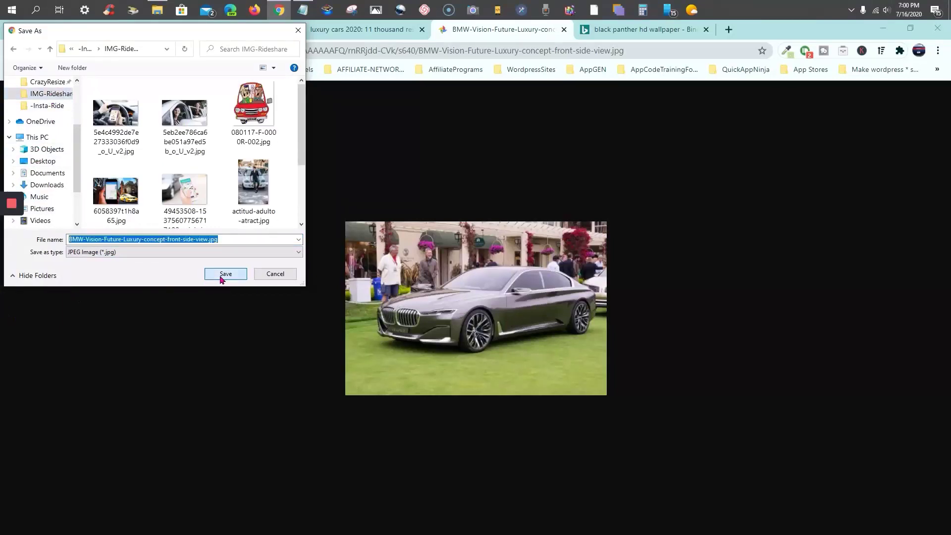
click(221, 279)
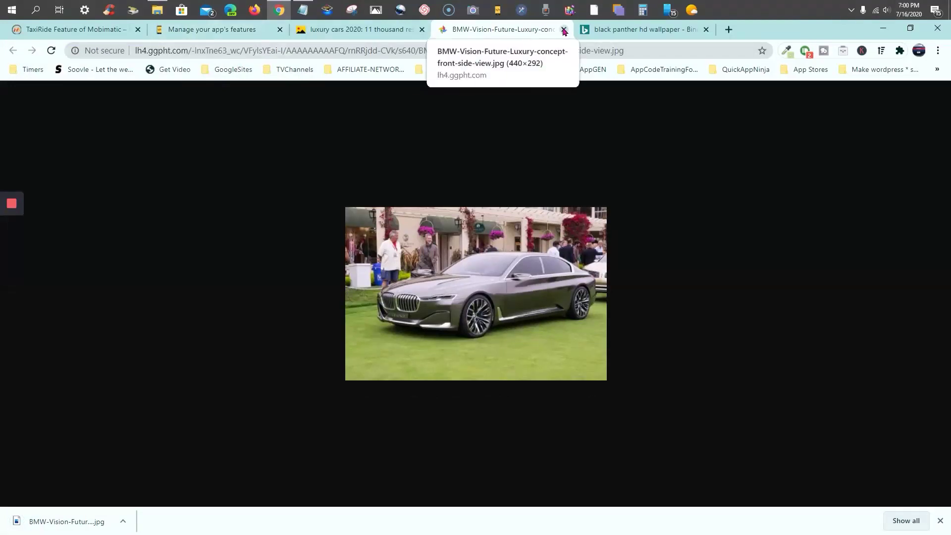
click(563, 30)
click(229, 29)
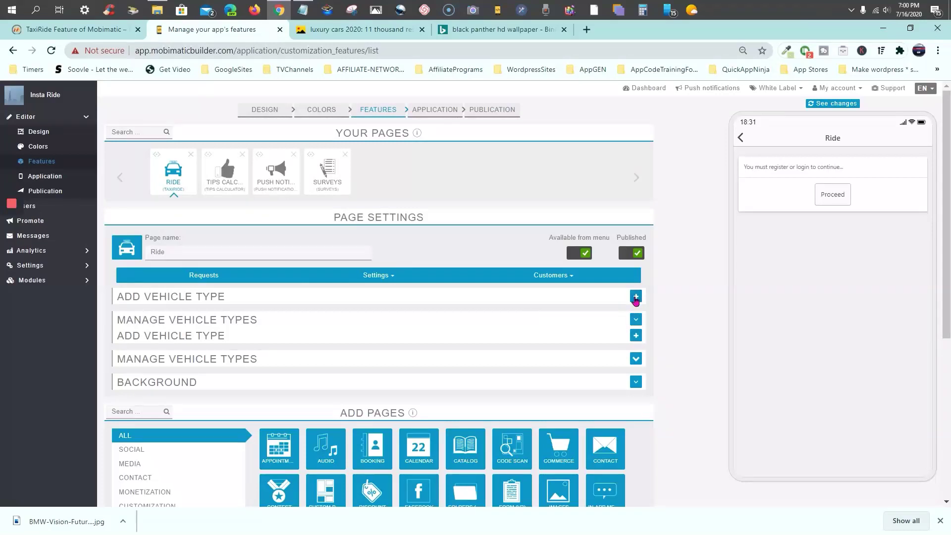
Add a second vehicle type and enter BMW as its name
click(635, 298)
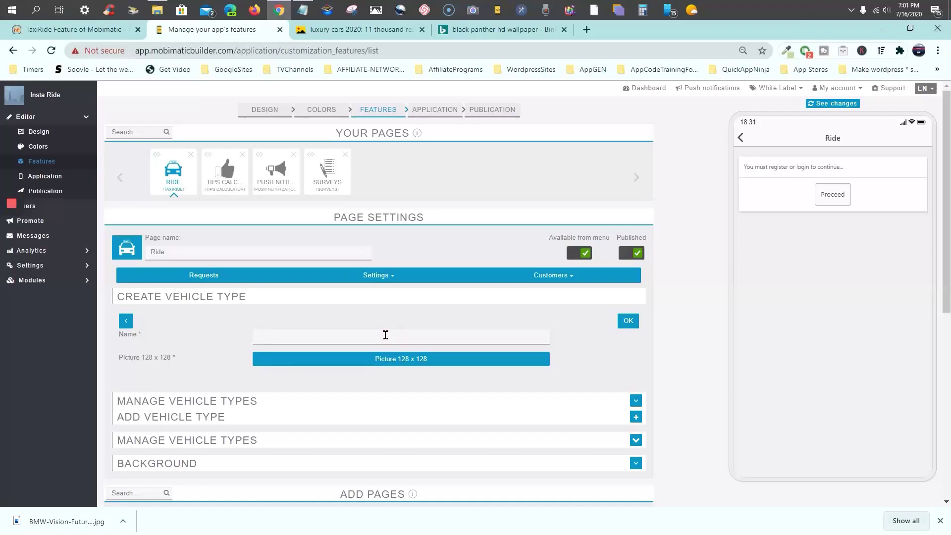
click(385, 335)
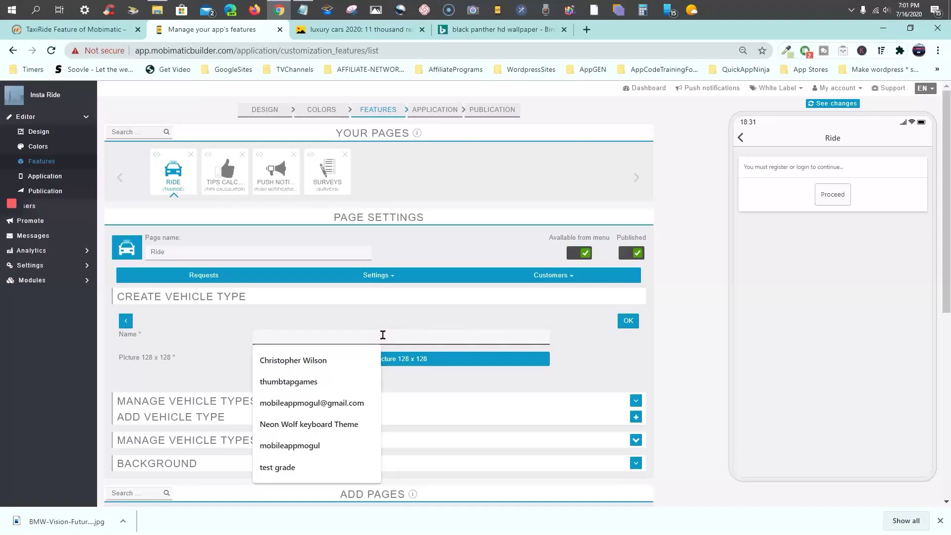
text(BMW)
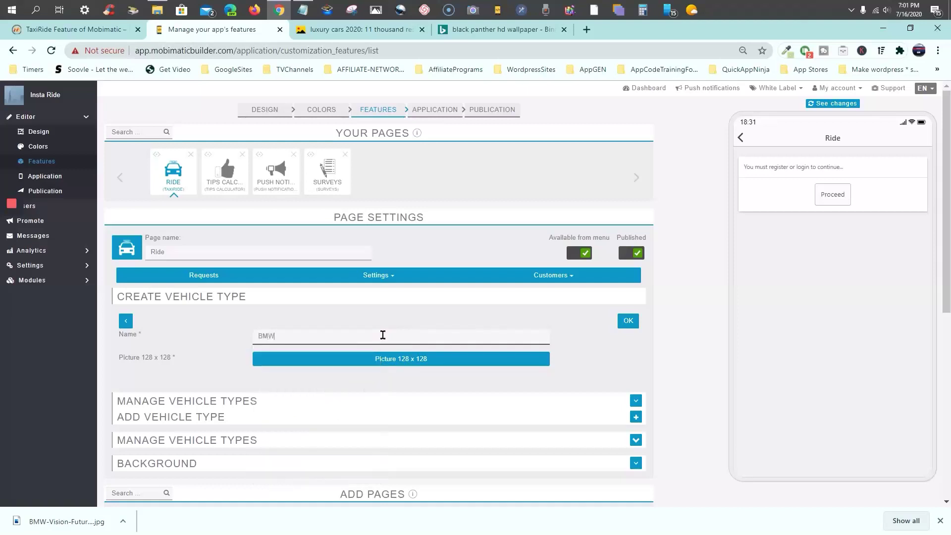
click(420, 316)
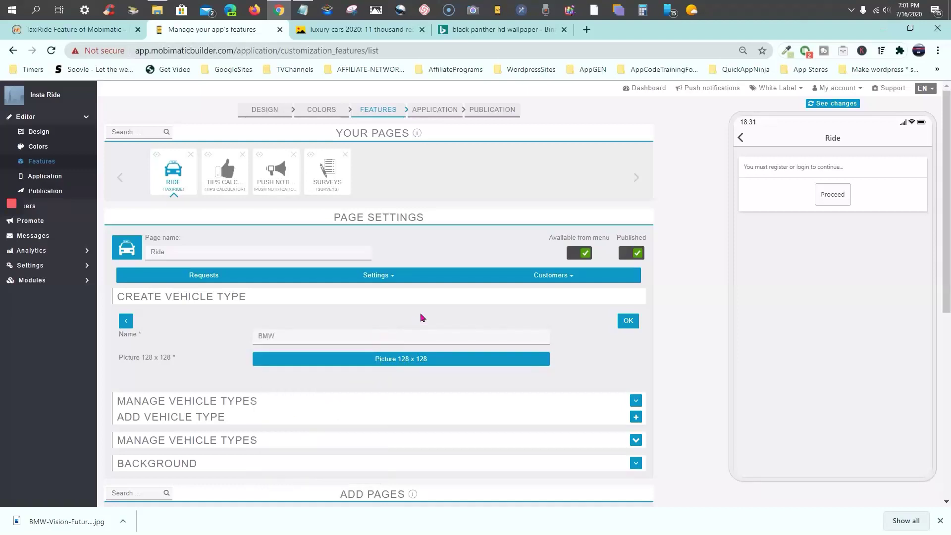
Attach the BMW-Vision image as the 128 x 128 picture, cropped over the car
click(403, 361)
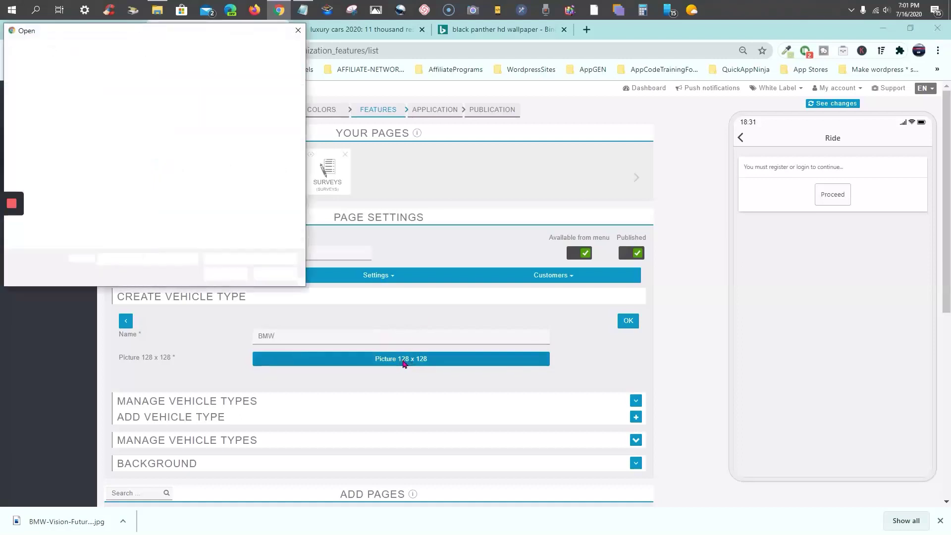
scroll(218, 149, down, 3)
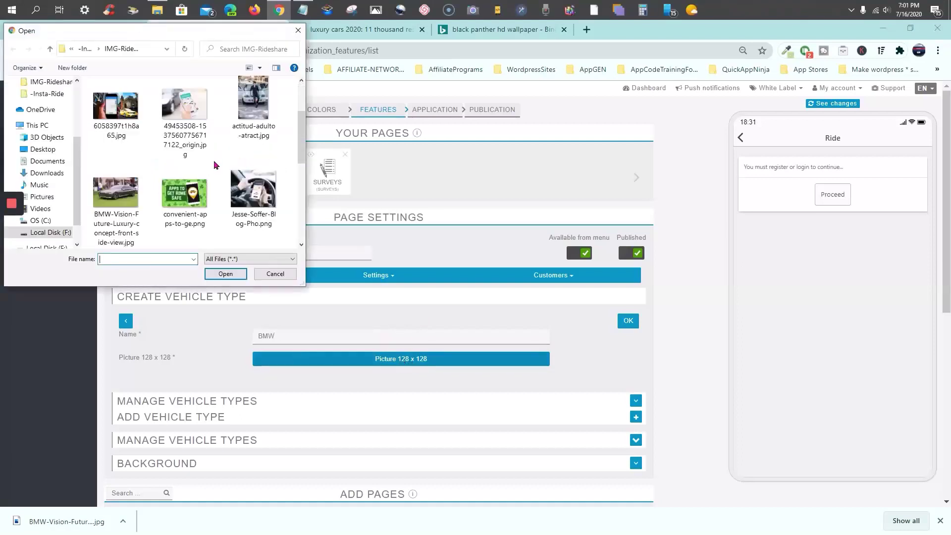
click(120, 203)
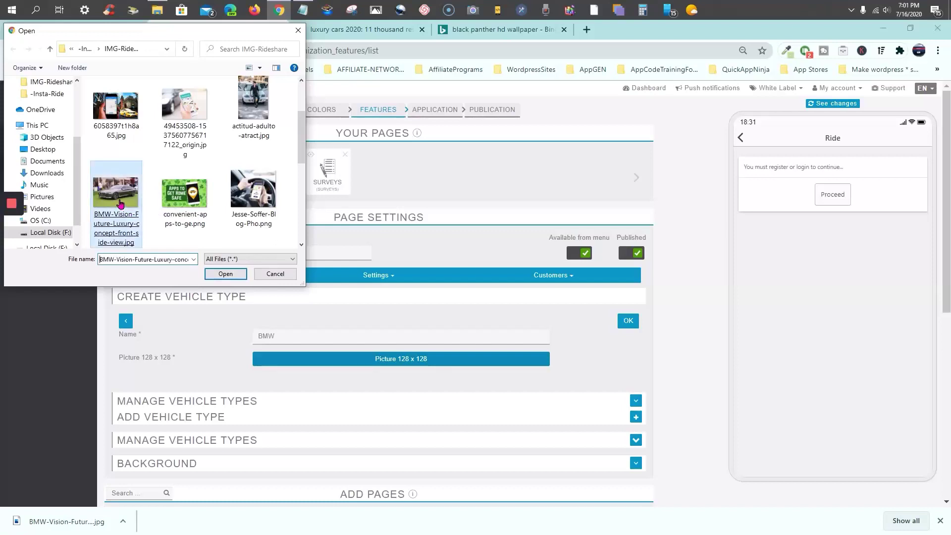
double_click(121, 203)
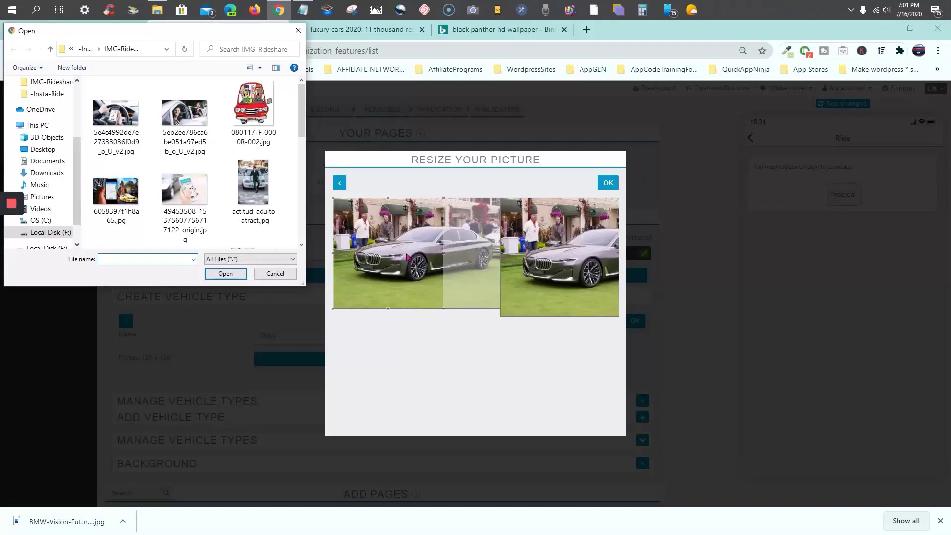
click(298, 32)
drag(400, 245, 417, 246)
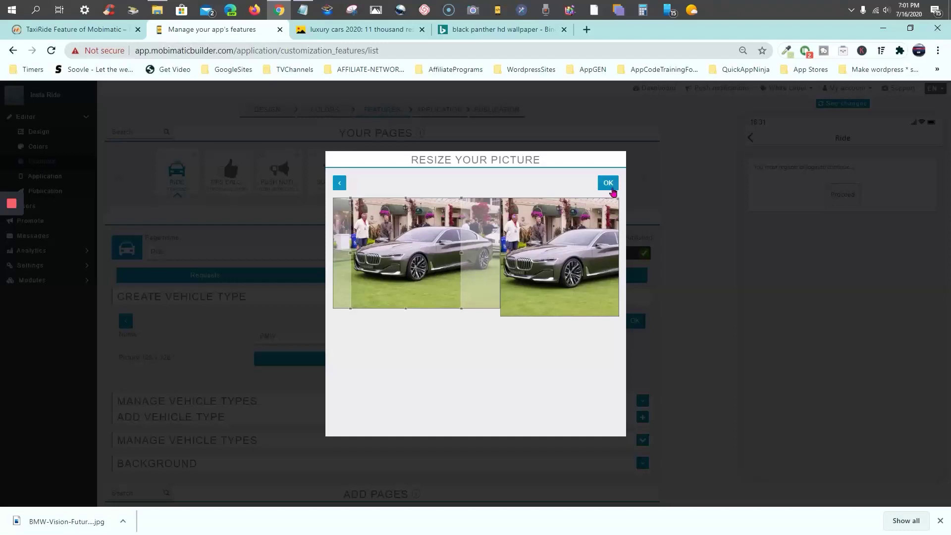
click(609, 184)
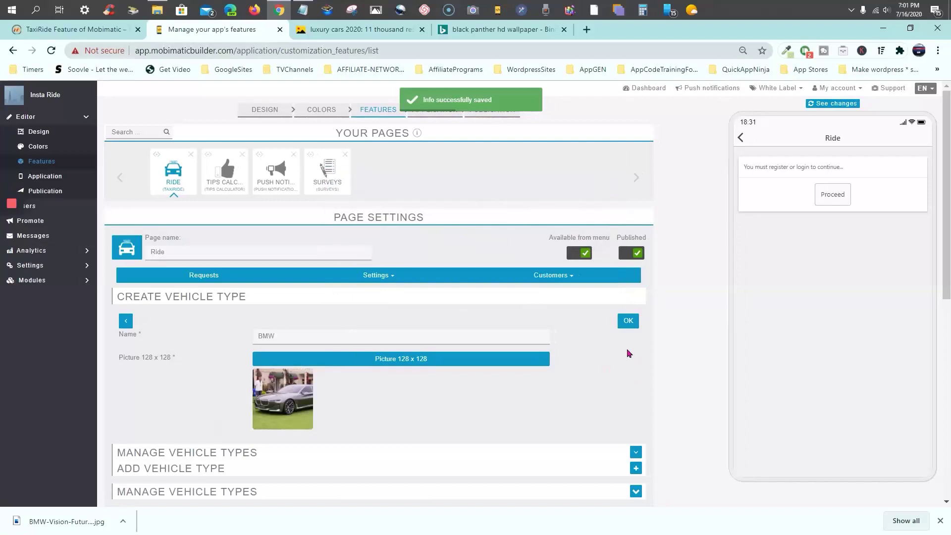
Save the BMW vehicle type with its name and cropped photo
click(628, 322)
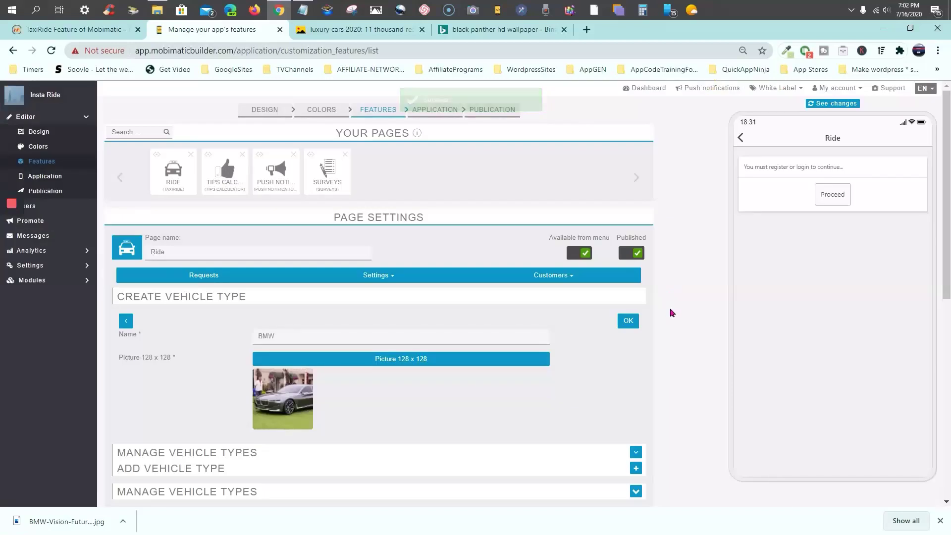
scroll(663, 300, down, 3)
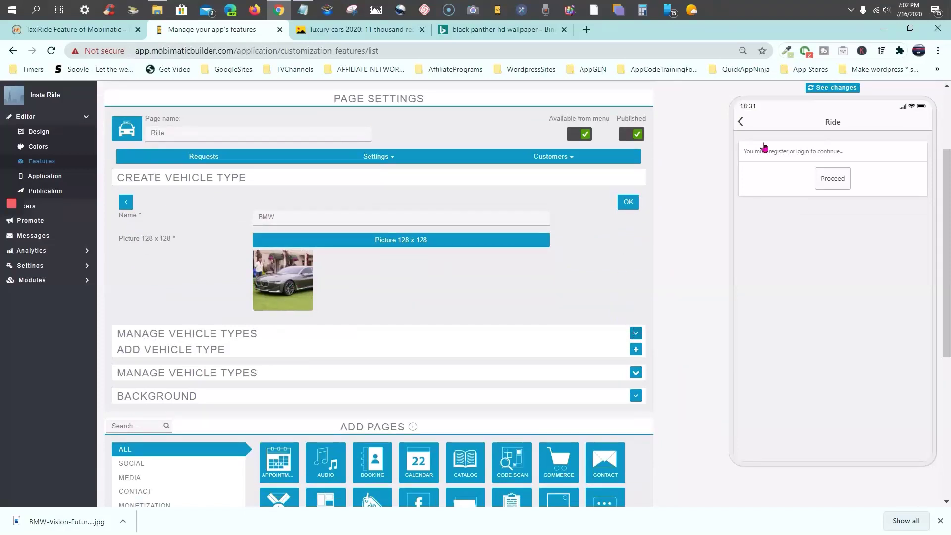
scroll(666, 260, up, 3)
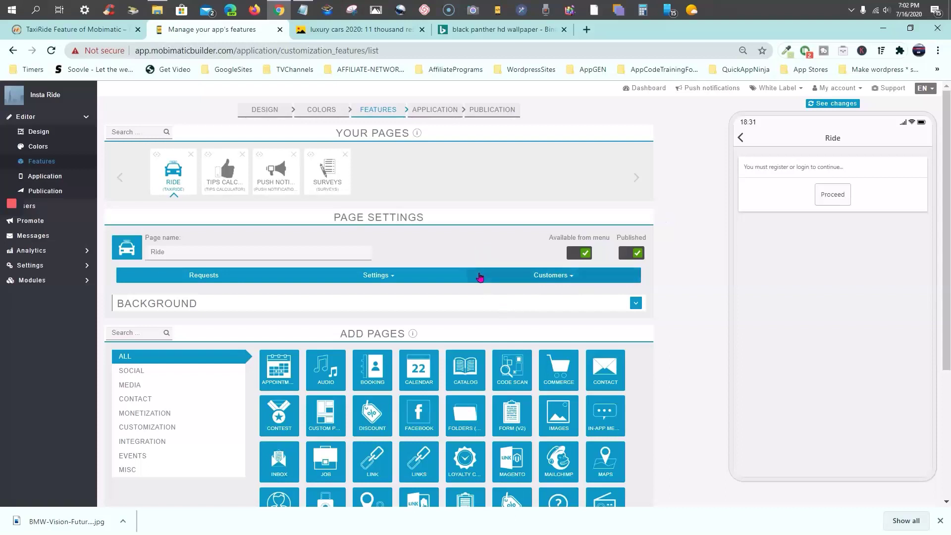
Open the Ride page's vehicle type settings and begin another new vehicle type
click(388, 278)
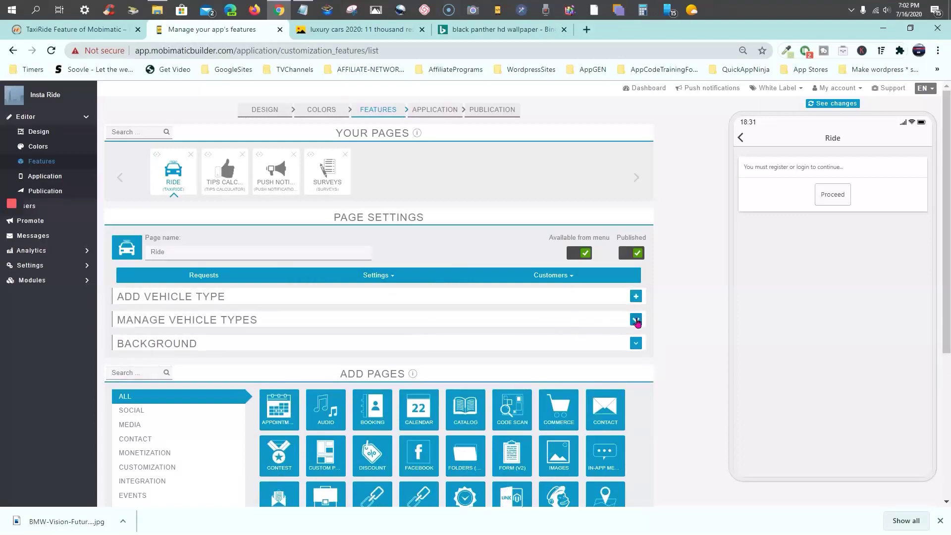
click(636, 320)
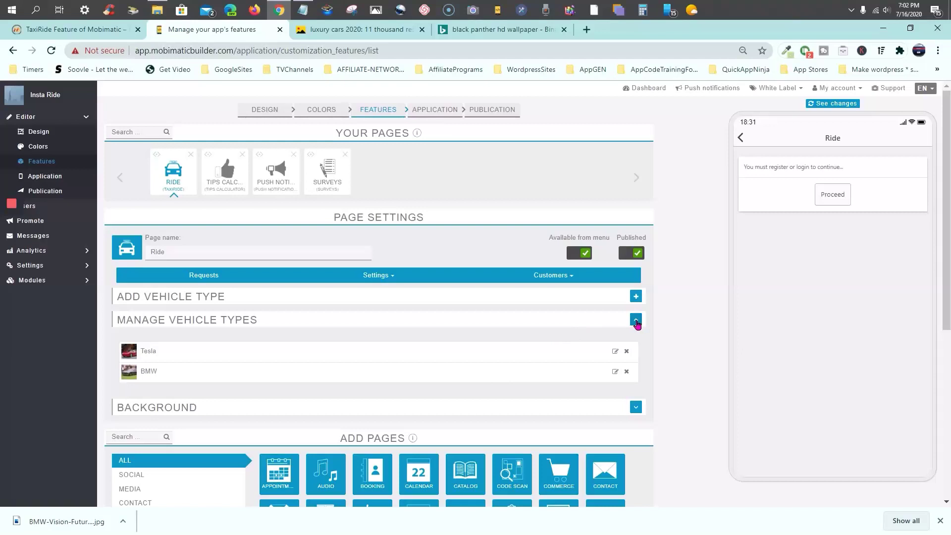
click(636, 320)
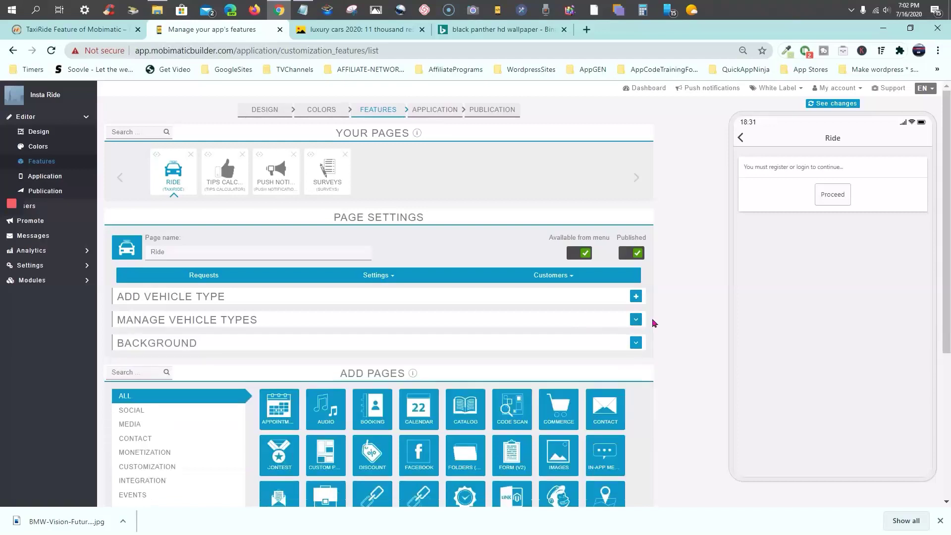
click(636, 297)
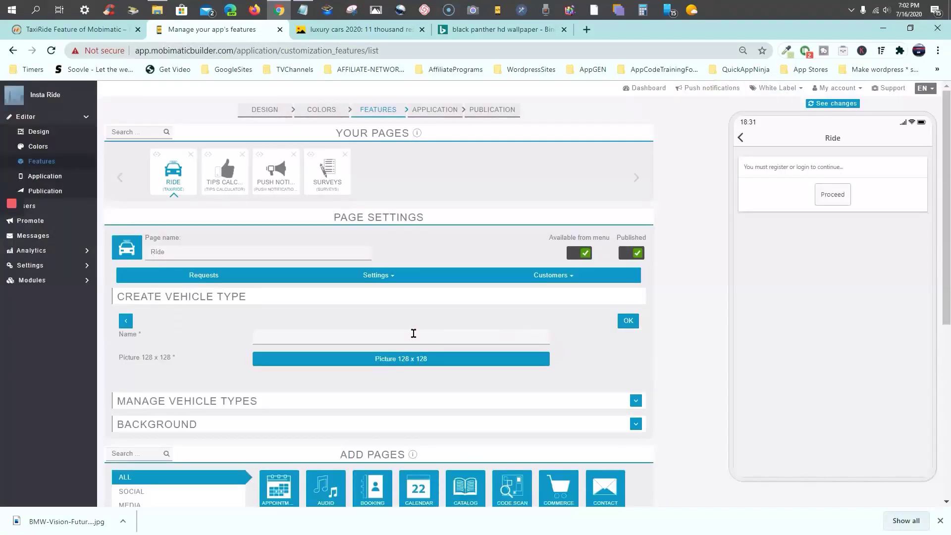
Enter My Challenger as the new vehicle type's name, fixing the missing letter
click(414, 334)
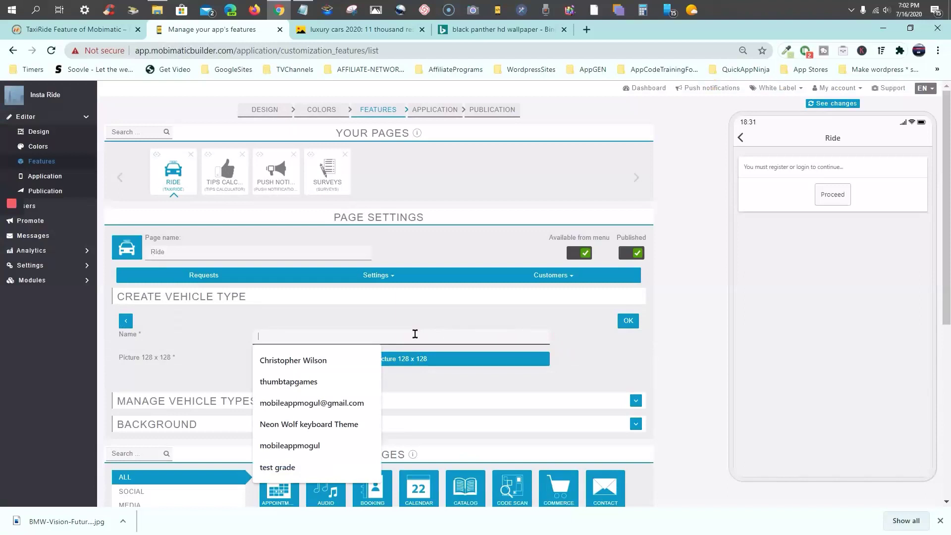
text(My )
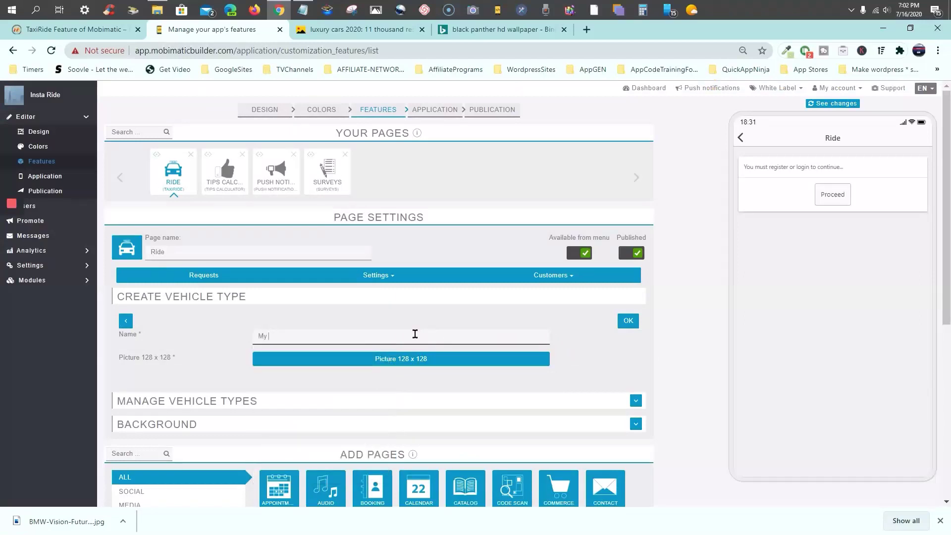
text(Challeger)
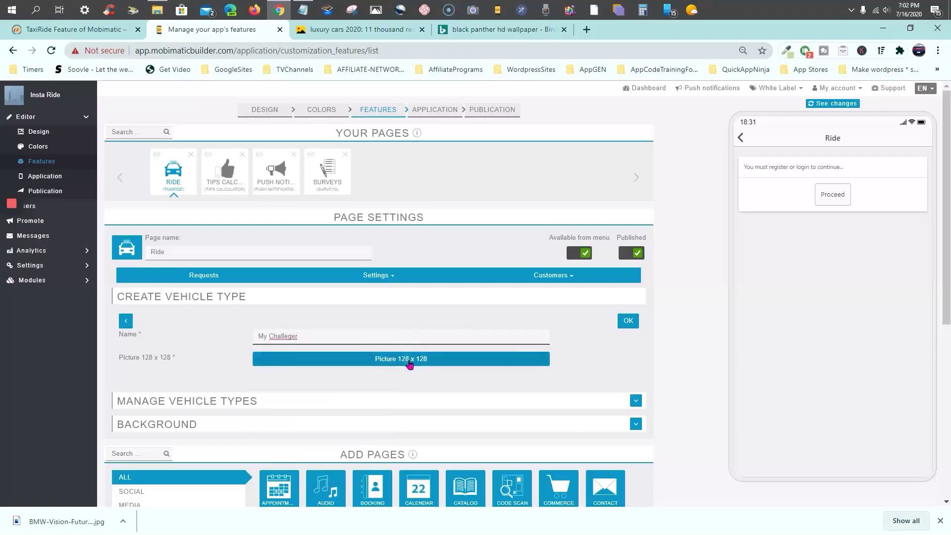
key(Left)
key(Left)
key(Left)
text(n)
click(423, 361)
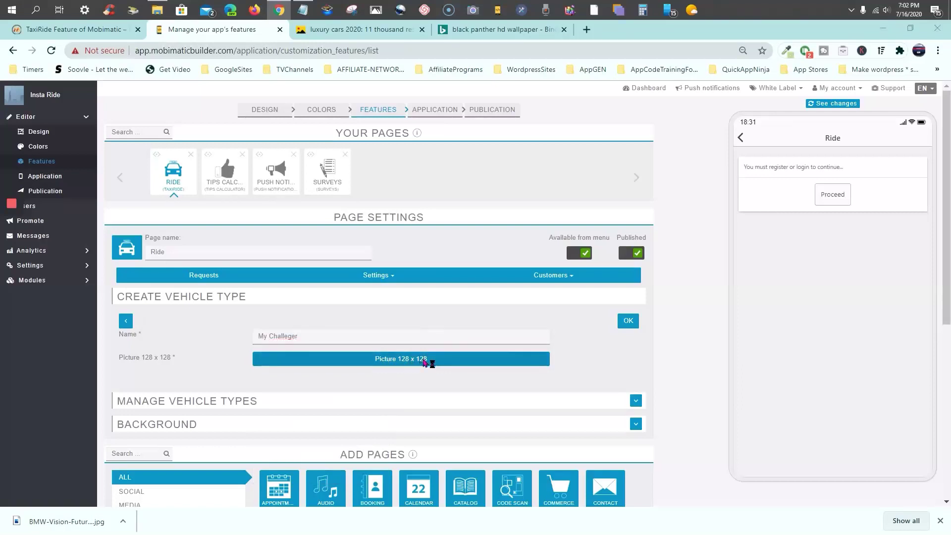
Browse from the Insta-Ride image folders to the Desktop's PROFILES-ALL MASTER folder
scroll(222, 182, down, 10)
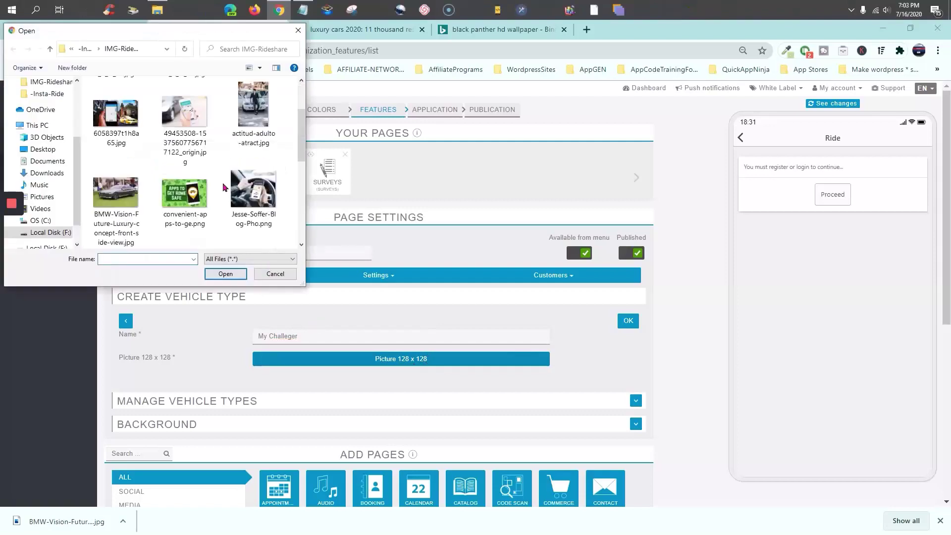
scroll(223, 187, up, 8)
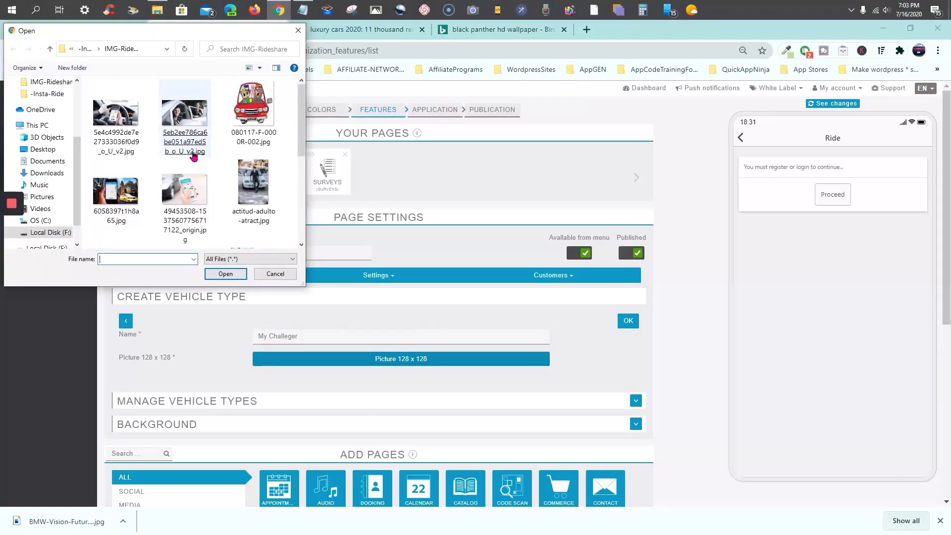
scroll(50, 127, up, 2)
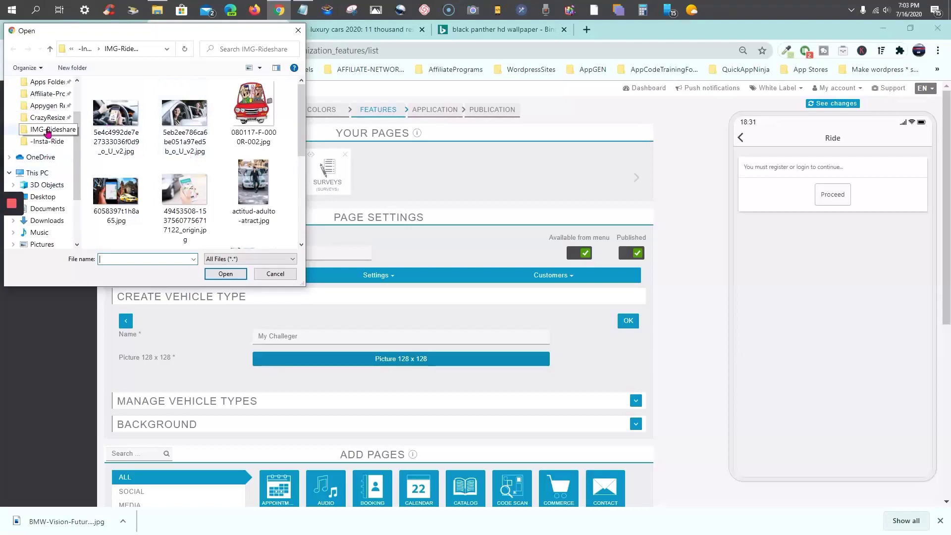
click(48, 130)
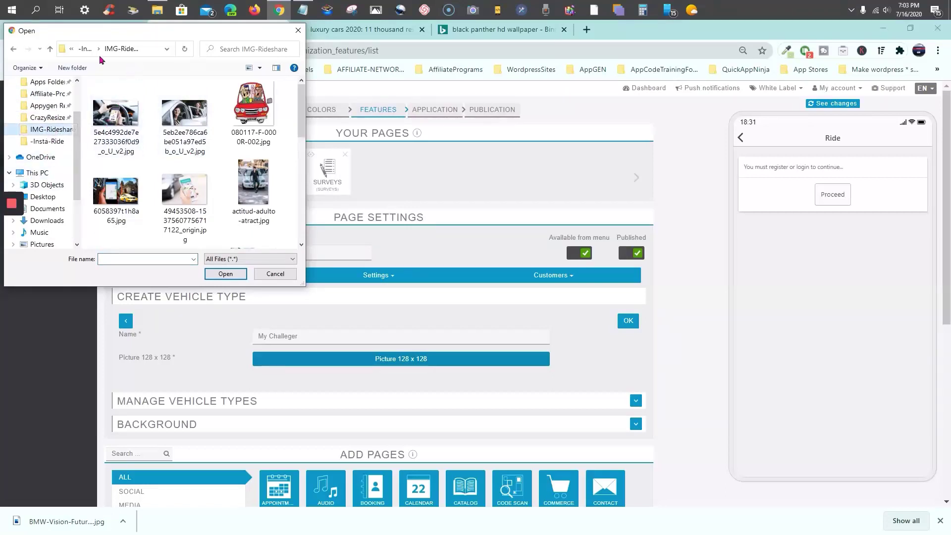
click(84, 49)
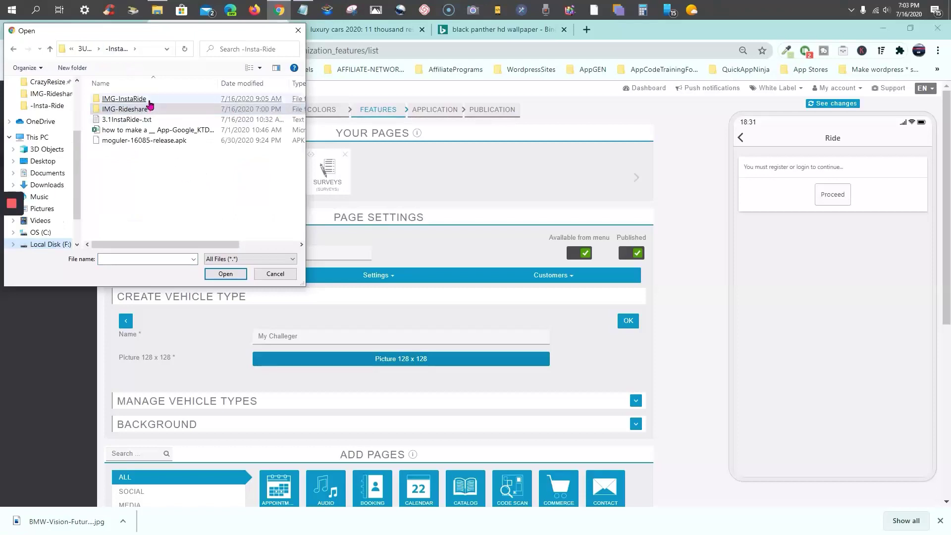
double_click(149, 101)
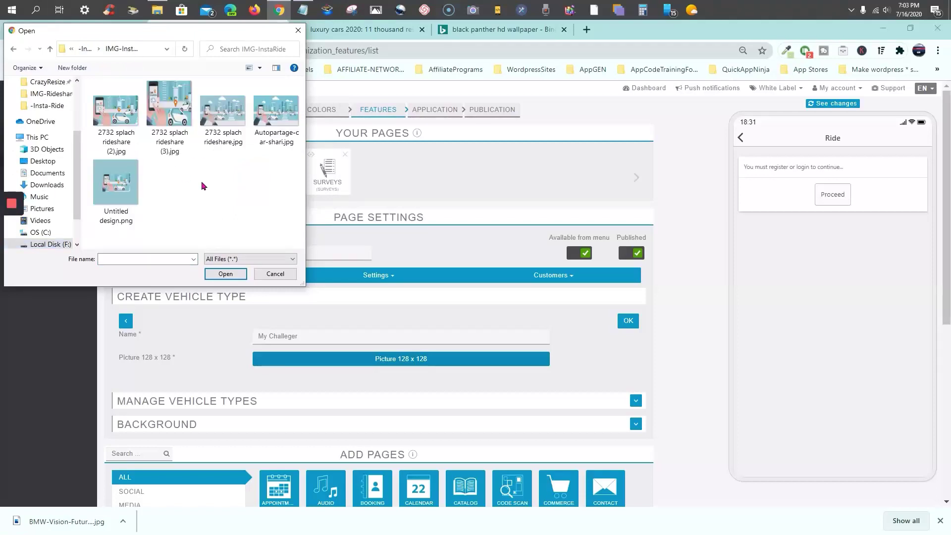
click(14, 51)
scroll(42, 164, up, 2)
scroll(43, 205, down, 1)
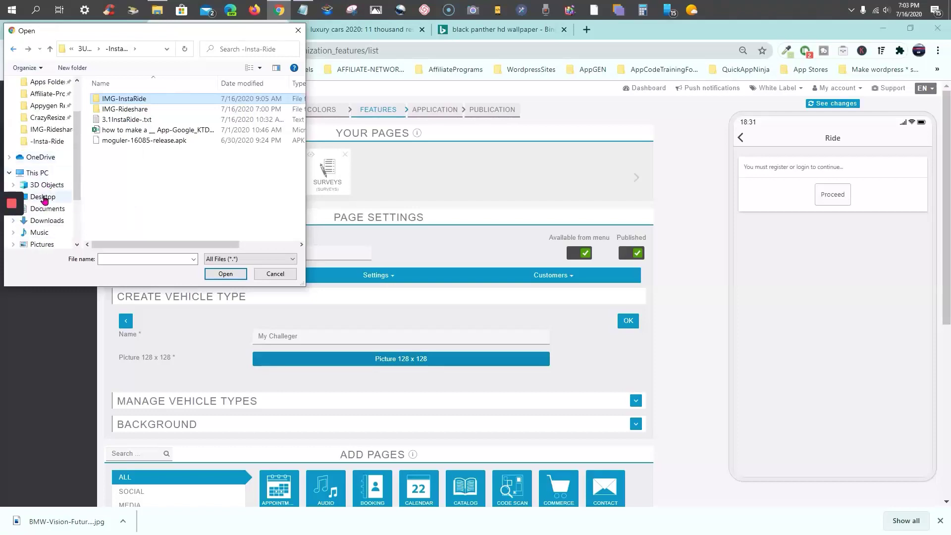
click(43, 197)
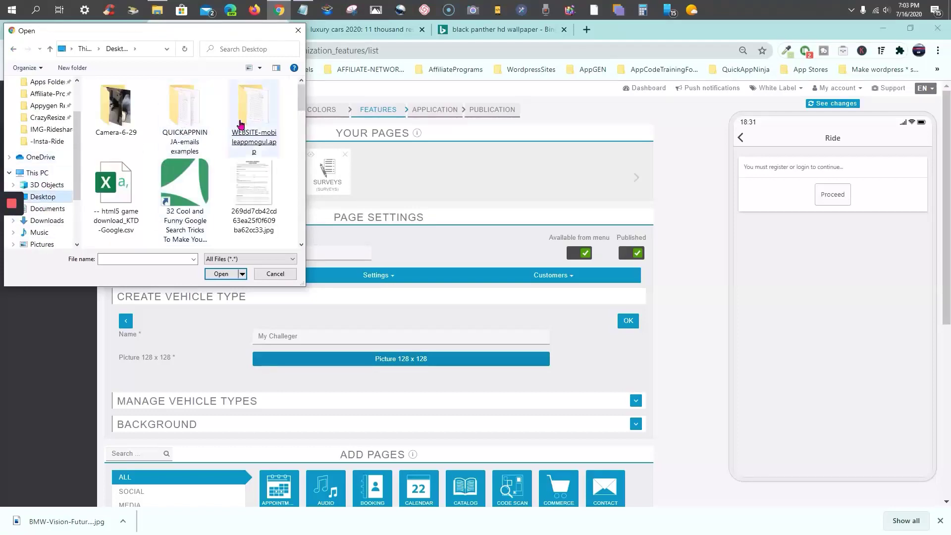
scroll(226, 123, down, 3)
scroll(218, 141, up, 2)
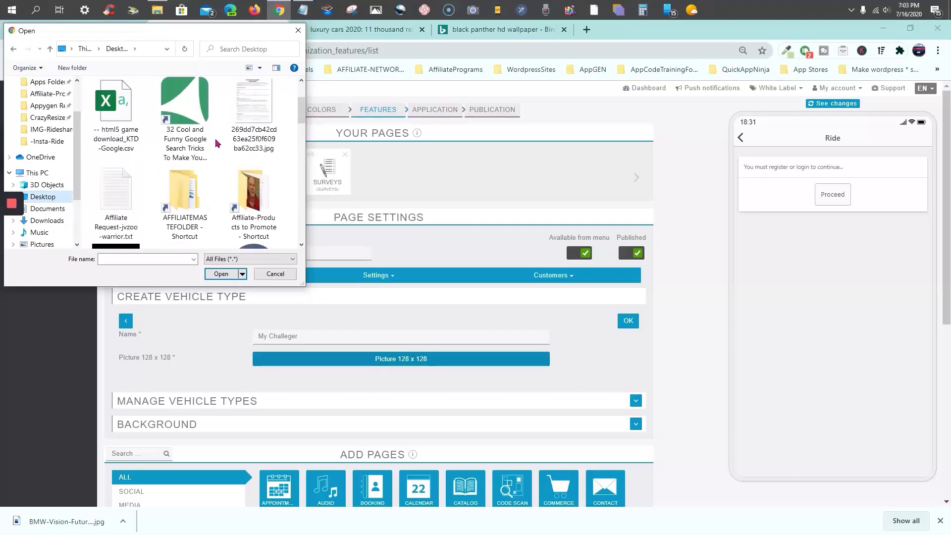
scroll(216, 143, down, 3)
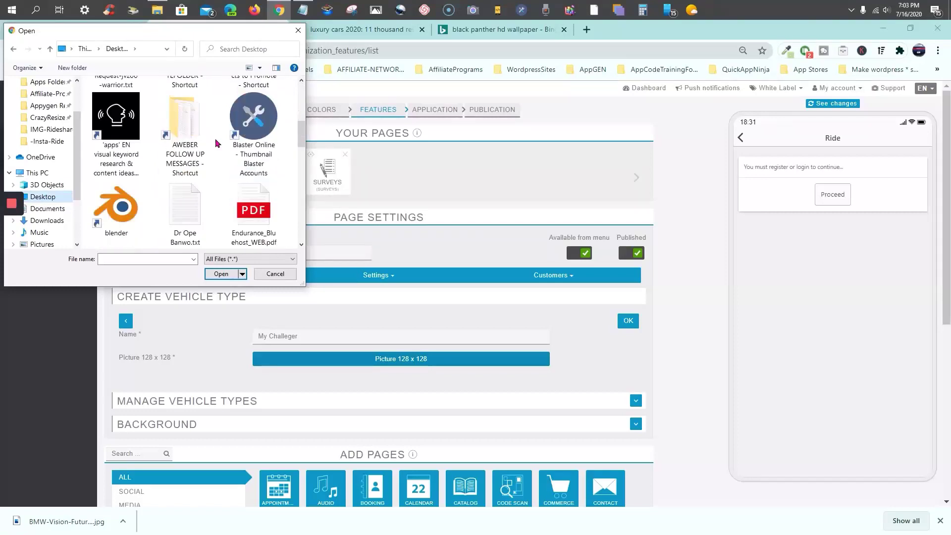
scroll(217, 143, down, 5)
click(193, 187)
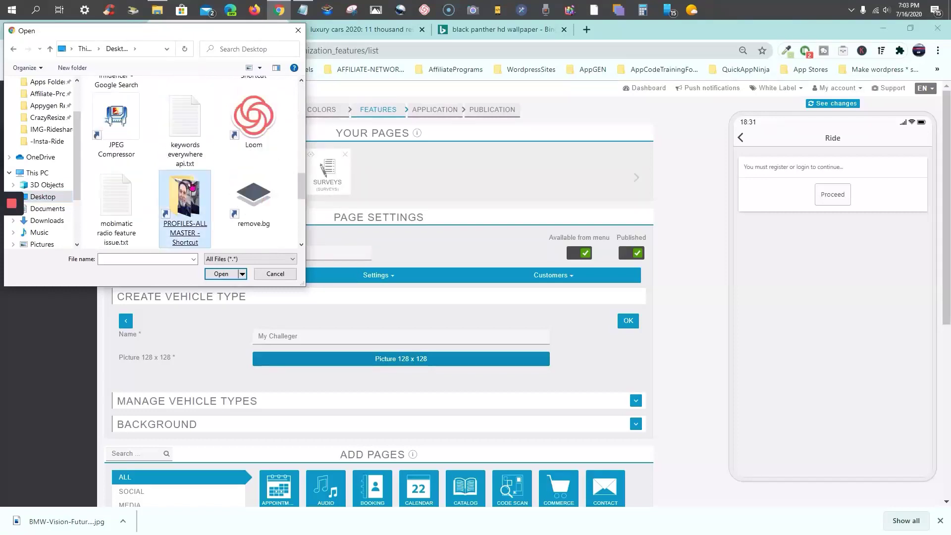
key(Return)
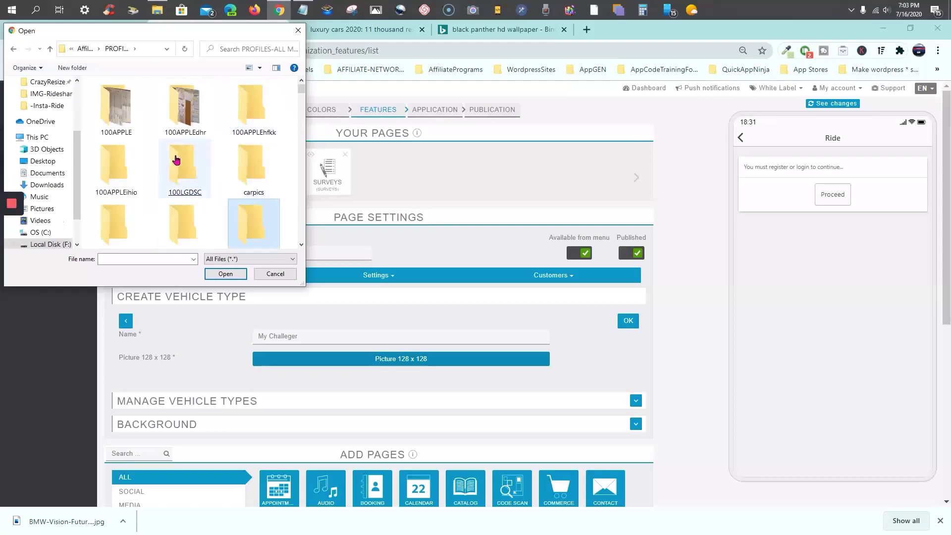
In the carpics folder, pick appmogul2.jpg and upload it as the vehicle picture
double_click(250, 166)
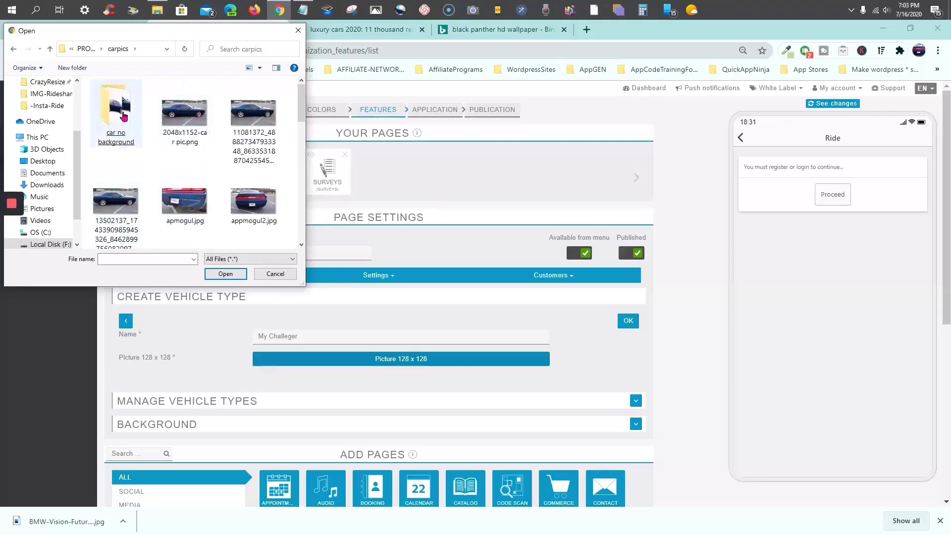
click(244, 159)
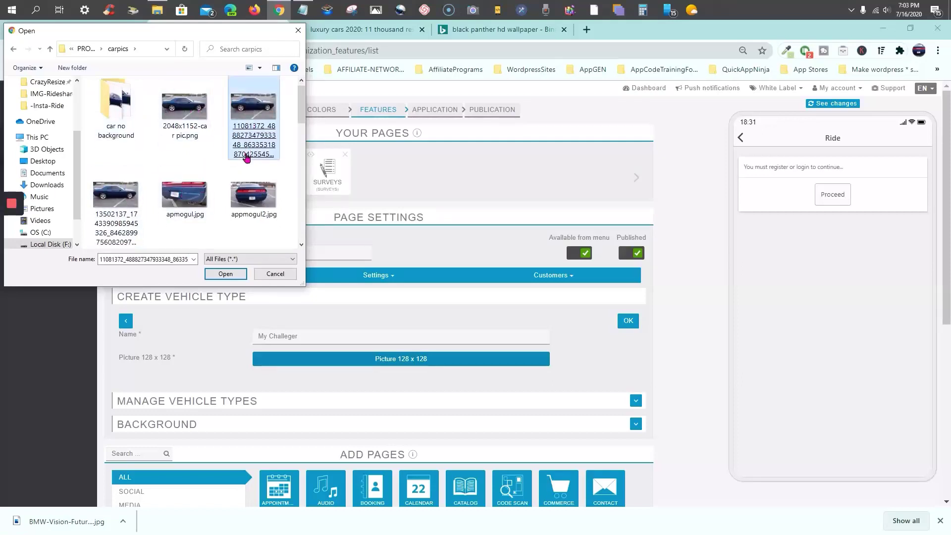
scroll(244, 161, down, 2)
click(242, 130)
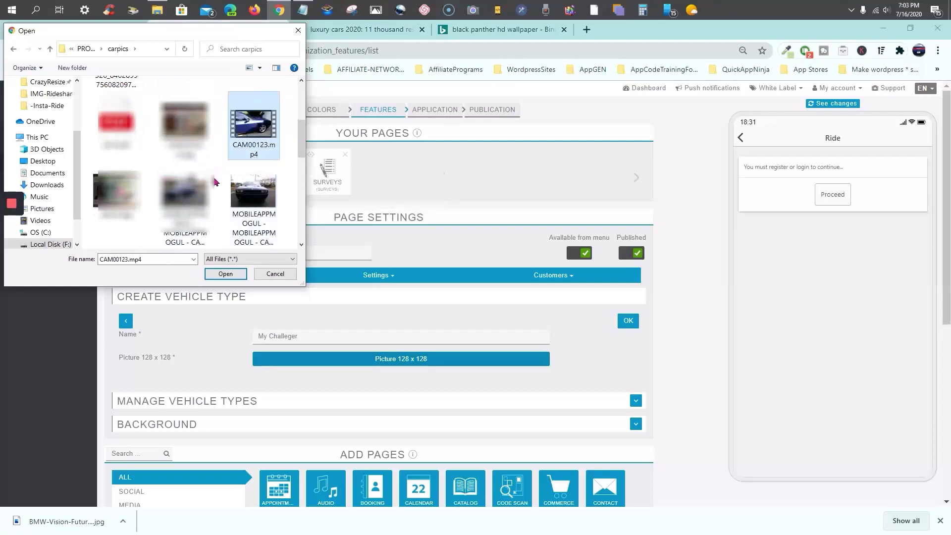
scroll(199, 164, up, 1)
click(186, 198)
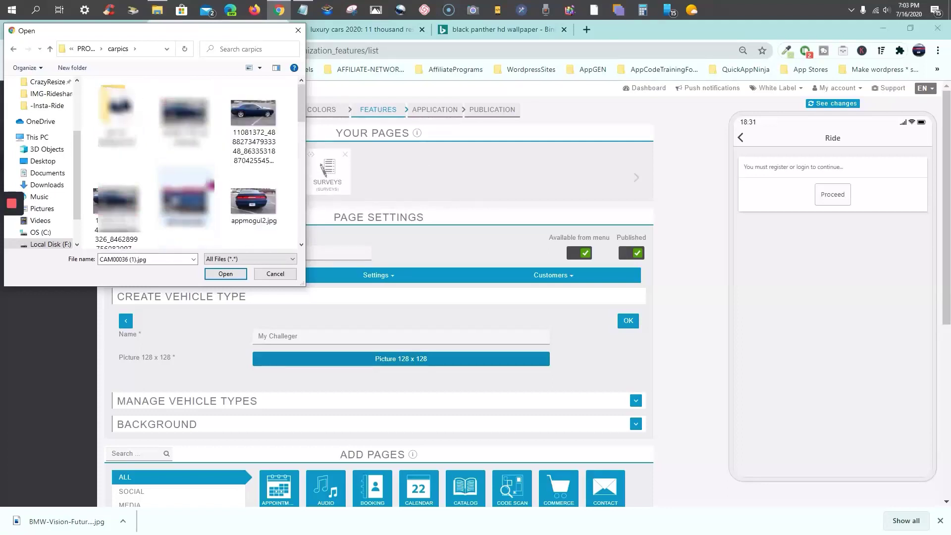
click(256, 208)
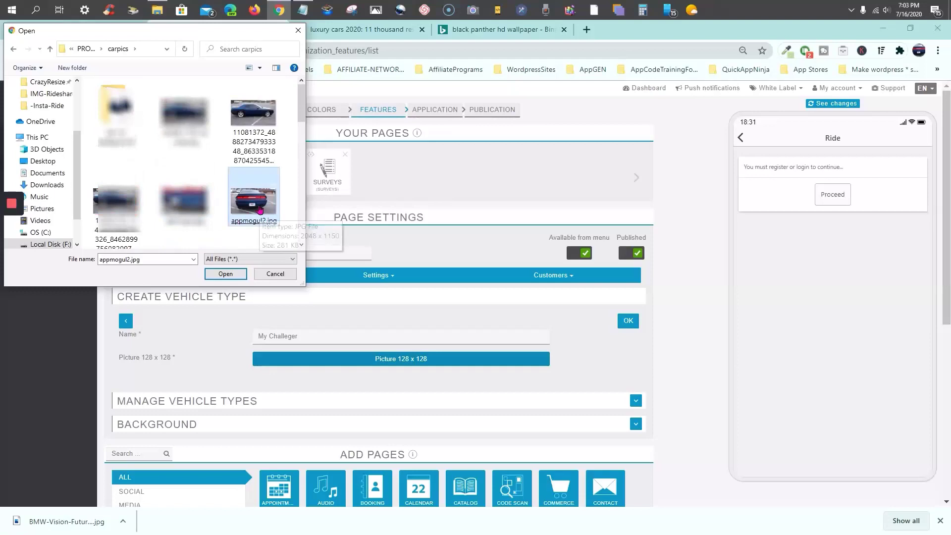
double_click(256, 208)
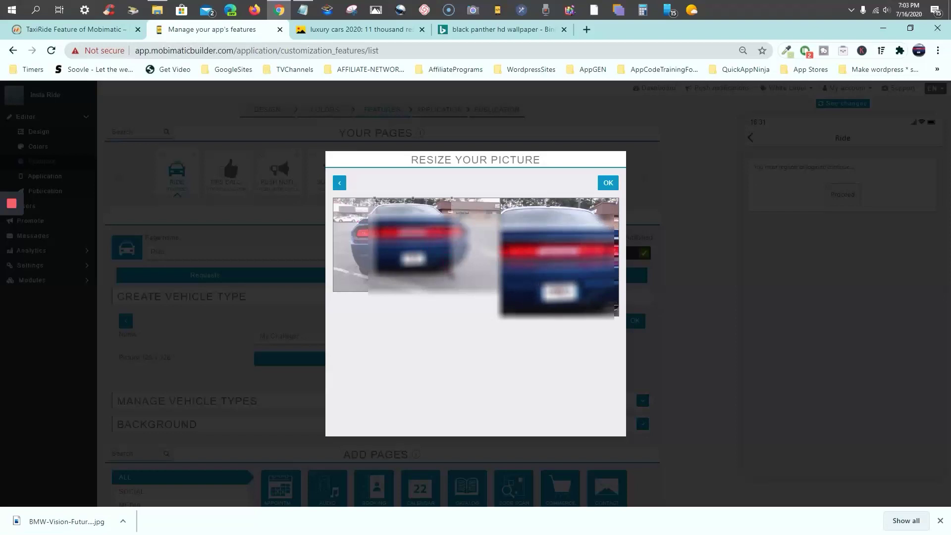
drag(453, 275, 469, 293)
drag(421, 245, 393, 245)
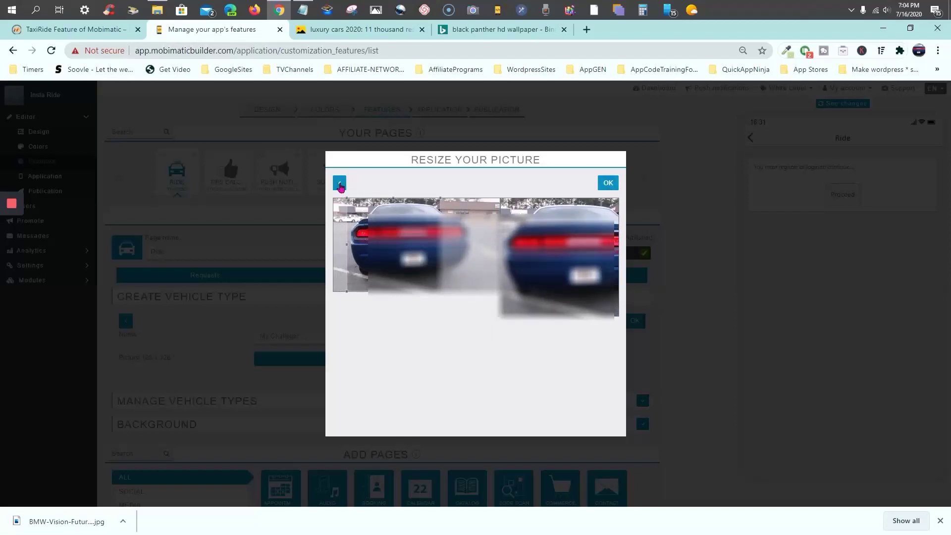
click(339, 184)
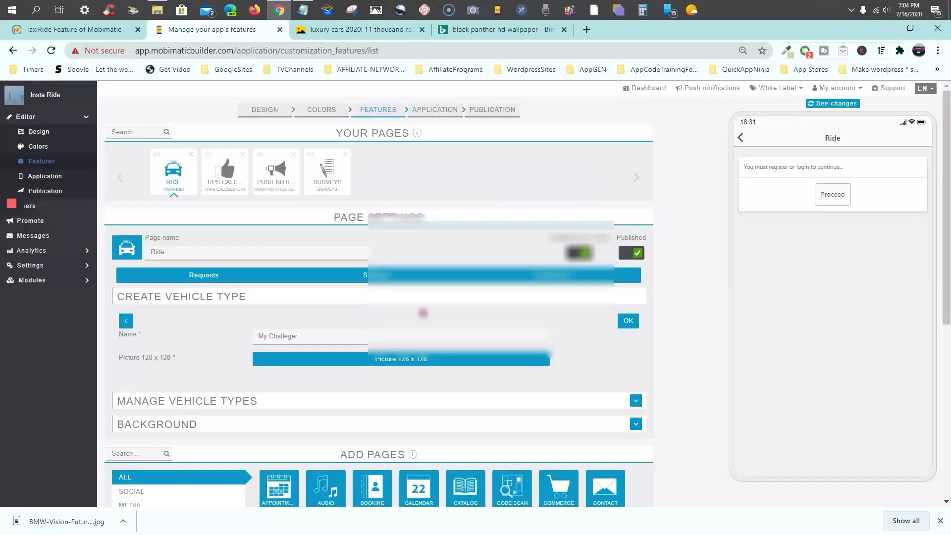
click(465, 365)
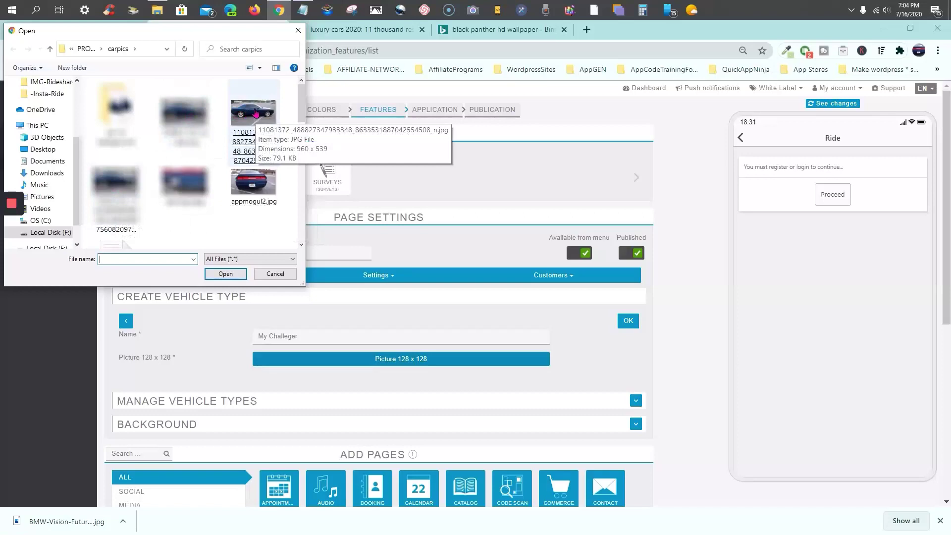
scroll(263, 210, down, 1)
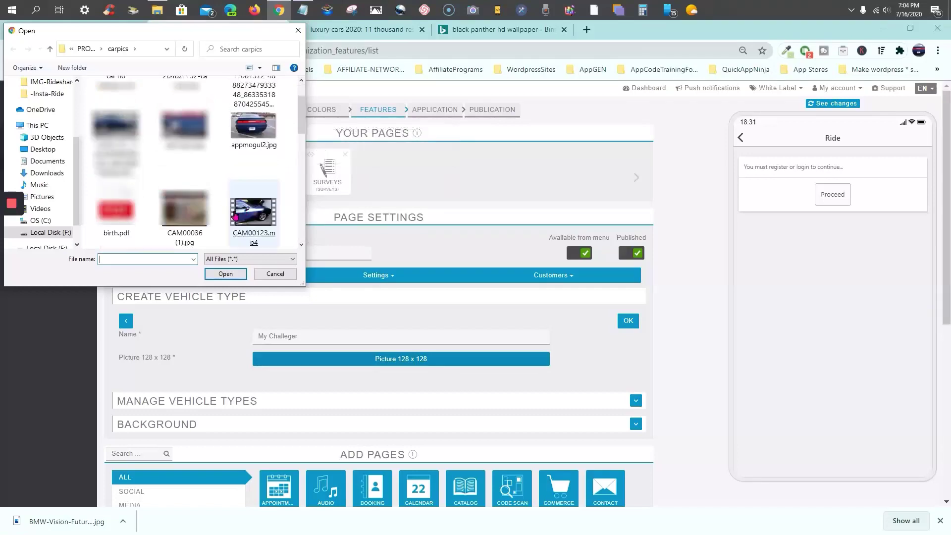
scroll(235, 214, down, 1)
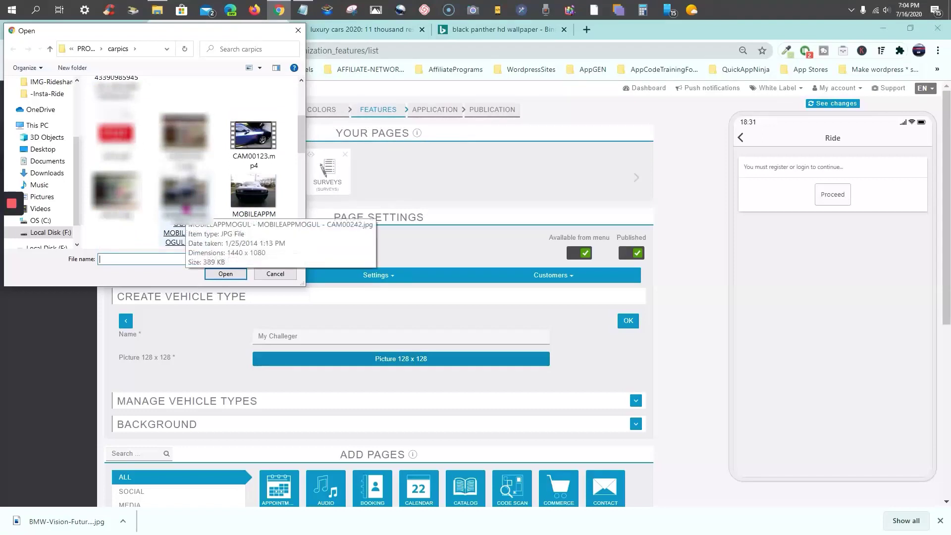
scroll(261, 200, down, 1)
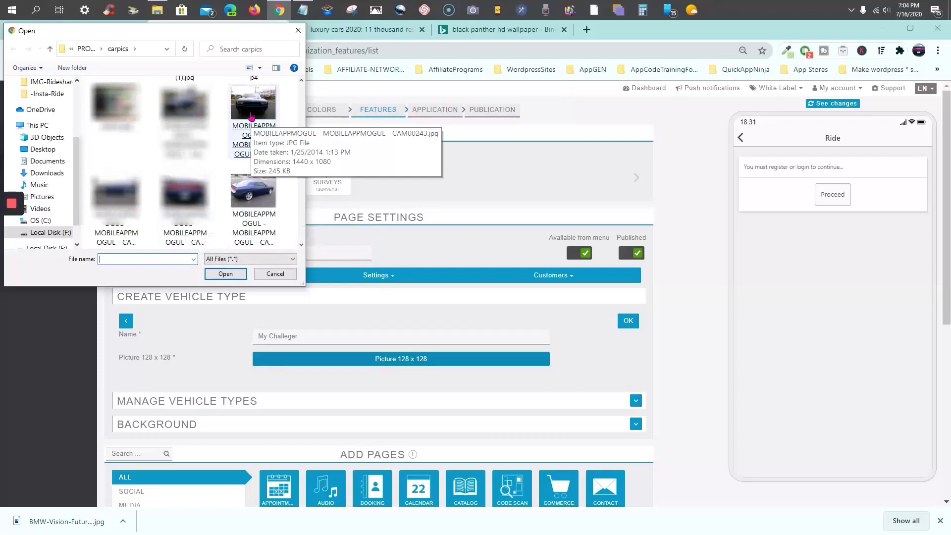
Upload the blue Challenger photo, confirm its crop, and save the My Challenger vehicle type
double_click(248, 204)
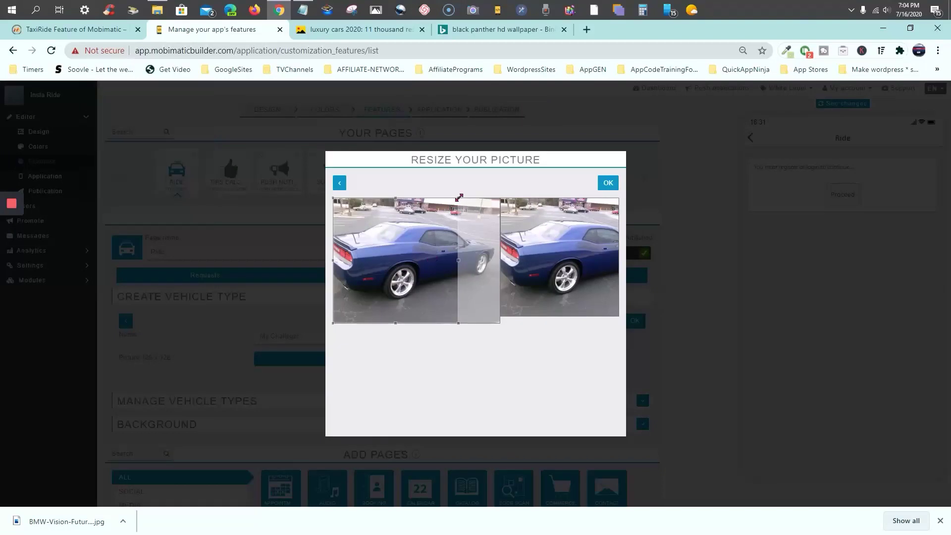
click(605, 185)
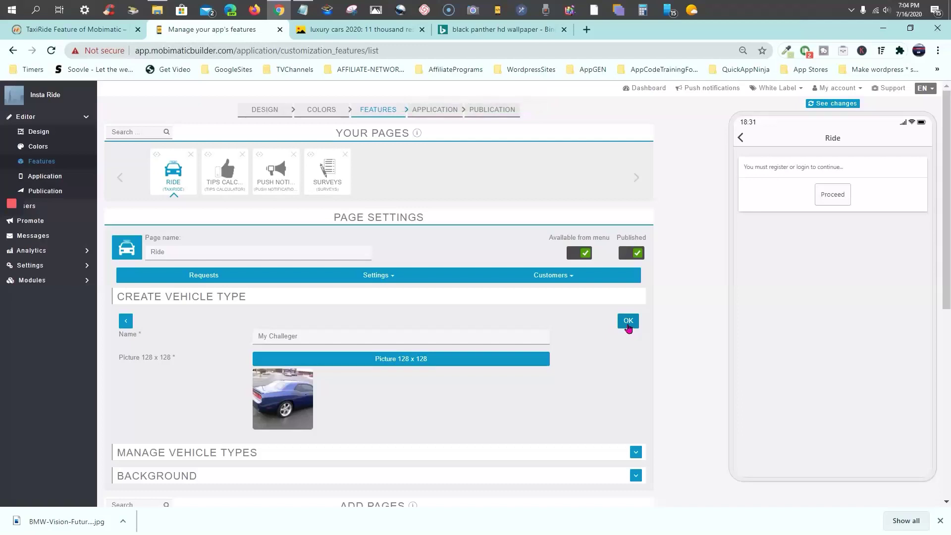
click(627, 325)
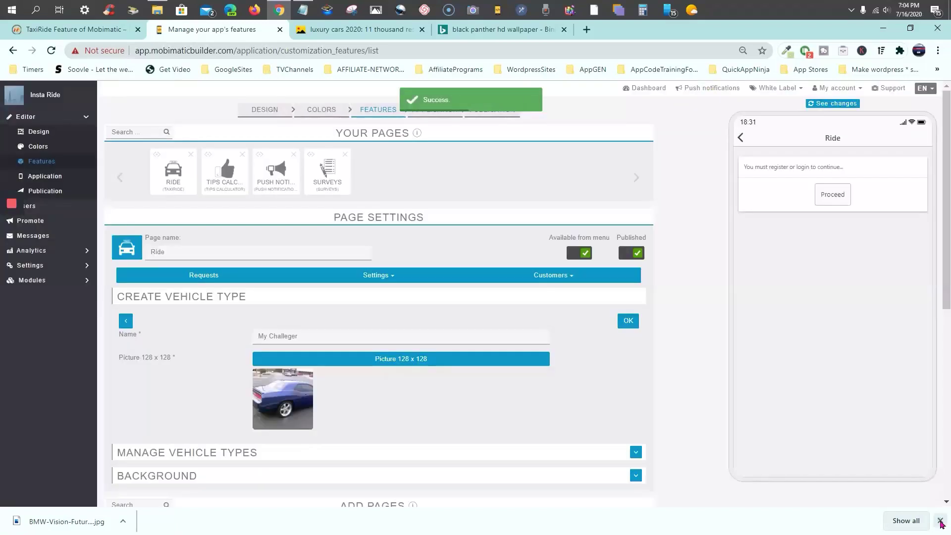
Close Chrome's download bar and leave the Create Vehicle Type form
click(940, 520)
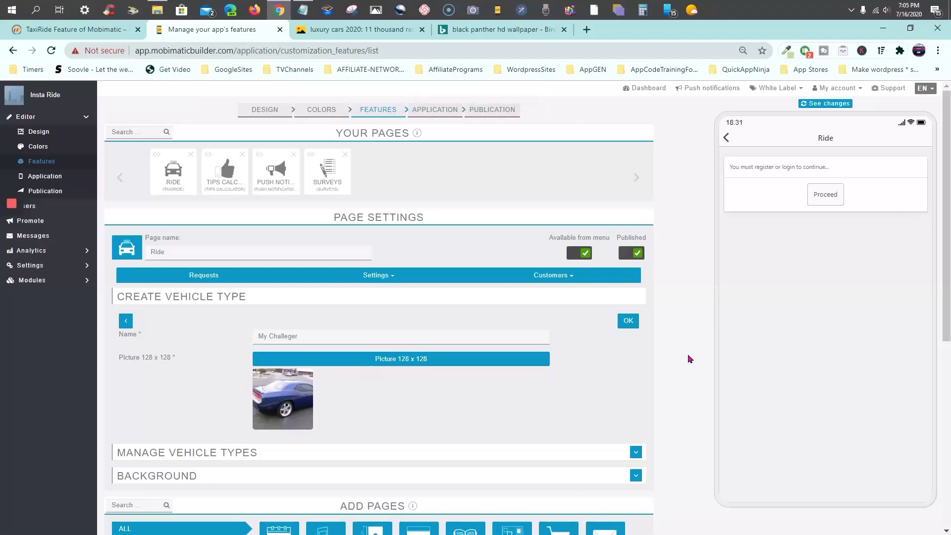
scroll(688, 355, down, 3)
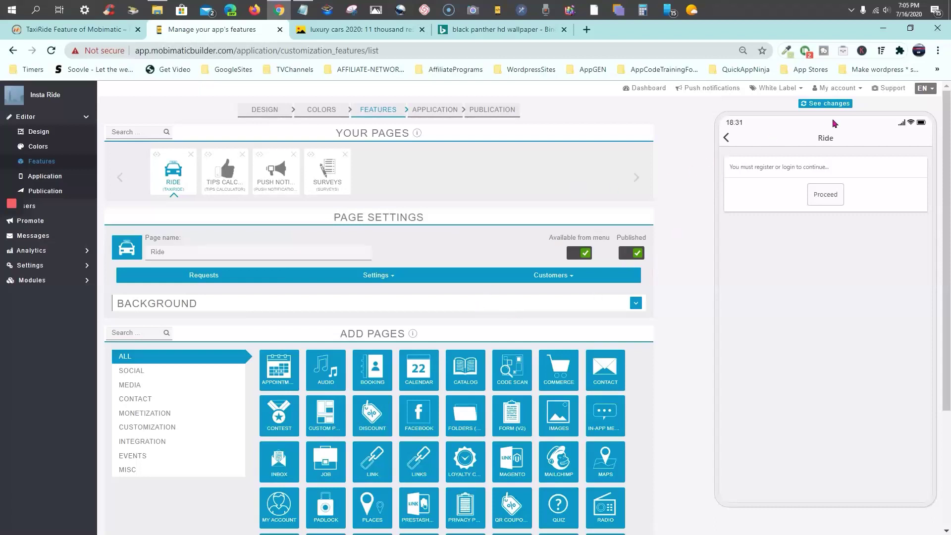
click(397, 281)
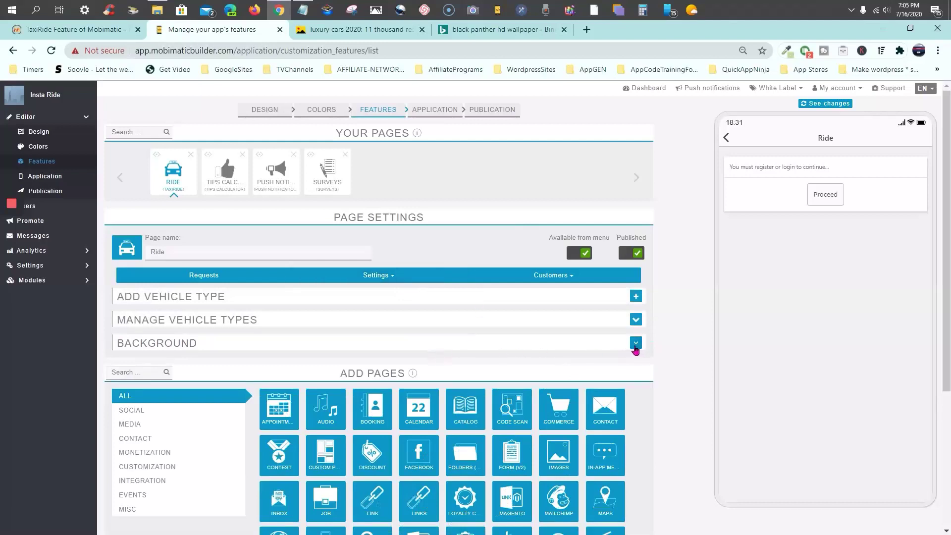
Return the preview to the RideShare home screen and open the Customers dropdown
click(727, 141)
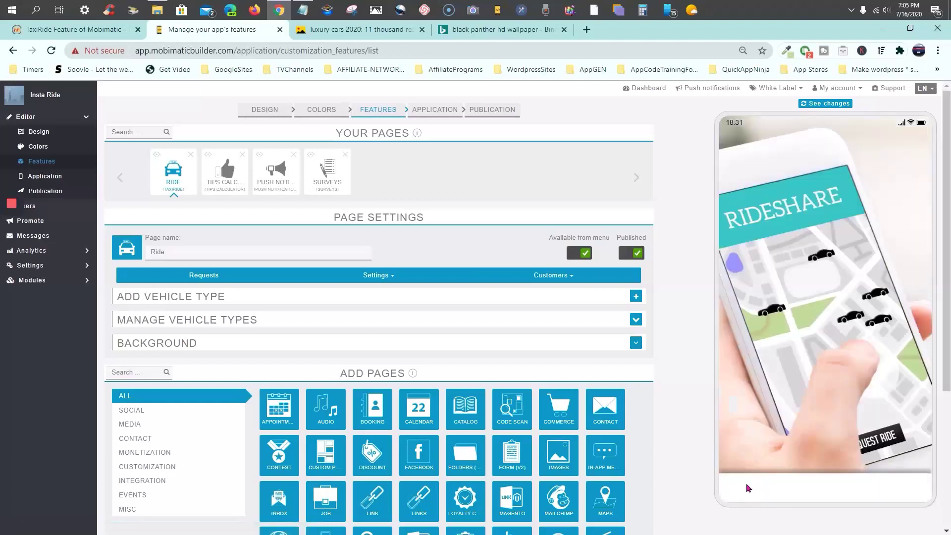
scroll(748, 488, down, 2)
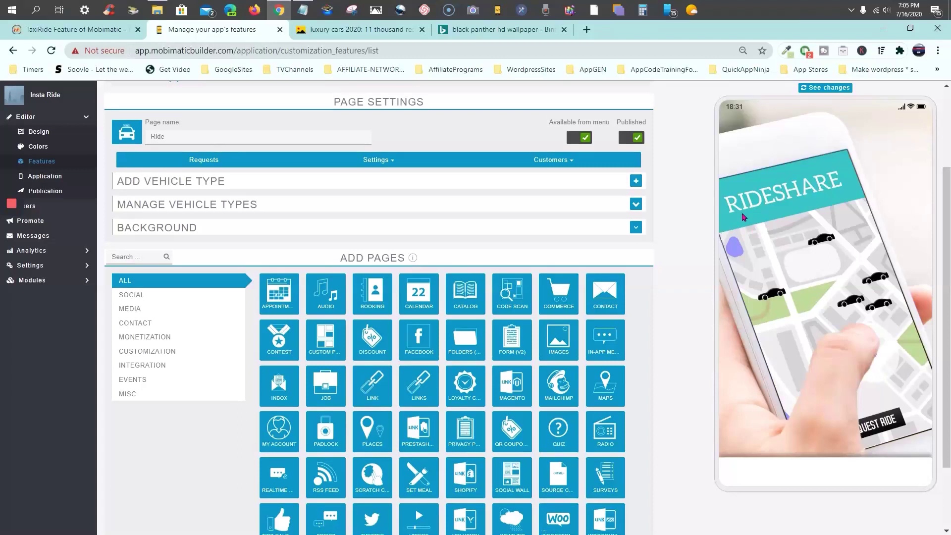
scroll(743, 217, up, 2)
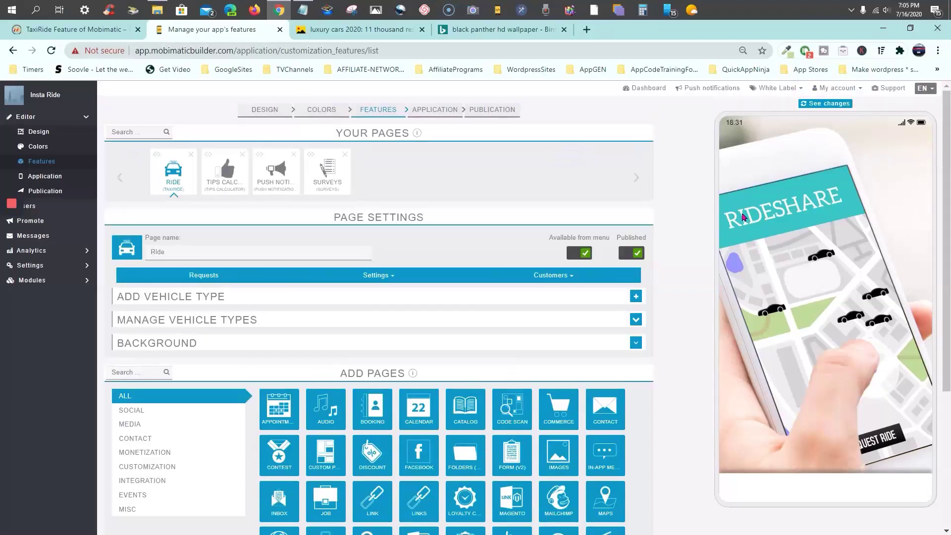
click(558, 279)
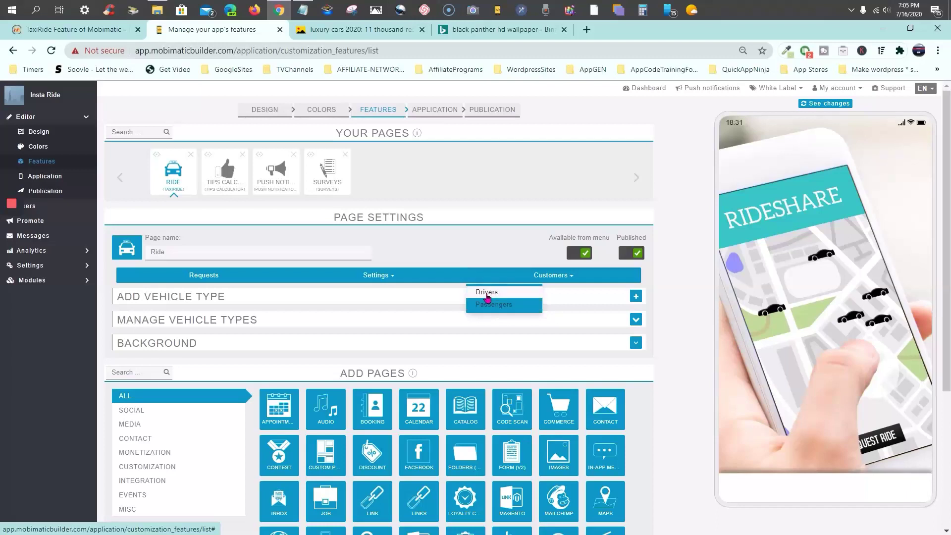
Switch the list to Drivers, which is empty, and reload the preview via See changes
click(486, 297)
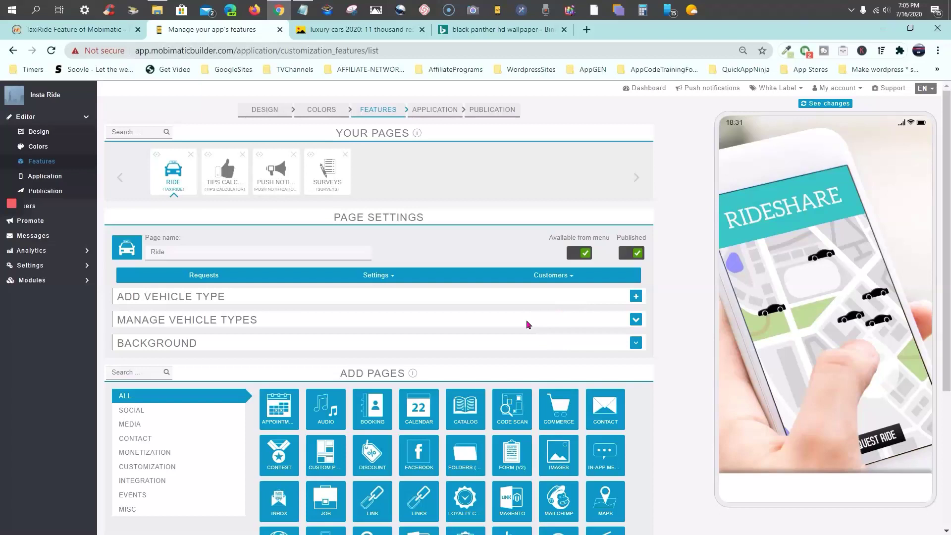
click(588, 277)
click(582, 297)
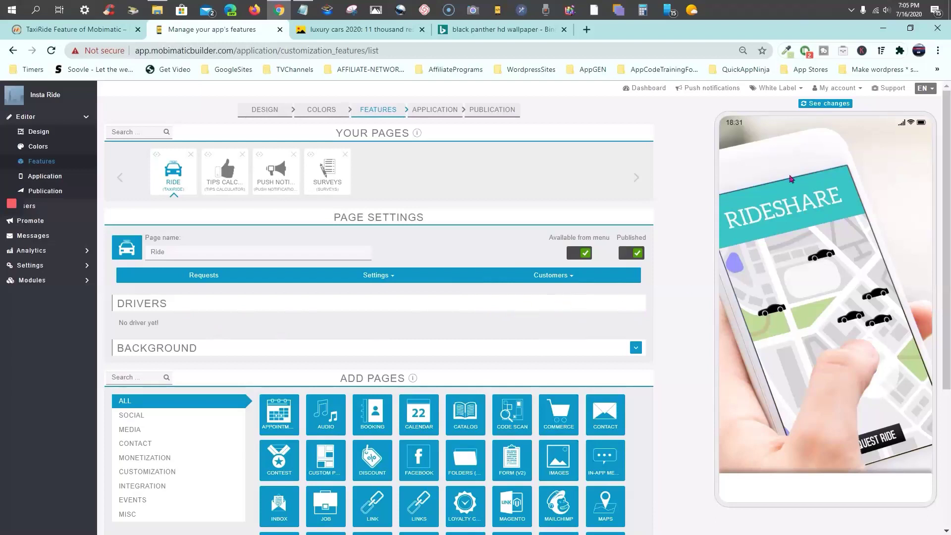
click(826, 105)
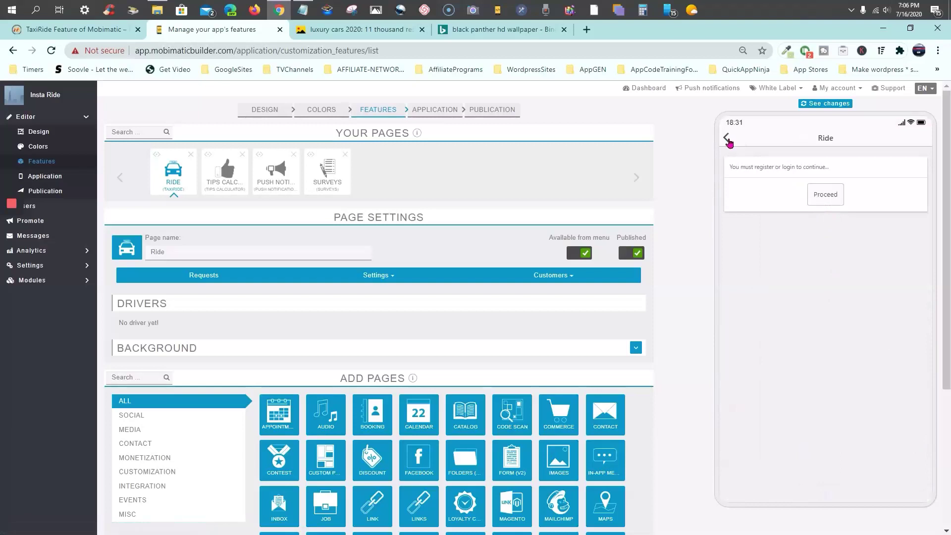
In the preview, go from the home screen through My account to the Ride page's login
click(727, 139)
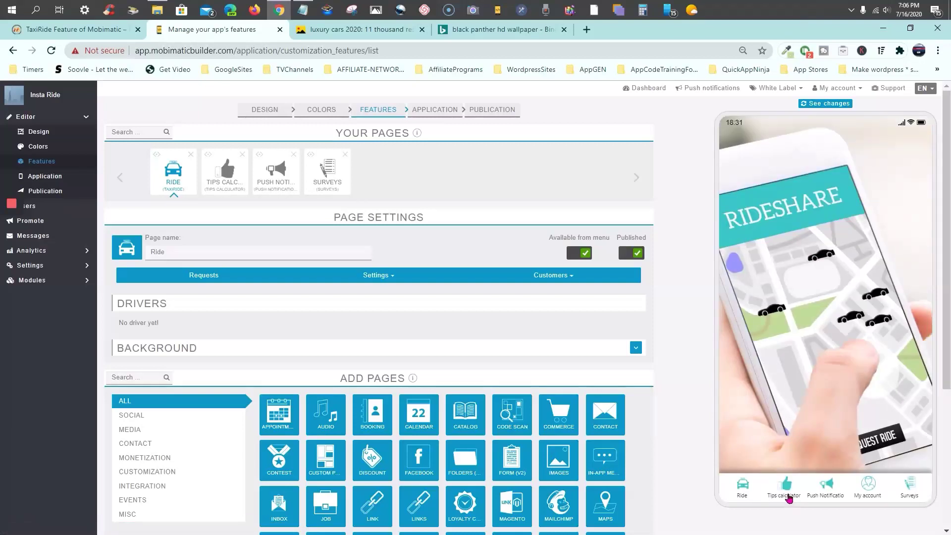
click(868, 487)
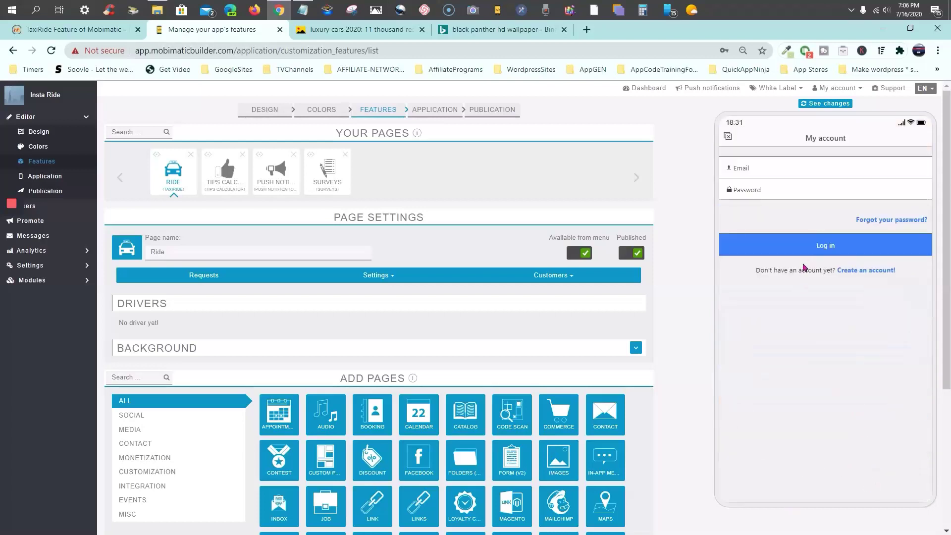
click(729, 138)
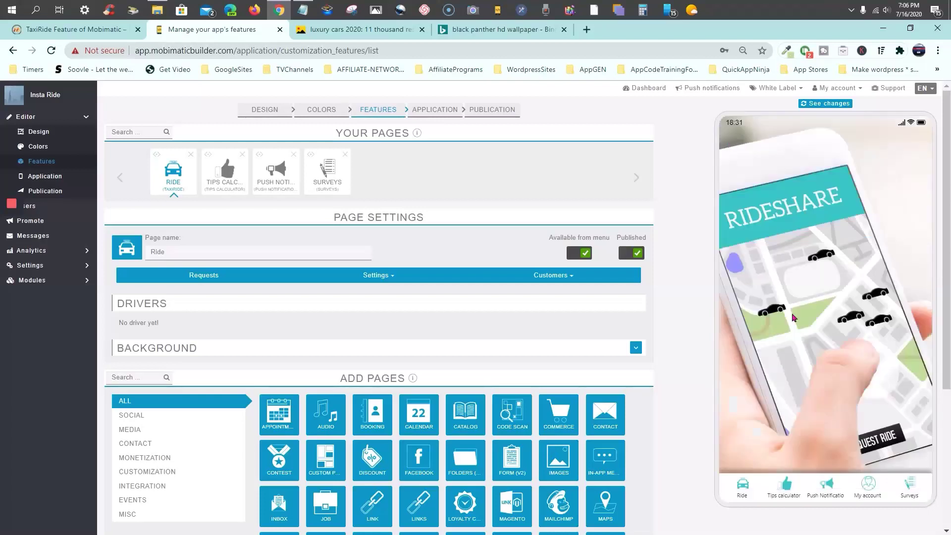
click(740, 498)
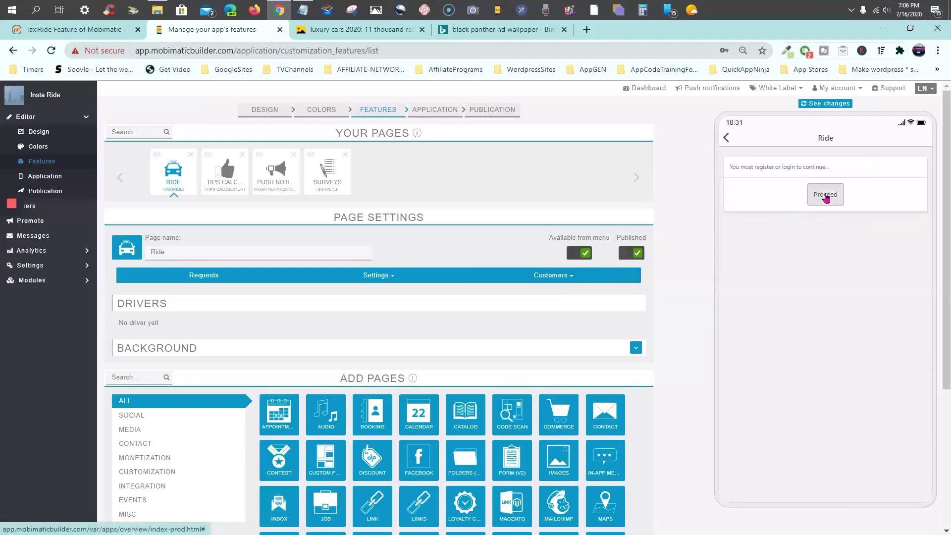
click(822, 194)
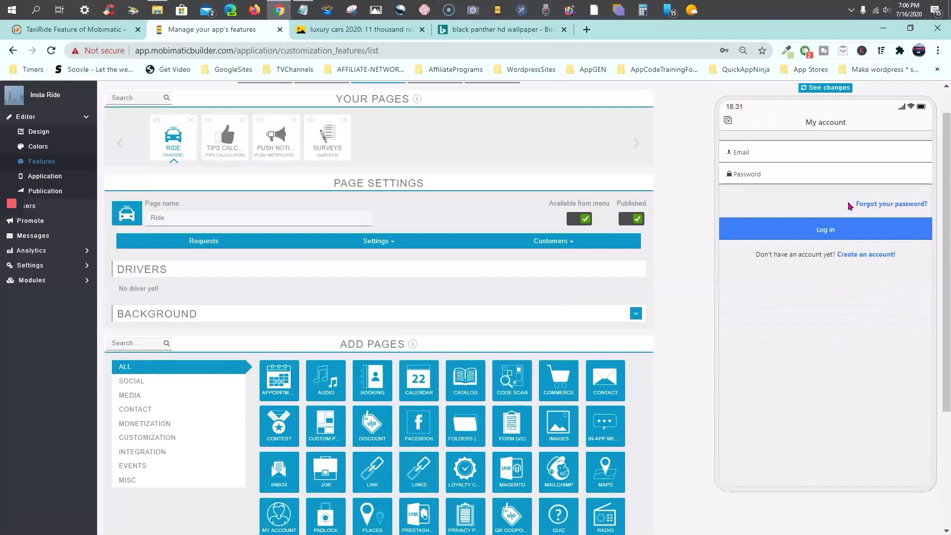
Fill the login email and password from Chrome's saved credentials
click(818, 152)
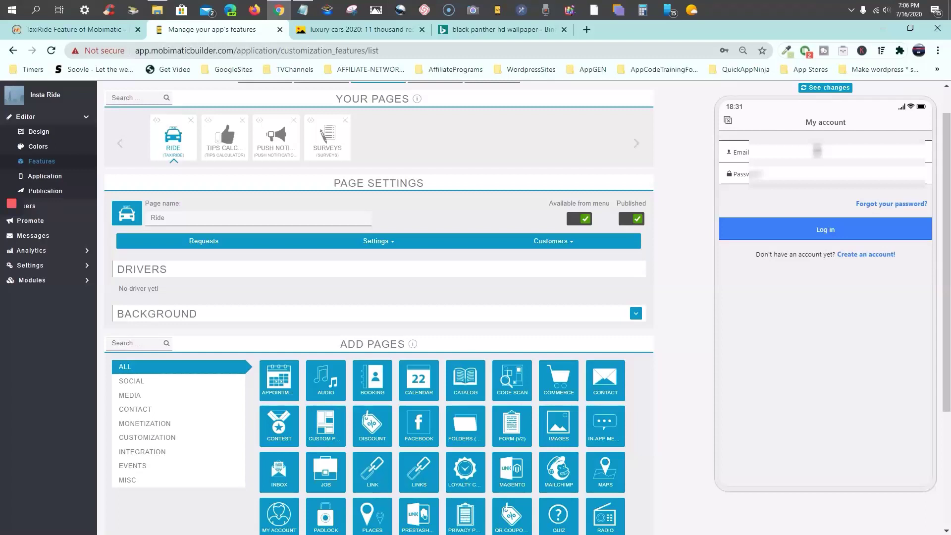
click(817, 151)
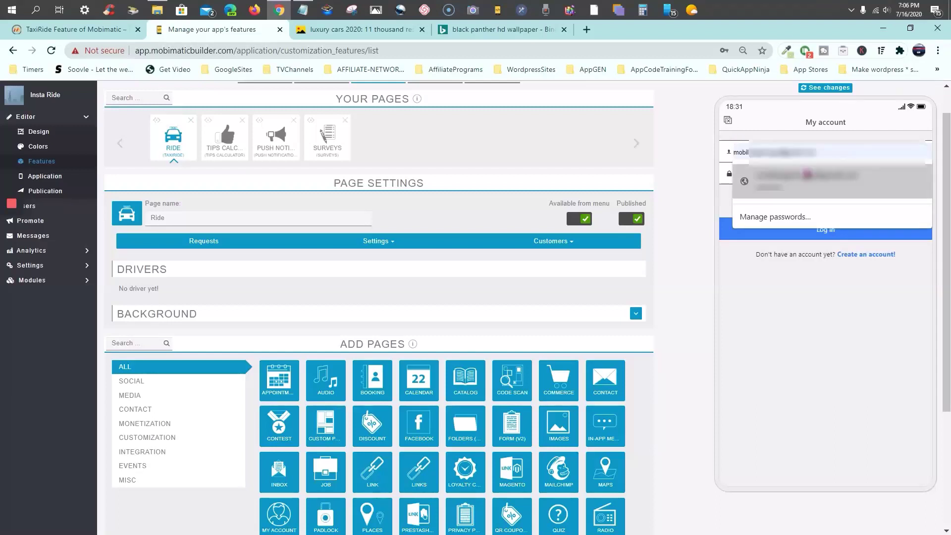
click(808, 172)
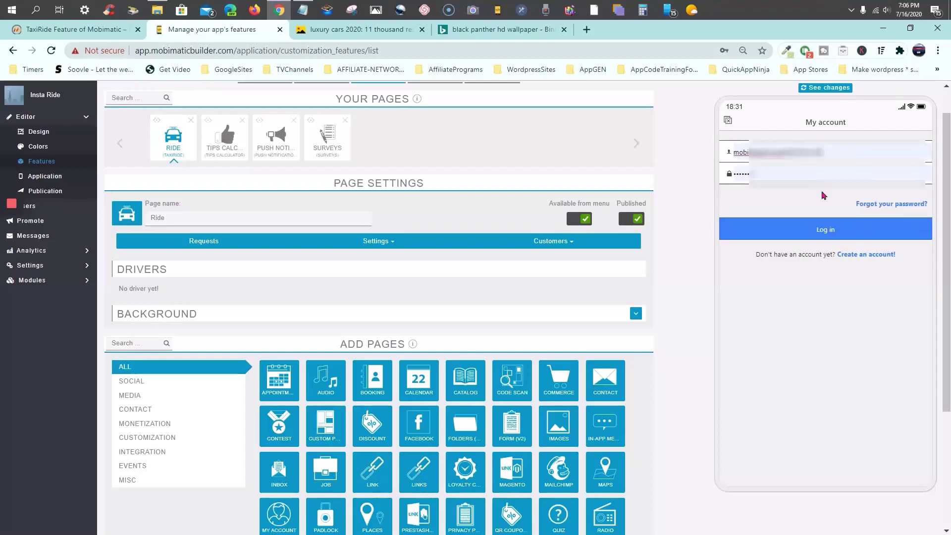
Start a new account in the preview and fill in the first and last name
click(865, 255)
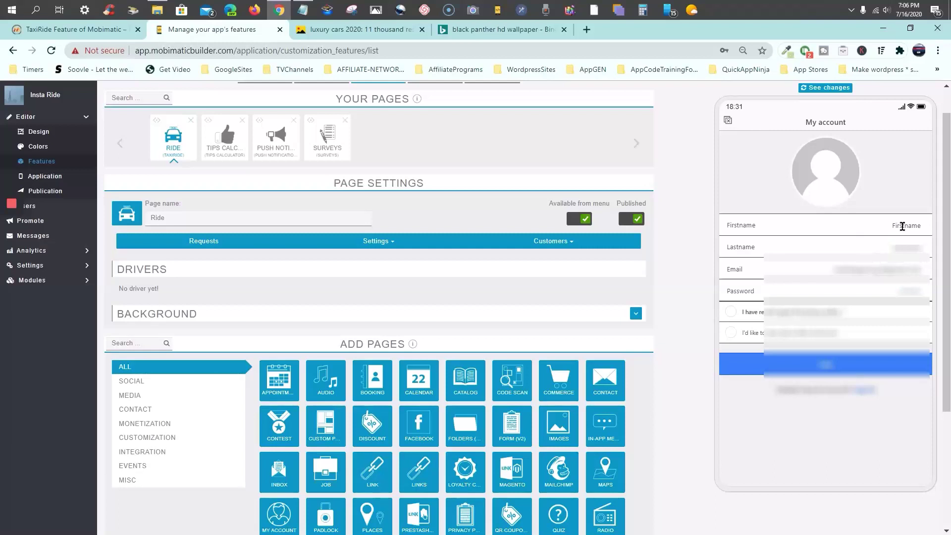
click(876, 224)
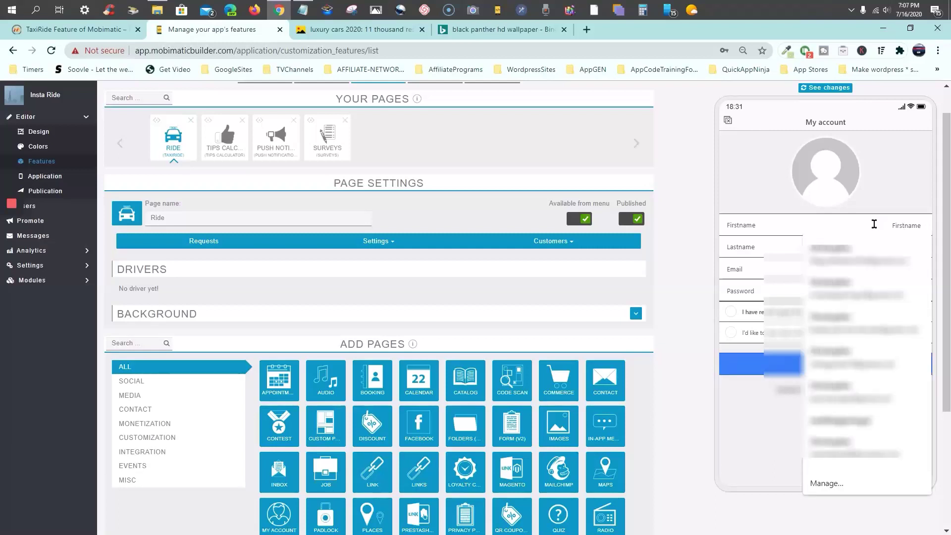
text(test)
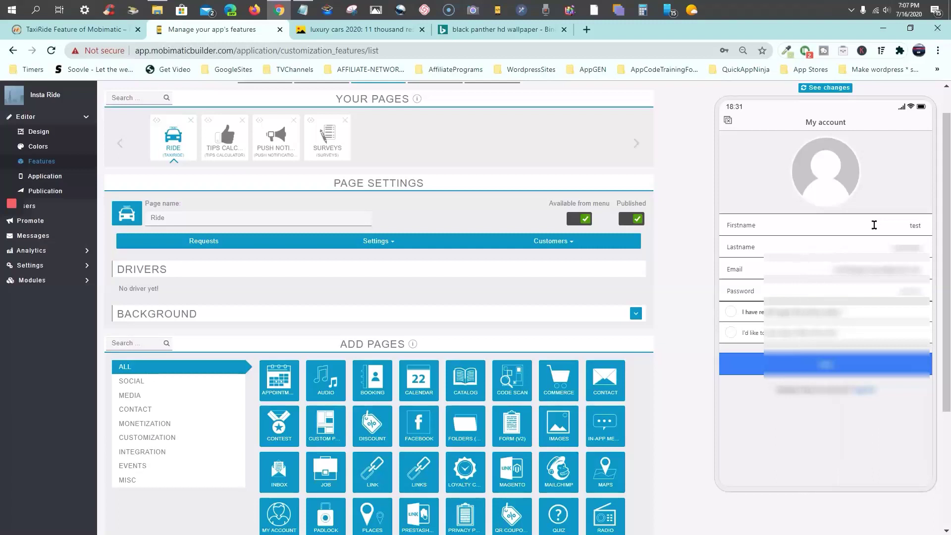
click(922, 246)
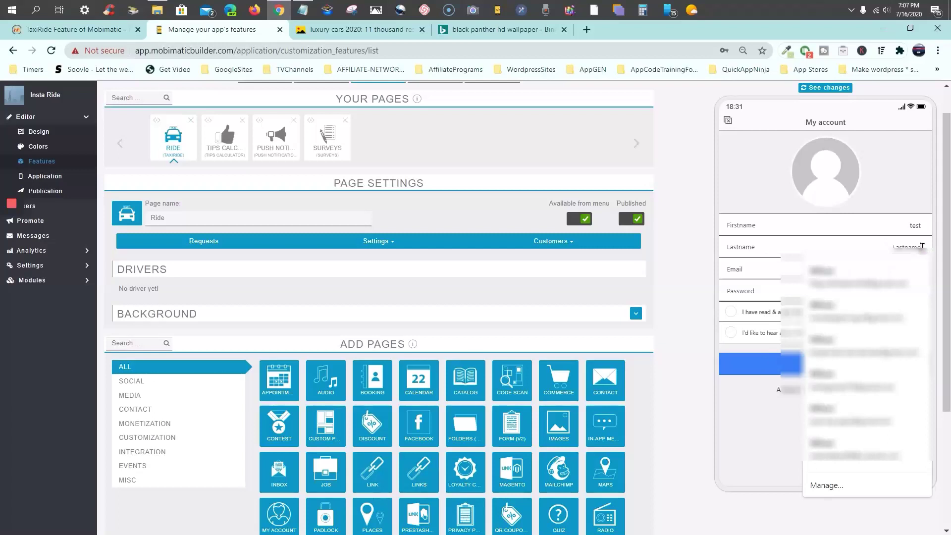
text(de)
text(e)
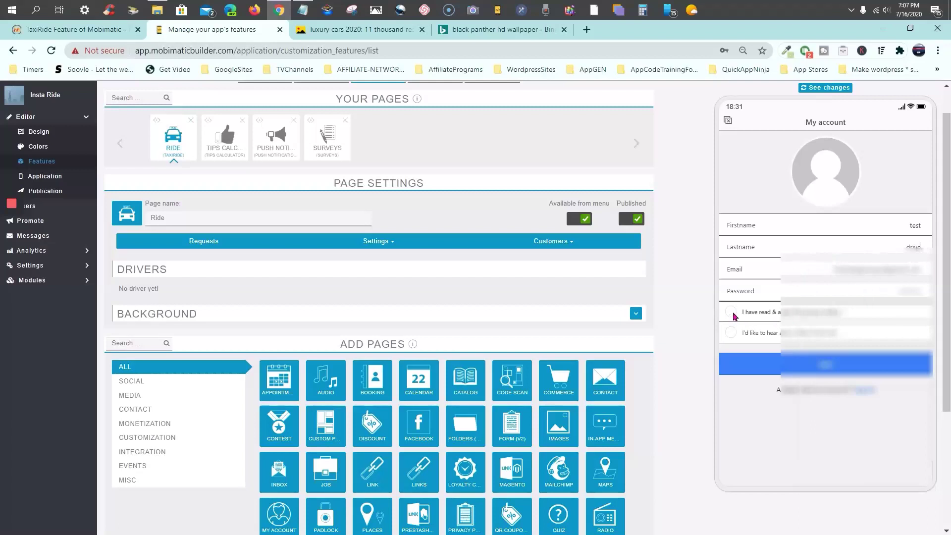
Review the privacy policy, then submit the registration and dismiss the thanks message
click(756, 317)
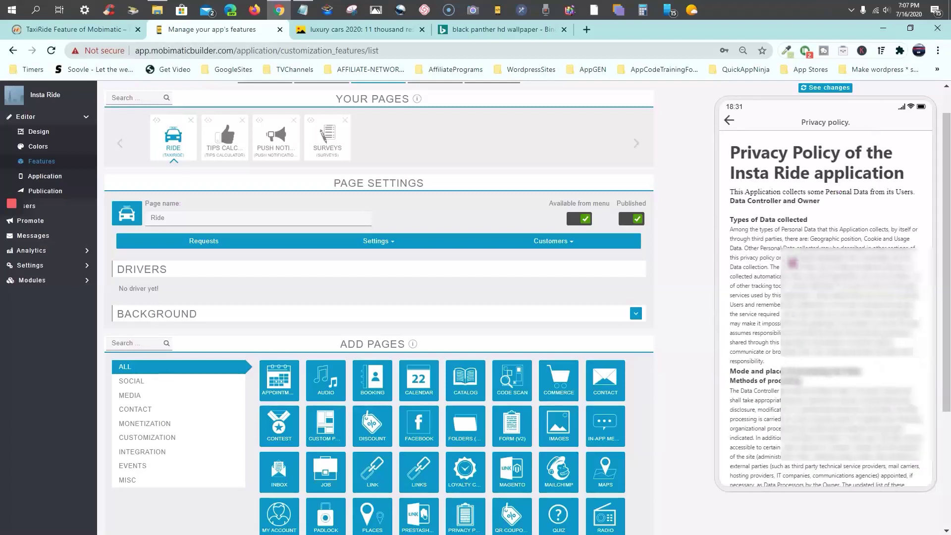
scroll(807, 226, down, 5)
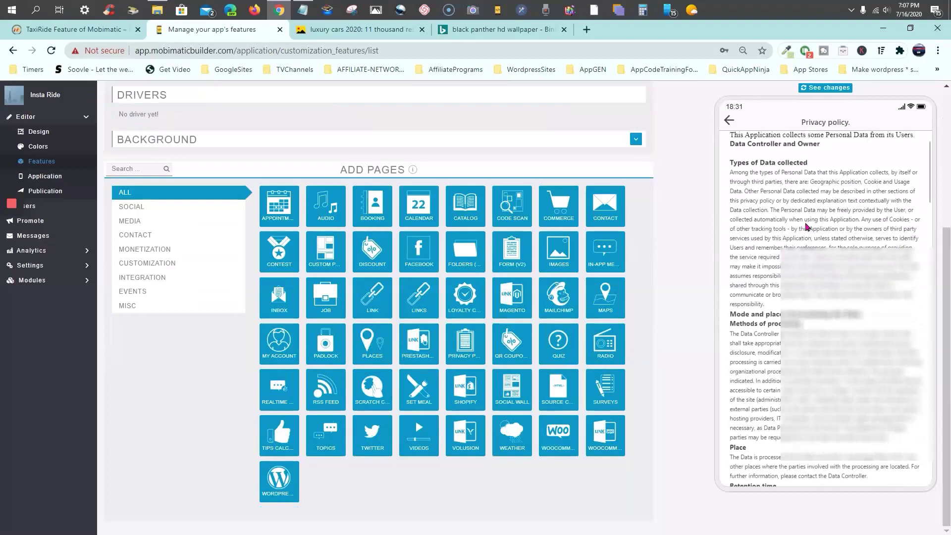
scroll(807, 226, up, 5)
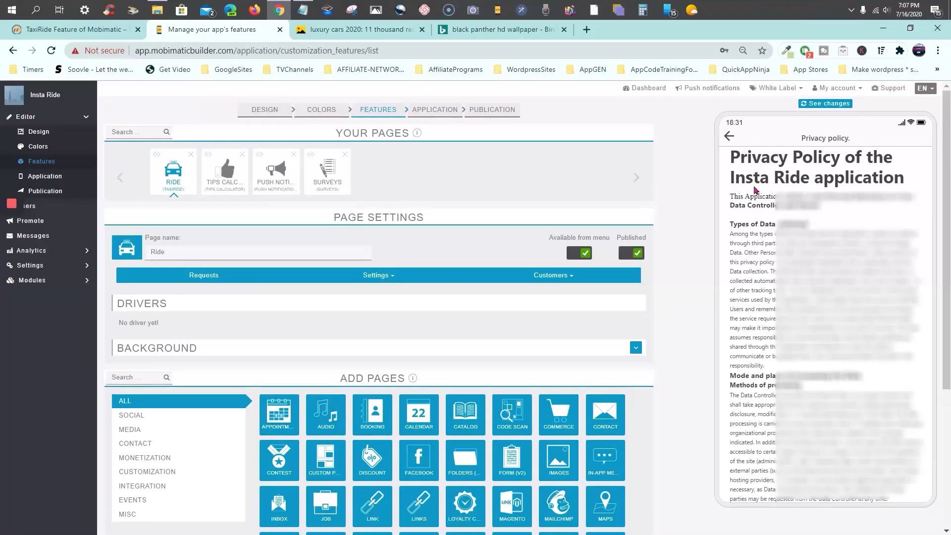
scroll(761, 254, down, 5)
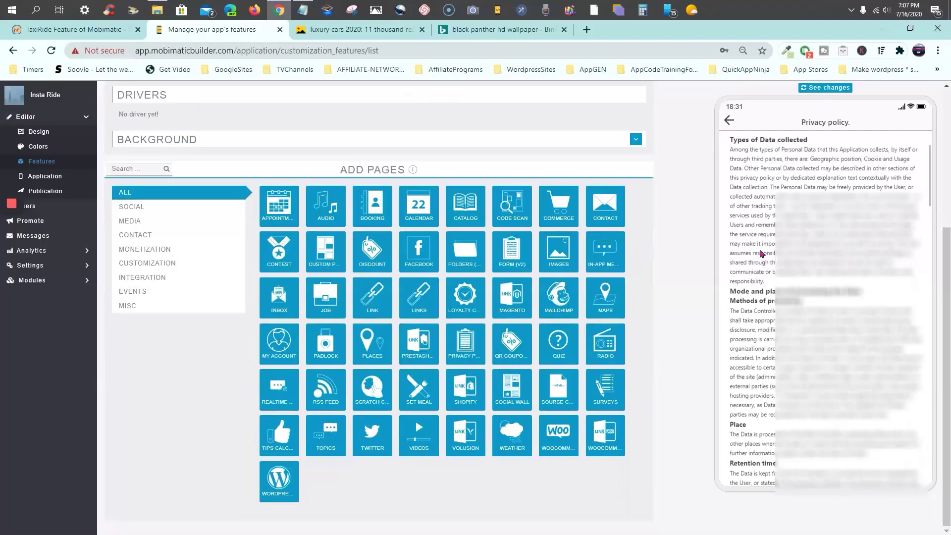
scroll(761, 253, up, 5)
click(728, 135)
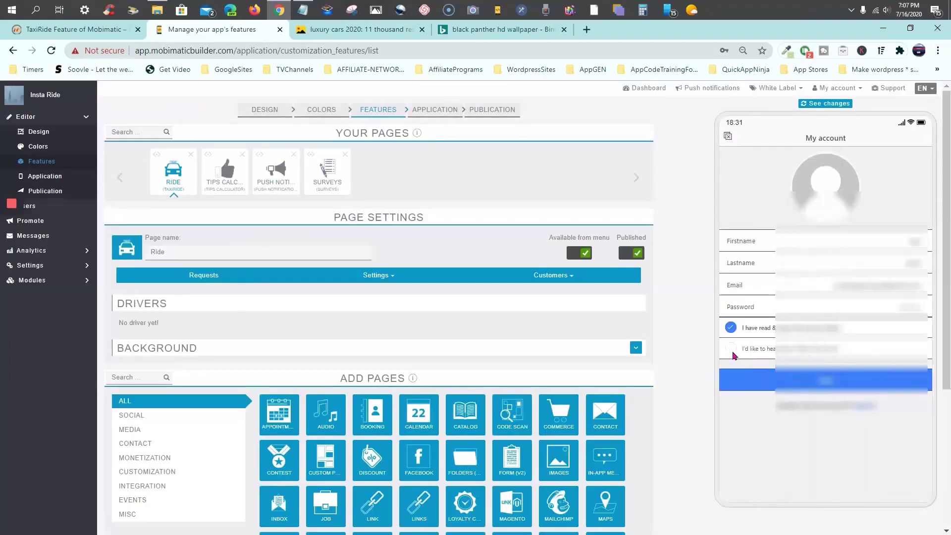
click(832, 384)
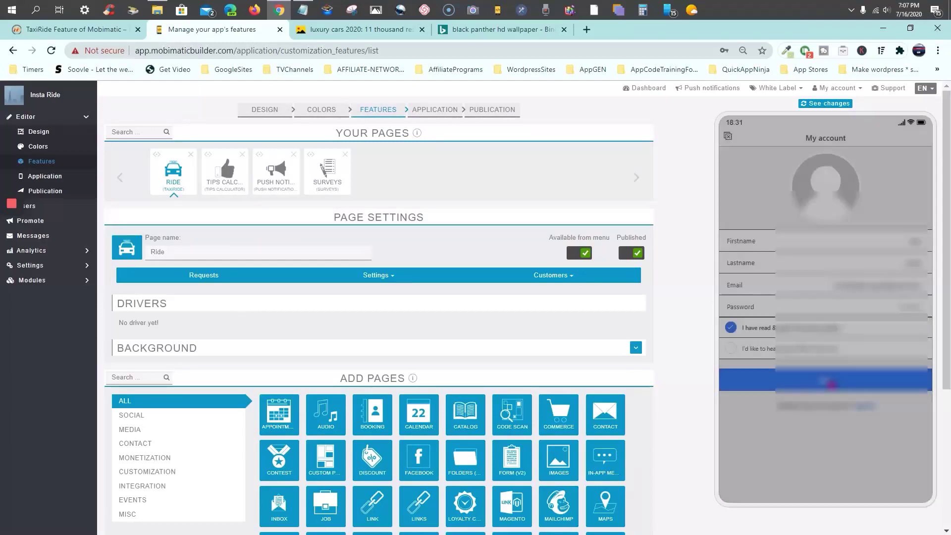
click(762, 68)
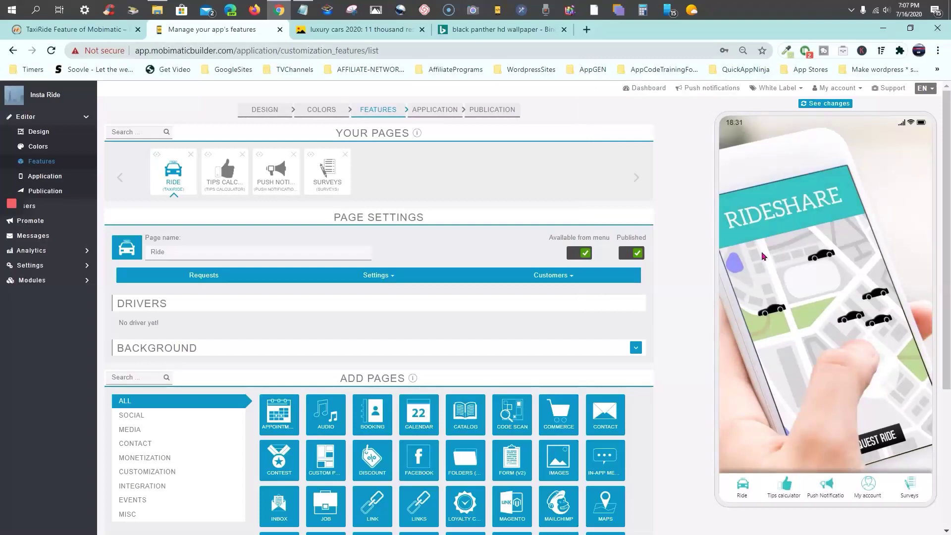
Enter the preview's Ride page as a Passenger, check My account, then reopen the booking map
click(744, 493)
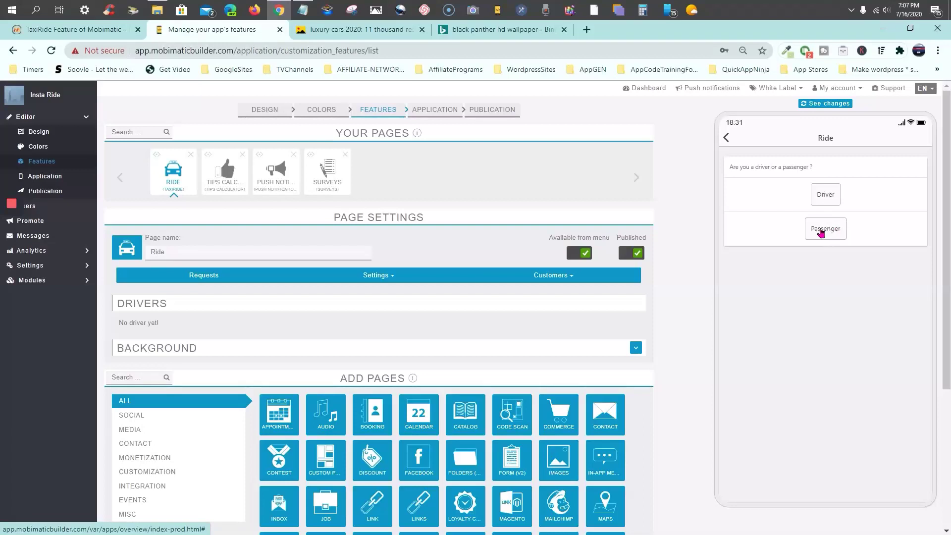
click(822, 231)
scroll(842, 317, down, 1)
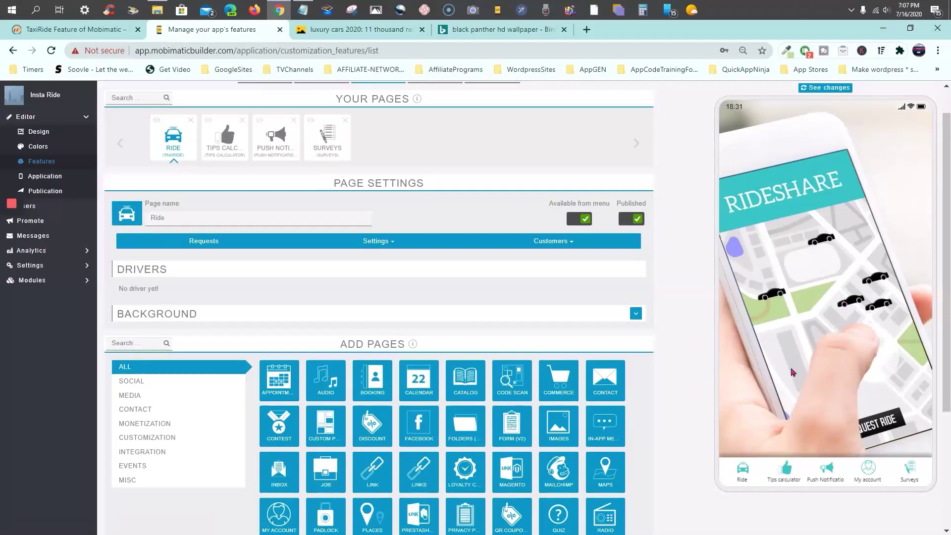
scroll(809, 238, up, 1)
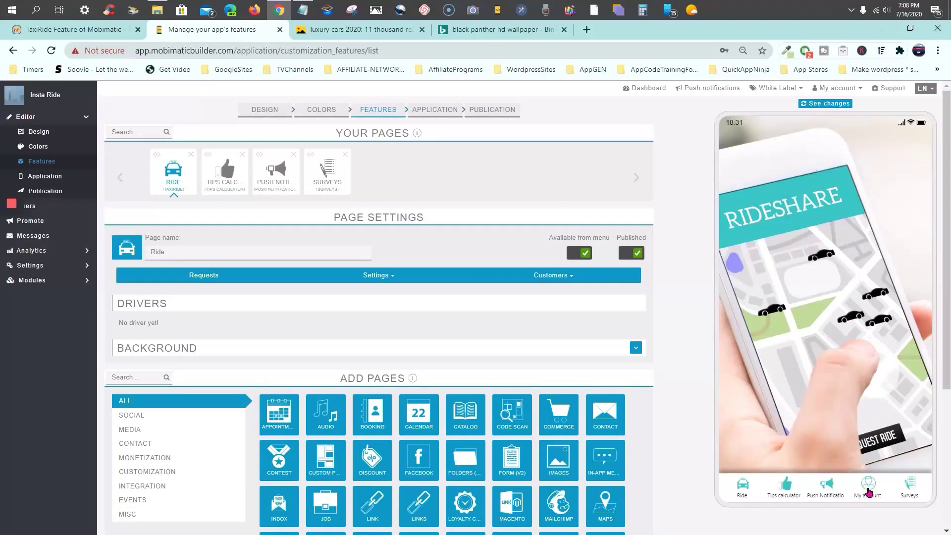
click(869, 492)
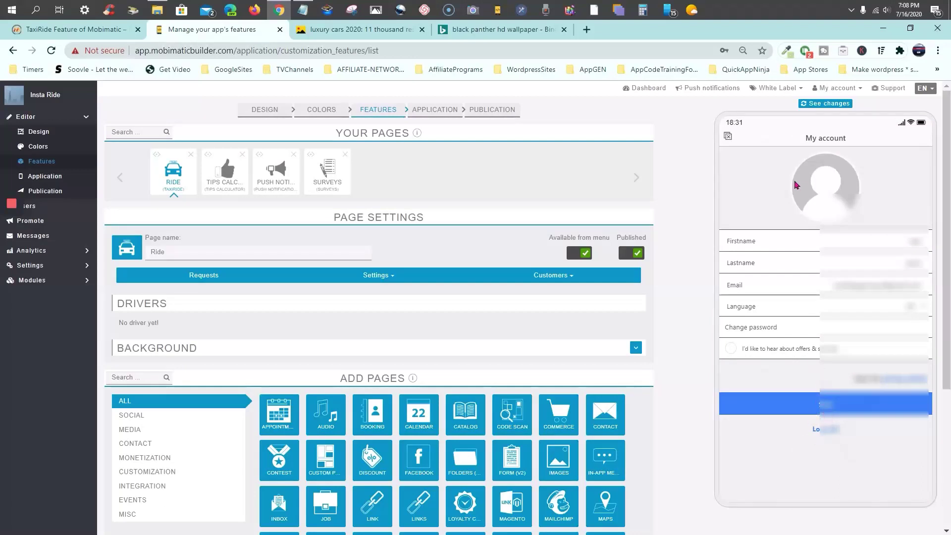
click(727, 138)
click(739, 488)
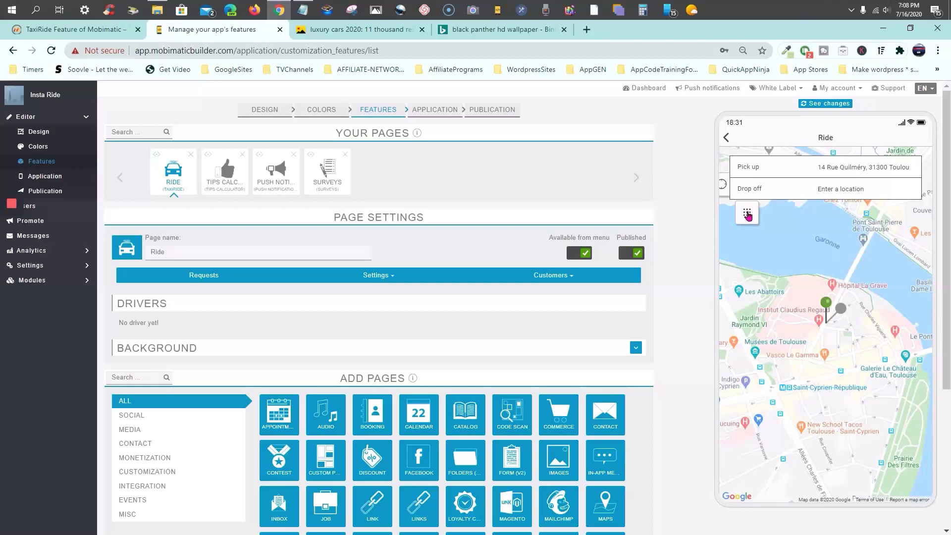
Clear the Toulouse pick-up address on the Ride map and close the black panther wallpaper tab
click(748, 214)
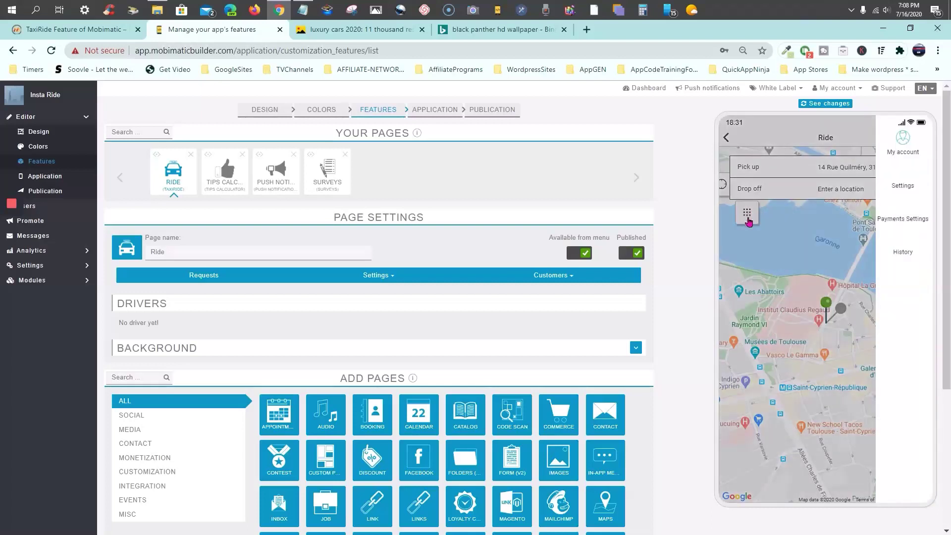
click(747, 213)
click(755, 131)
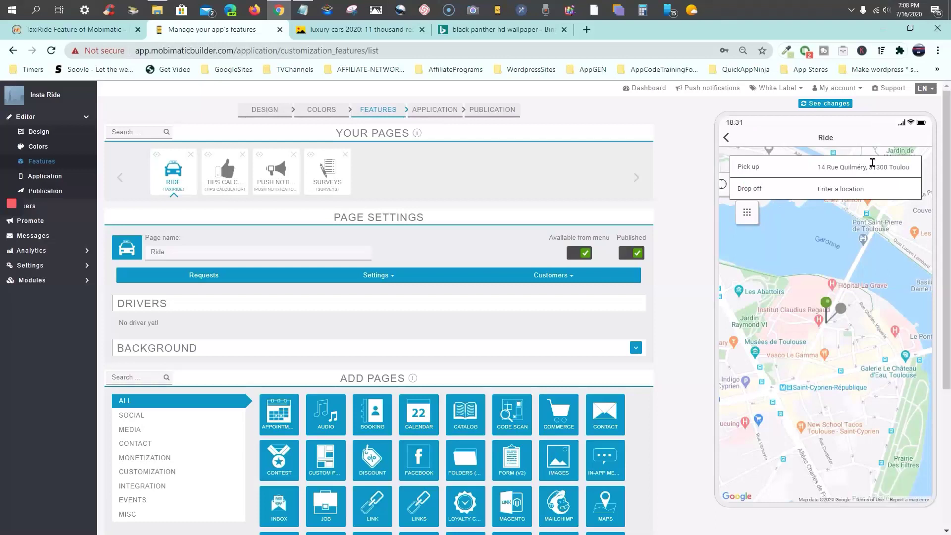
click(909, 167)
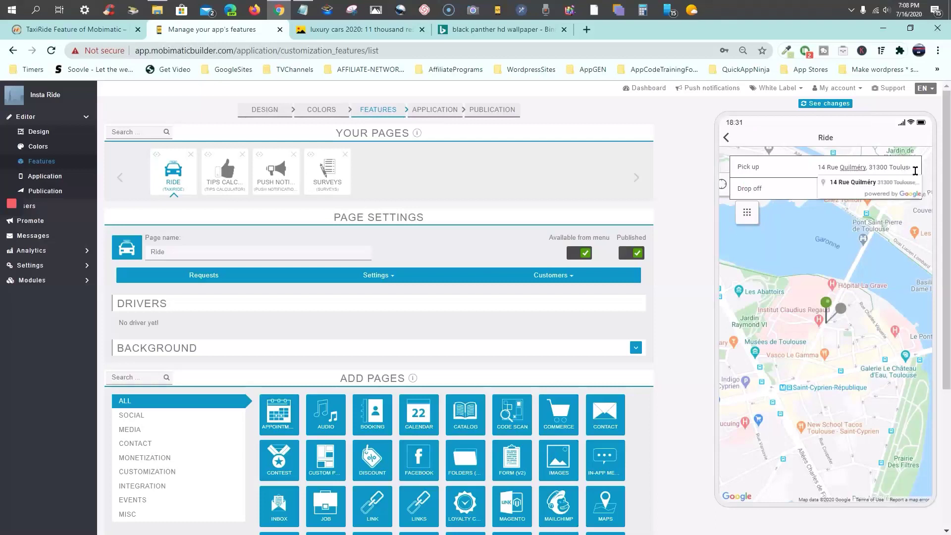
click(875, 181)
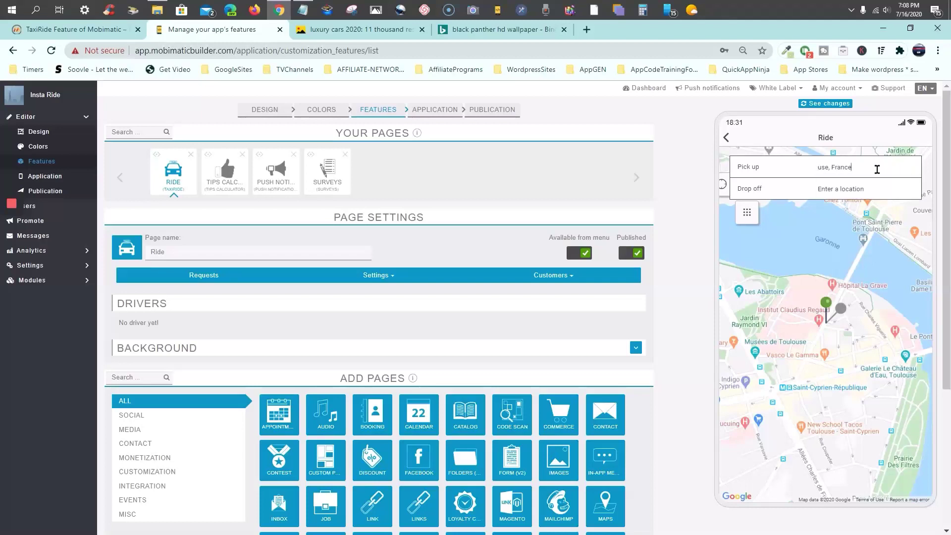
key(ctrl+a)
key(BackSpace)
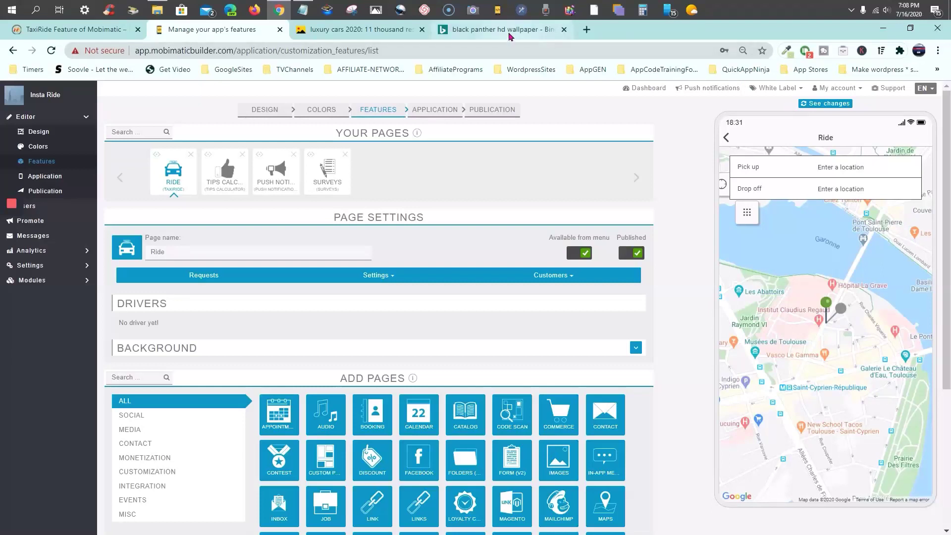
click(565, 31)
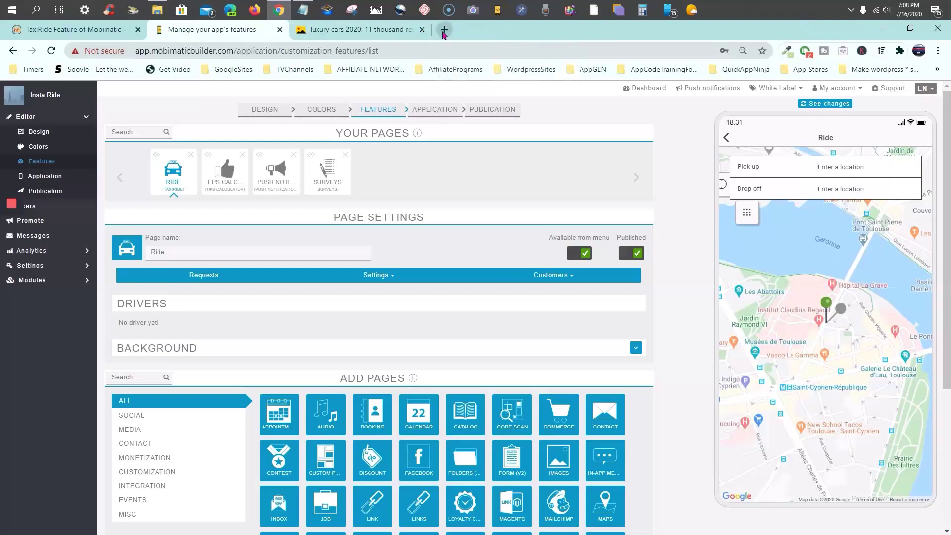
Search Google for walmart in a new tab
click(444, 31)
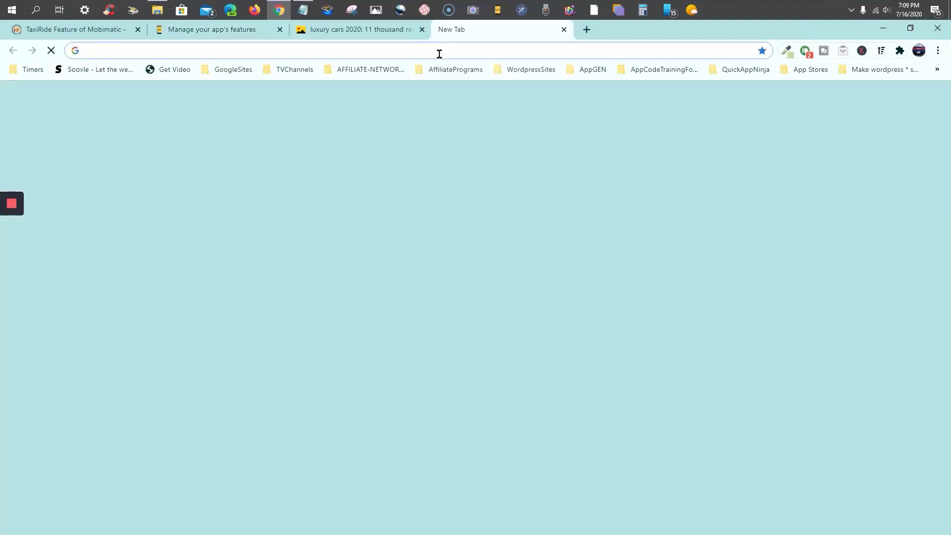
text(walmar)
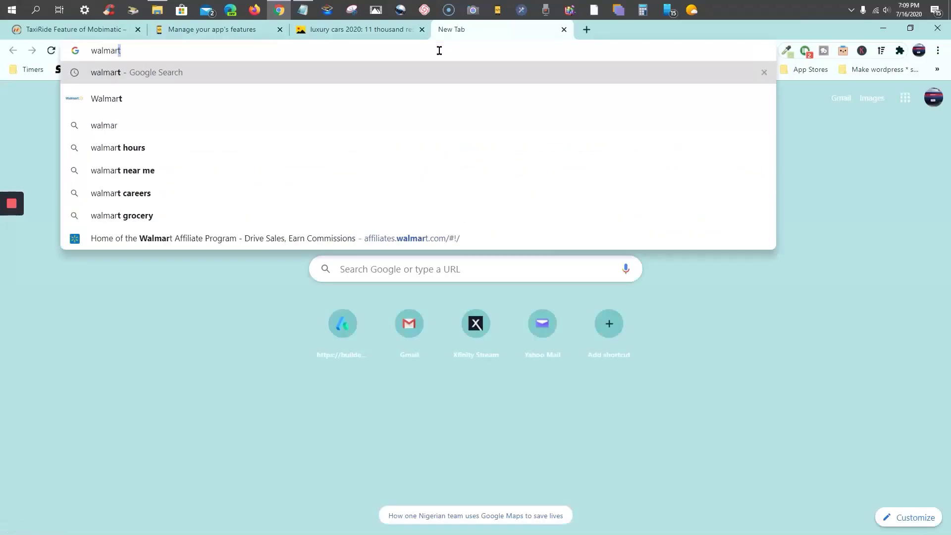
text(t)
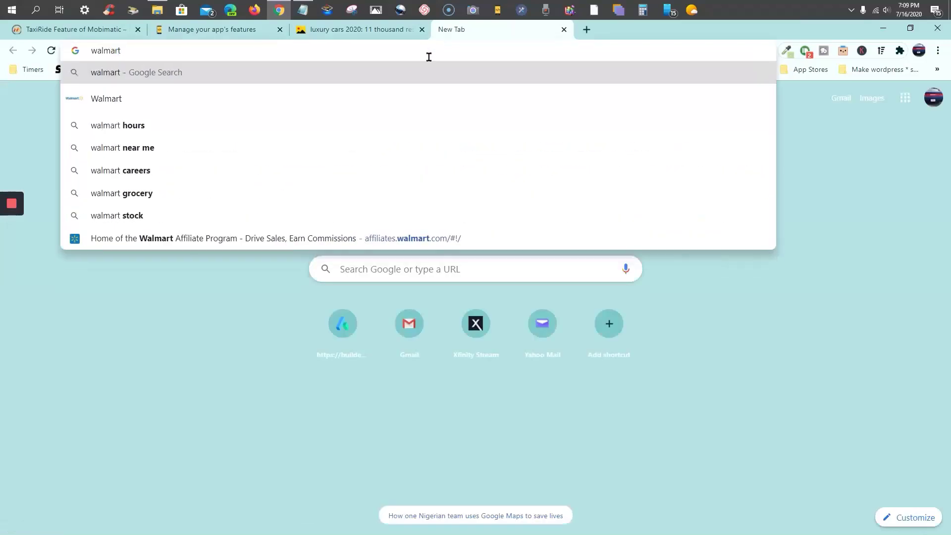
click(355, 97)
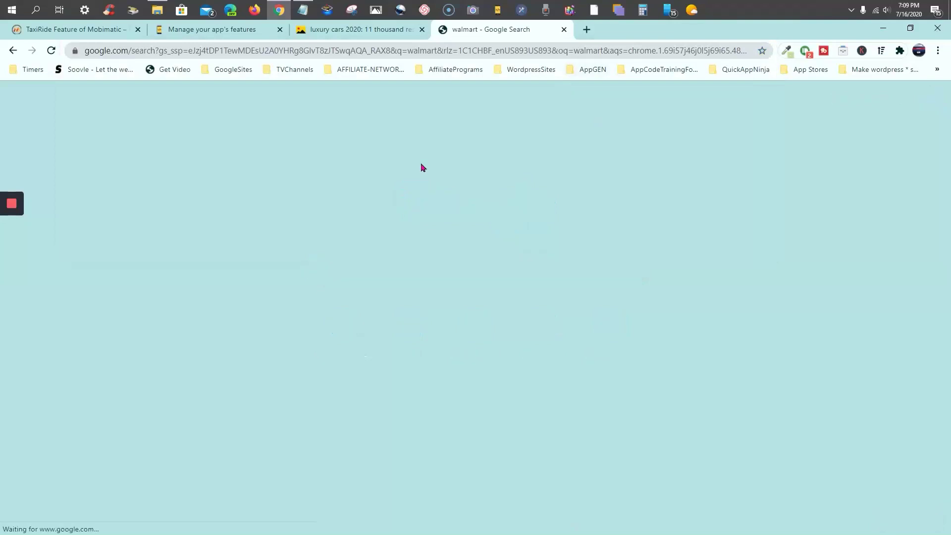
click(208, 204)
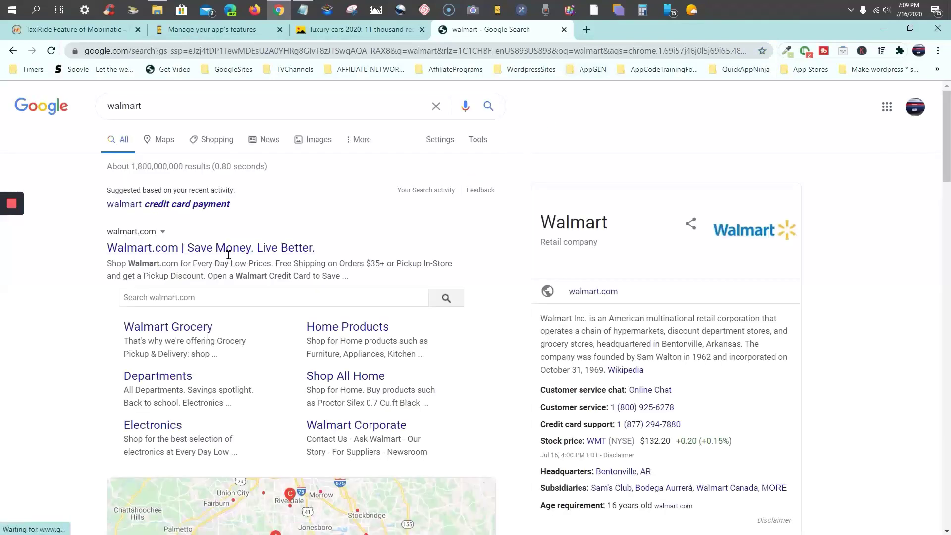
scroll(228, 255, down, 8)
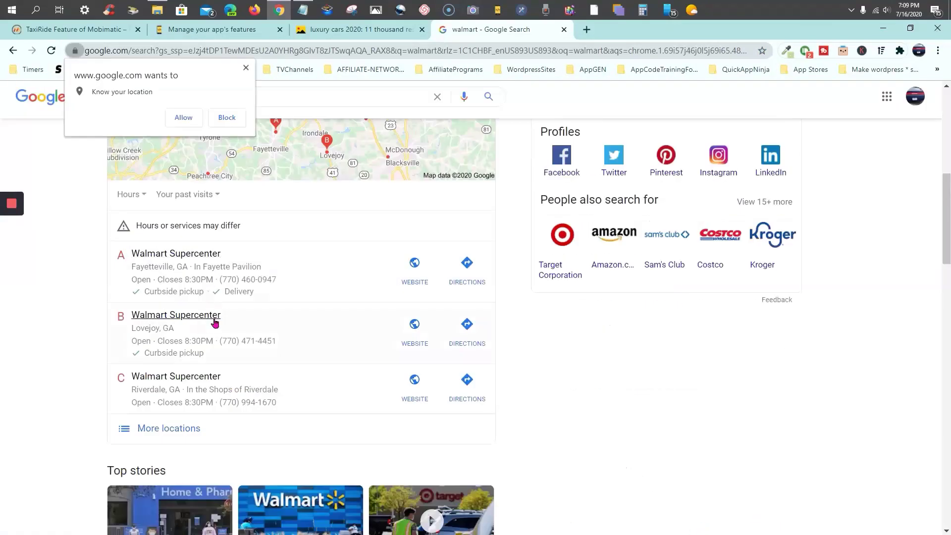
scroll(162, 367, down, 1)
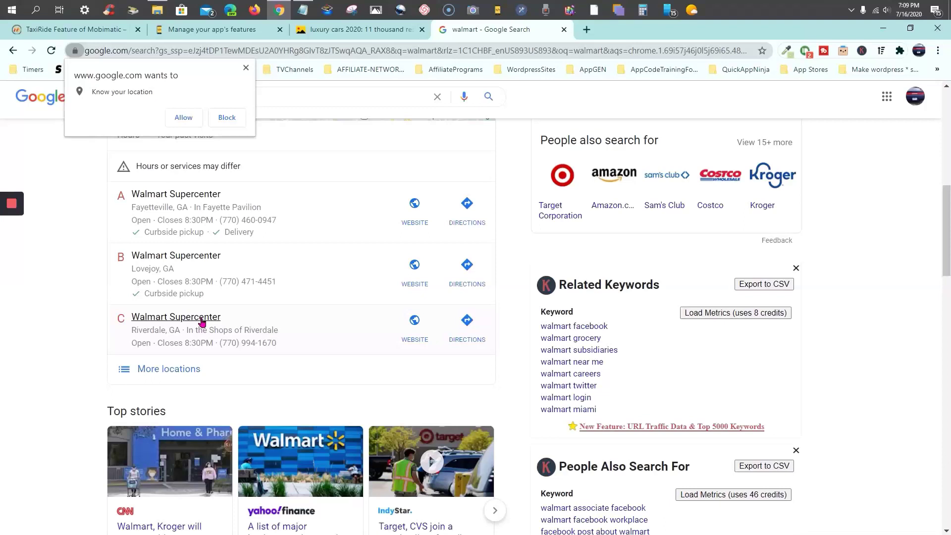
Copy the Riverdale Walmart Supercenter's street address from its details
click(196, 342)
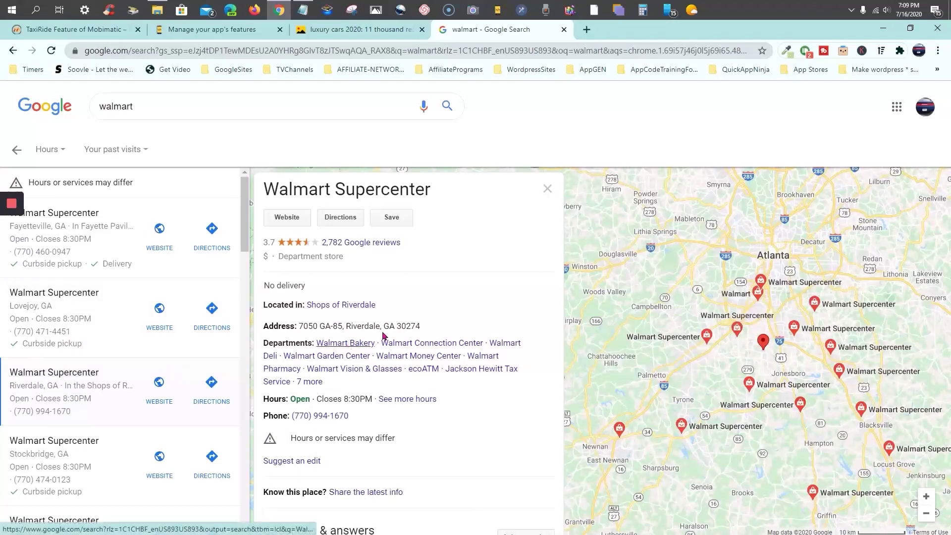
drag(429, 328, 299, 325)
right_click(310, 327)
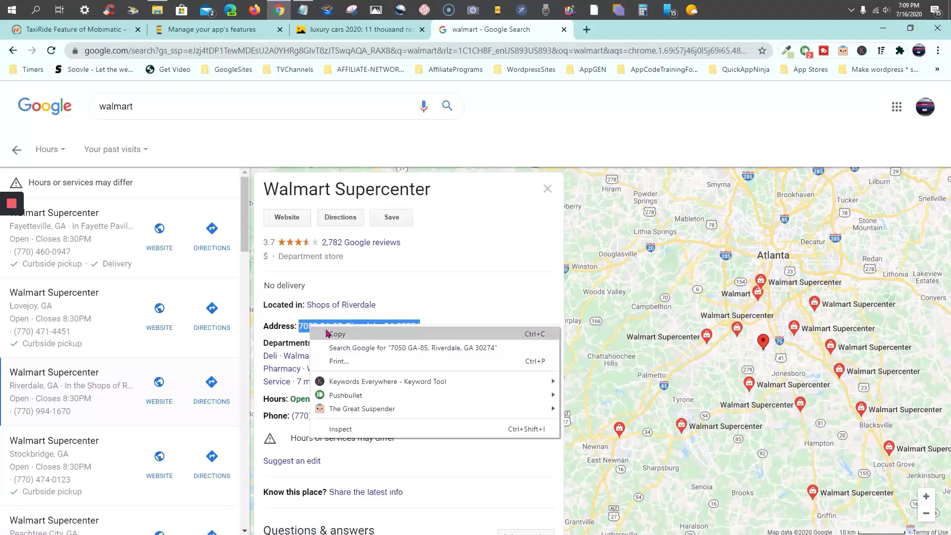
click(336, 335)
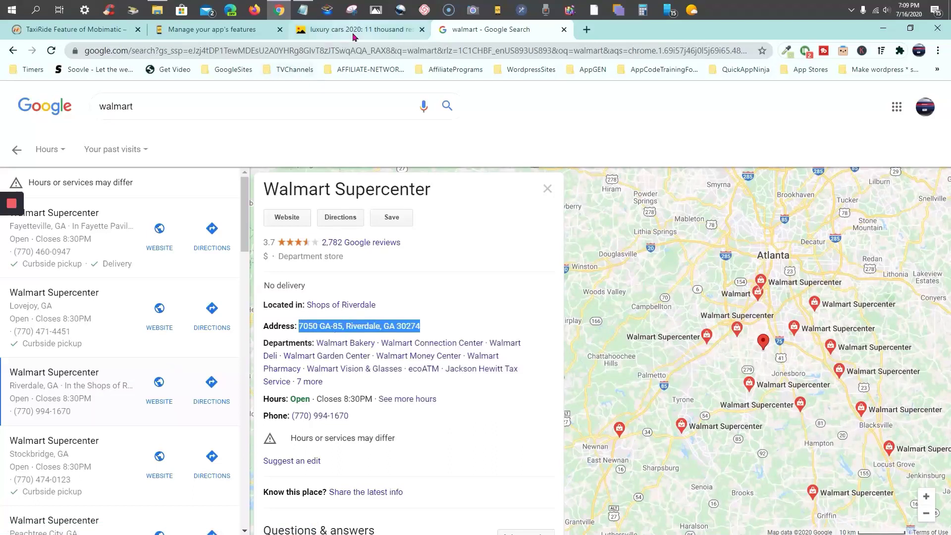
click(354, 32)
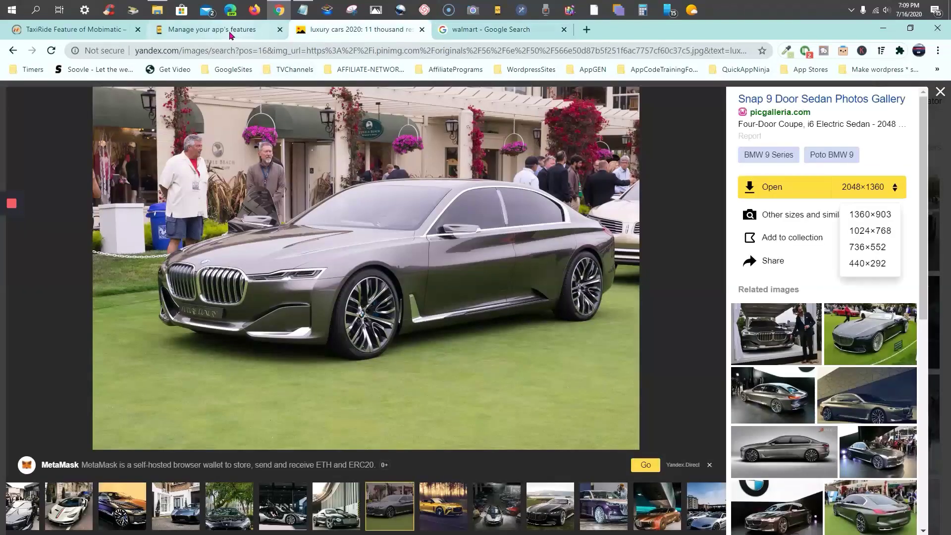
Paste the Riverdale Walmart address into Pick up and accept the 7050 GA-85 suggestion
click(231, 32)
right_click(852, 165)
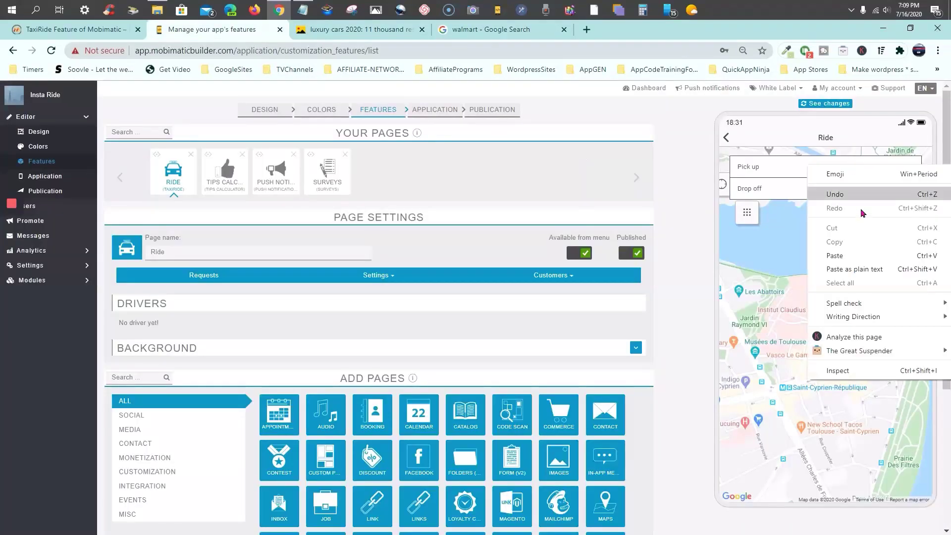
click(858, 255)
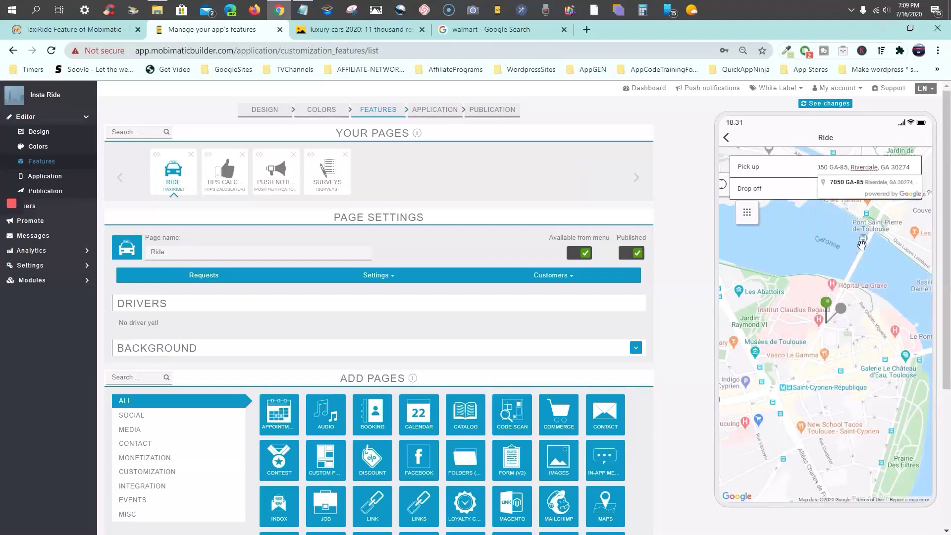
click(843, 183)
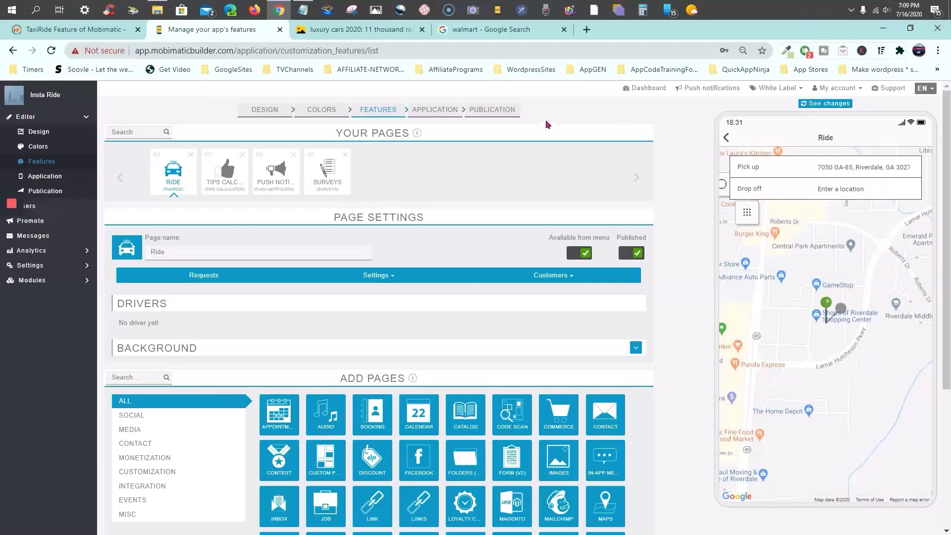
Copy the Stockbridge Walmart Supercenter's address, 1400 Hudson Bridge Rd, from the walmart results
click(501, 29)
scroll(85, 342, down, 1)
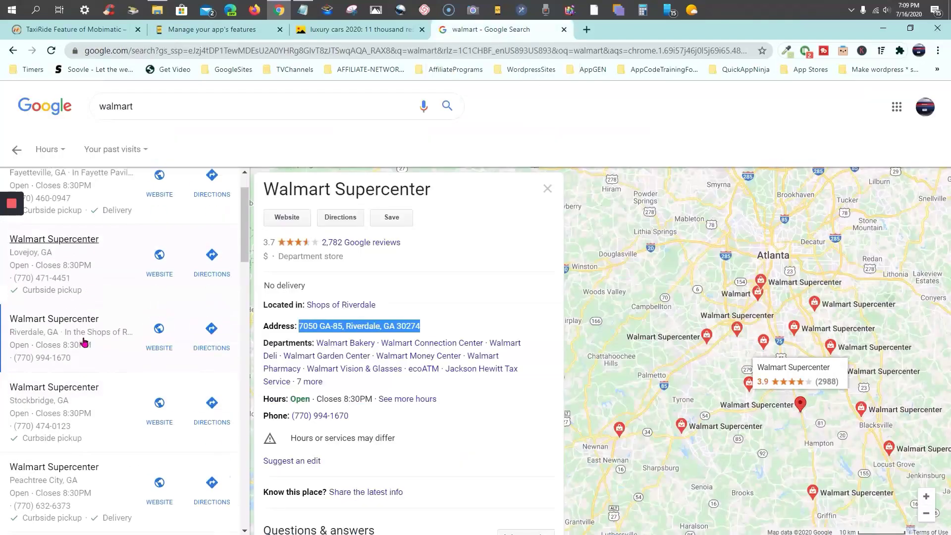
scroll(84, 342, down, 1)
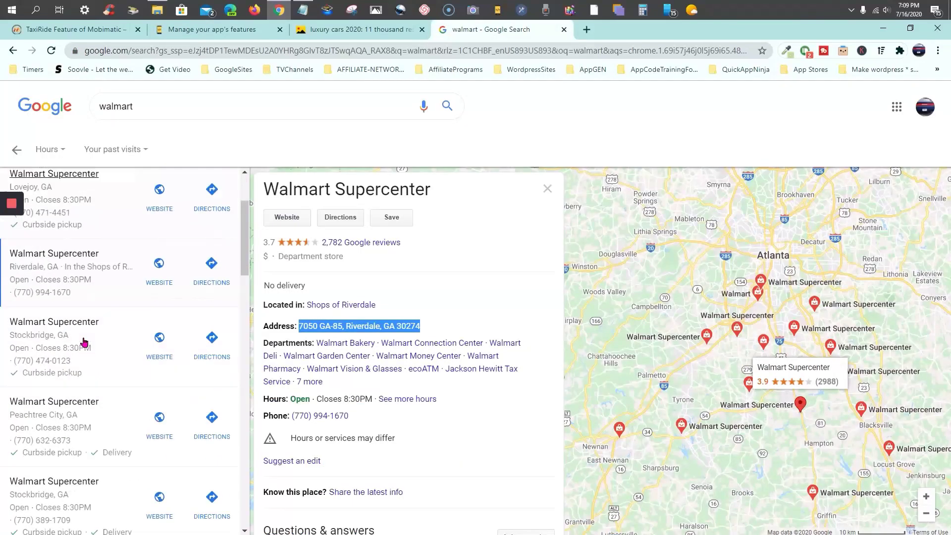
click(45, 352)
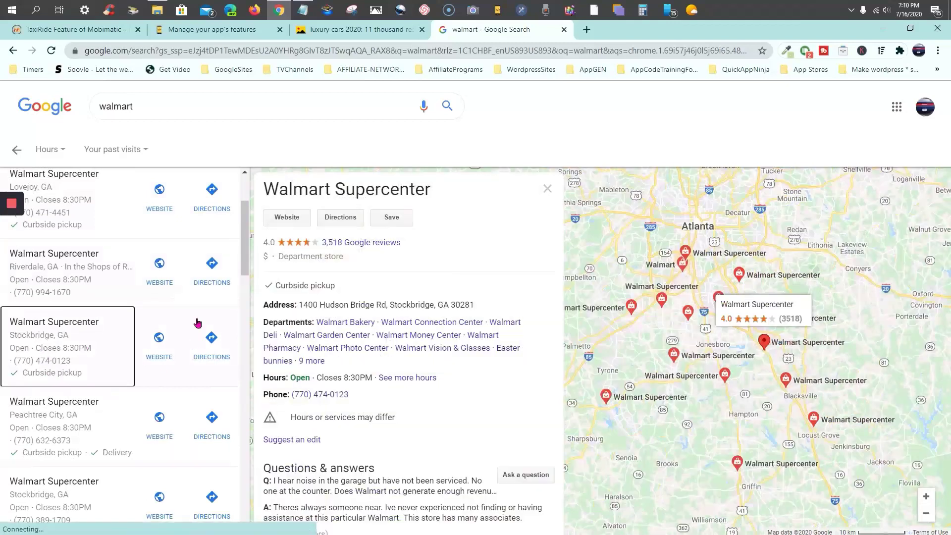
drag(477, 308, 299, 305)
right_click(316, 304)
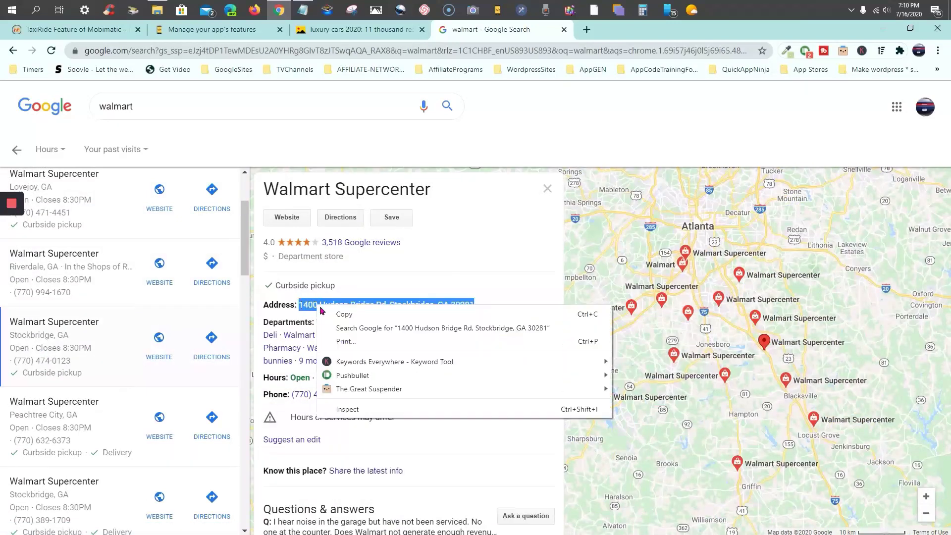
click(348, 313)
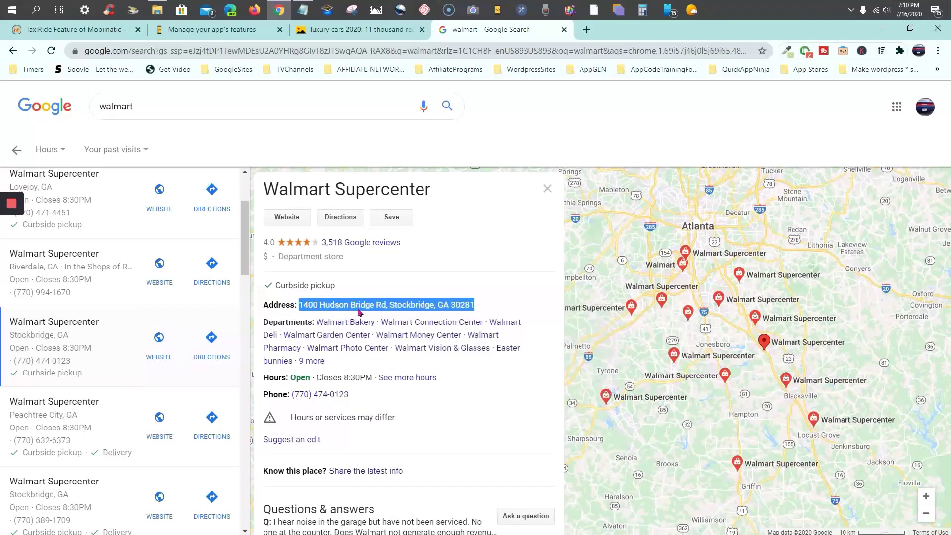
click(222, 31)
click(828, 190)
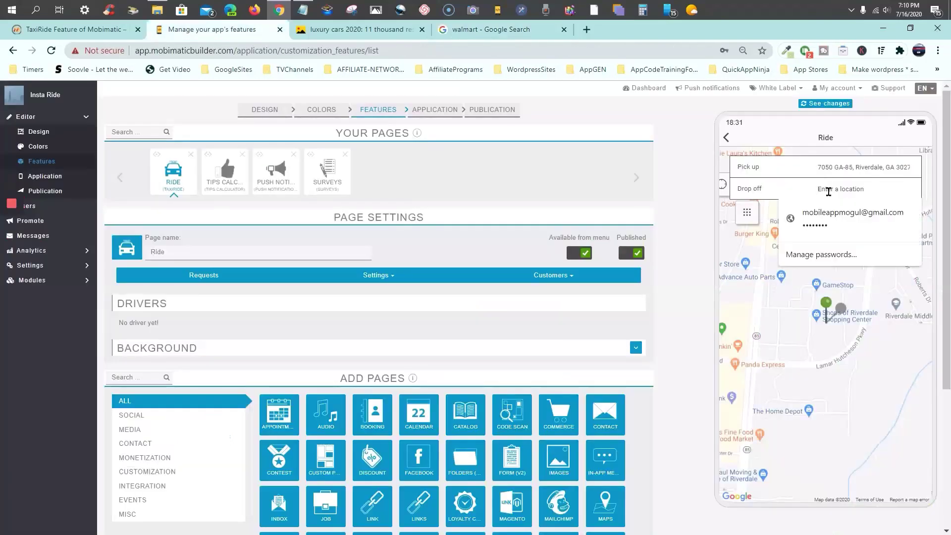
right_click(828, 192)
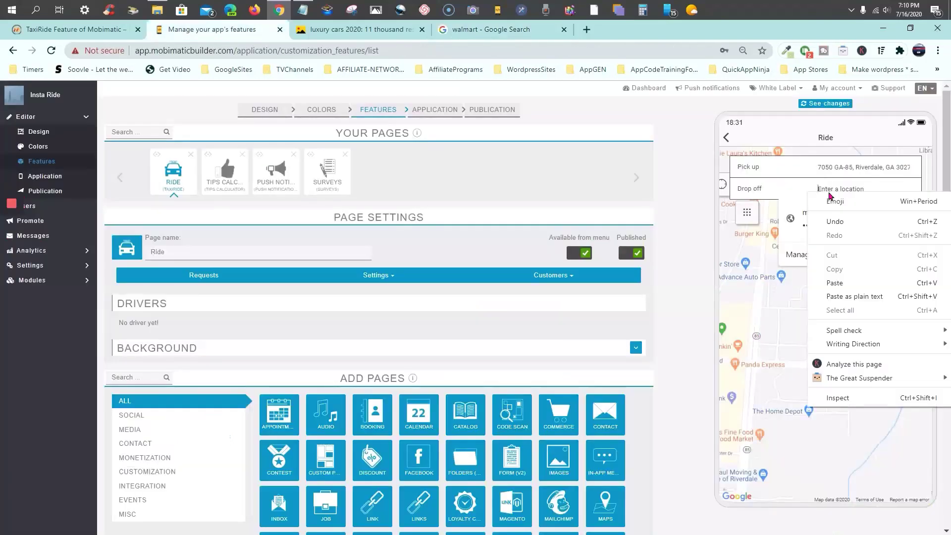
click(844, 290)
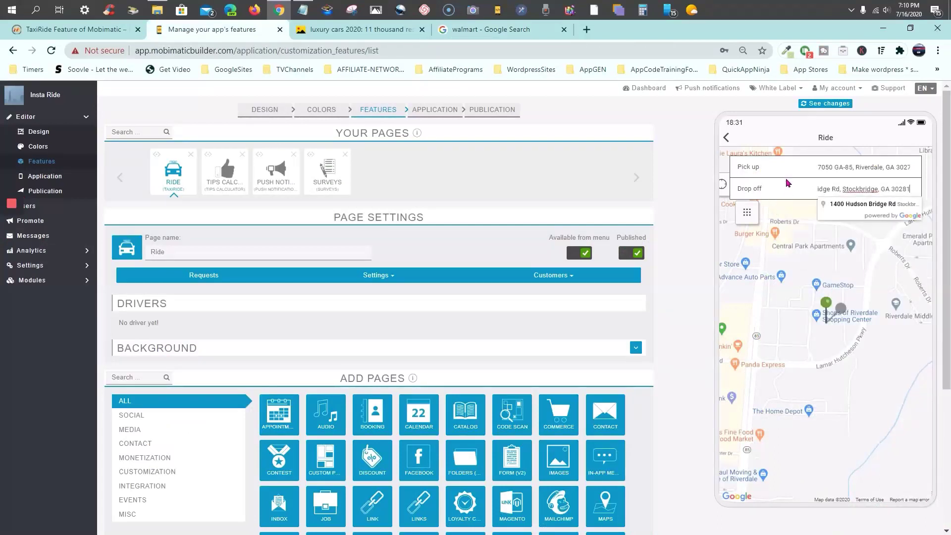
click(864, 204)
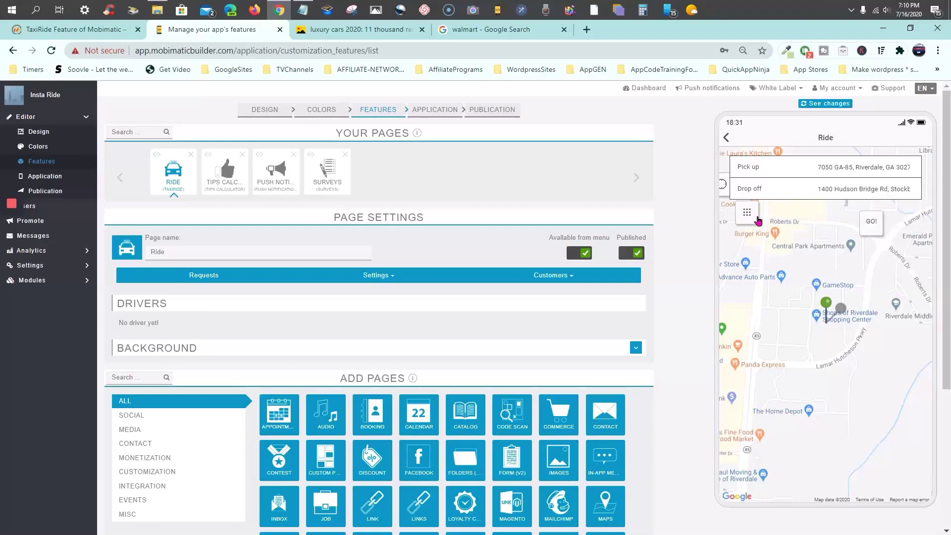
click(875, 230)
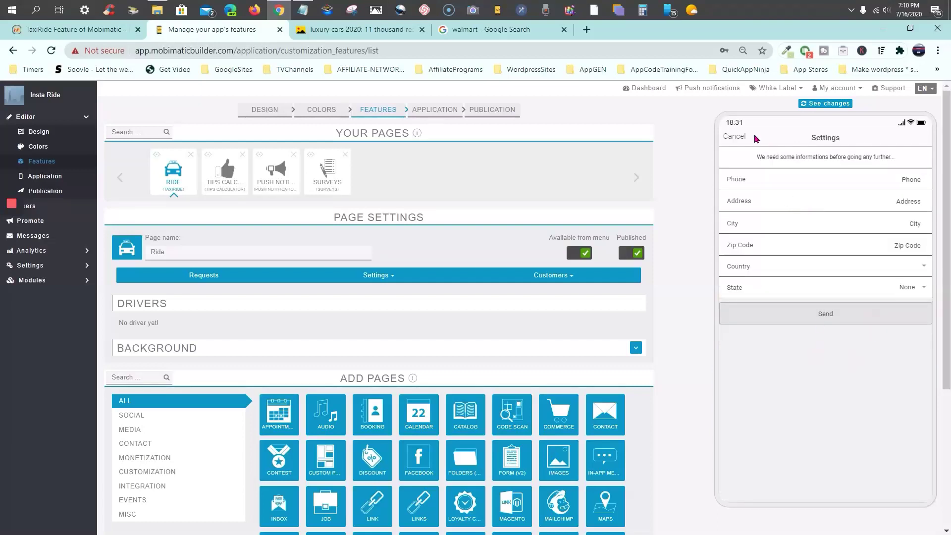
Enter the passenger's phone number and accept the autofilled address details
click(886, 180)
click(885, 178)
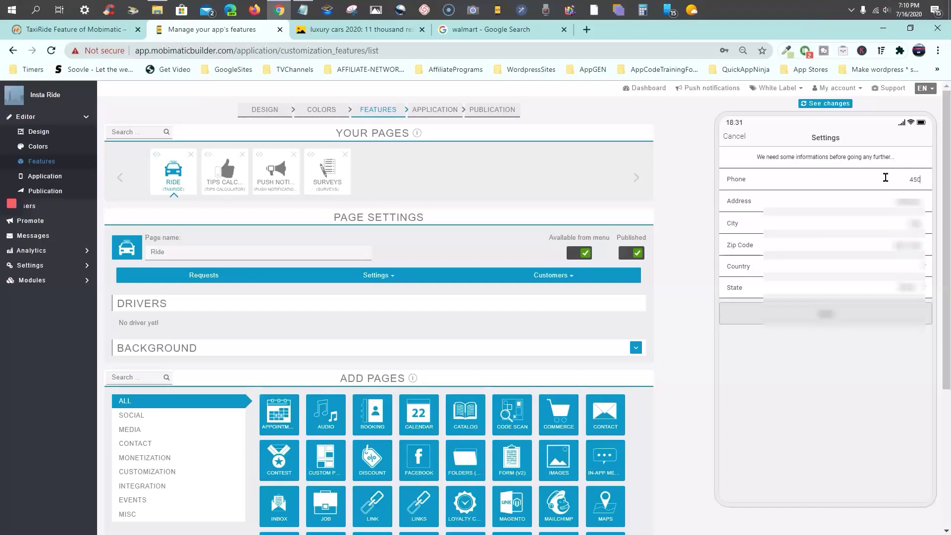
click(787, 200)
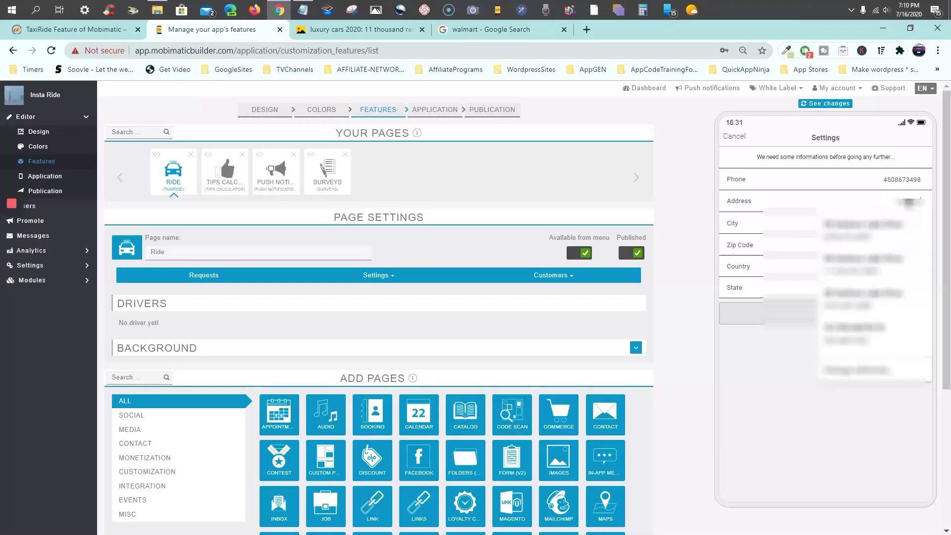
key(Down)
key(Return)
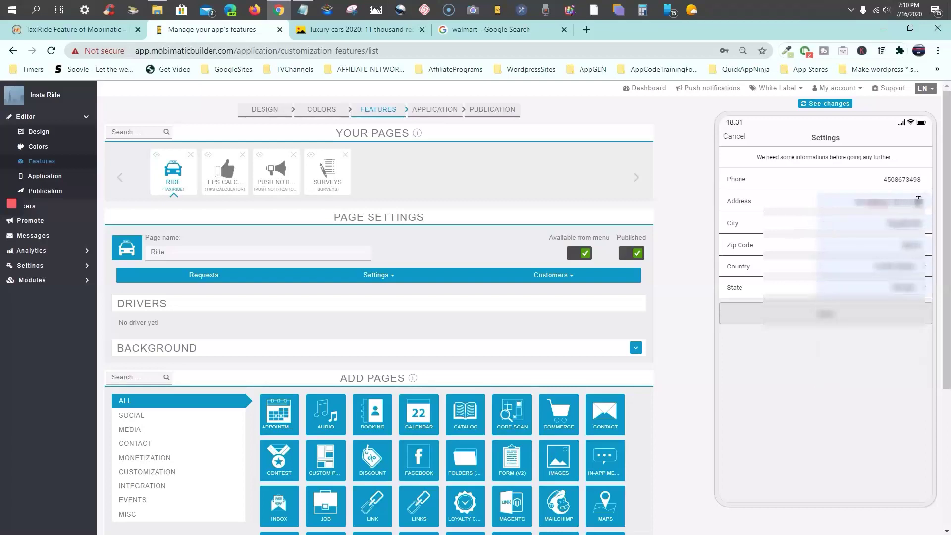
Autofill address, city, zip, country and state from saved data, then trim the zip code
click(821, 198)
click(821, 198)
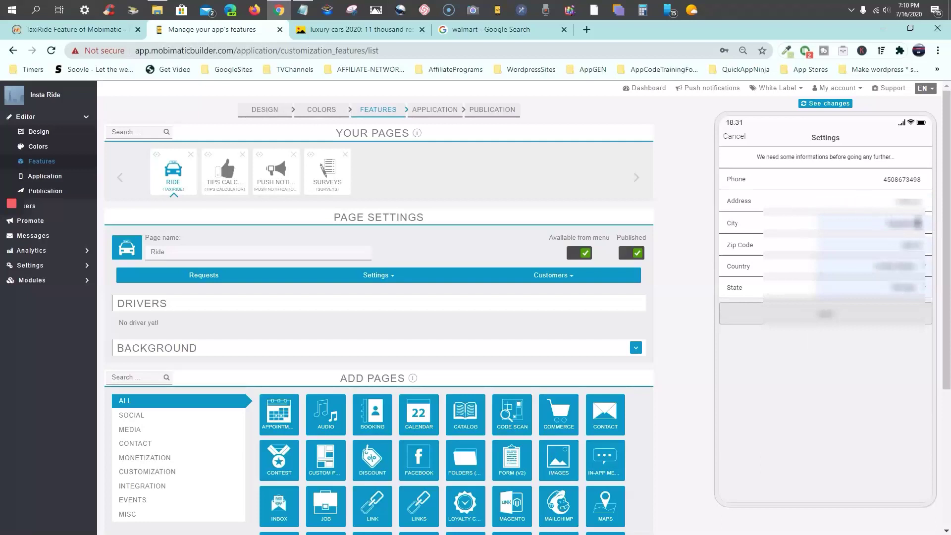
click(871, 224)
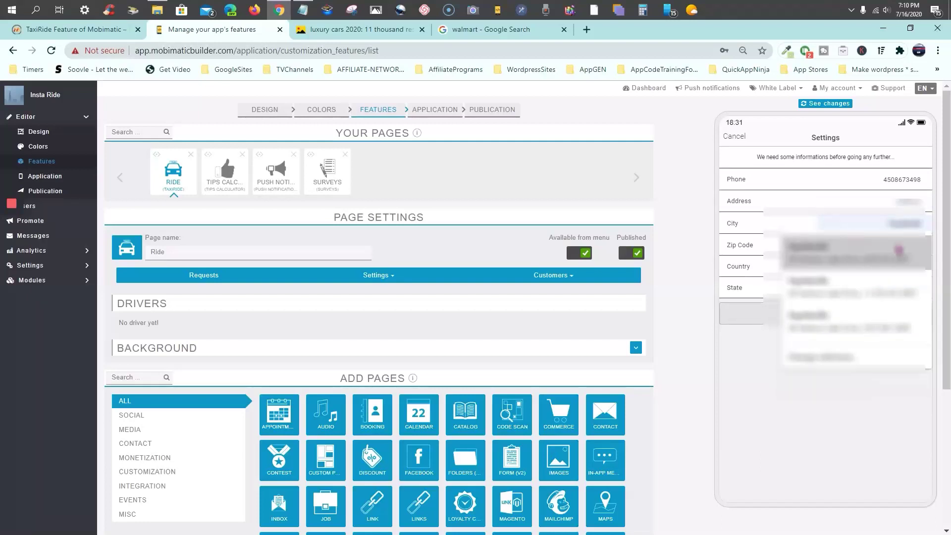
click(795, 189)
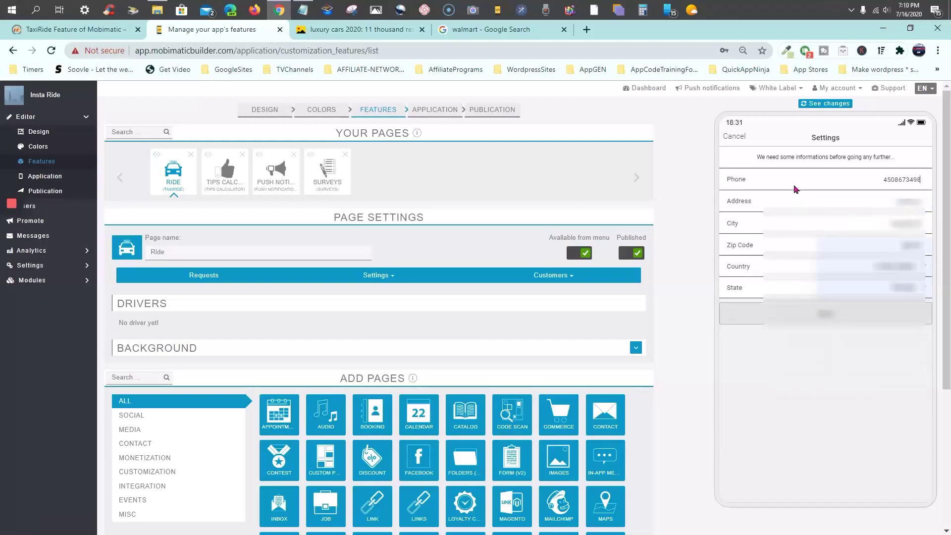
click(894, 200)
click(911, 223)
click(918, 246)
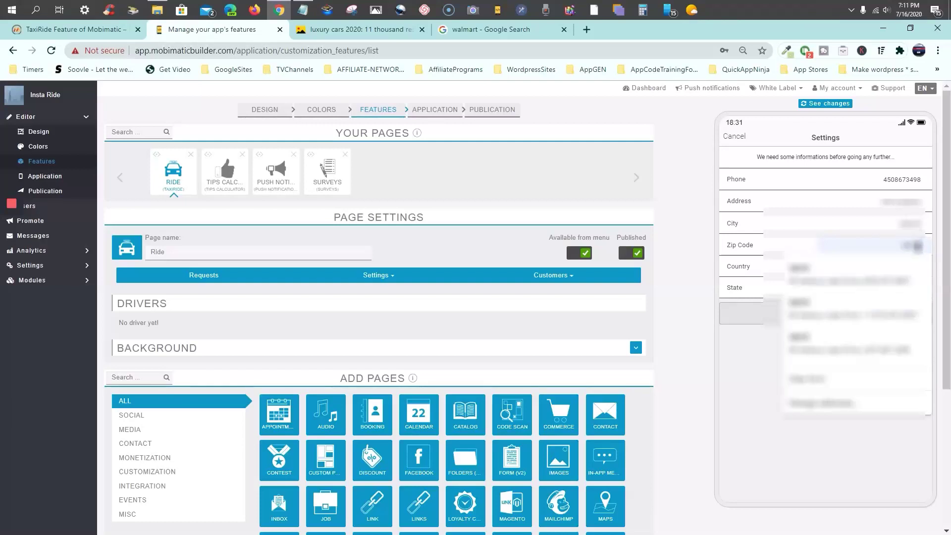
click(865, 274)
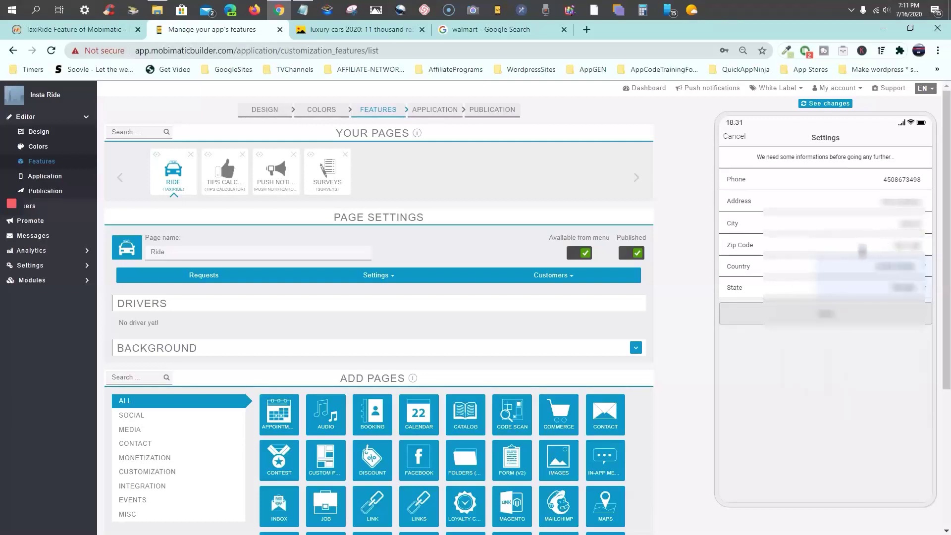
key(BackSpace)
key(BackSpace)
key(BackSpace)
key(BackSpace)
key(BackSpace)
key(BackSpace)
Submit the passenger details form and request the ride again
click(831, 320)
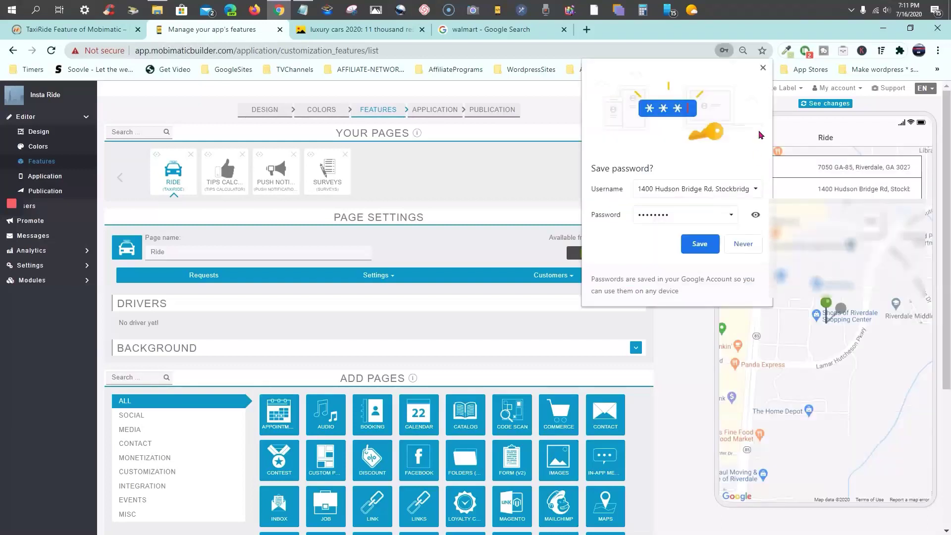
click(763, 67)
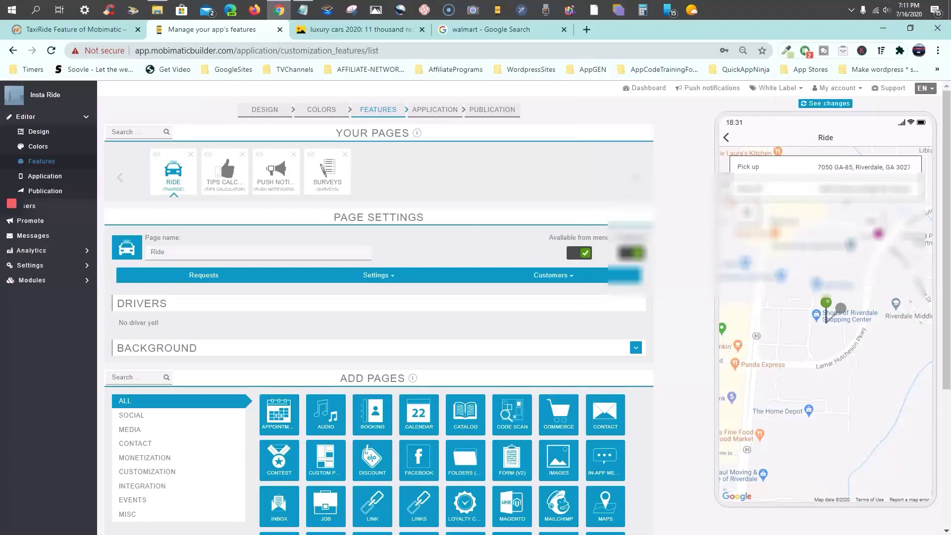
click(872, 224)
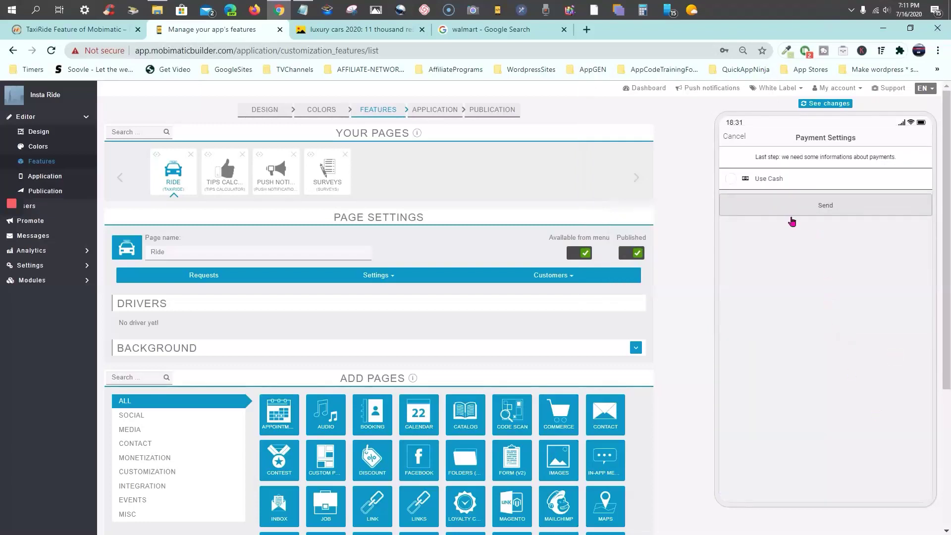
Choose cash payment and confirm the 13.7 mi ride, which finds no driver, then return home
click(731, 179)
click(824, 207)
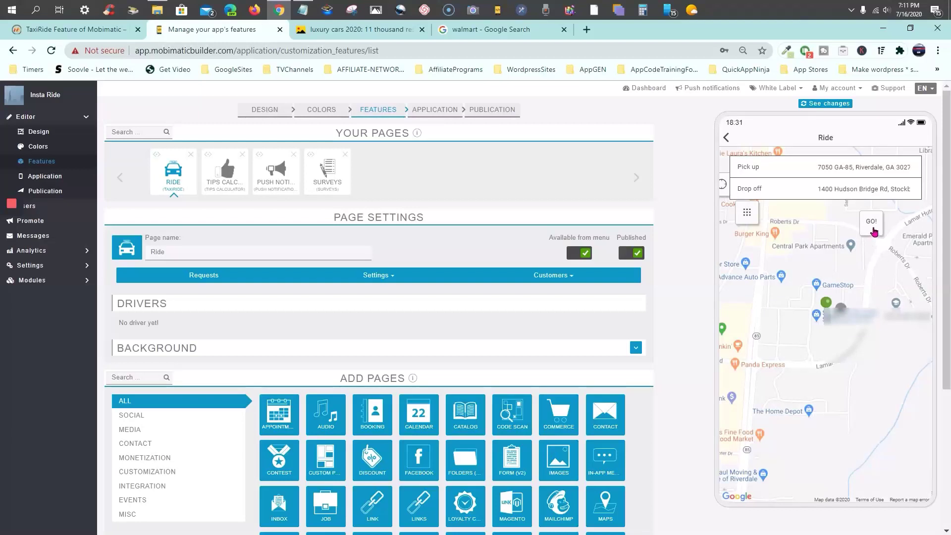
click(873, 229)
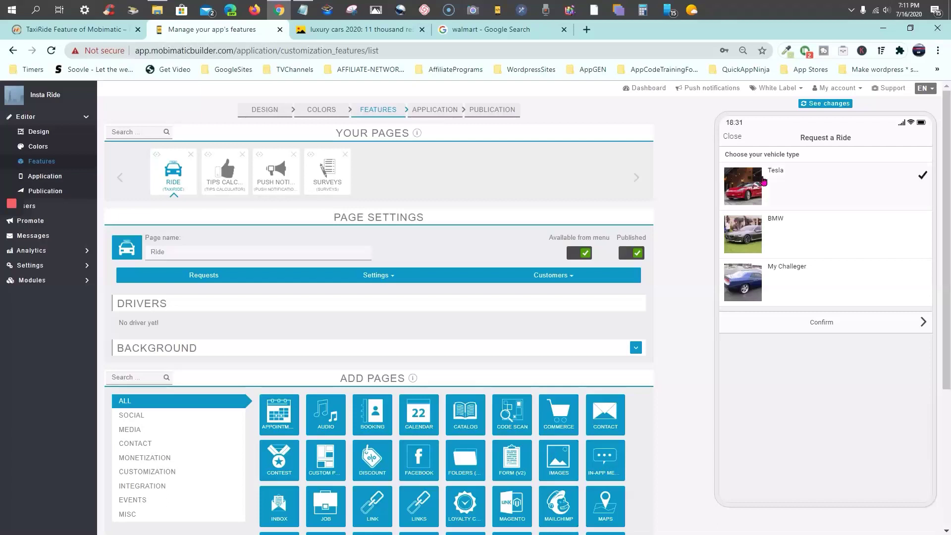
click(825, 328)
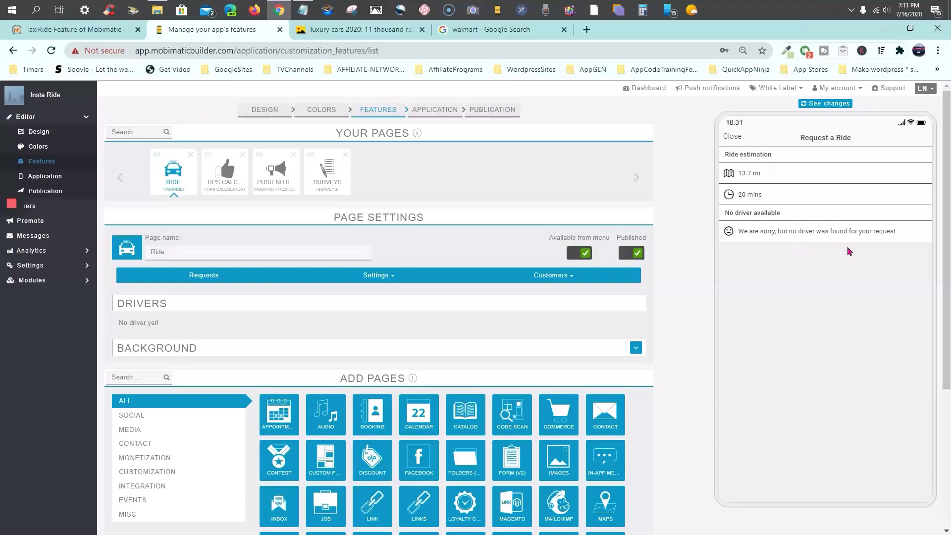
click(731, 137)
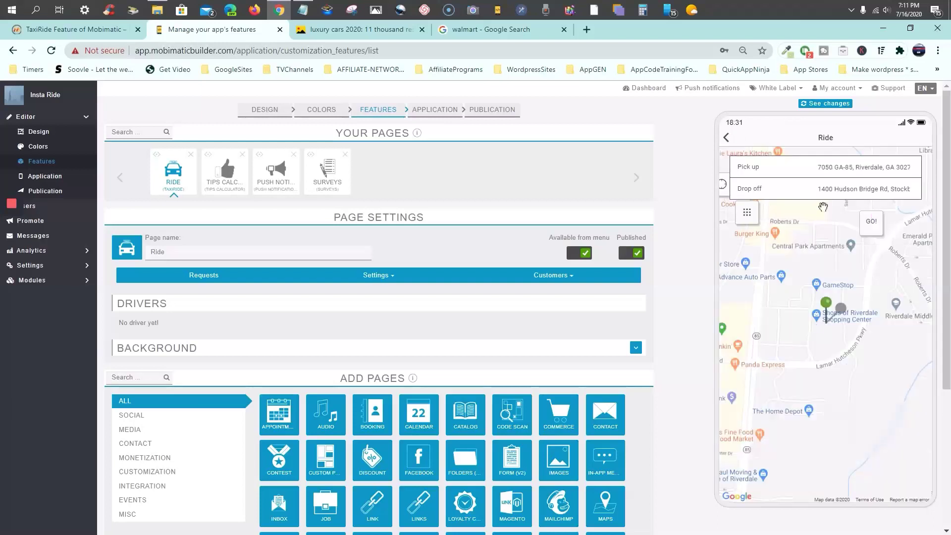
click(726, 139)
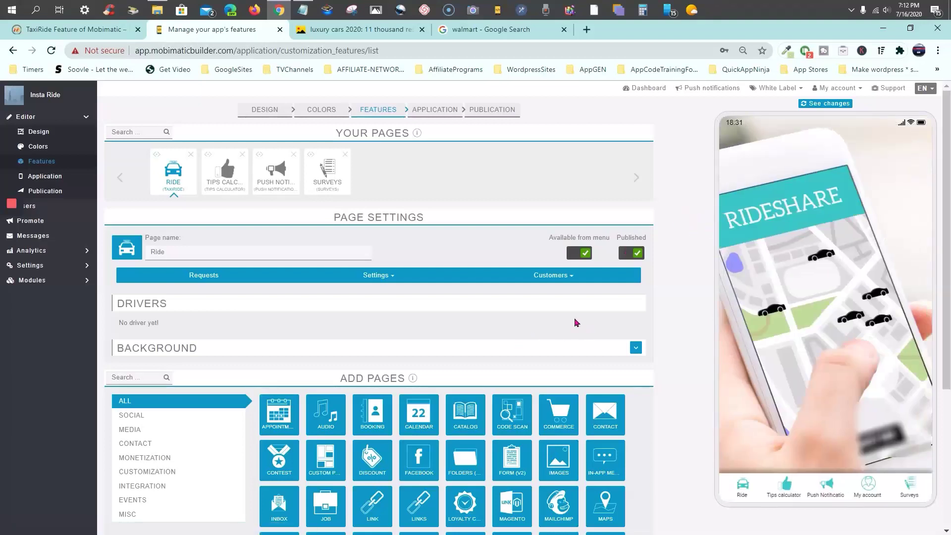
Switch the Ride page's Customers list to Passengers, showing the one registered passenger
click(559, 276)
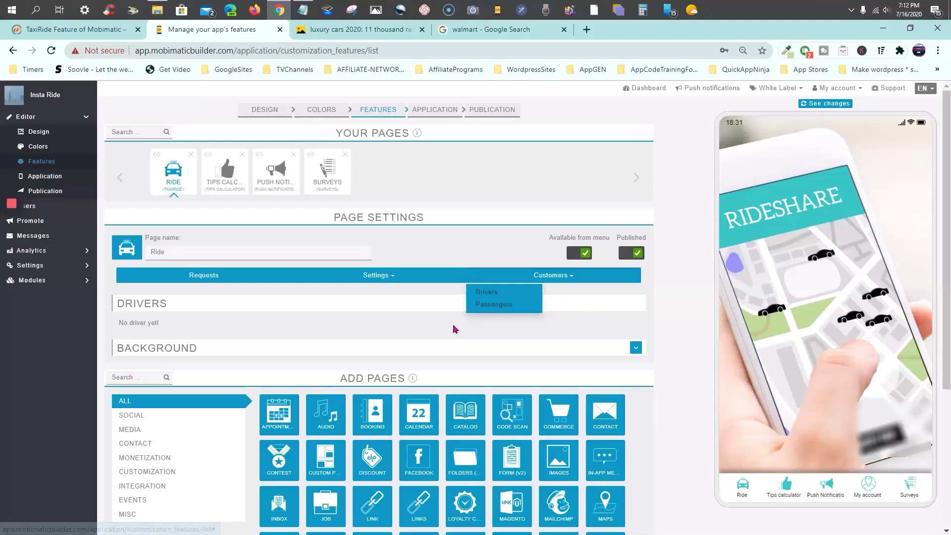
click(489, 305)
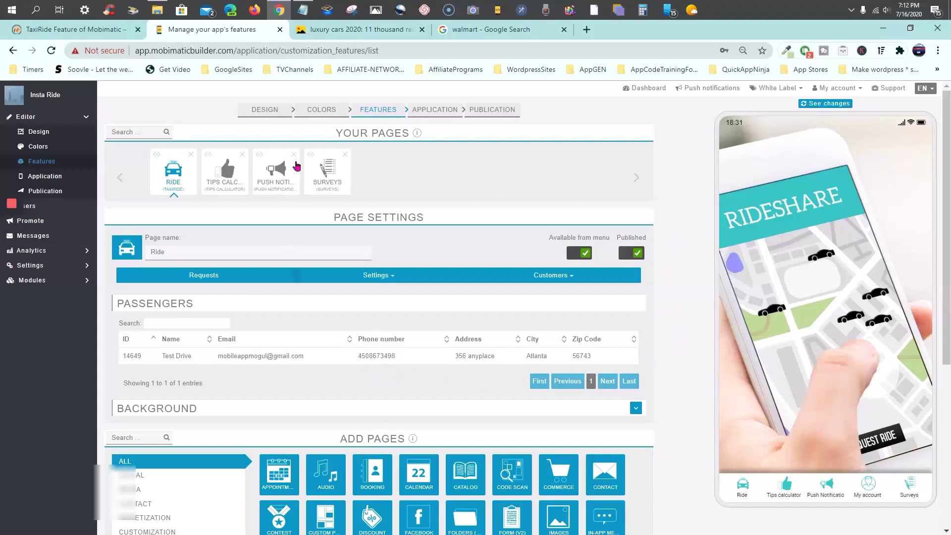
click(86, 35)
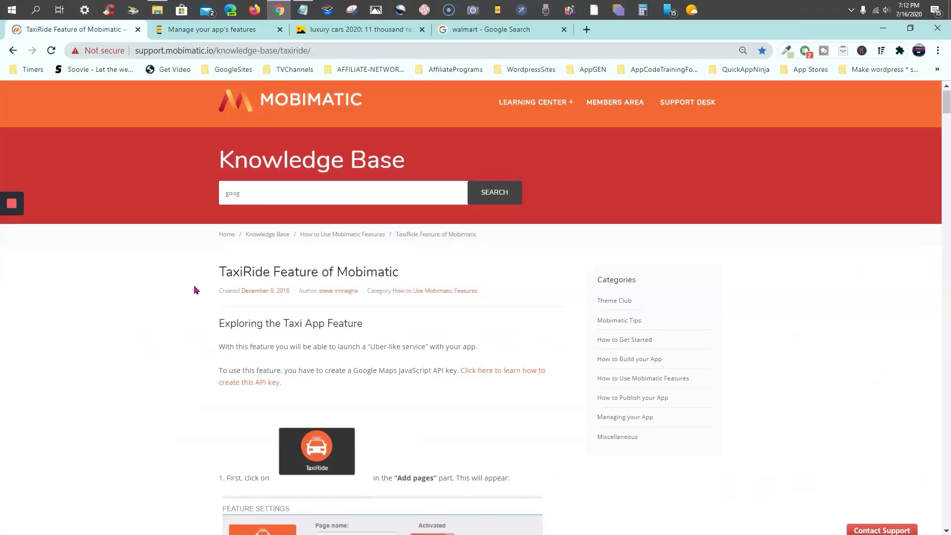
Scroll through the TaxiRide article's Requests, Settings, vehicle type and Drivers sections
scroll(195, 284, down, 5)
scroll(195, 290, down, 5)
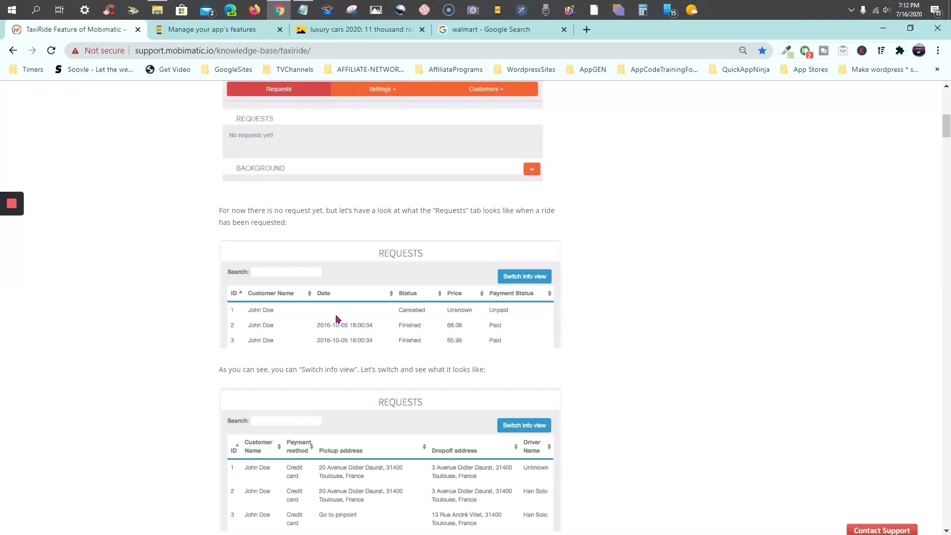
scroll(340, 321, down, 4)
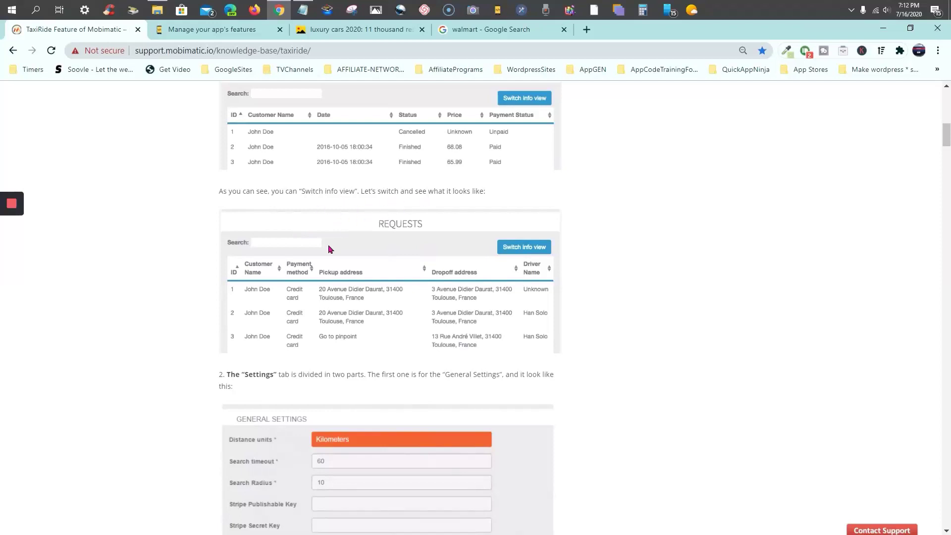
scroll(331, 260, down, 9)
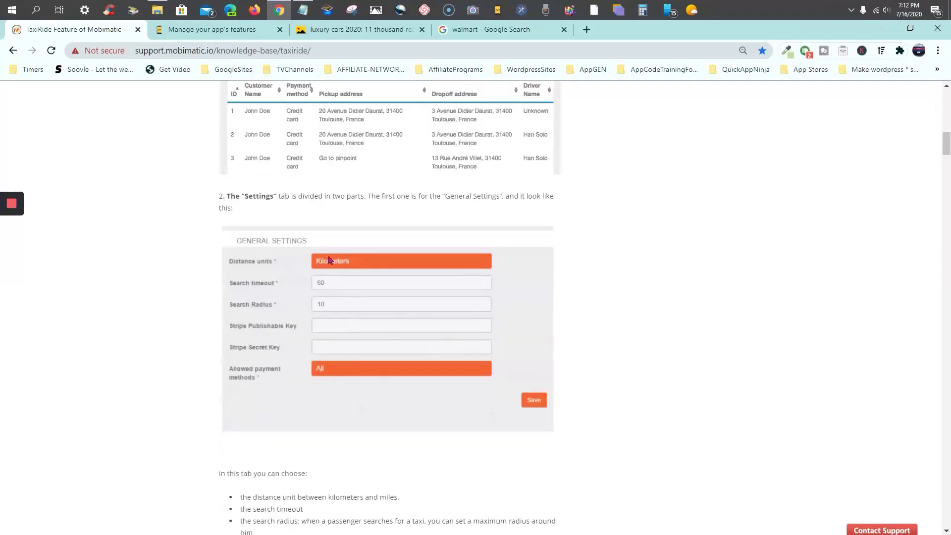
scroll(341, 250, down, 6)
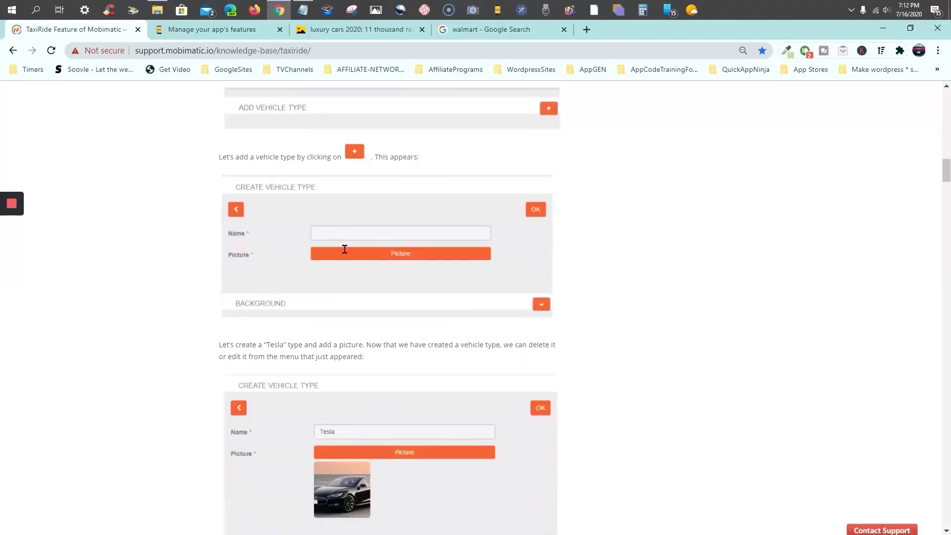
scroll(482, 232, down, 4)
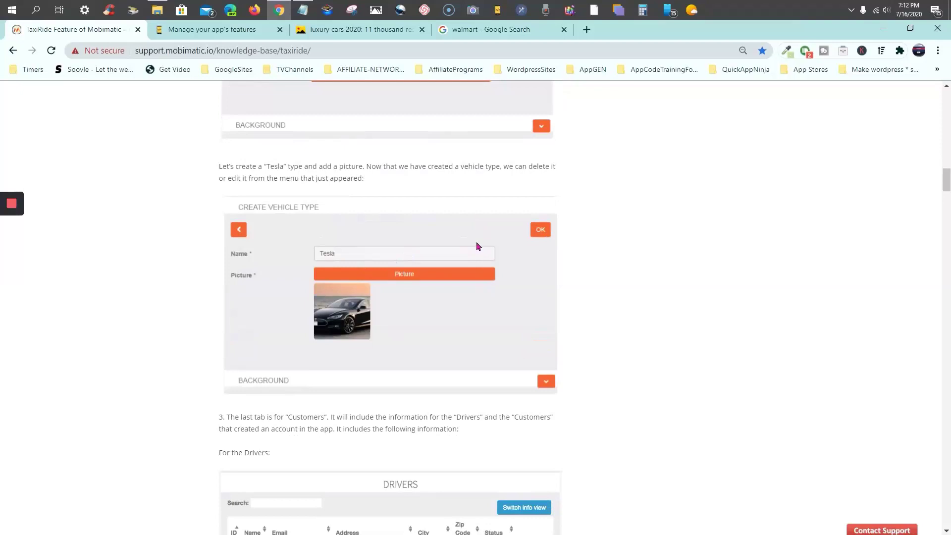
scroll(478, 246, down, 5)
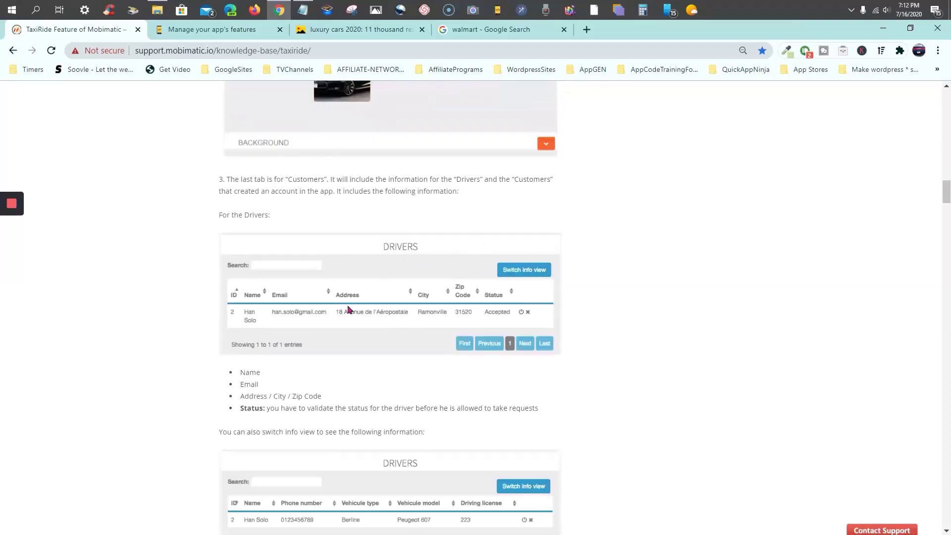
scroll(350, 309, down, 1)
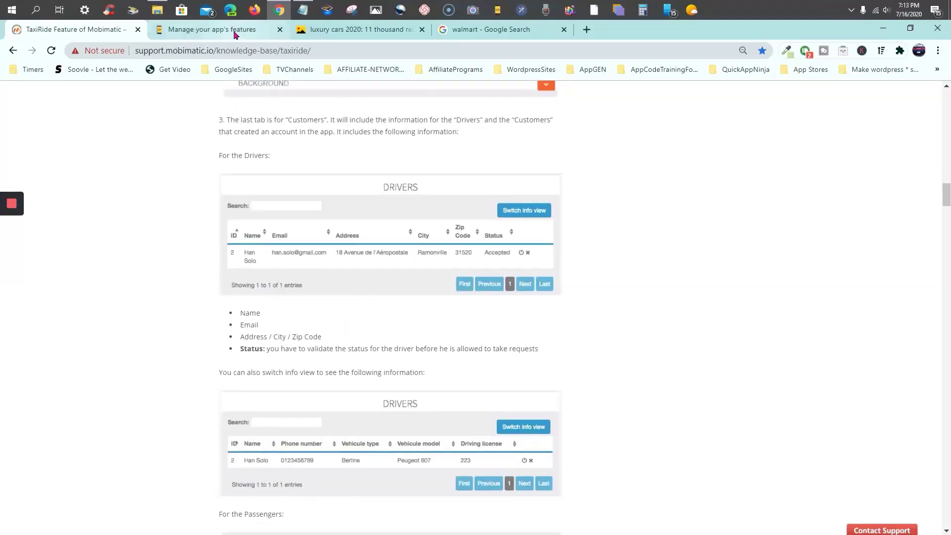
click(235, 31)
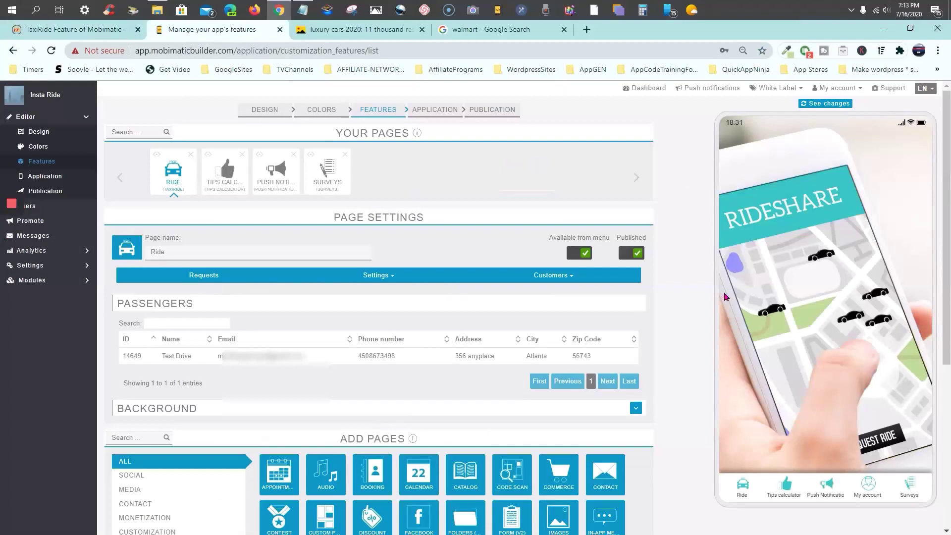
Show the empty Drivers list and reopen the Ride page in the preview
click(553, 277)
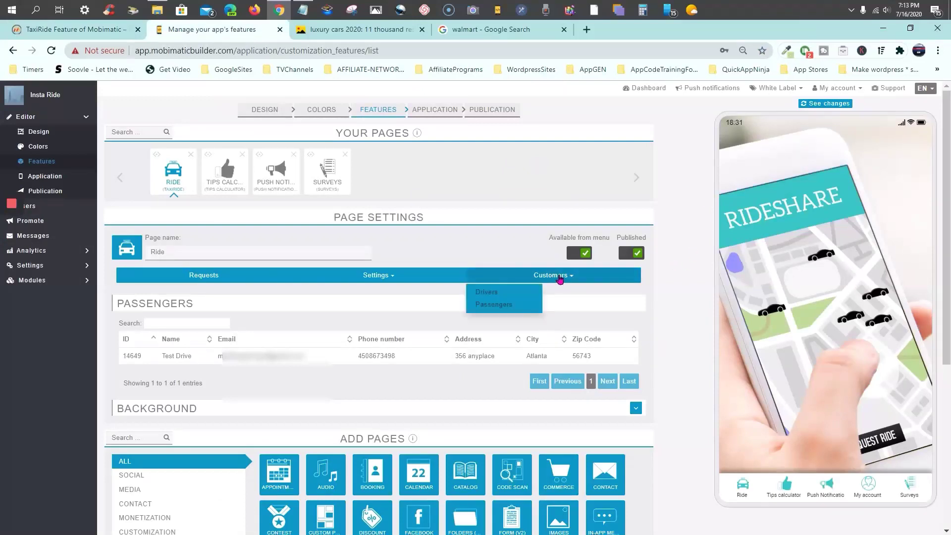
click(482, 294)
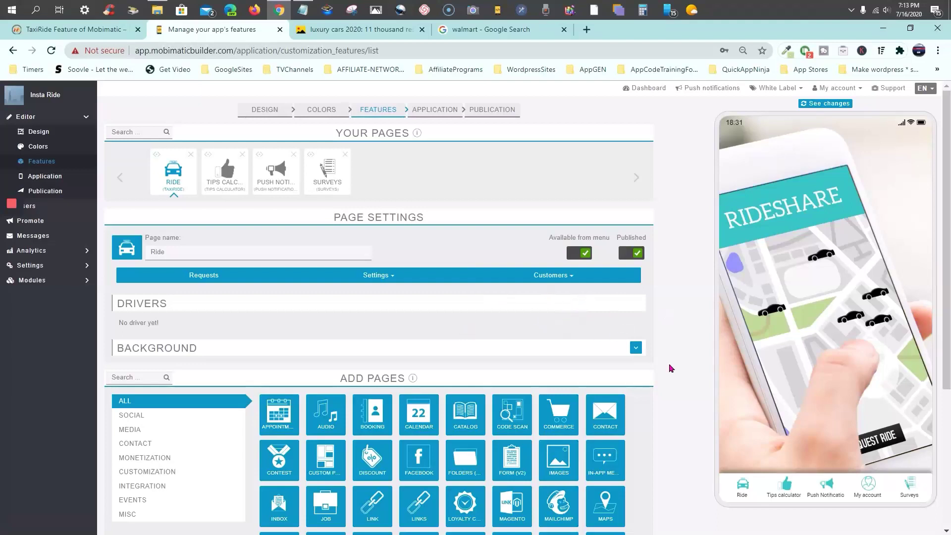
click(741, 491)
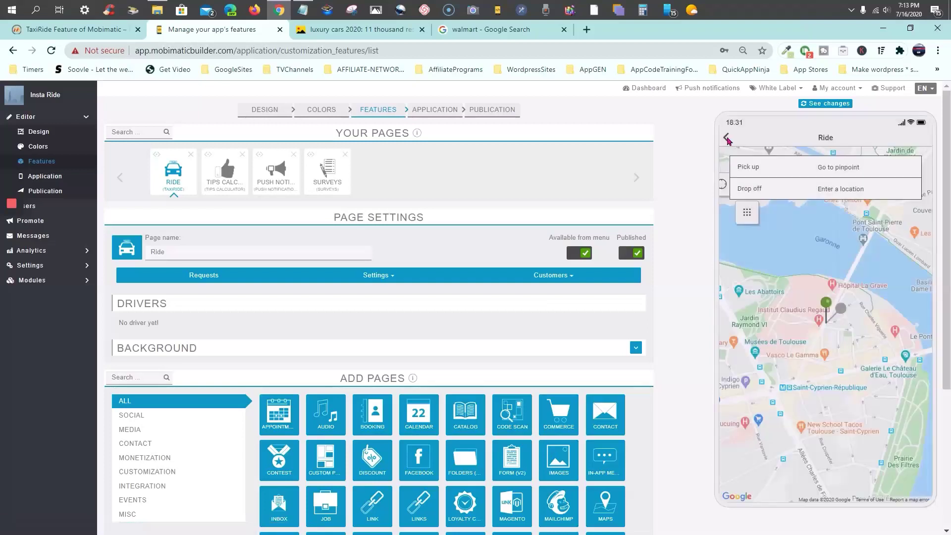
click(727, 141)
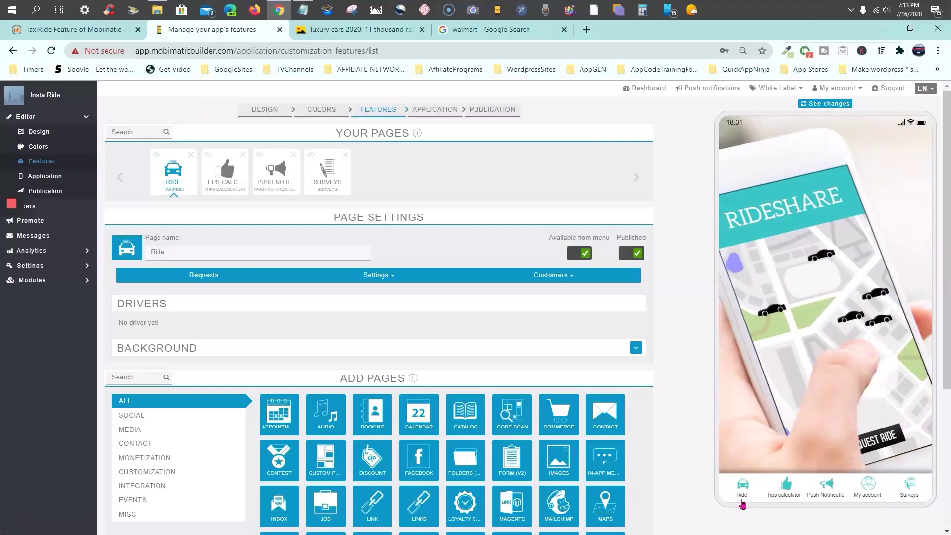
click(743, 487)
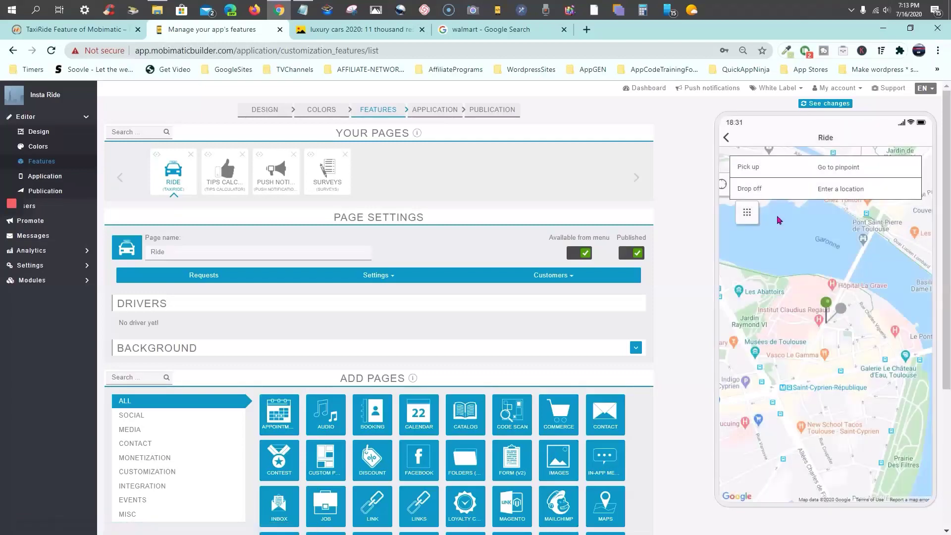
Log the passenger out from the side menu's My account page and confirm
click(747, 214)
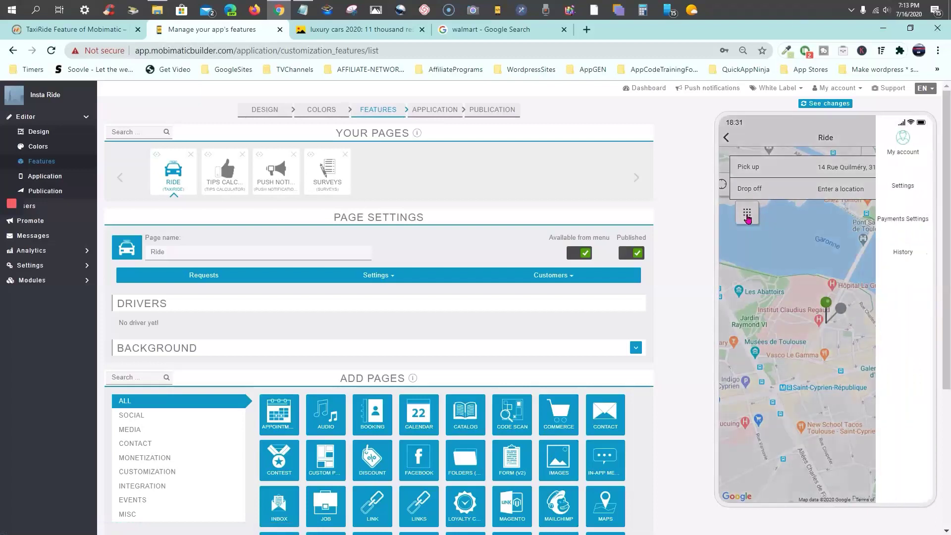
click(903, 154)
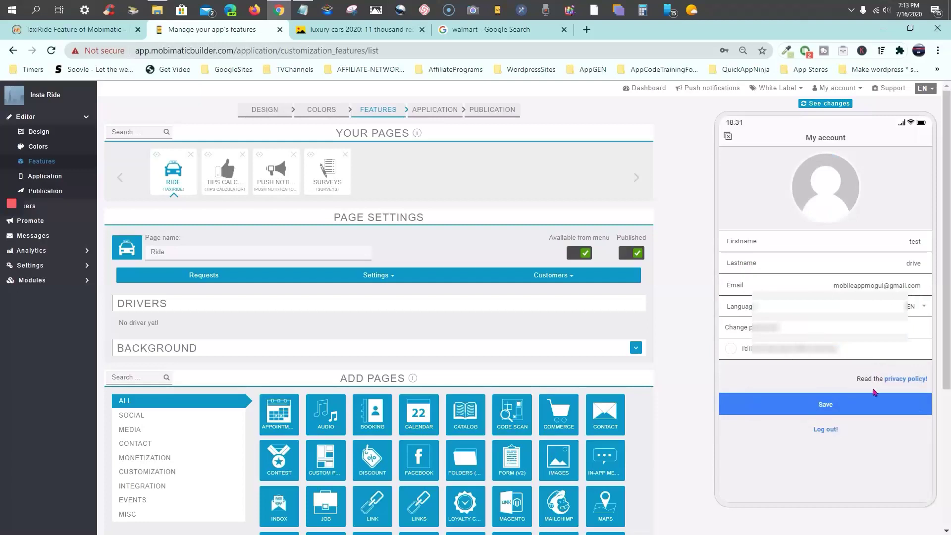
click(833, 432)
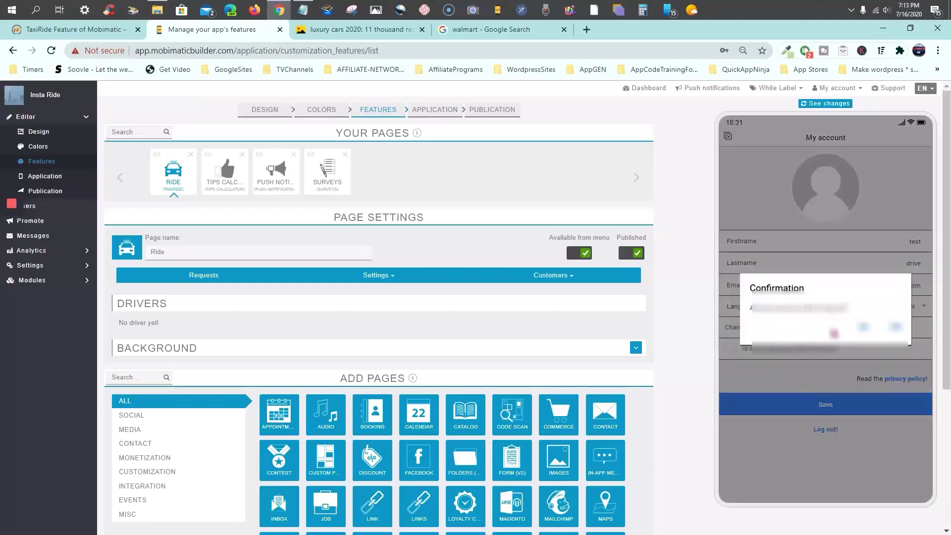
click(897, 329)
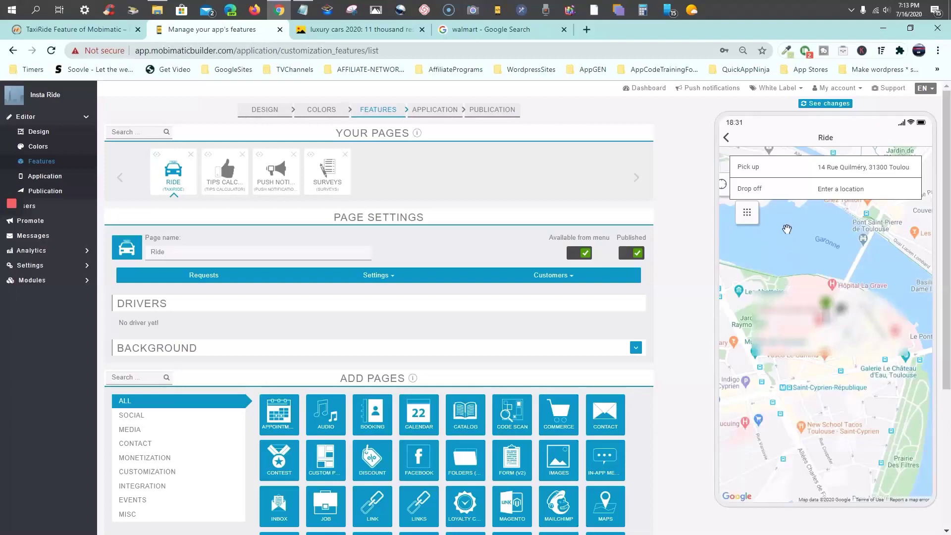
Reload the app preview to reach the login screen and enter the driver's email address
click(726, 139)
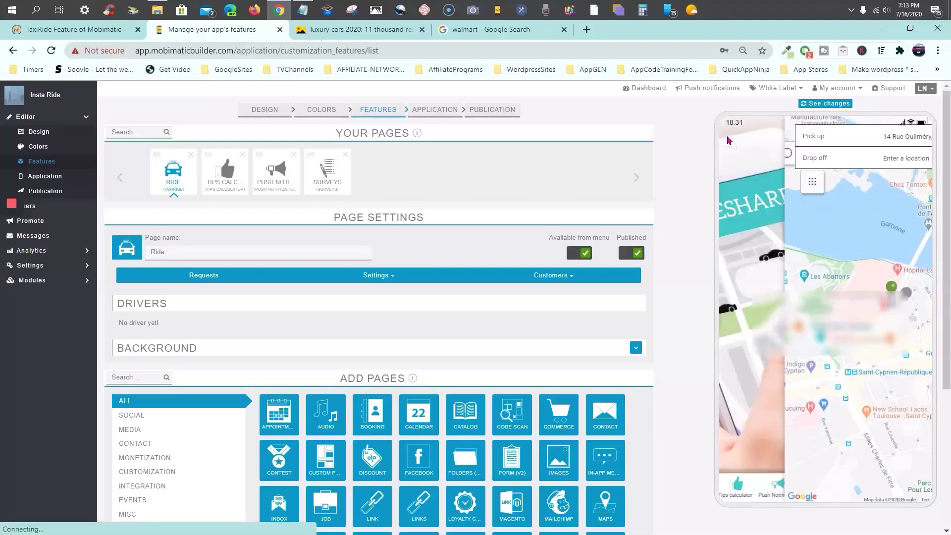
click(826, 104)
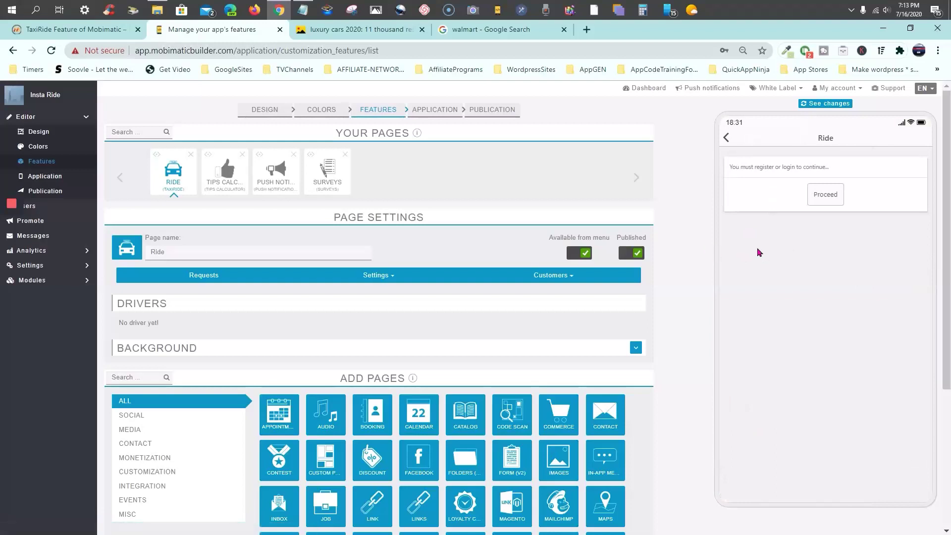
click(826, 195)
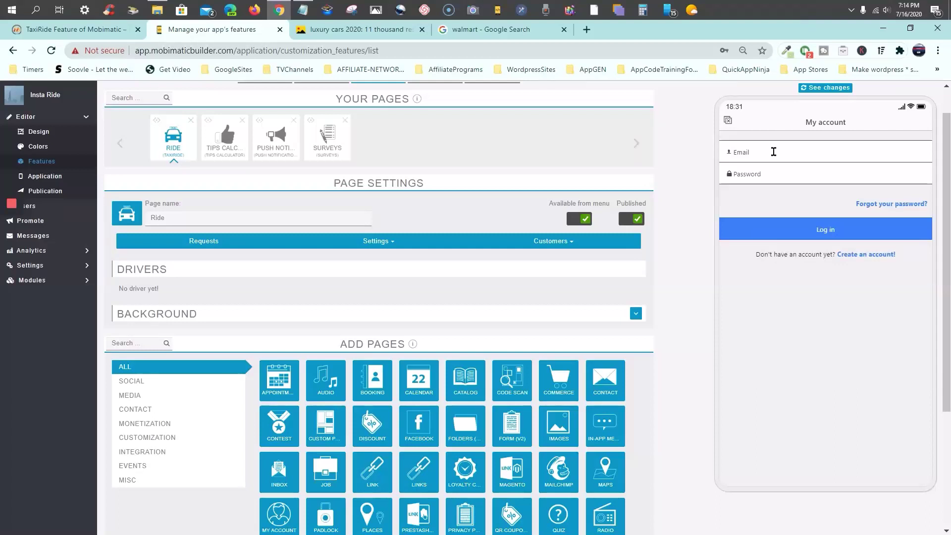
click(773, 151)
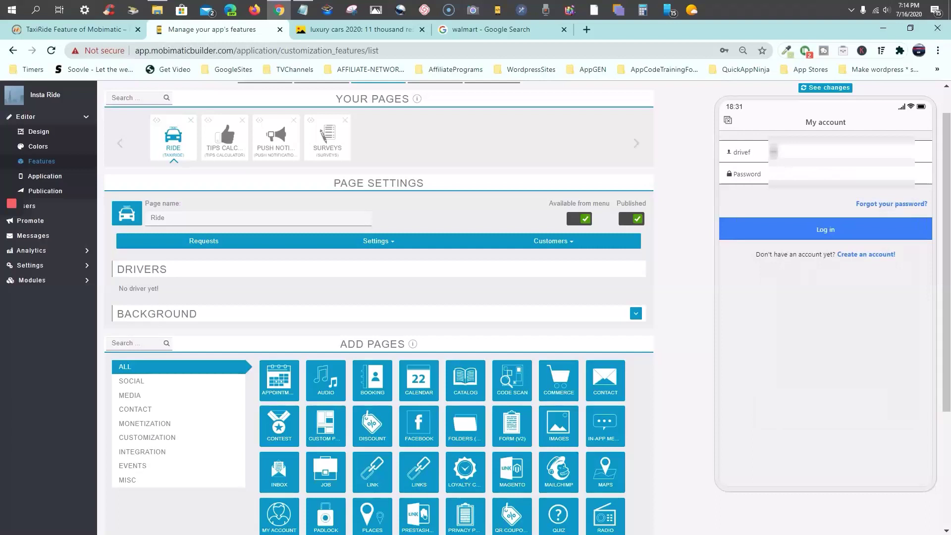
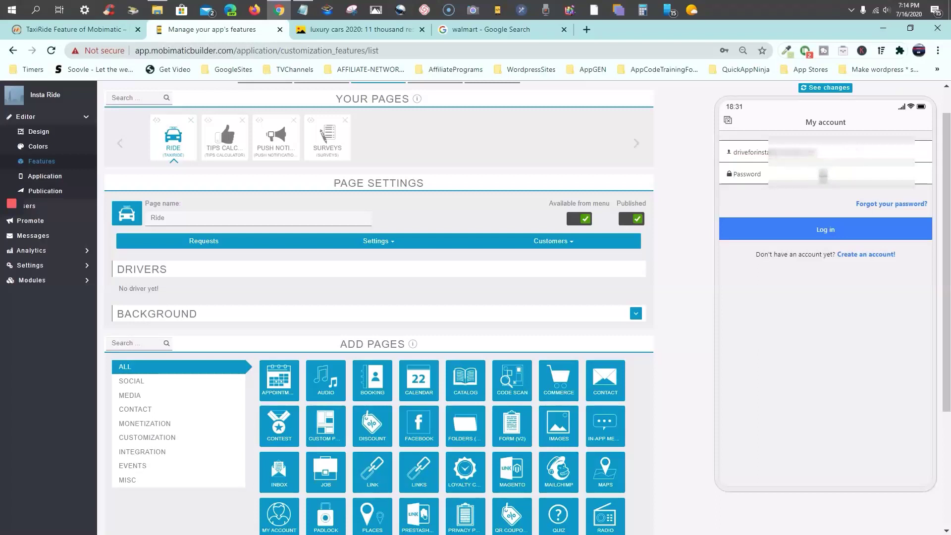
text(a)
Switch to the sign-up form and autofill its name, email and password with saved details
click(873, 256)
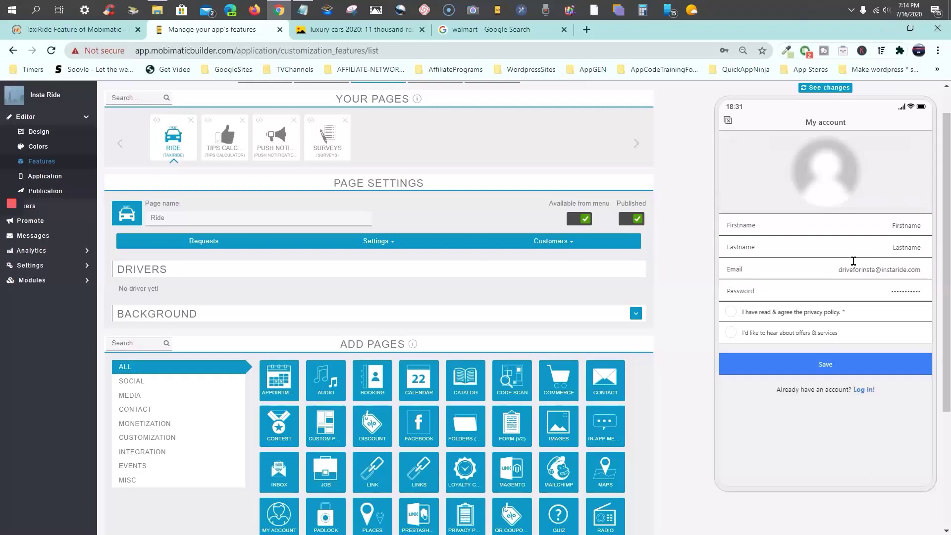
click(915, 226)
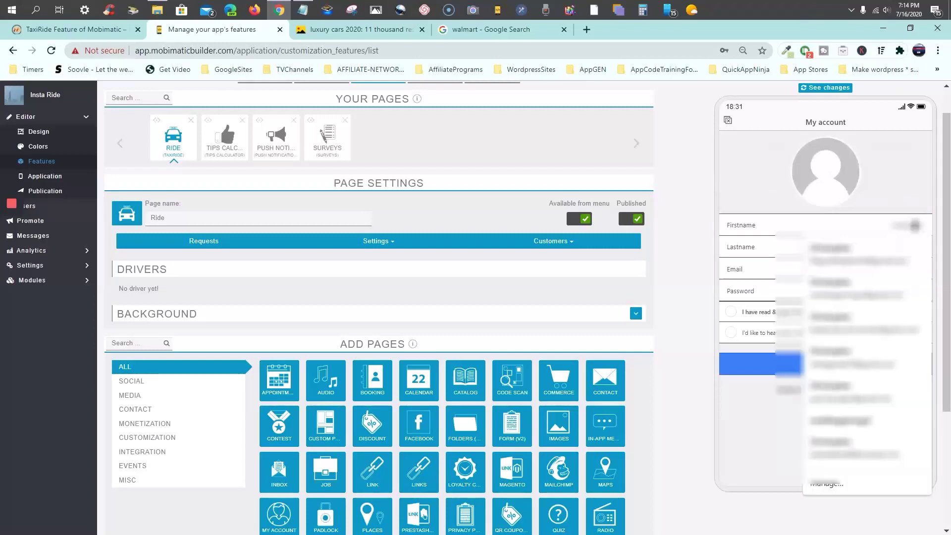
click(852, 253)
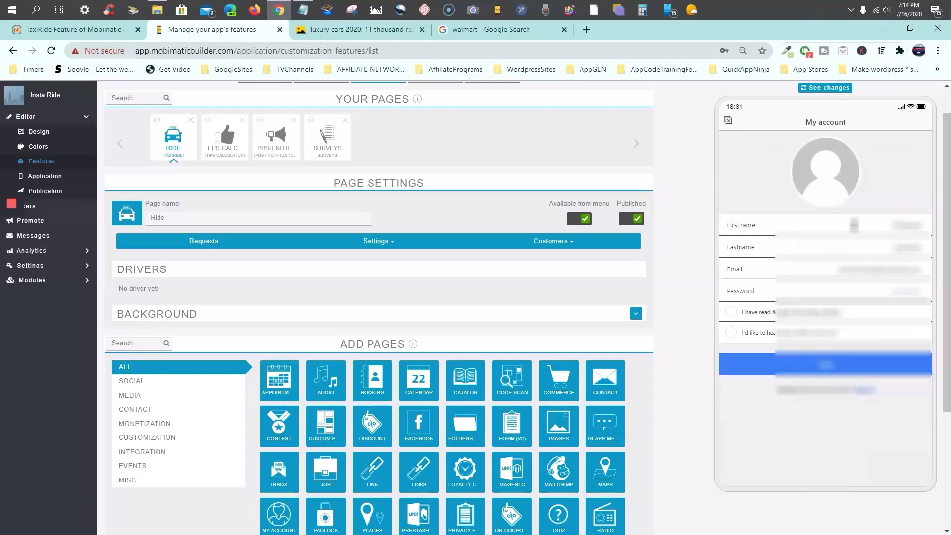
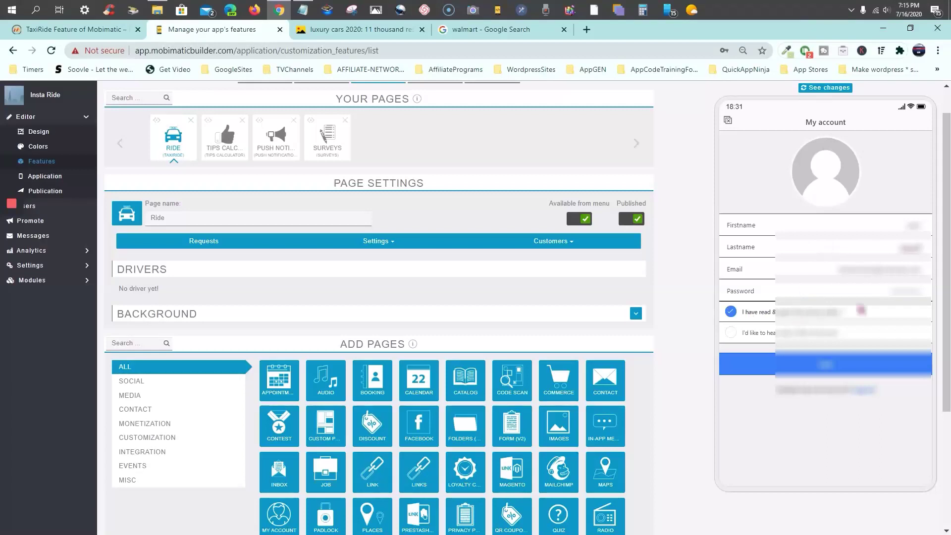
View the privacy policy, opt in to offers, submit the sign-up form, and dismiss the save-password prompt
click(862, 311)
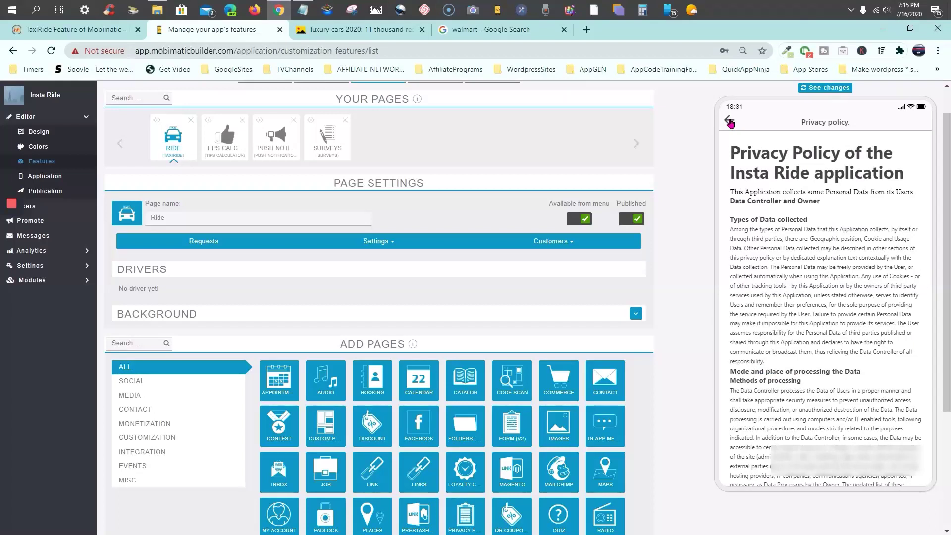
click(729, 122)
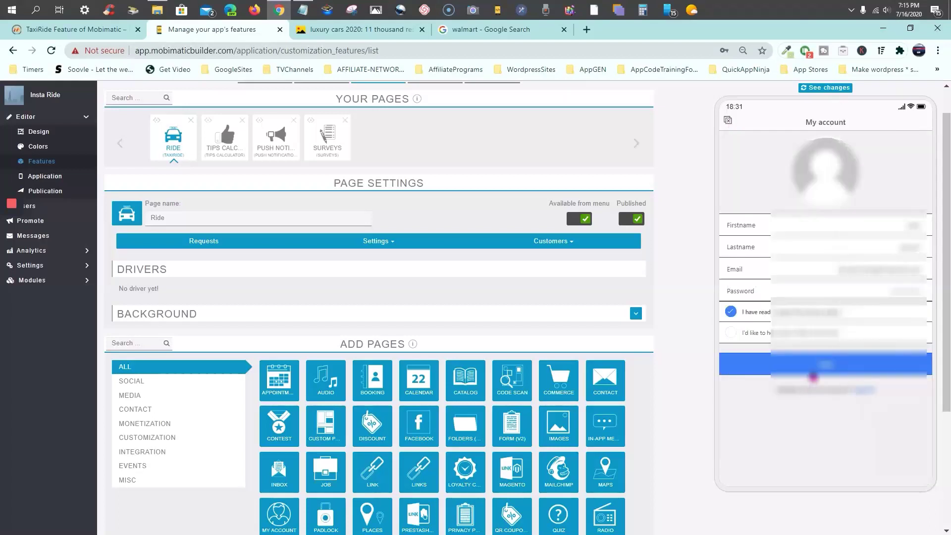
click(732, 335)
click(830, 372)
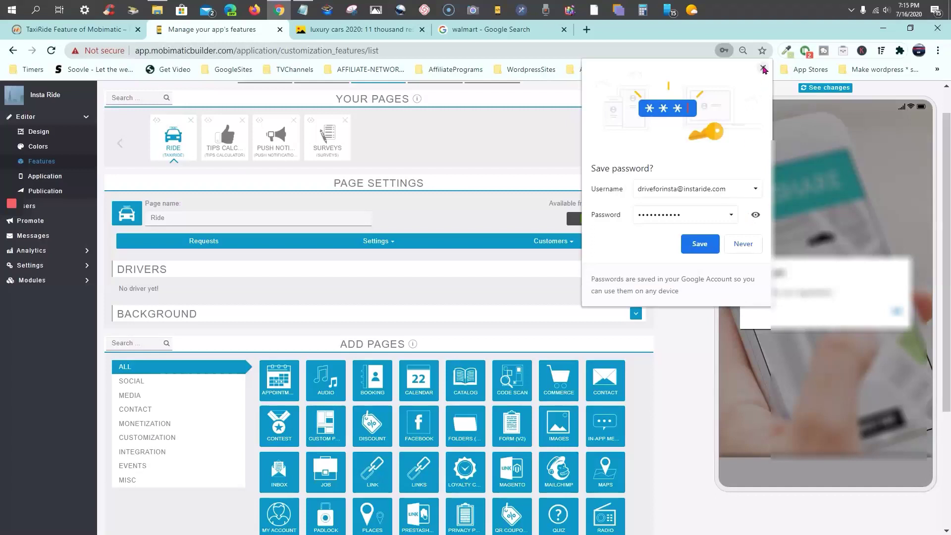
click(763, 69)
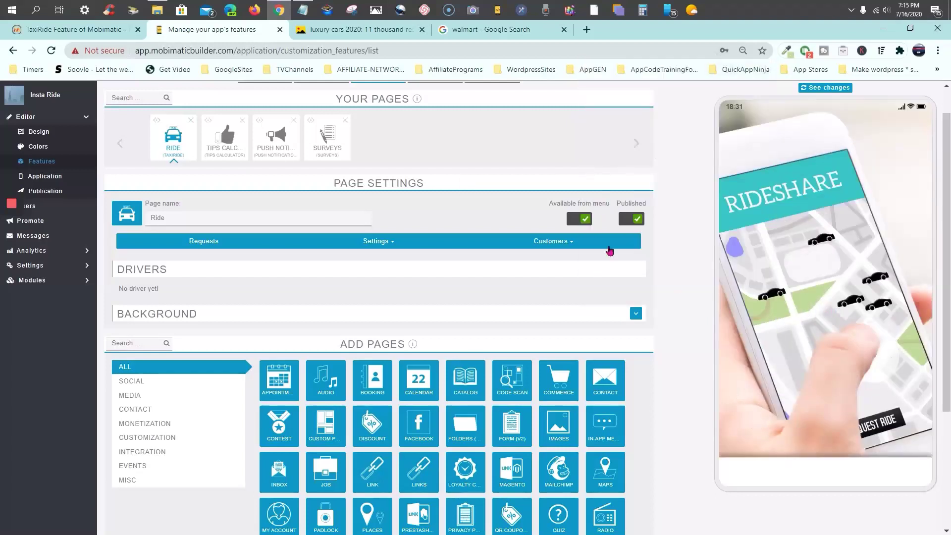
Refresh the preview and choose to use the app as a driver, starting on the phone number
click(552, 246)
click(828, 91)
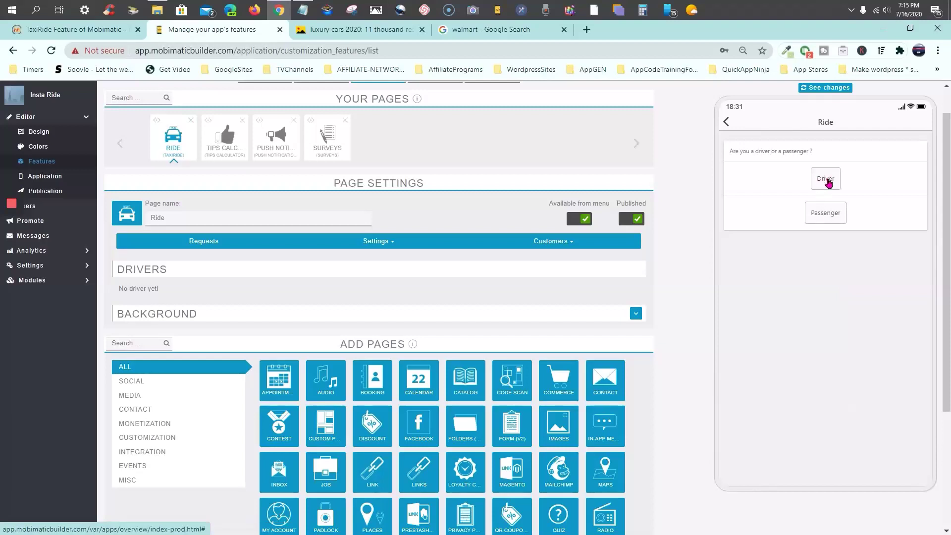
click(827, 181)
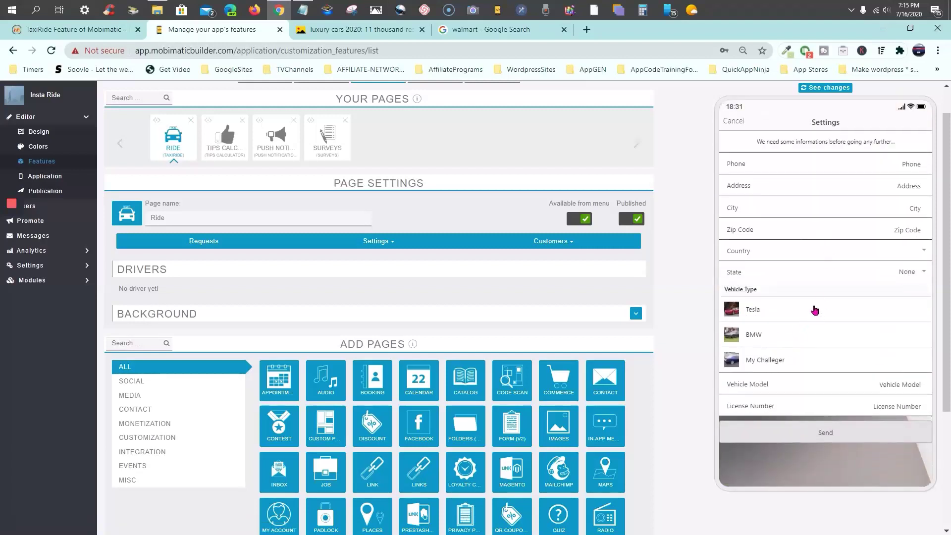
click(880, 162)
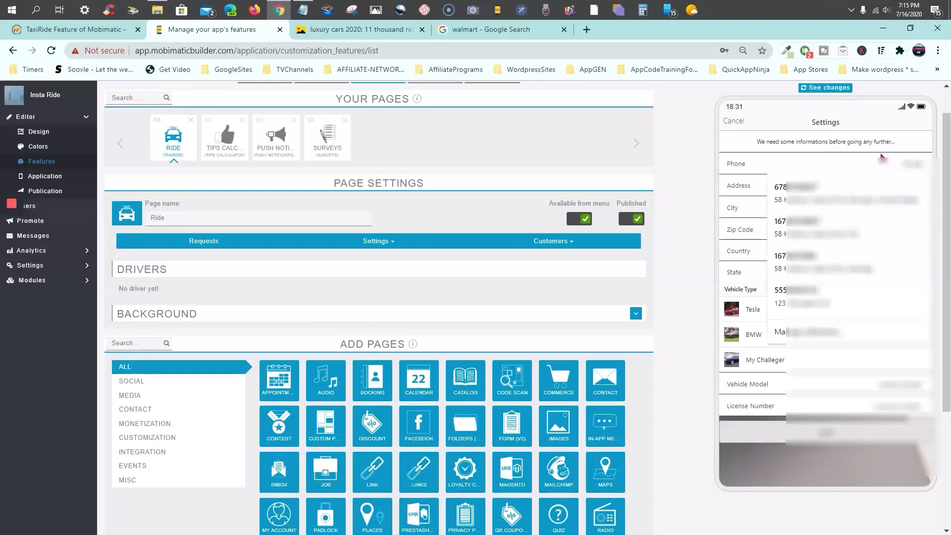
key(Escape)
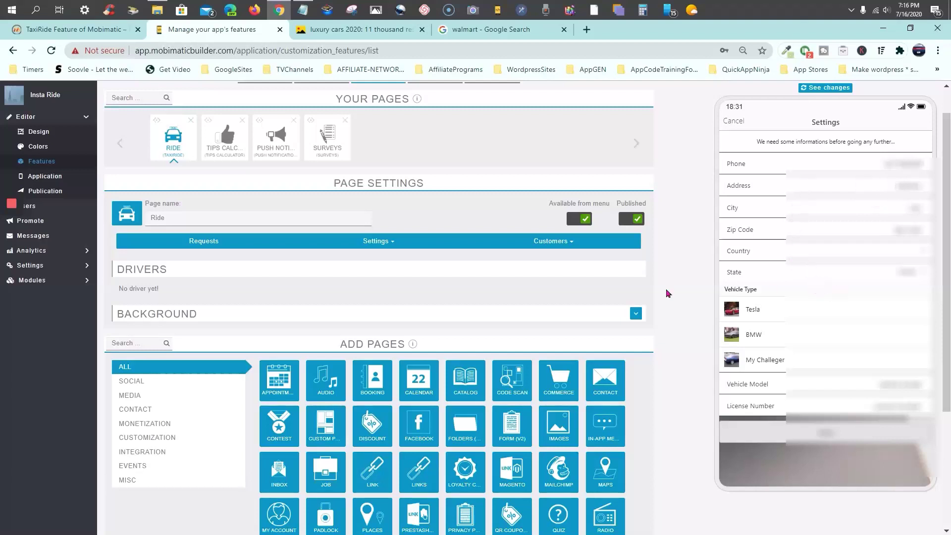
Enter vehicle model 'challenger' and a license number, then send the driver details
mouse_move(12, 233)
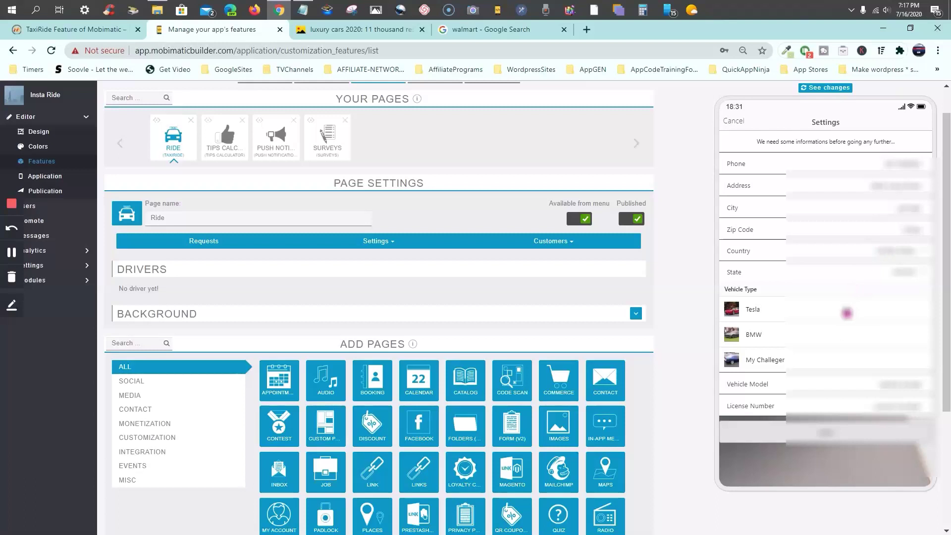
scroll(842, 317, down, 2)
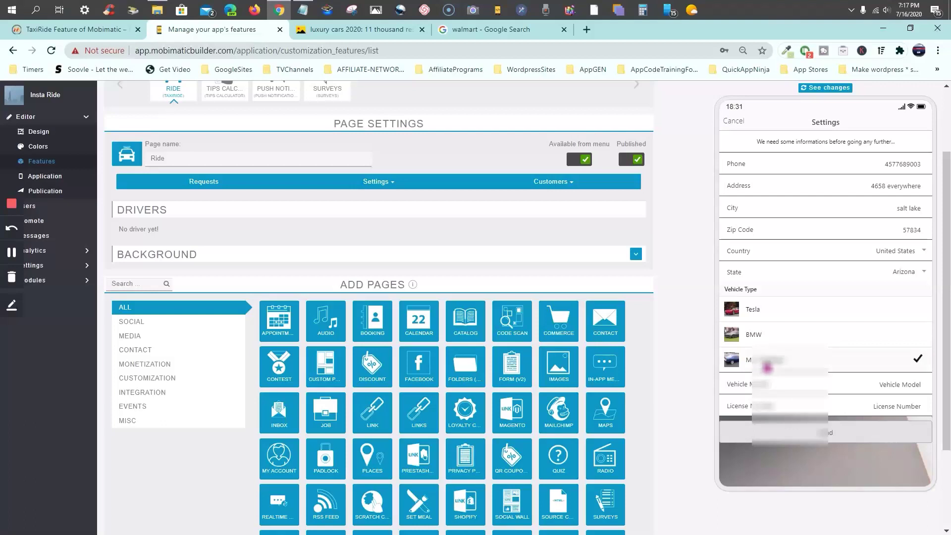
click(901, 385)
text(challenger)
click(865, 407)
text(appmogul)
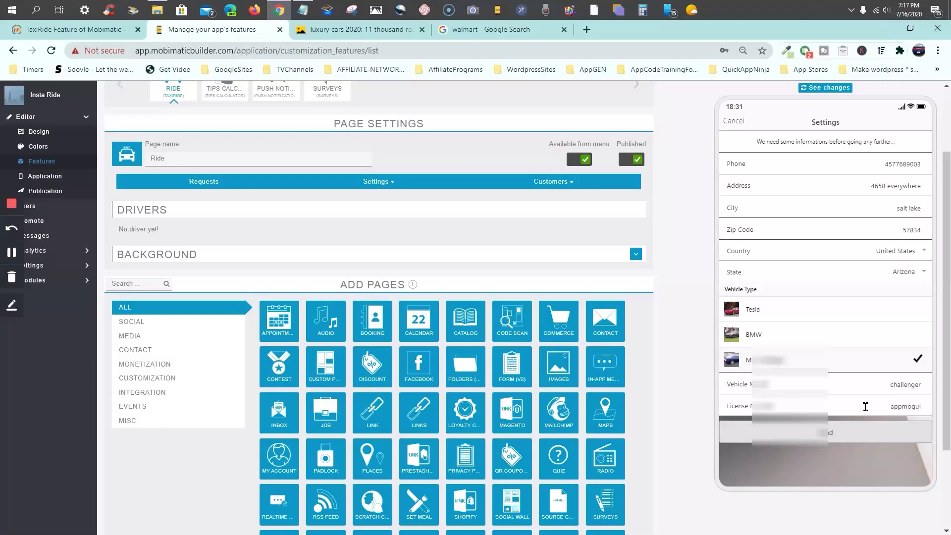
scroll(842, 426, down, 1)
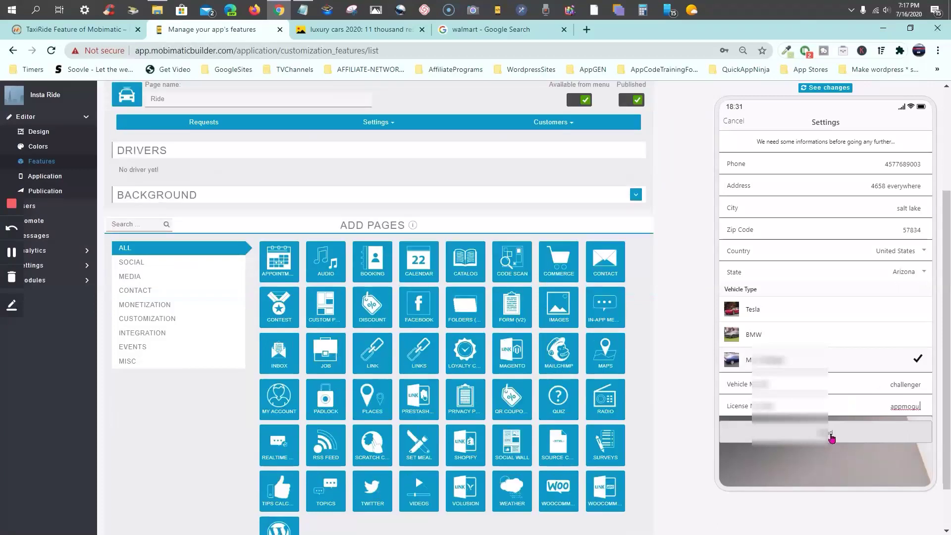
click(831, 436)
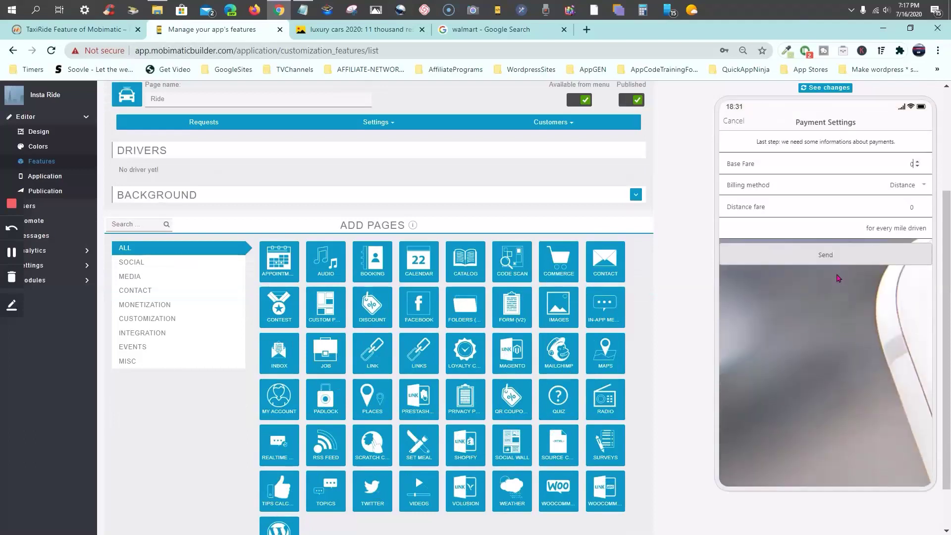
Raise the Base Fare to 0.32 with the spinner
double_click(919, 163)
triple_click(919, 163)
triple_click(918, 162)
triple_click(918, 162)
click(918, 162)
double_click(918, 162)
double_click(917, 163)
double_click(917, 163)
double_click(917, 163)
triple_click(917, 162)
Keep Distance billing, set Distance fare to 1 per mile, and send the payment settings
click(923, 191)
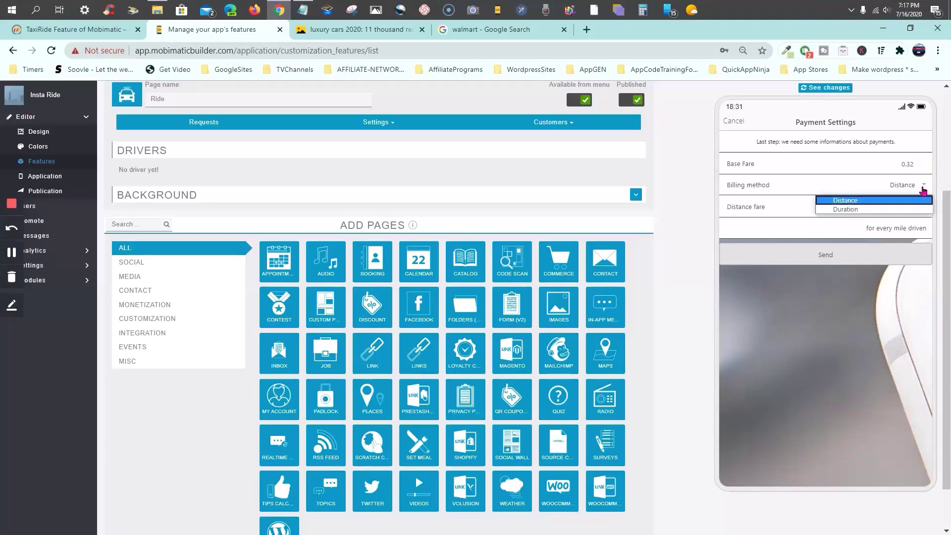
click(864, 203)
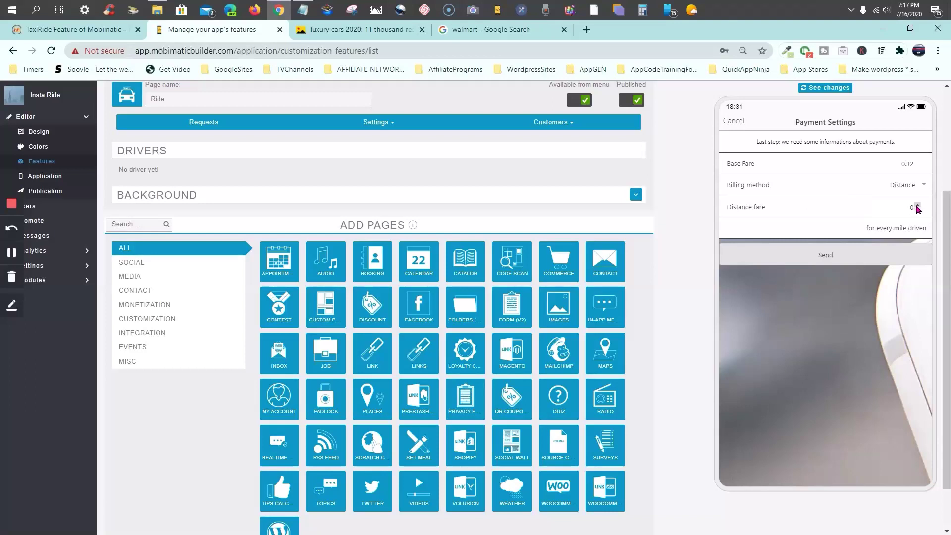
text(.07)
click(918, 206)
key(BackSpace)
key(BackSpace)
key(BackSpace)
text(1)
key(BackSpace)
text(3)
key(BackSpace)
text(1)
click(823, 257)
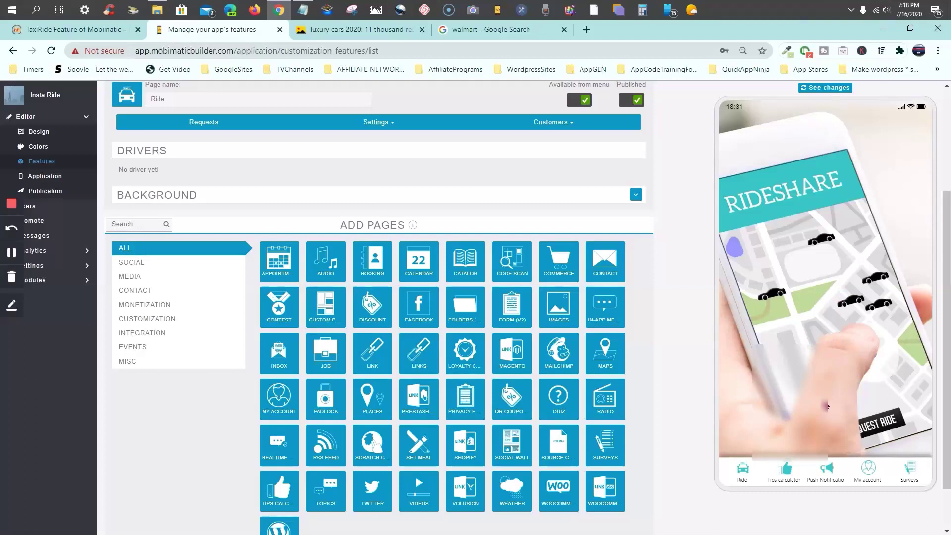
Open the Ride page in the preview and show the Drivers list in the builder
click(743, 471)
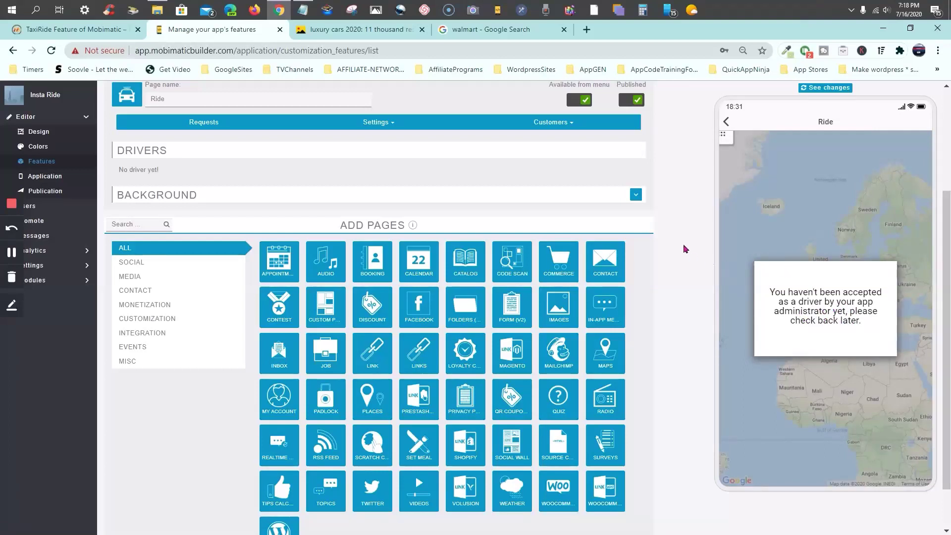
scroll(685, 249, up, 3)
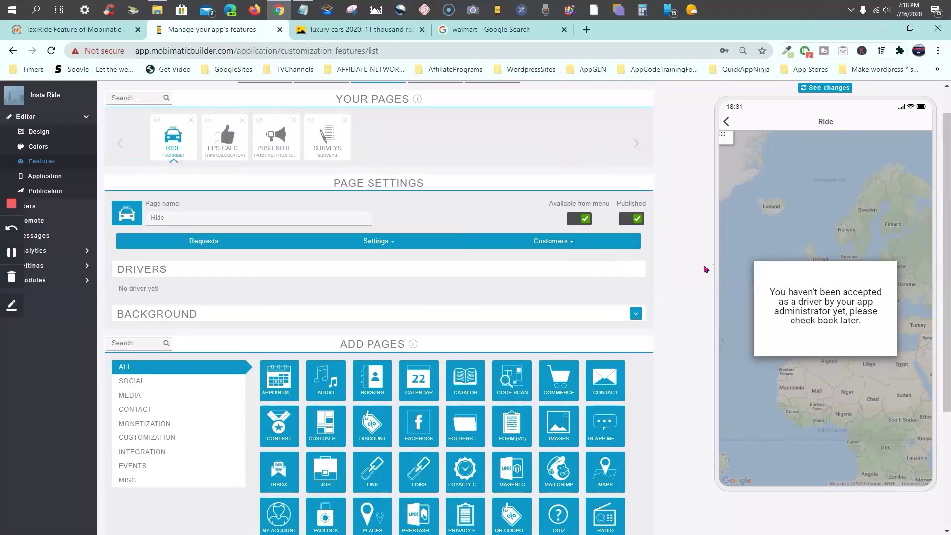
click(570, 244)
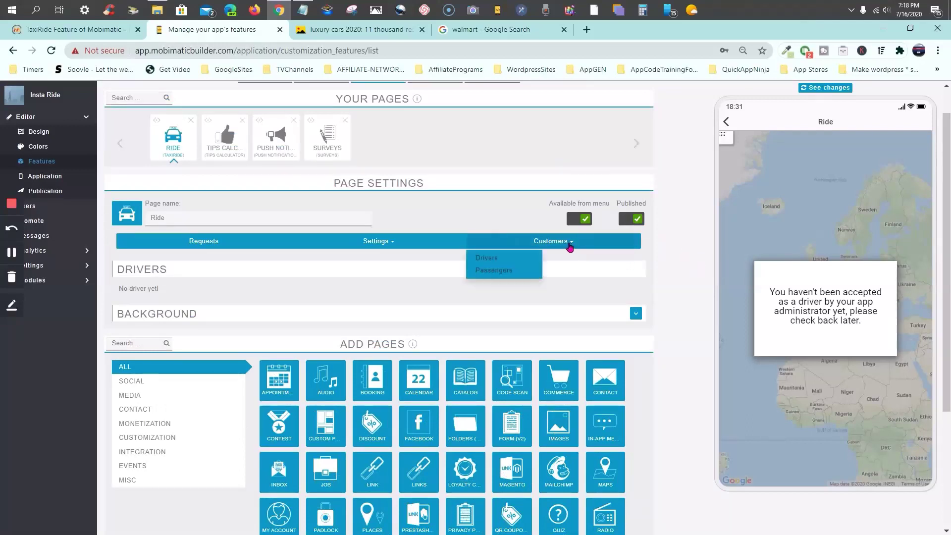
click(491, 258)
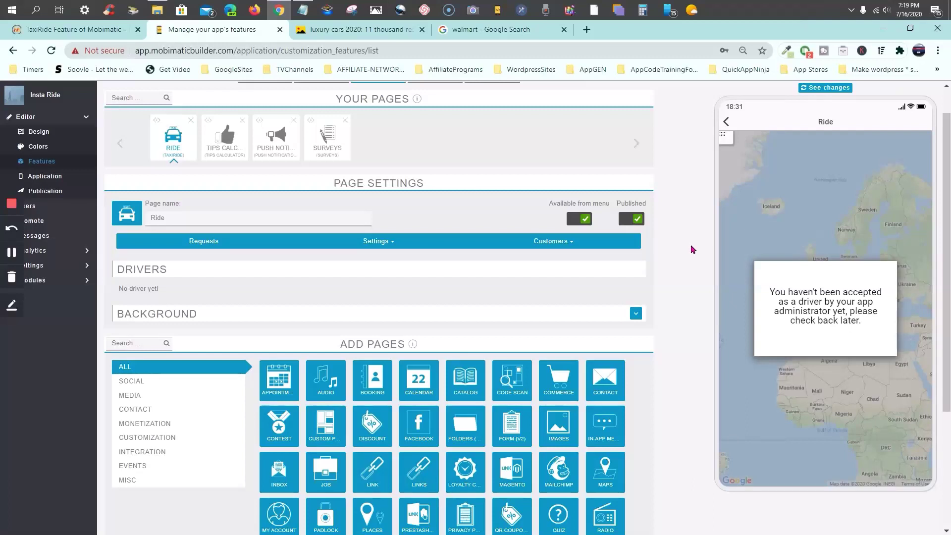
click(566, 249)
click(494, 256)
Refresh the preview, view the Passengers list, then switch back to the empty Drivers list
click(822, 91)
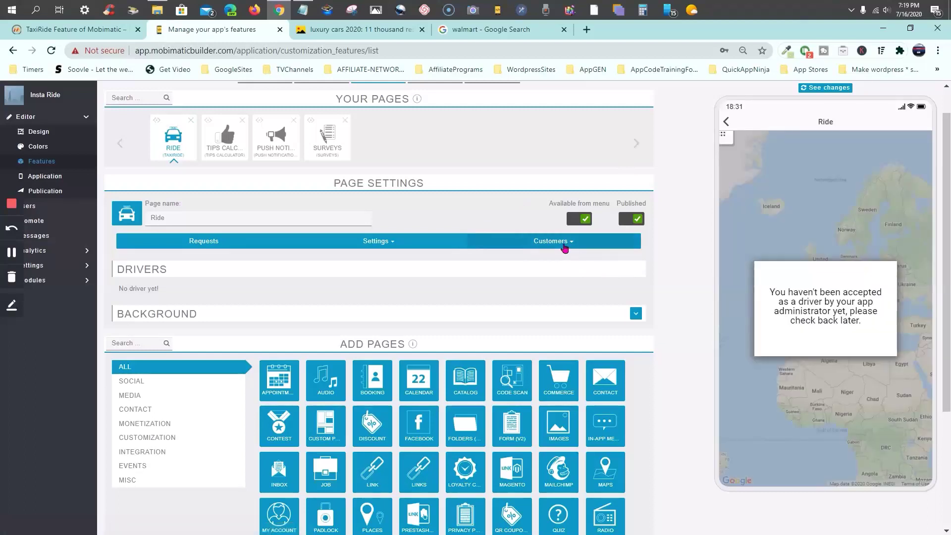
click(565, 246)
click(495, 270)
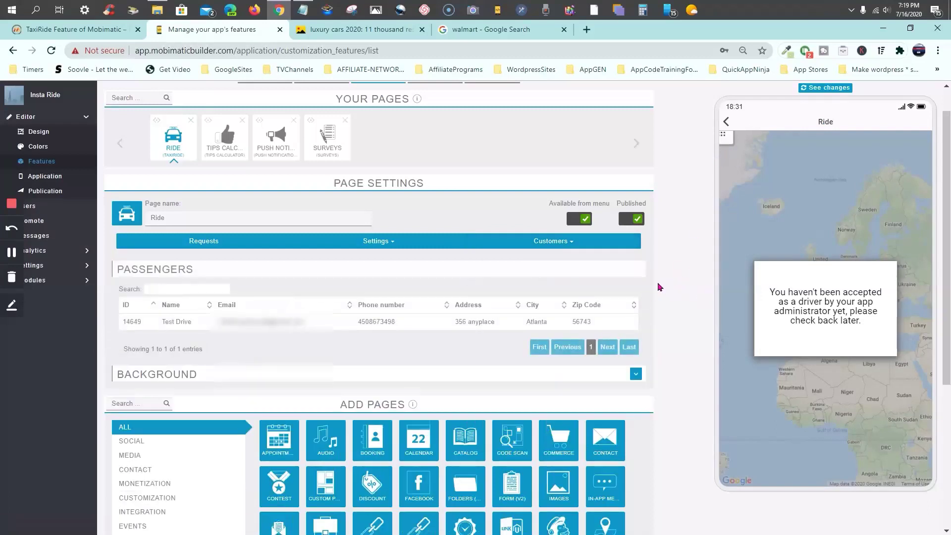
click(567, 248)
click(491, 259)
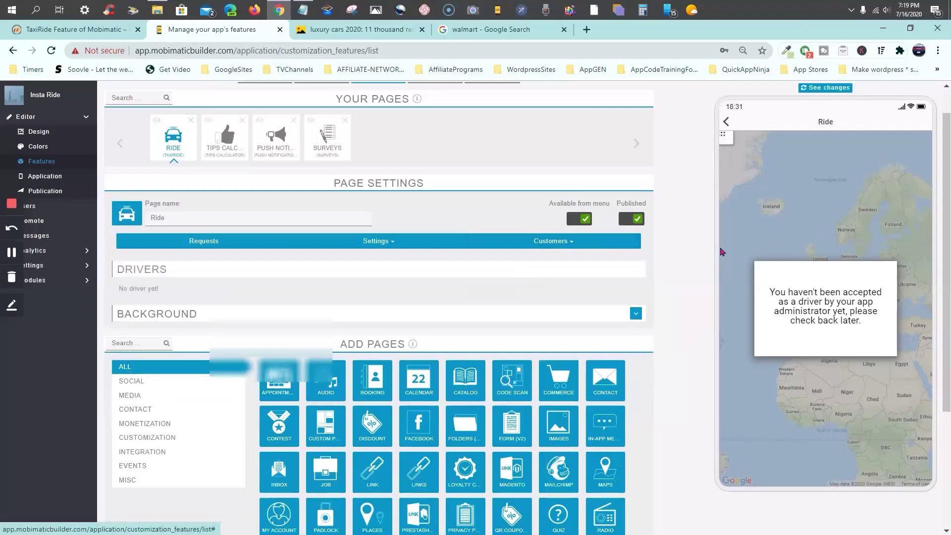
Open the preview's My account page and copy the driver's email address
click(731, 145)
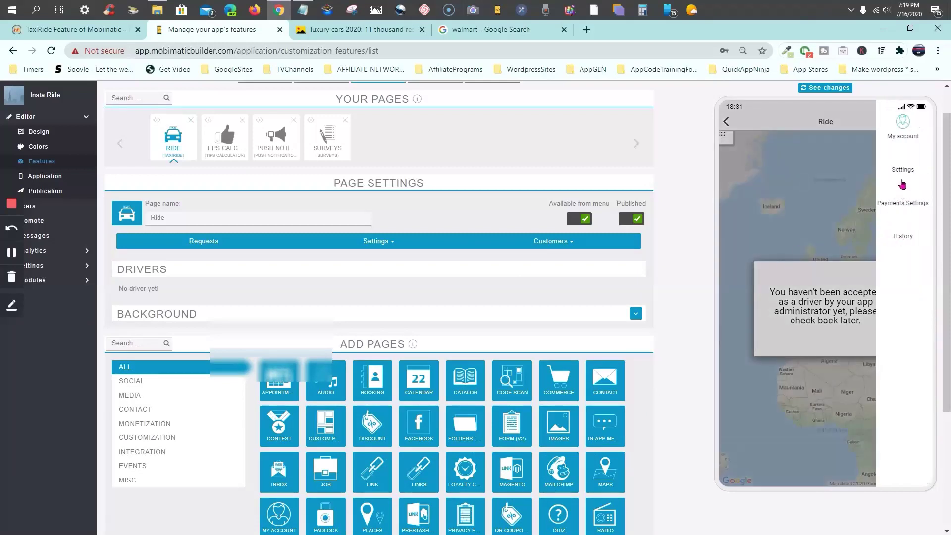
click(896, 137)
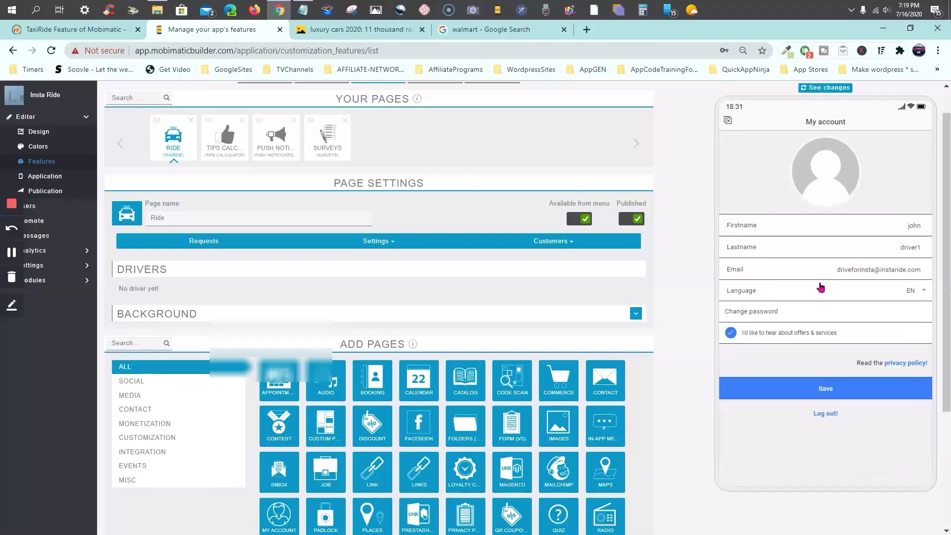
drag(921, 271, 838, 272)
right_click(838, 273)
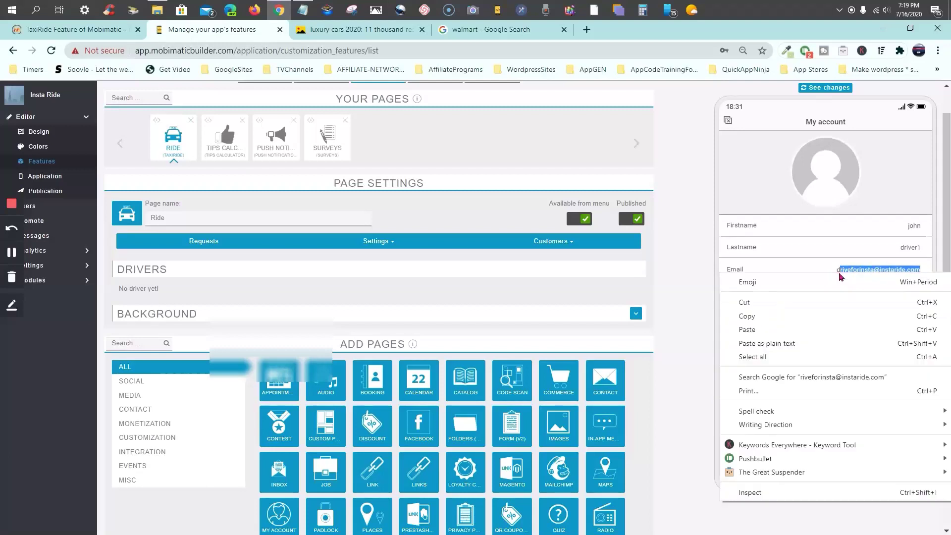
click(851, 244)
drag(922, 271, 837, 270)
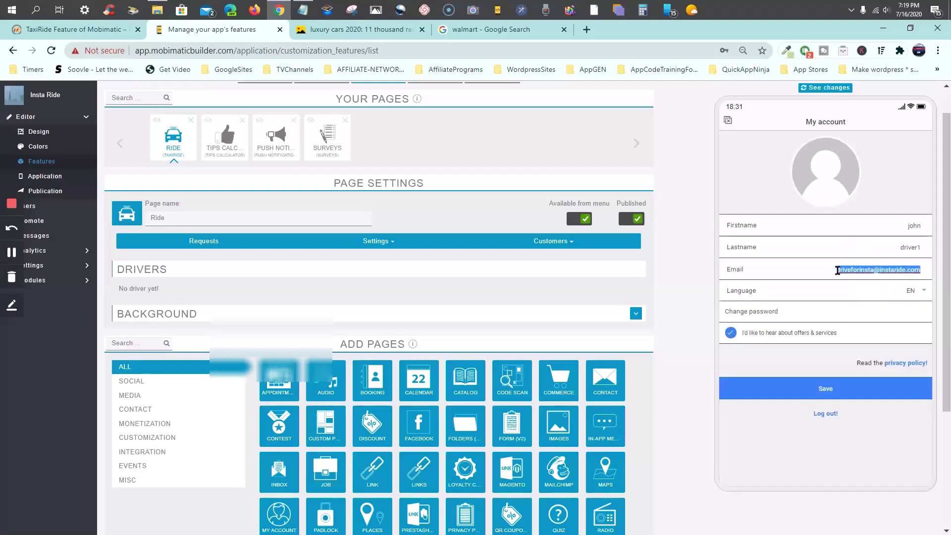
right_click(837, 270)
click(771, 313)
Paste the email into the Notepad notes and minimise Notepad
click(302, 9)
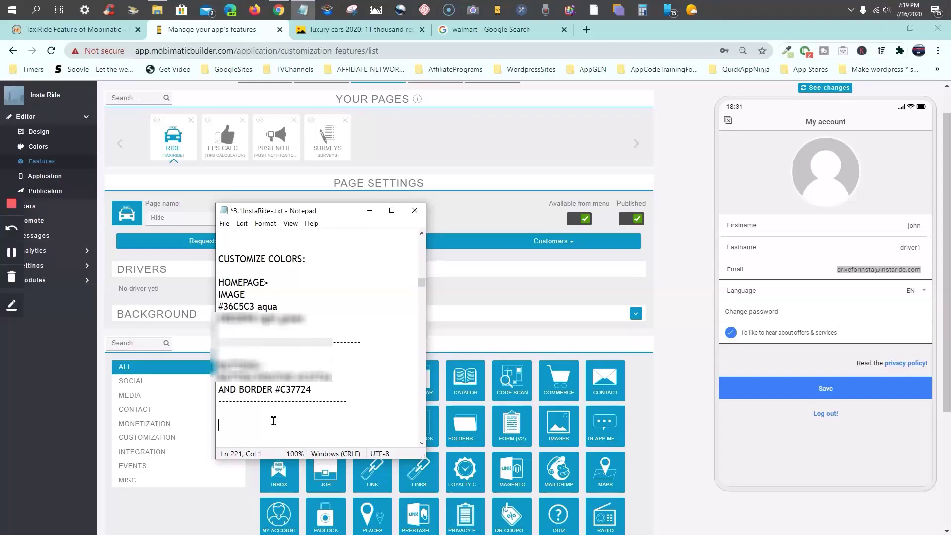
scroll(274, 421, down, 1)
right_click(342, 270)
click(369, 315)
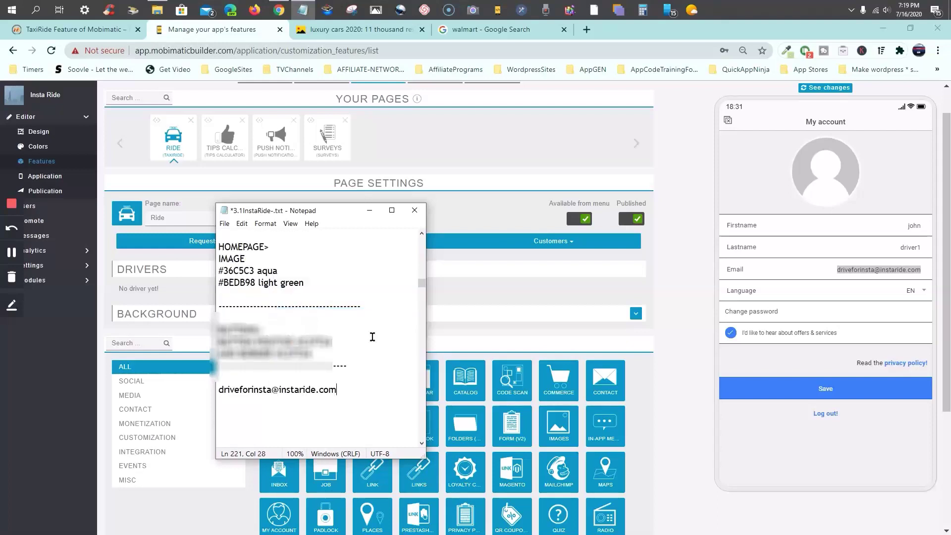
click(369, 210)
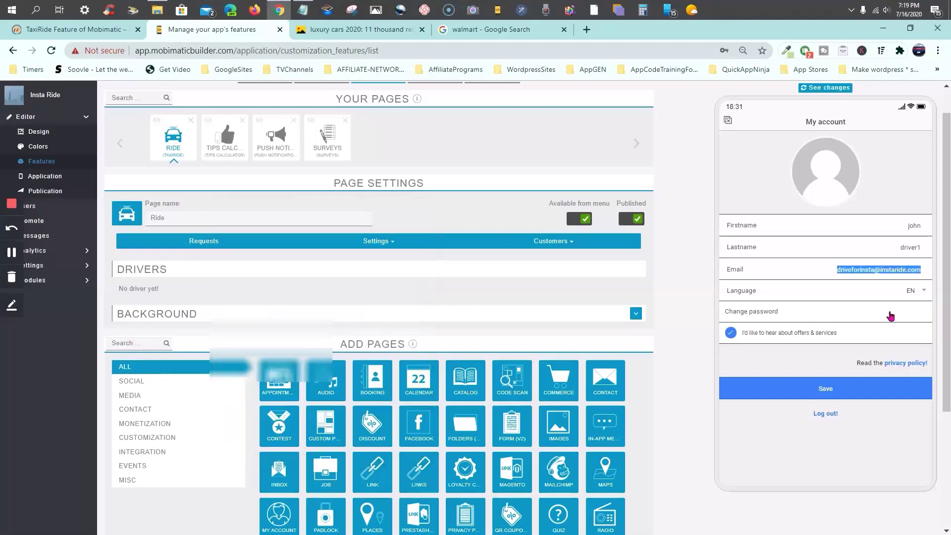
click(821, 396)
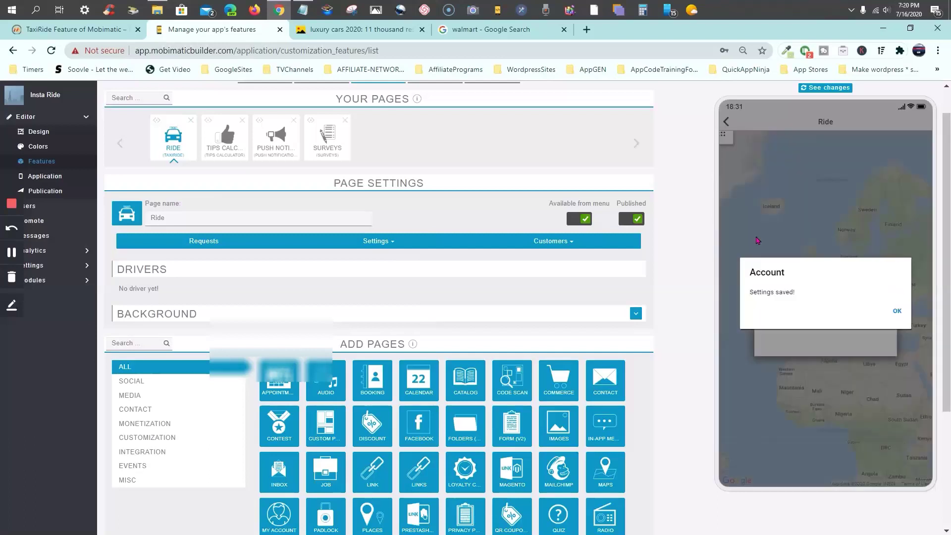
click(897, 313)
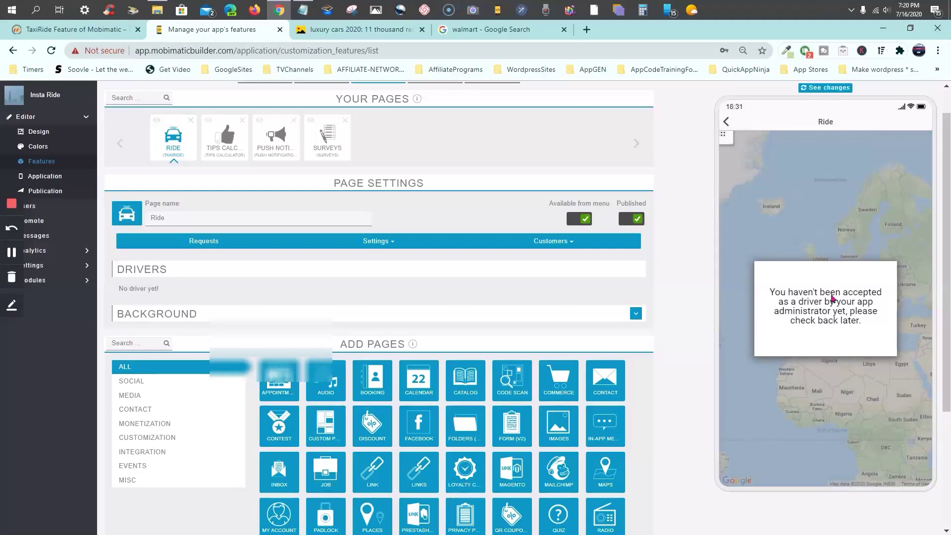
click(380, 243)
click(320, 259)
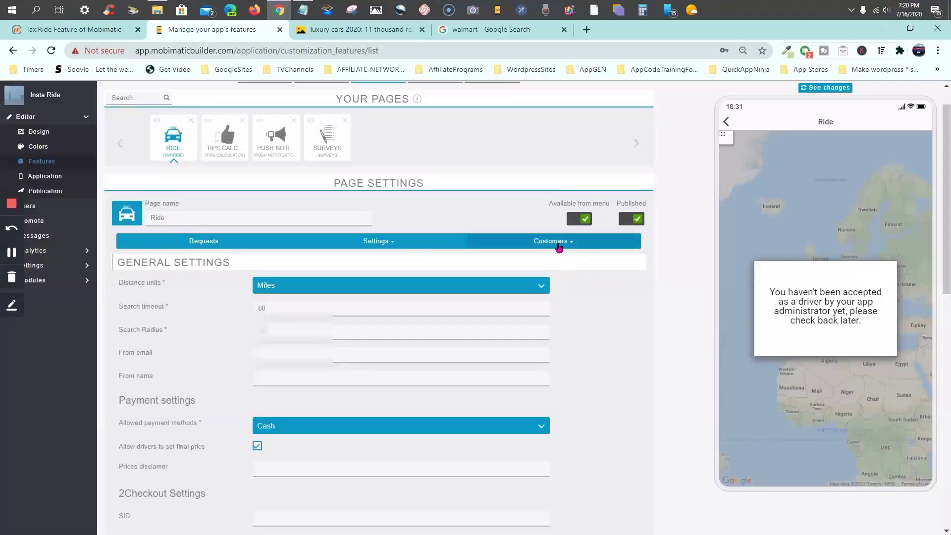
click(570, 243)
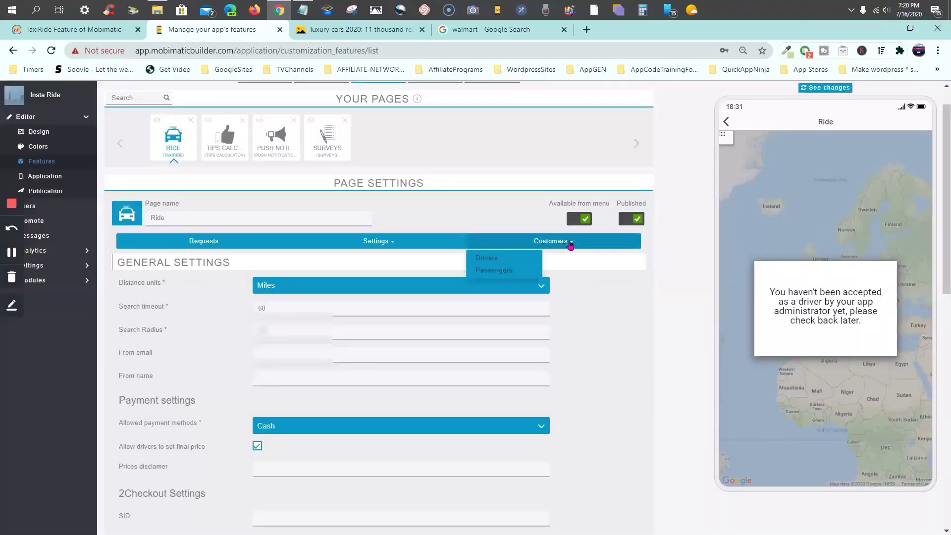
click(486, 258)
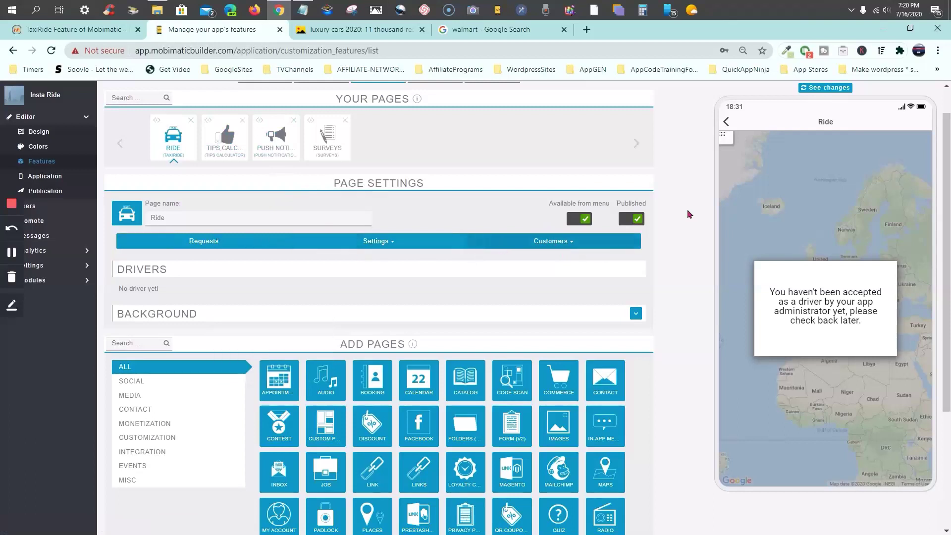
click(729, 122)
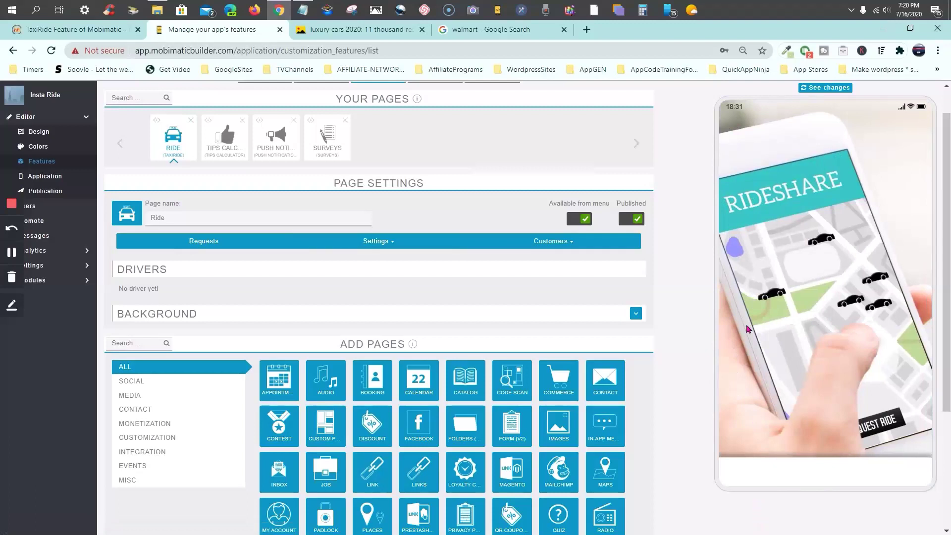
click(824, 97)
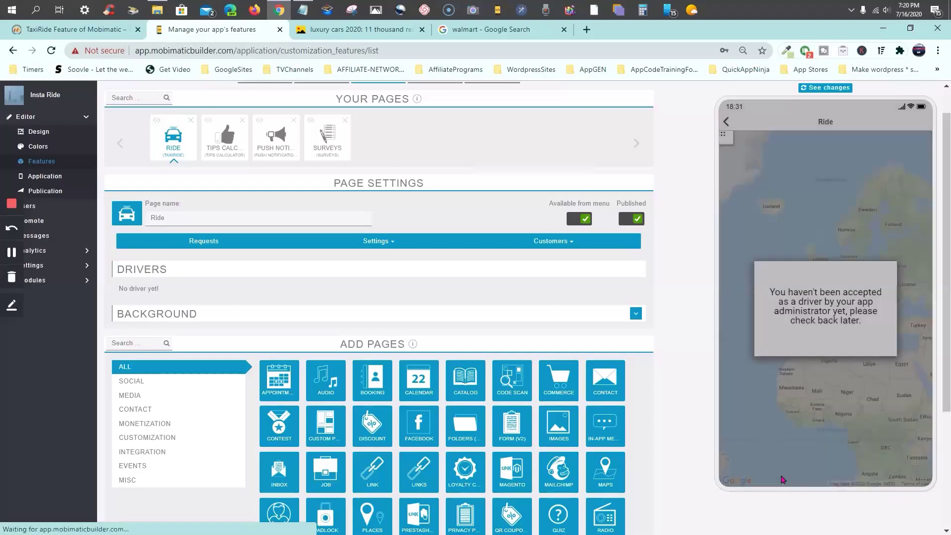
click(727, 127)
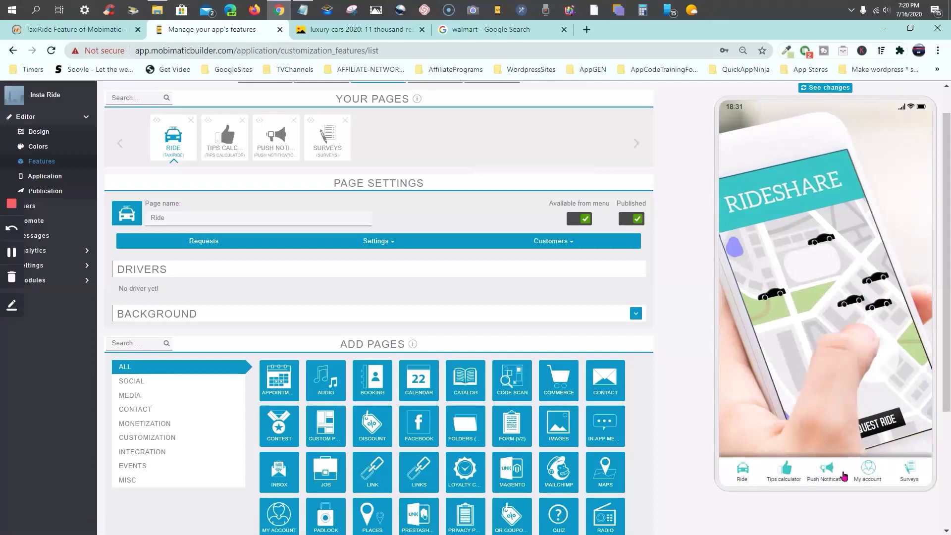
click(870, 472)
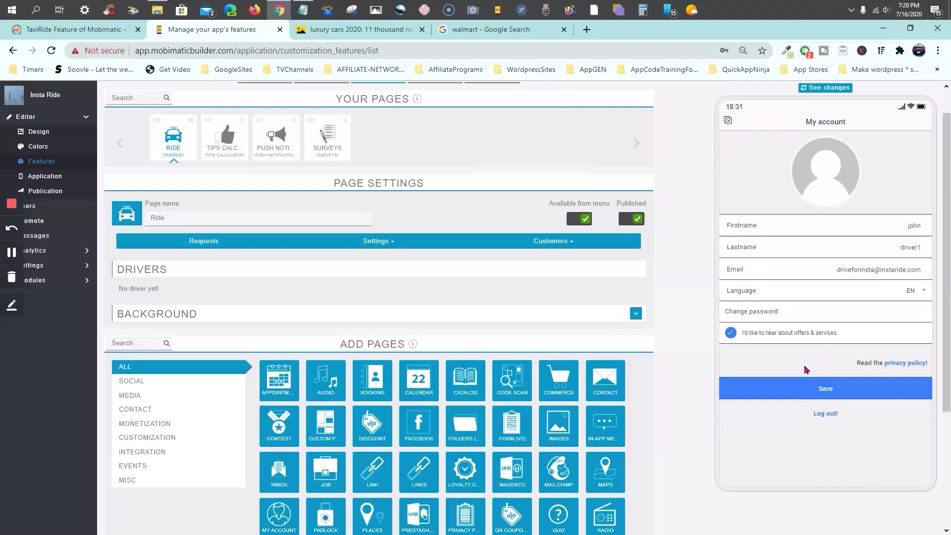
click(728, 122)
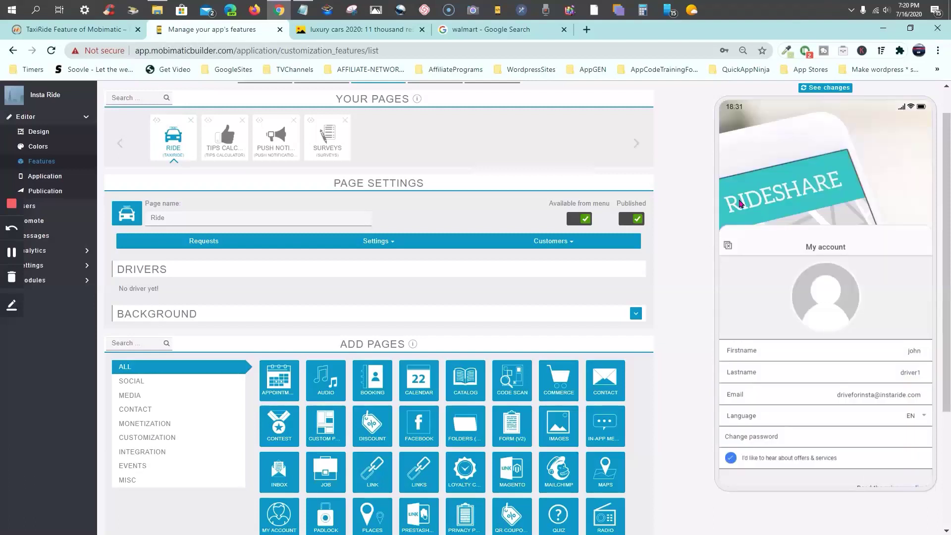
click(743, 473)
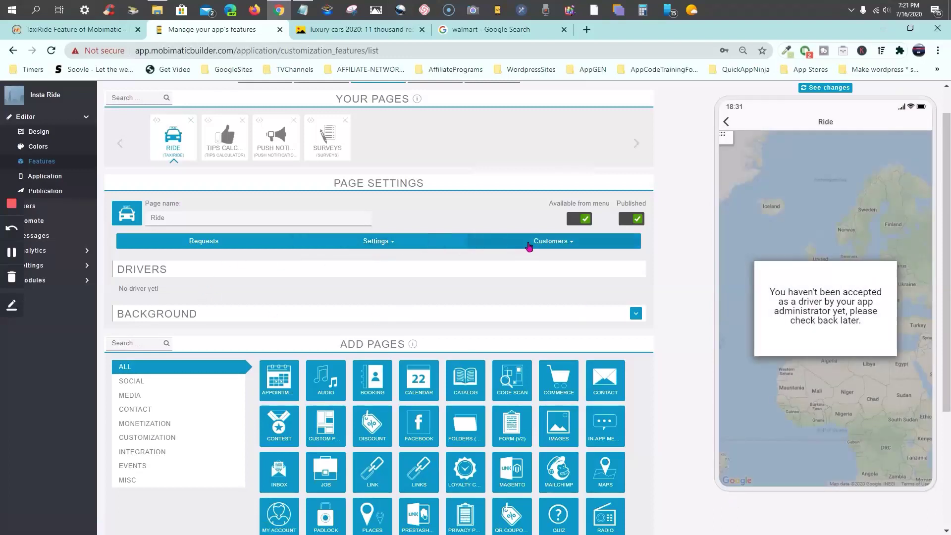
click(547, 246)
click(487, 258)
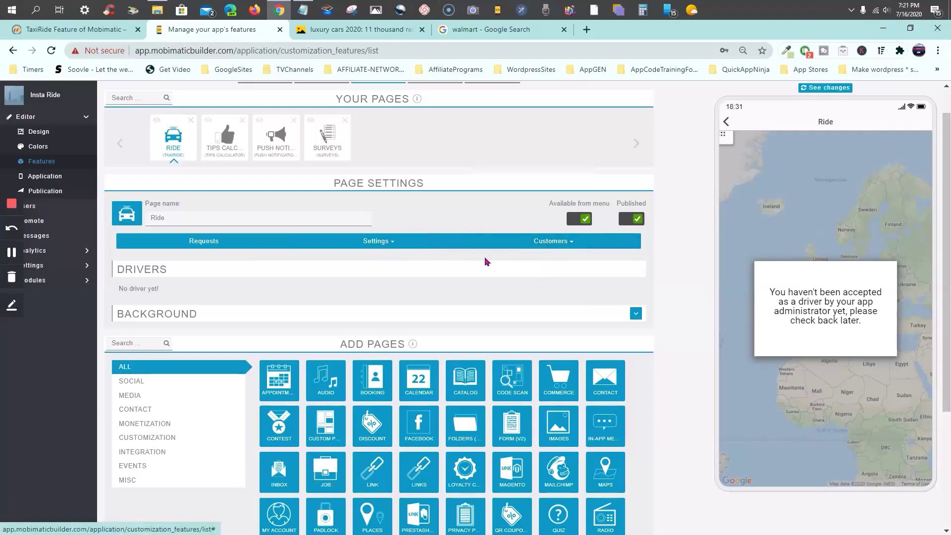
click(562, 246)
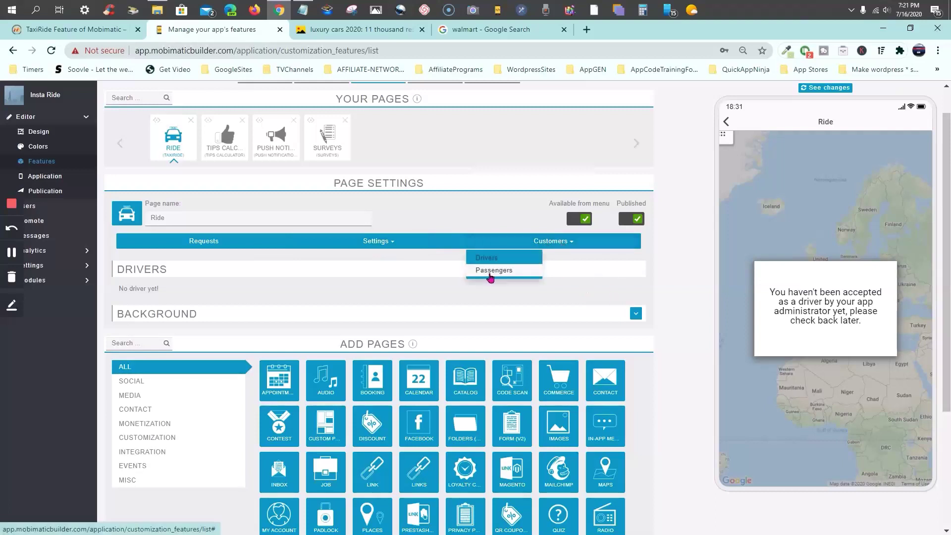
click(489, 276)
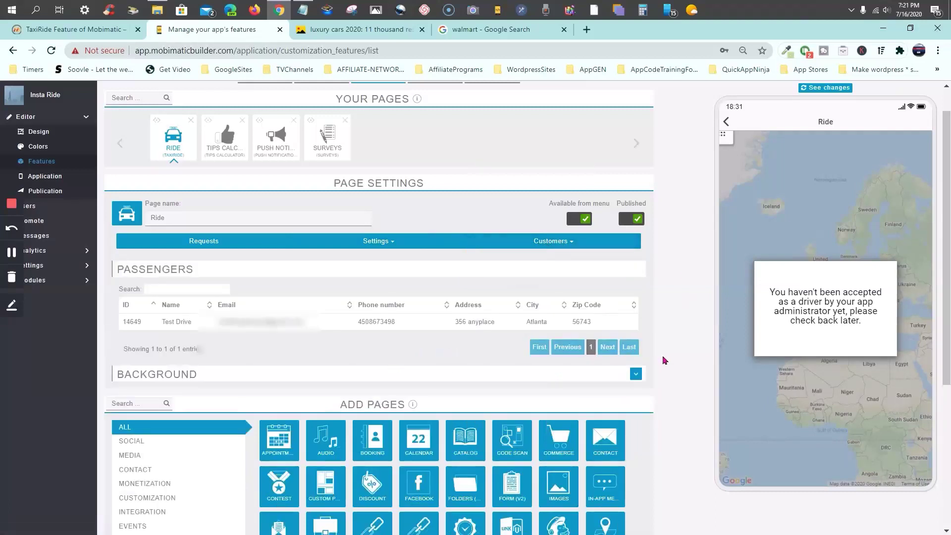
click(636, 374)
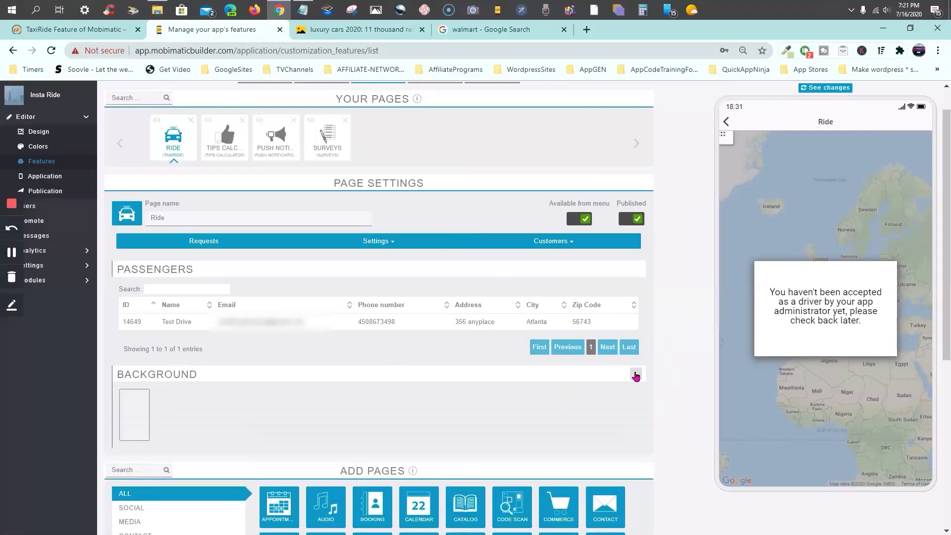
click(636, 375)
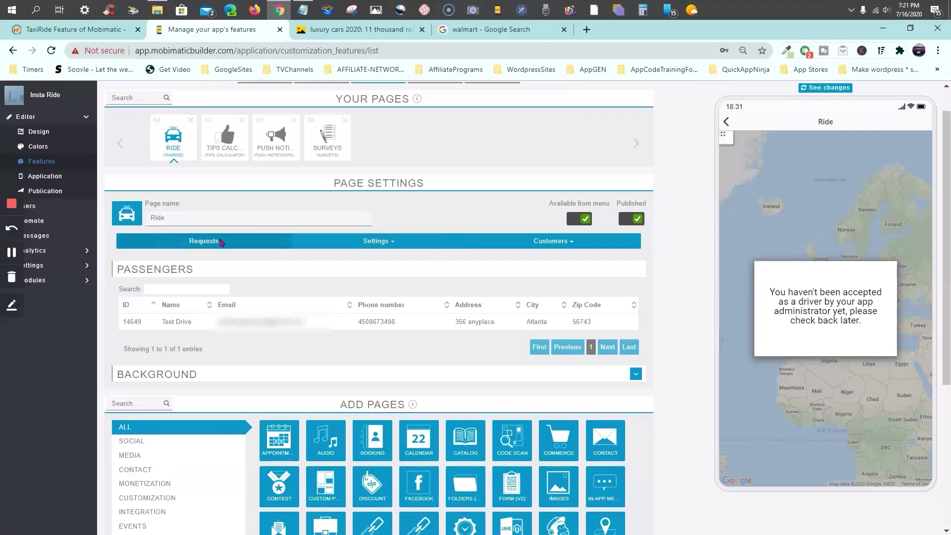
click(221, 242)
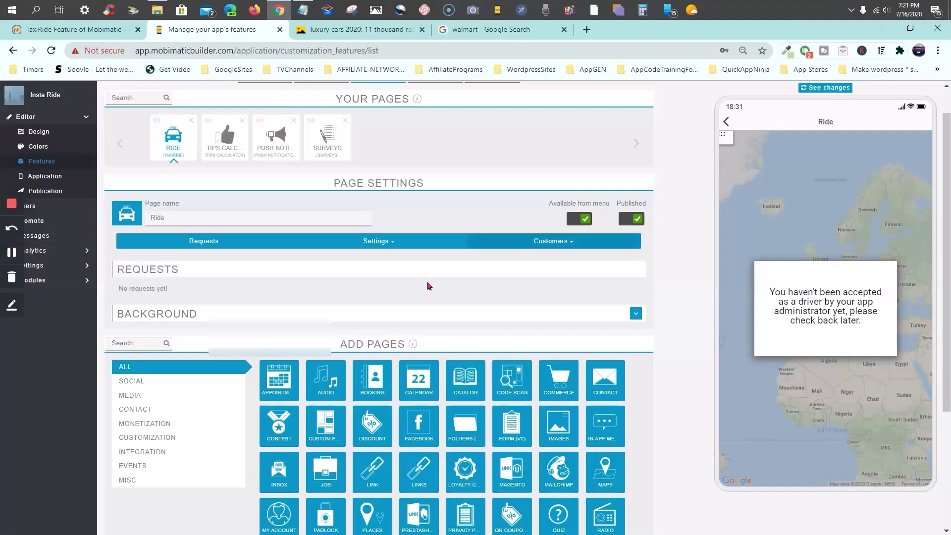
click(554, 243)
click(526, 260)
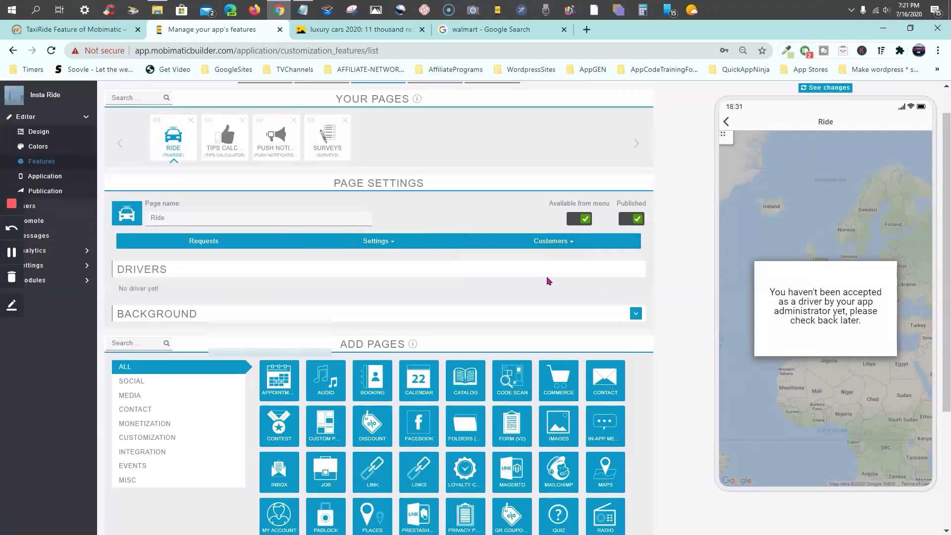
scroll(429, 273, up, 1)
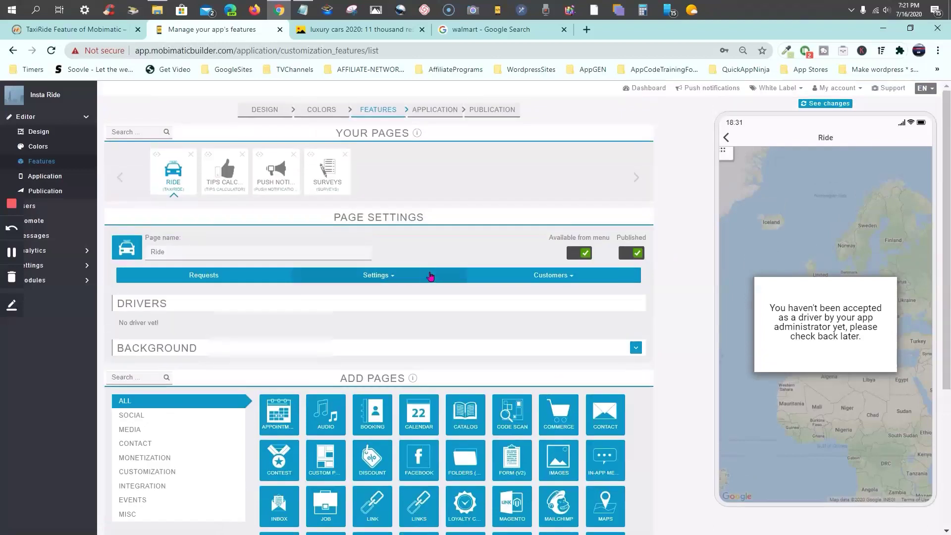
click(727, 138)
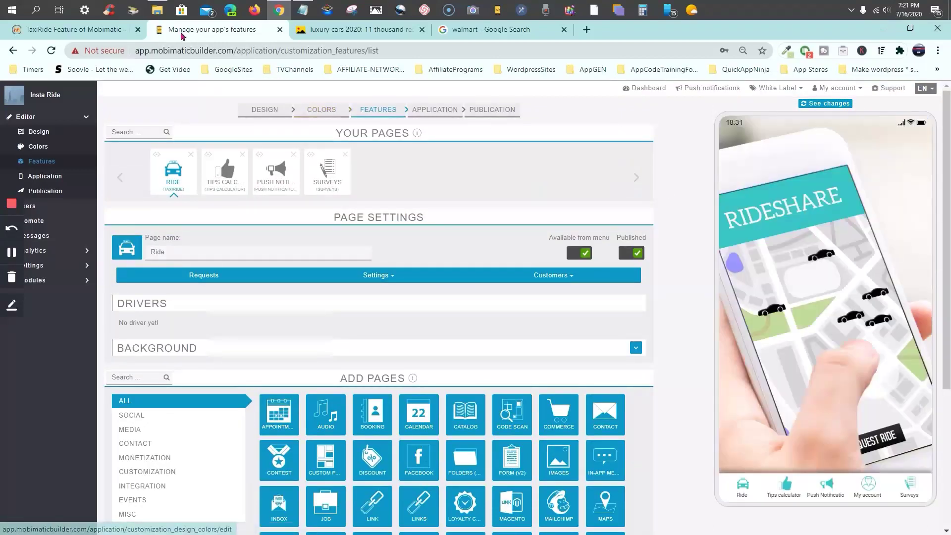
click(76, 30)
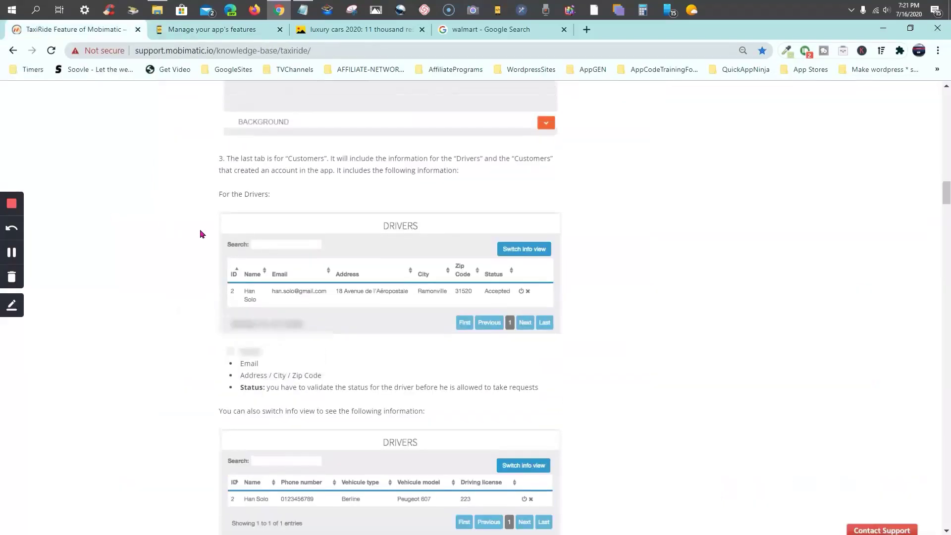
scroll(200, 234, up, 2)
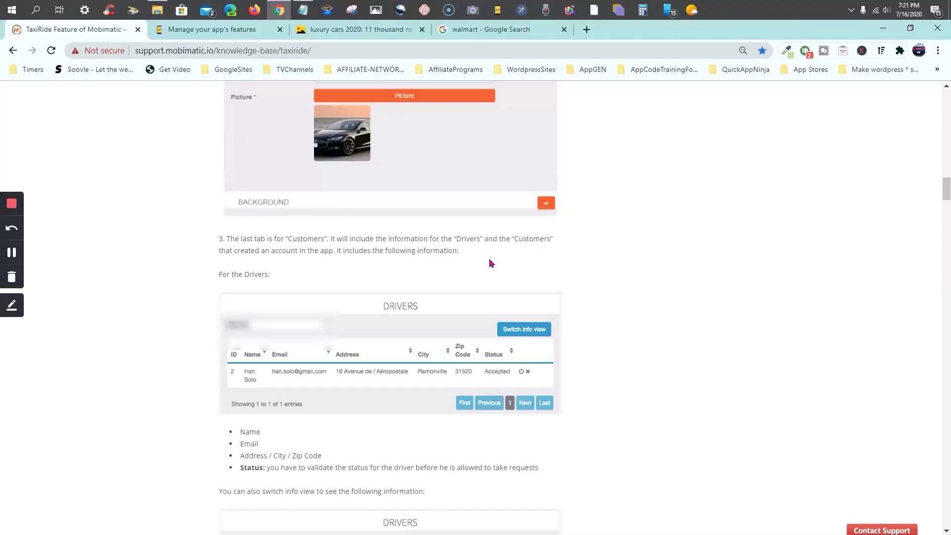
scroll(490, 263, down, 2)
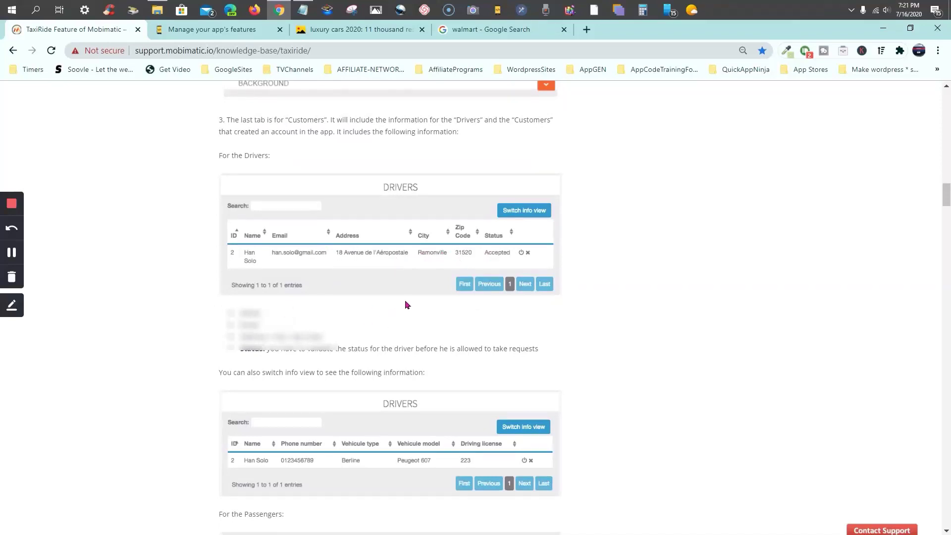
scroll(488, 228, up, 5)
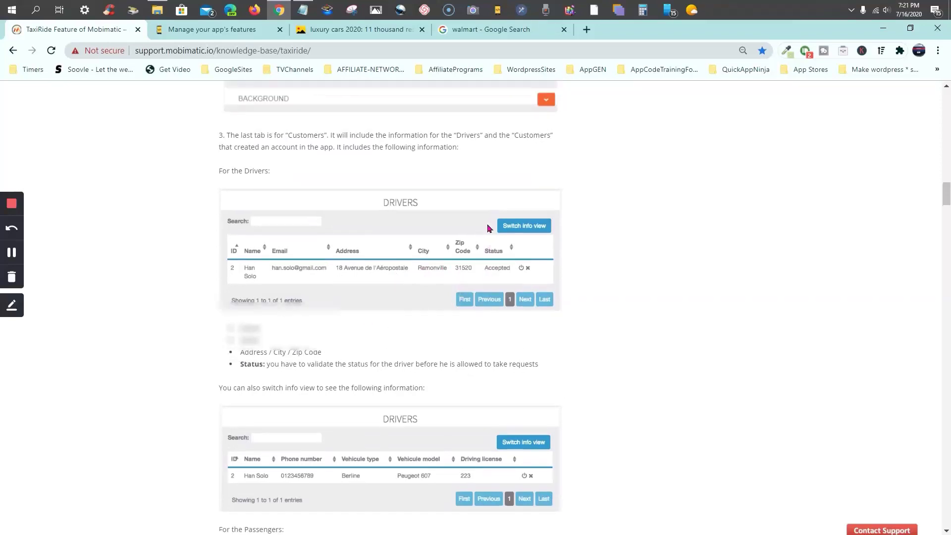
click(247, 36)
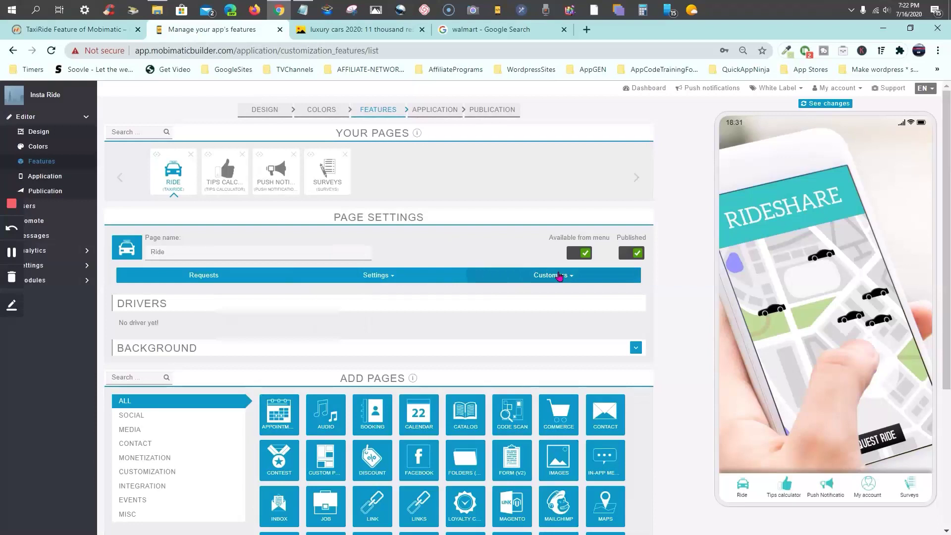
Check the Customers list, then collapse the RIDE page's settings in Your Pages
click(559, 276)
click(488, 296)
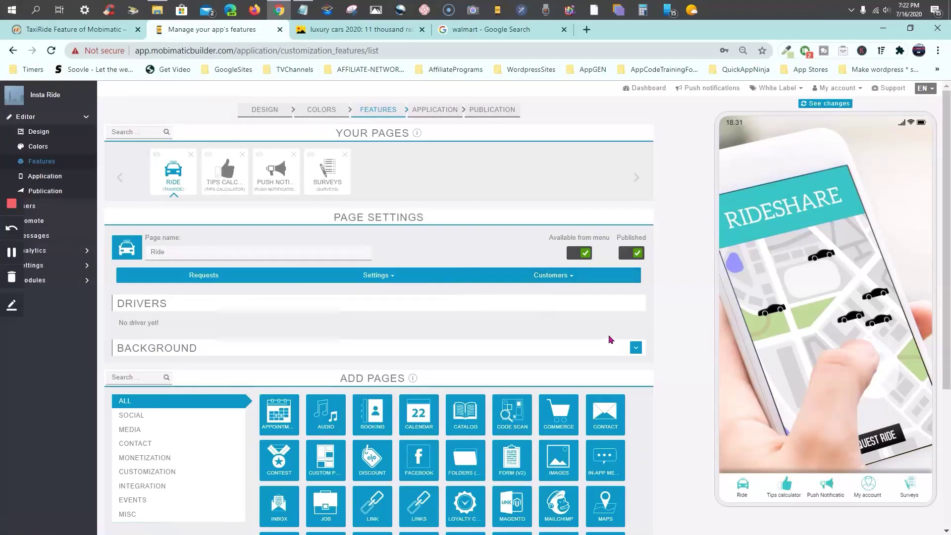
scroll(547, 340, down, 4)
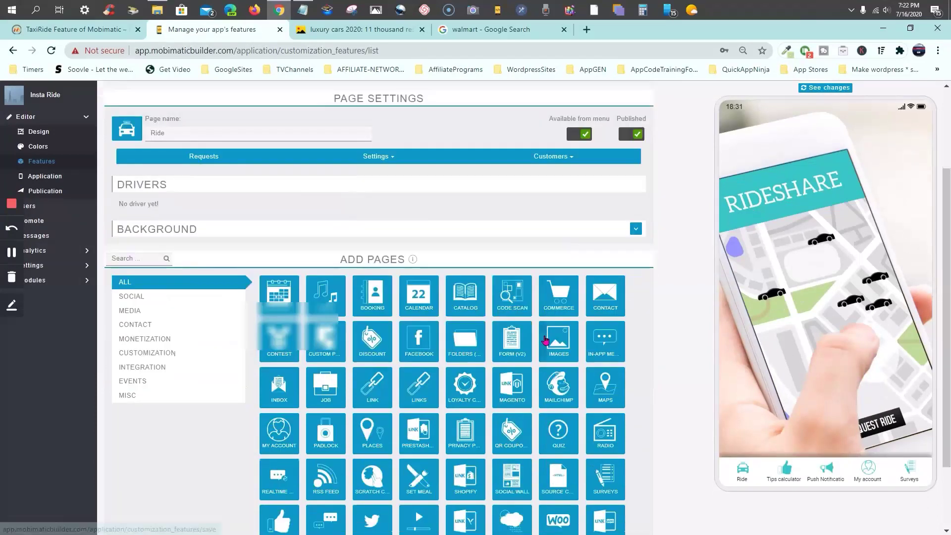
scroll(555, 340, up, 4)
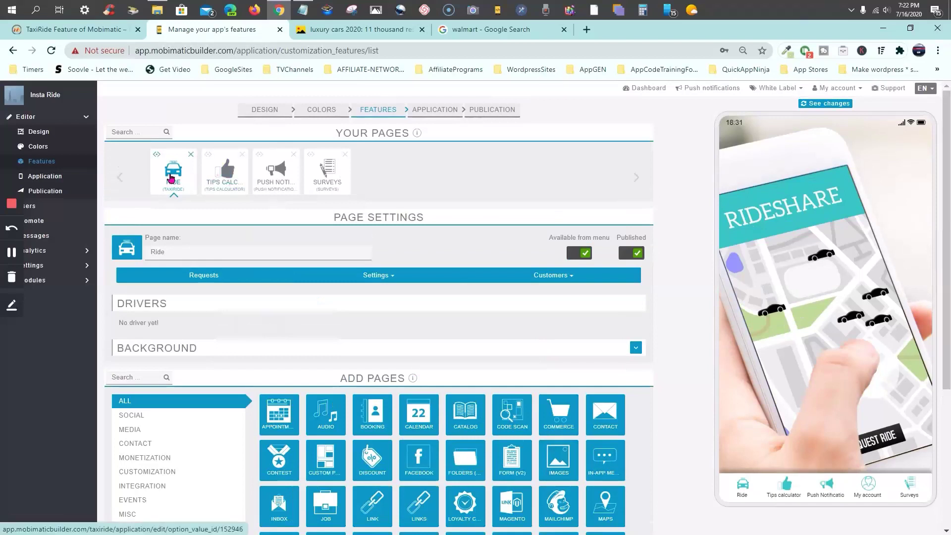
click(172, 179)
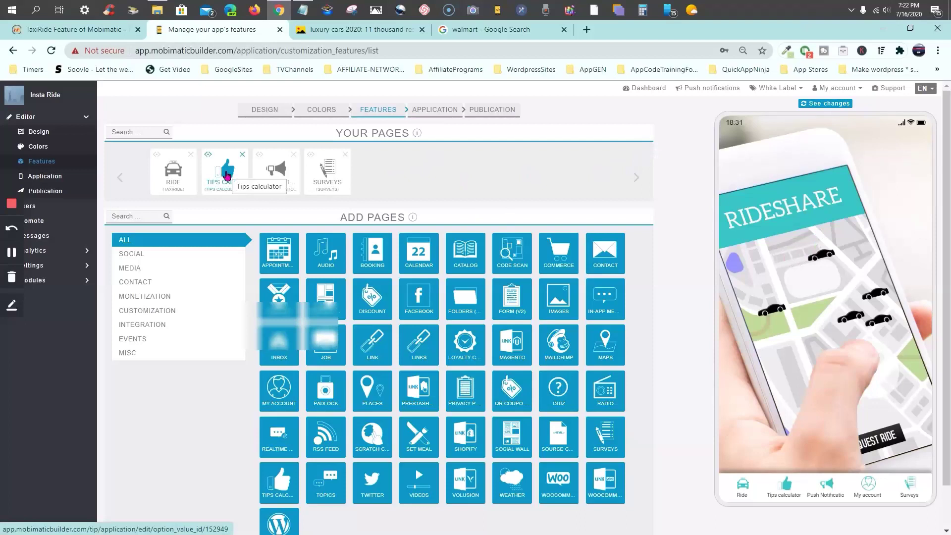
Open Tips Calc and test a 22 bill at 20% for 1 person, giving $4.40
click(227, 177)
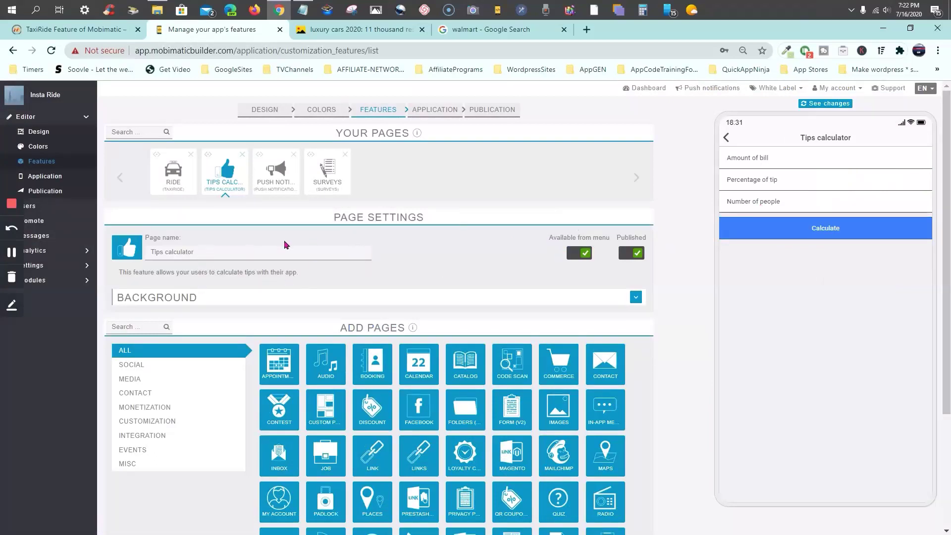
click(856, 154)
click(887, 207)
click(857, 234)
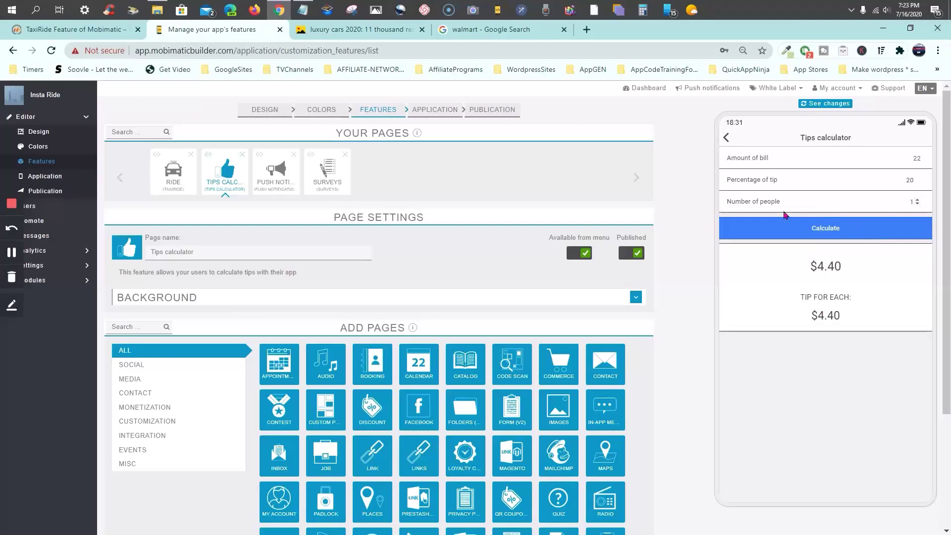
click(727, 138)
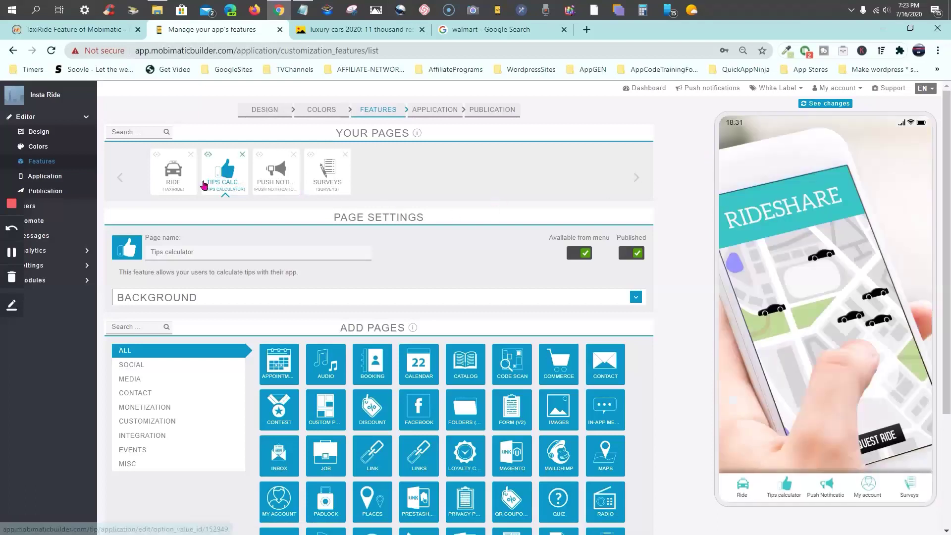
Reopen the Ride page settings and set Customers to Drivers, showing one Waiting driver
click(178, 183)
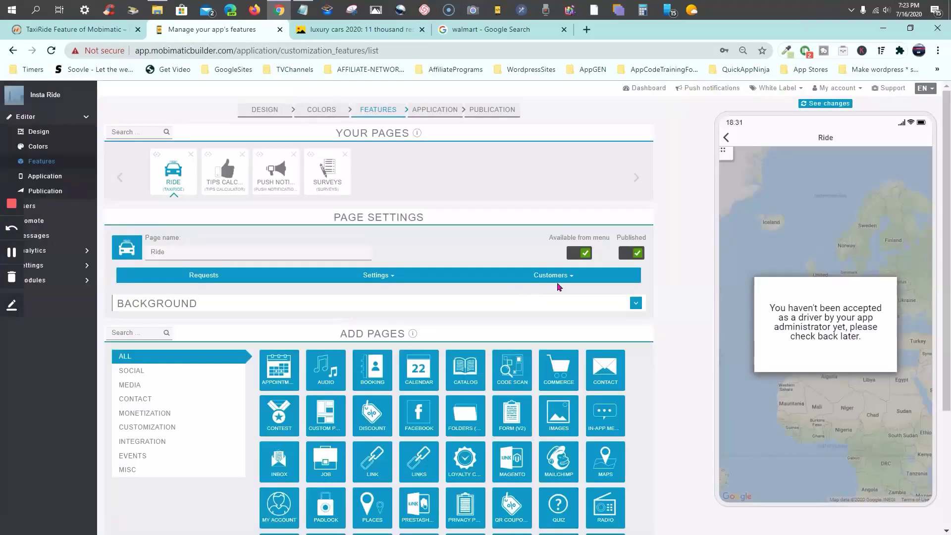
click(563, 280)
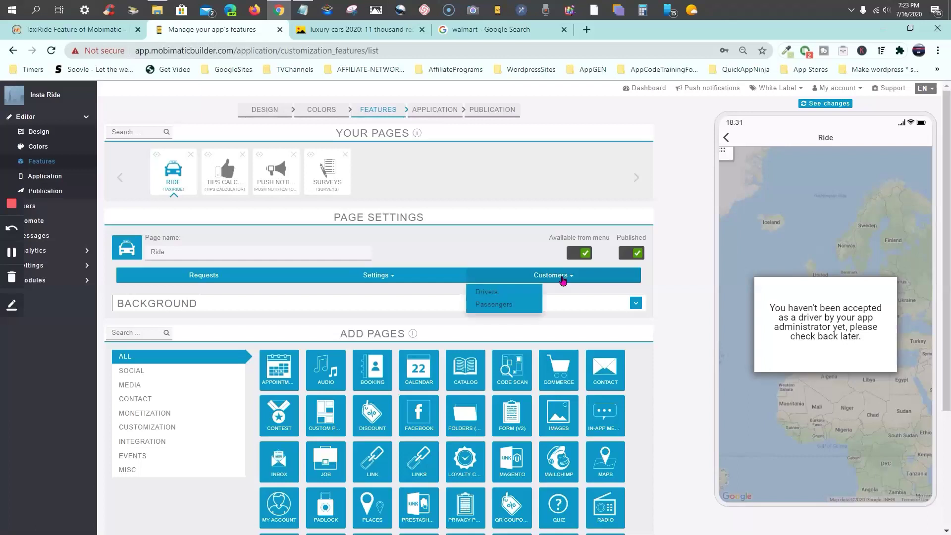
click(490, 295)
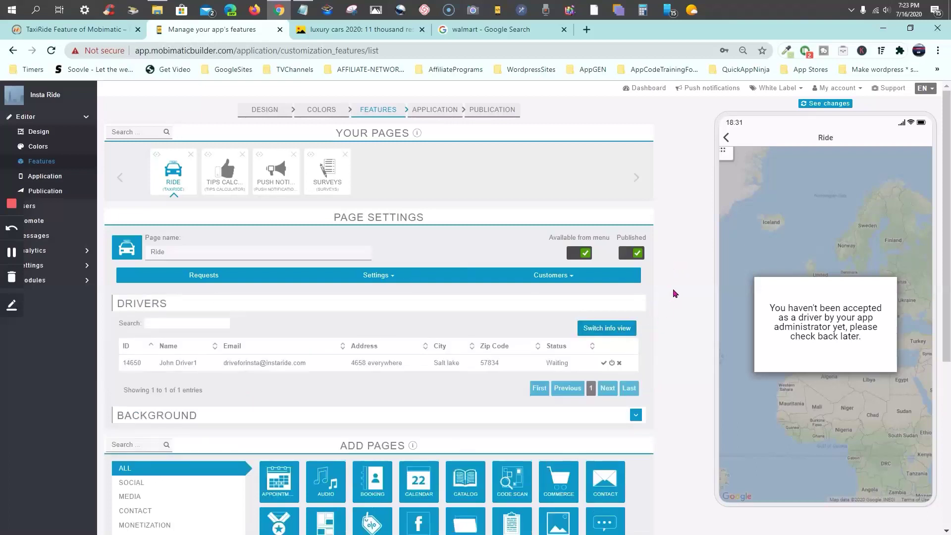
scroll(472, 304, down, 1)
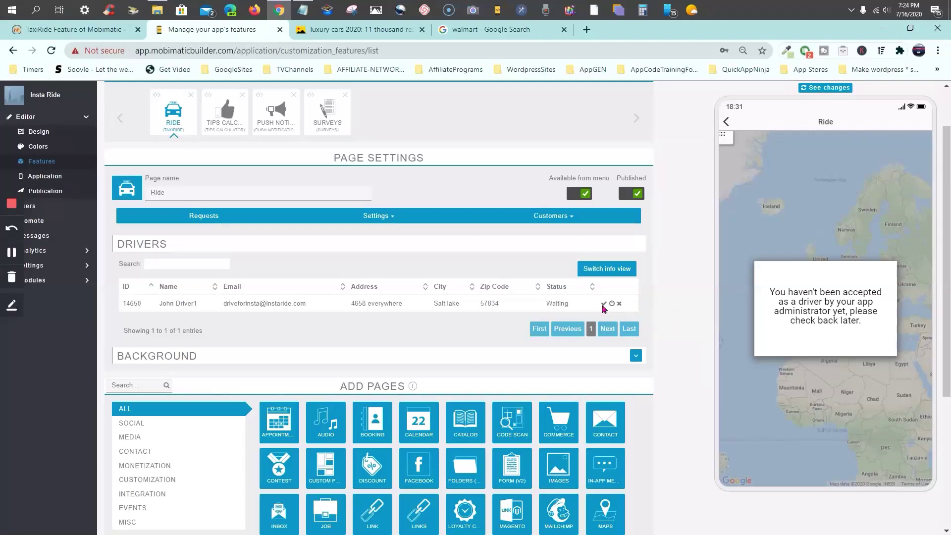
Accept the waiting driver with the green check so its status reads Accepted
click(603, 304)
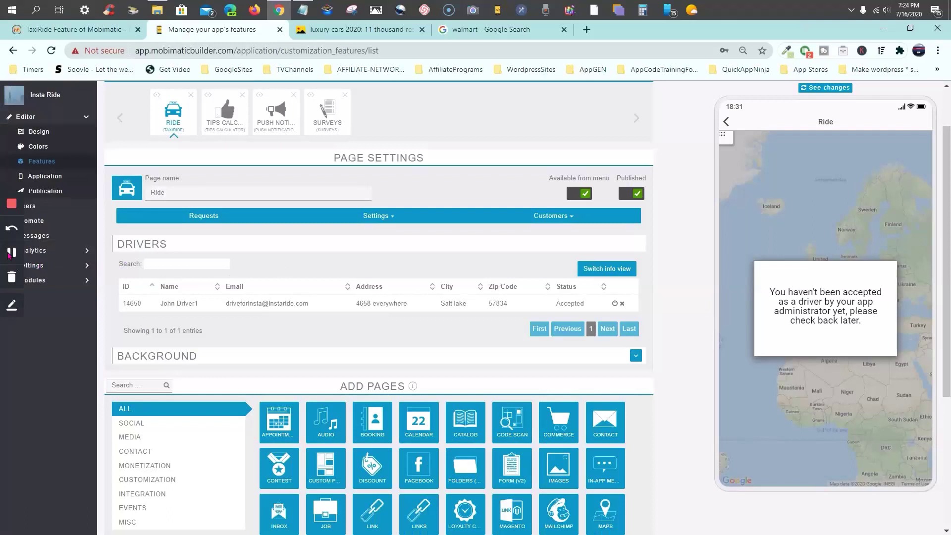
click(9, 253)
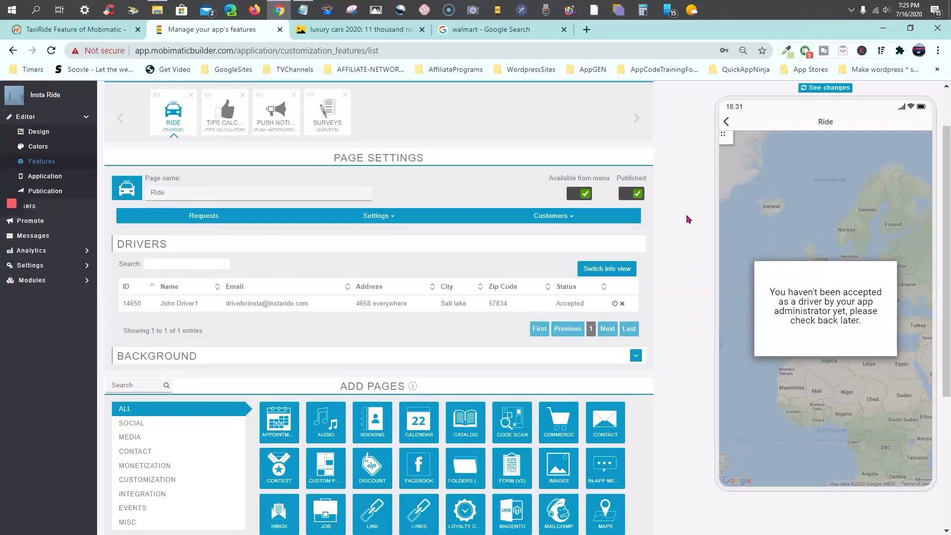
scroll(687, 218, up, 2)
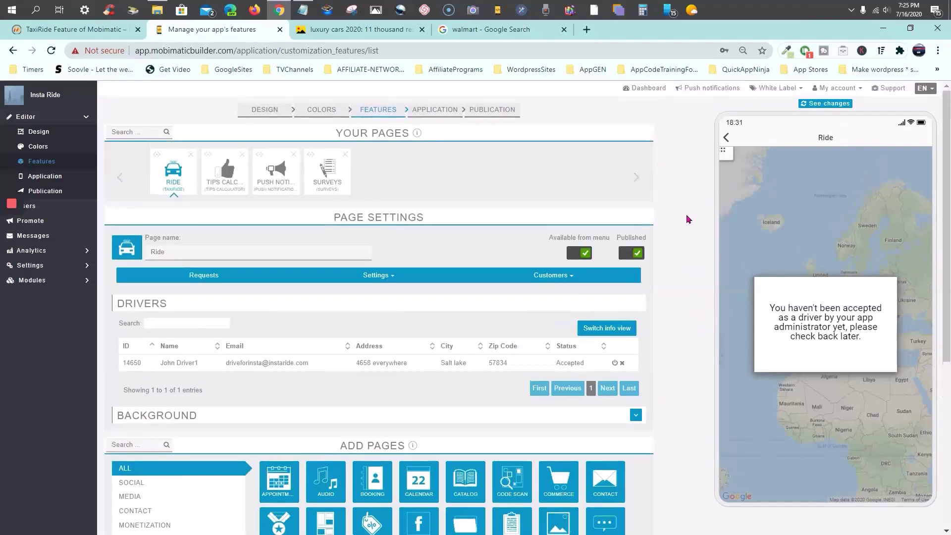
scroll(685, 223, down, 4)
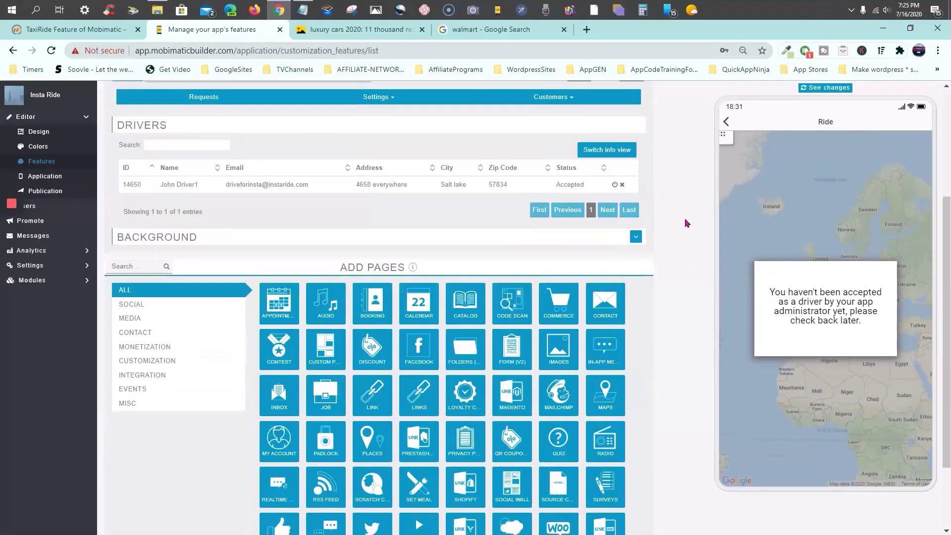
scroll(685, 223, up, 4)
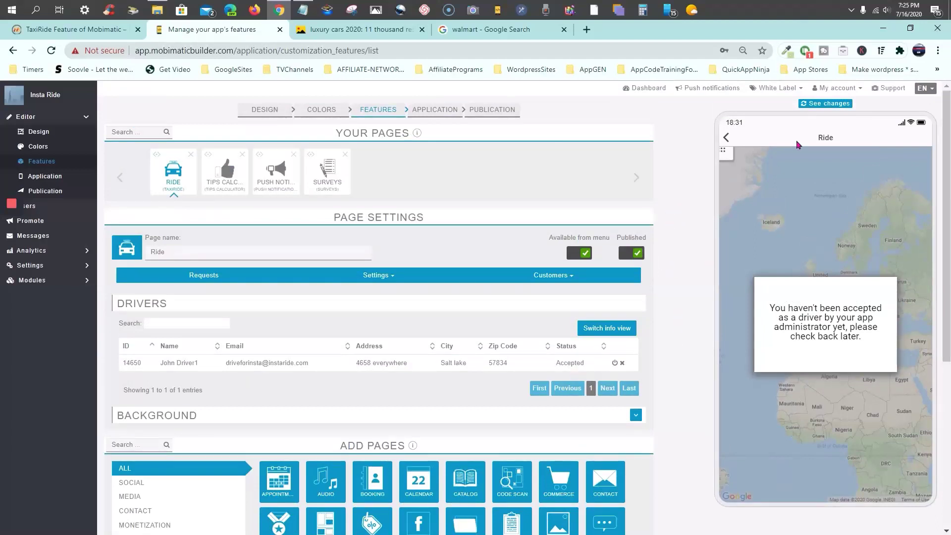
Refresh the preview, check the Ride map and My account as the accepted driver, then return home
click(827, 105)
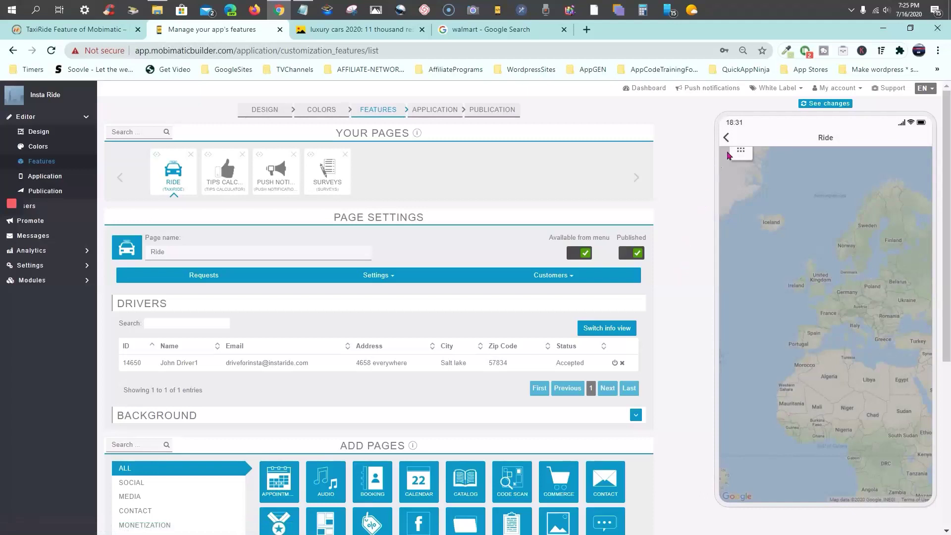
click(740, 153)
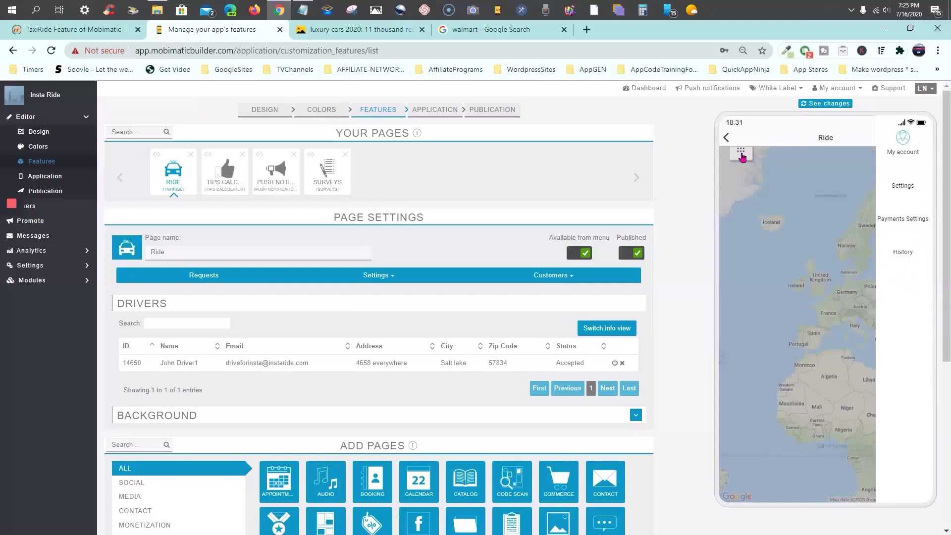
click(726, 139)
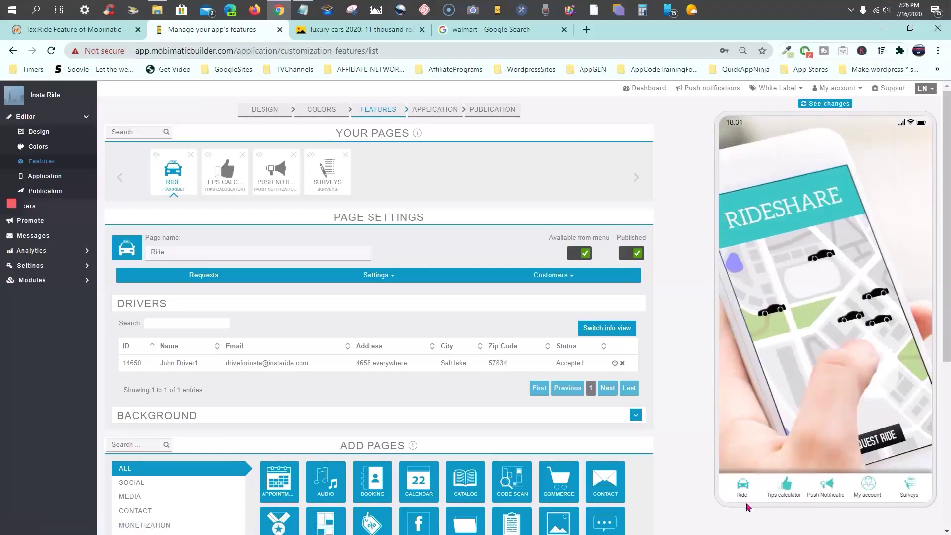
click(741, 487)
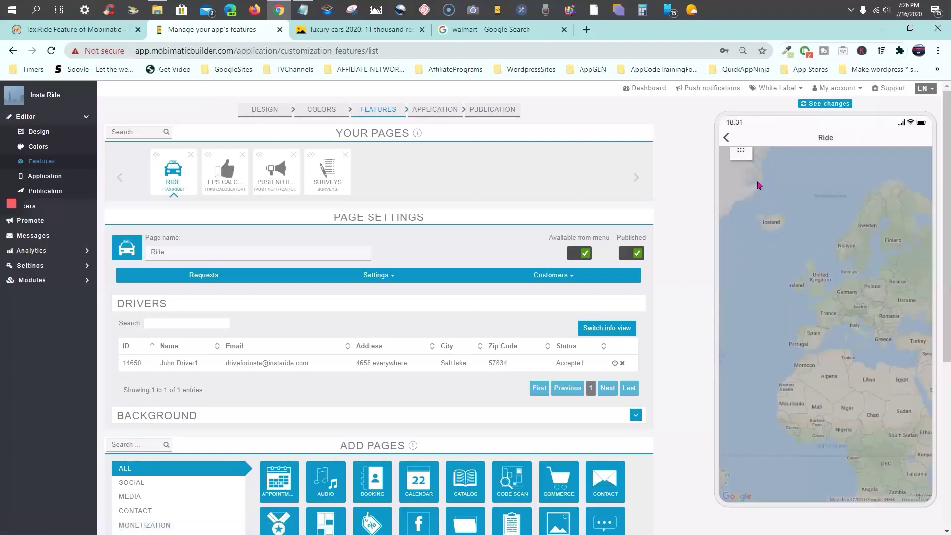
click(742, 154)
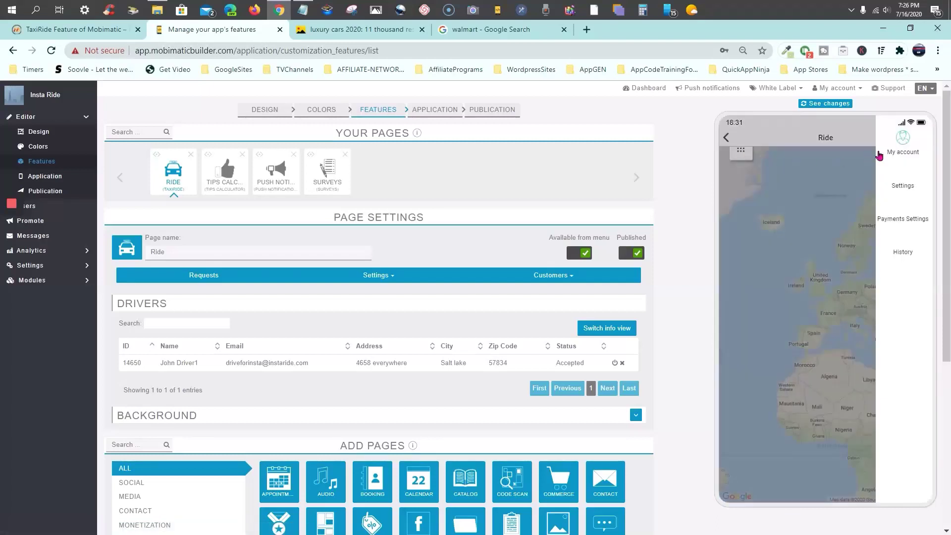
click(901, 154)
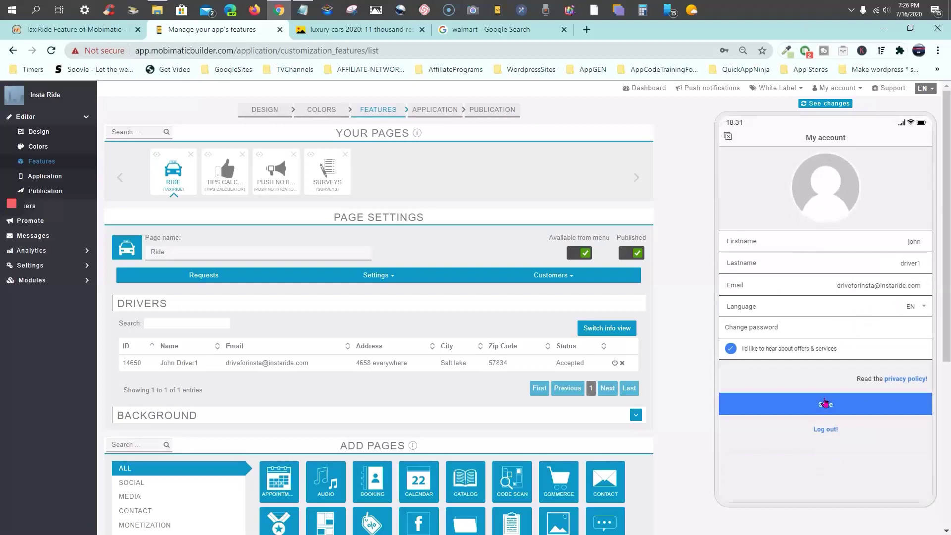
click(727, 138)
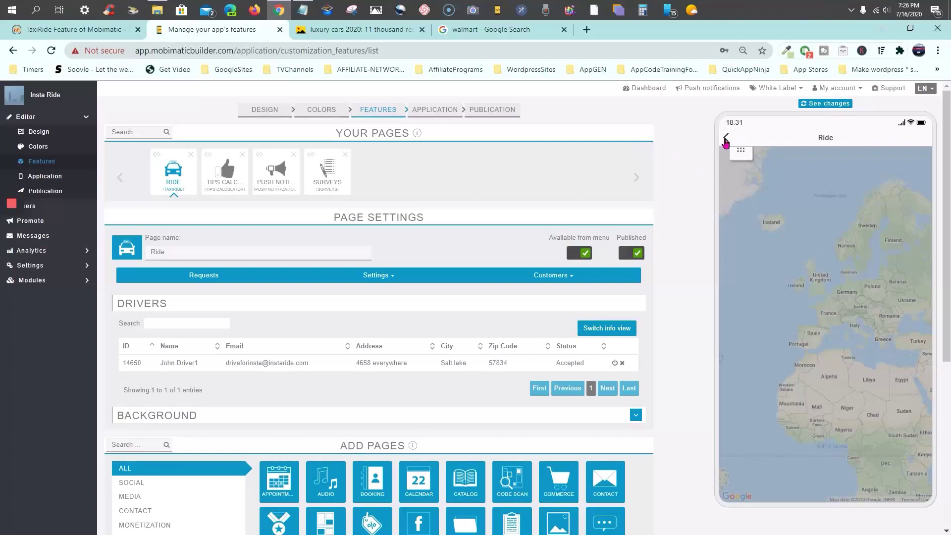
click(725, 139)
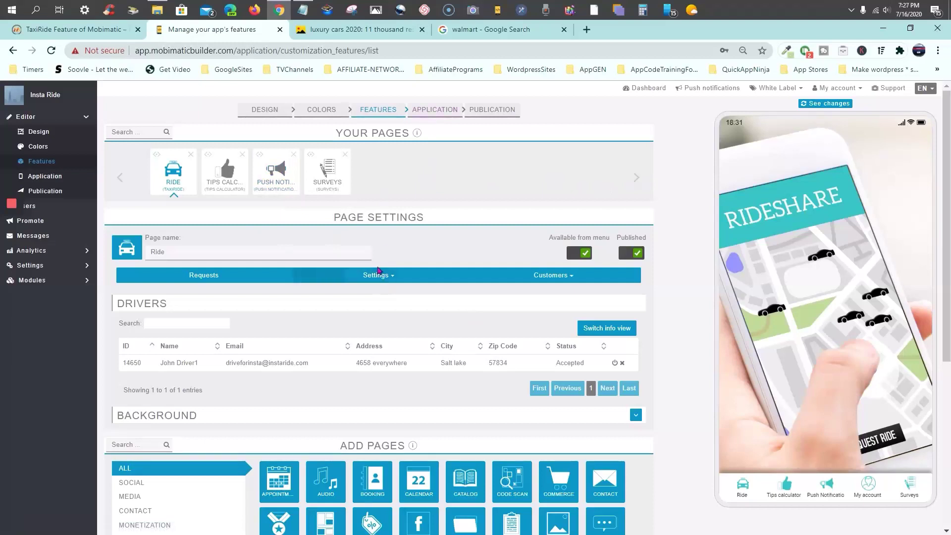
Refresh the preview and send the driver's settings with the My Challenger vehicle
scroll(381, 270, down, 5)
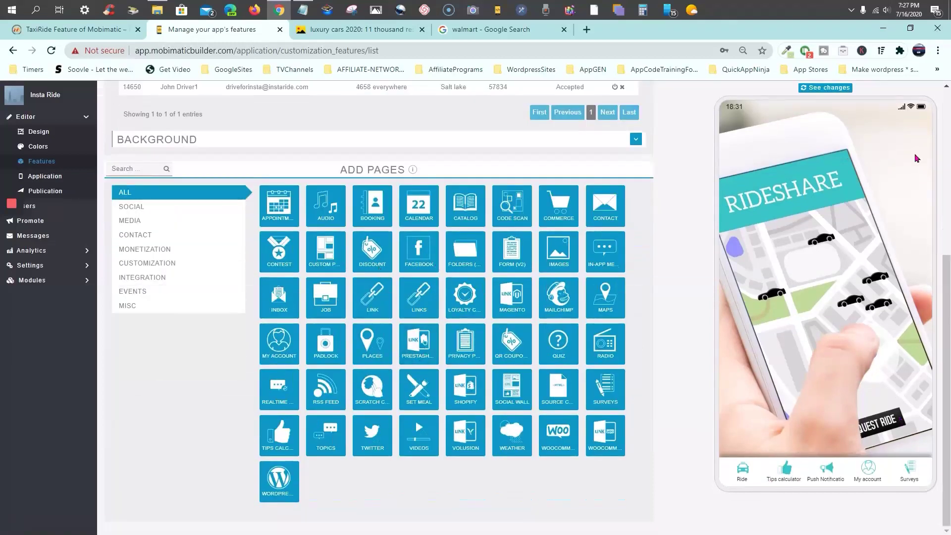
click(816, 88)
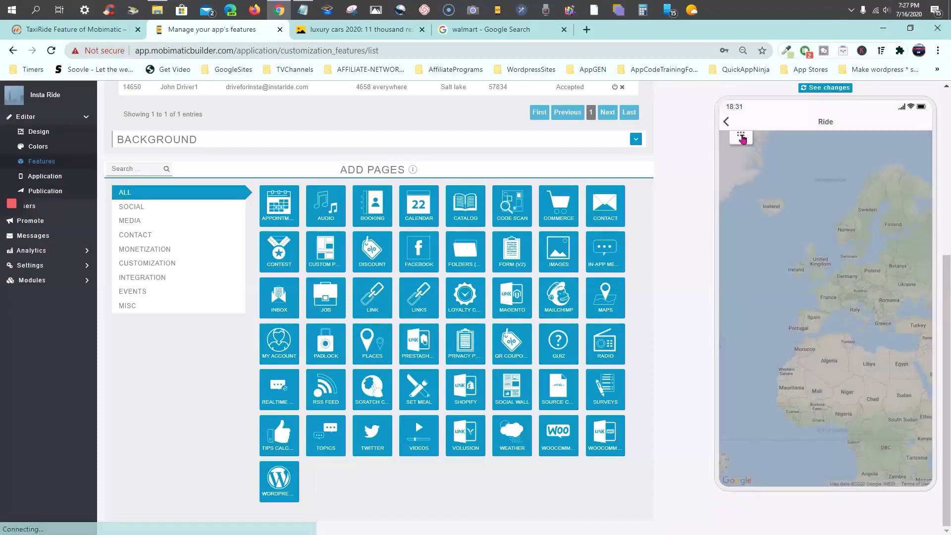
click(741, 134)
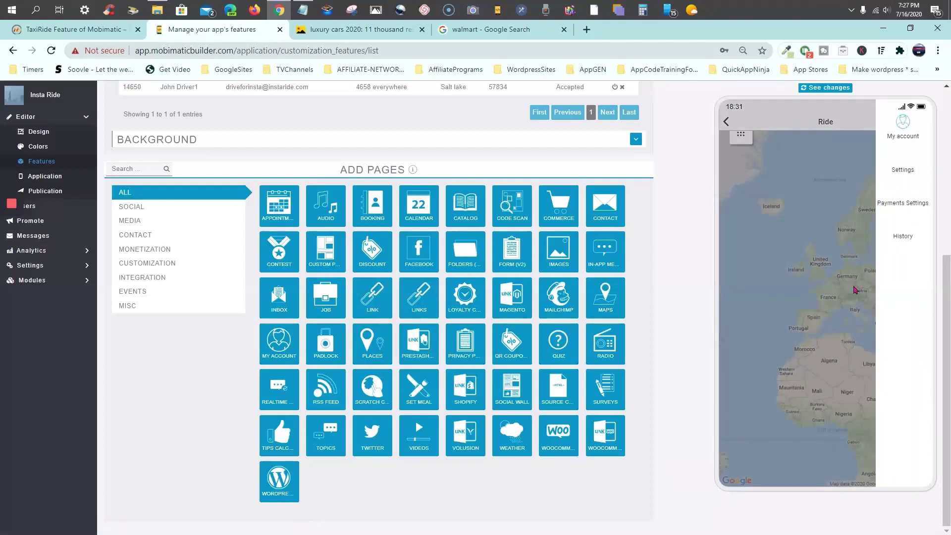
click(903, 172)
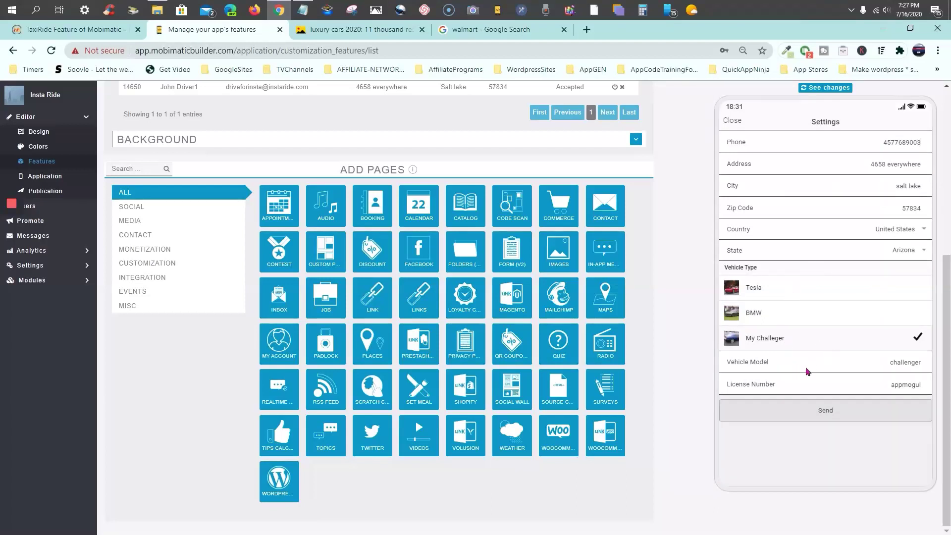
click(855, 145)
click(827, 416)
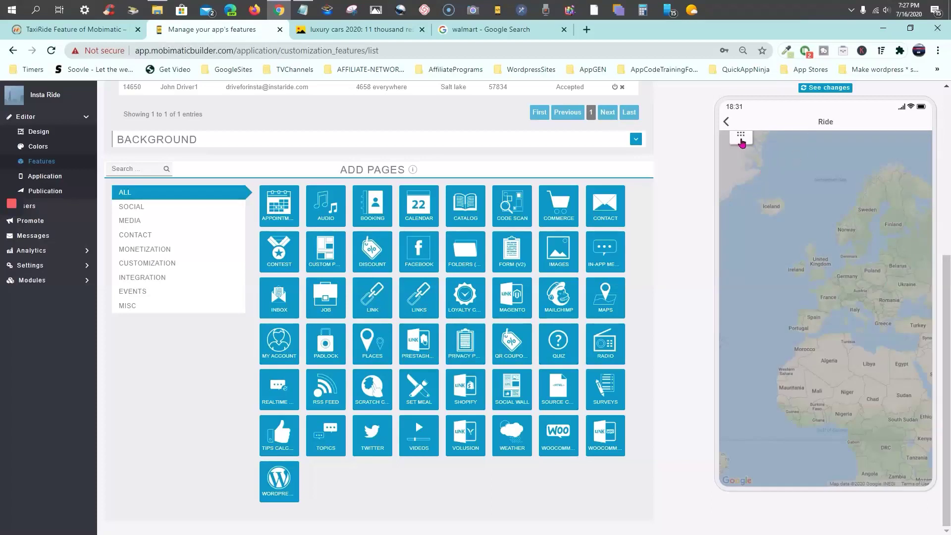
Return the preview to the home screen and reopen the Ride map page
click(742, 139)
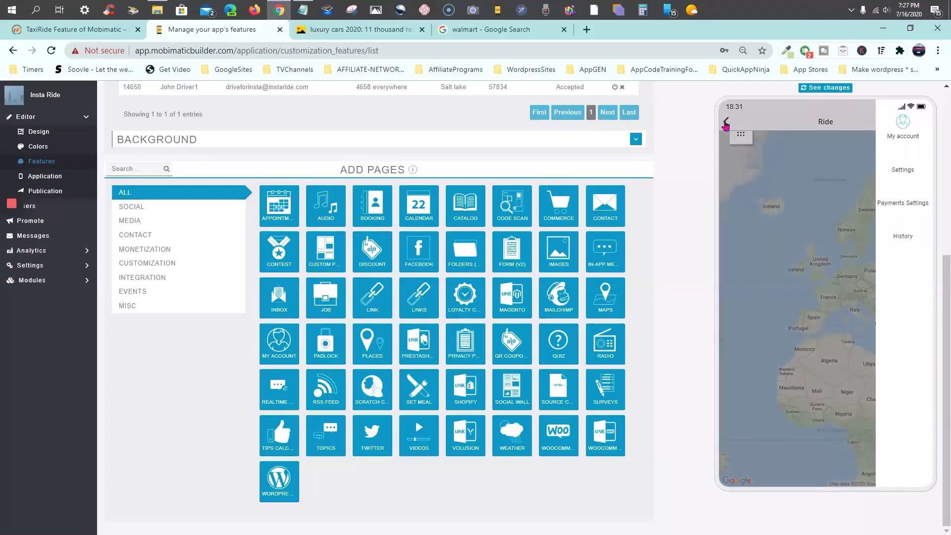
click(726, 125)
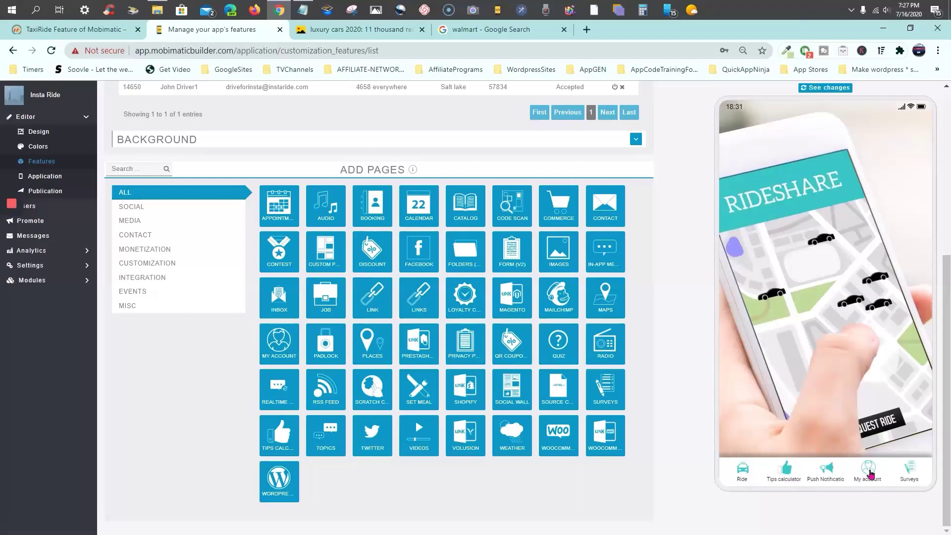
click(742, 475)
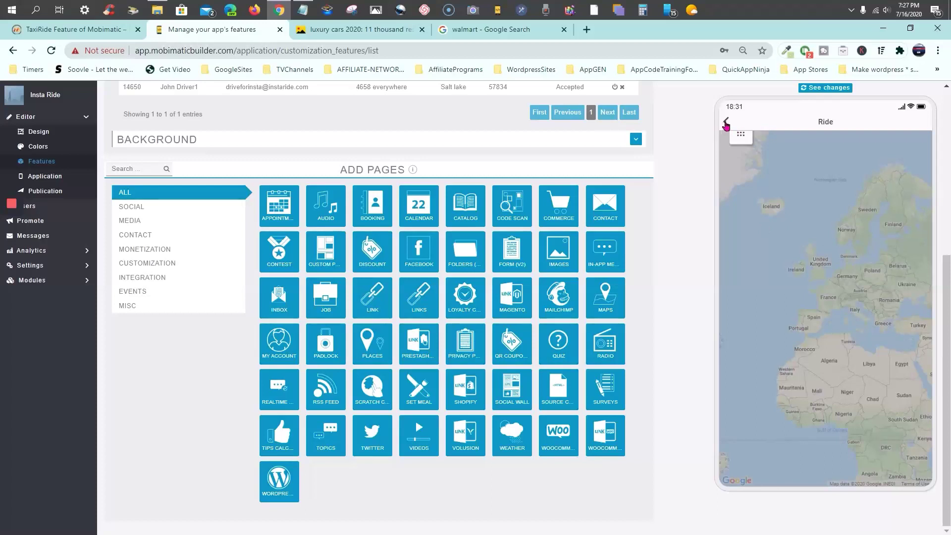
Switch the customers table to Passengers and bring the preview back to the RIDESHARE home screen
scroll(671, 222, up, 6)
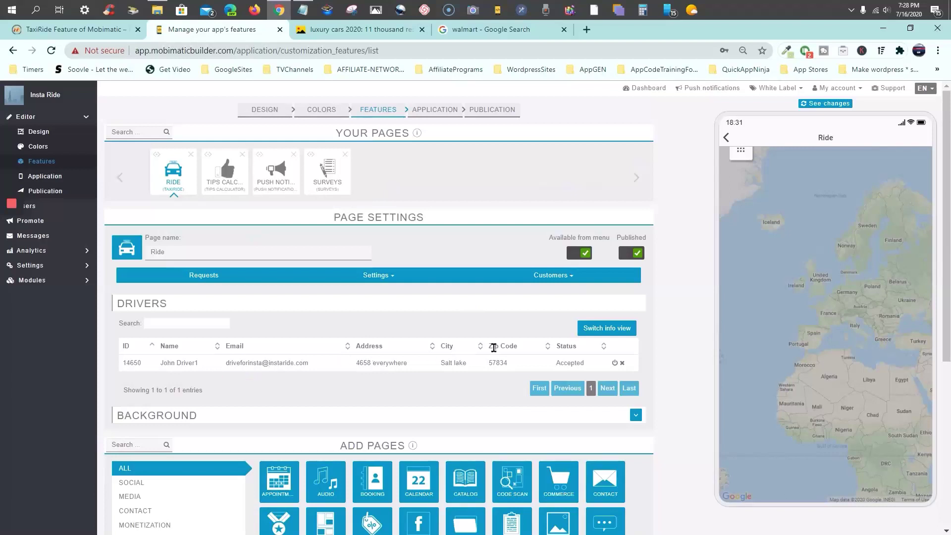
click(565, 276)
click(494, 305)
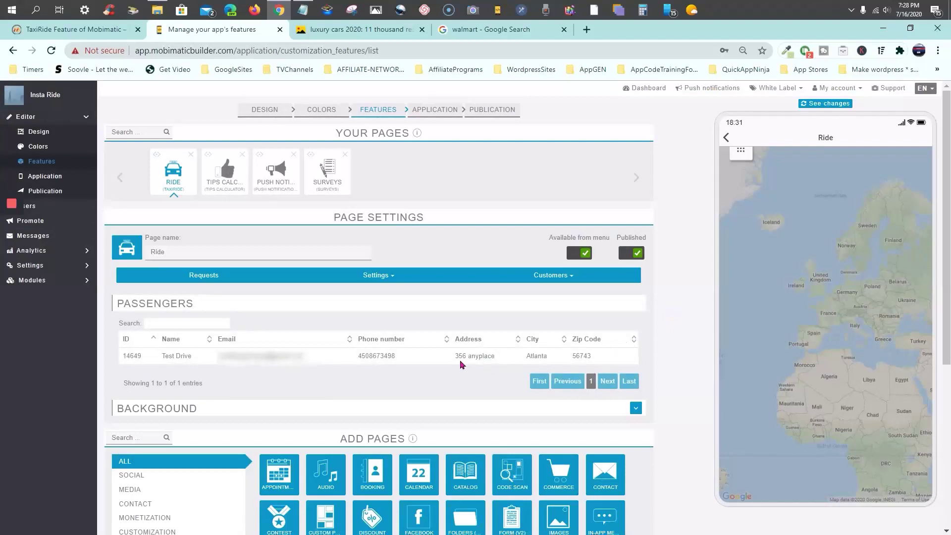
click(726, 139)
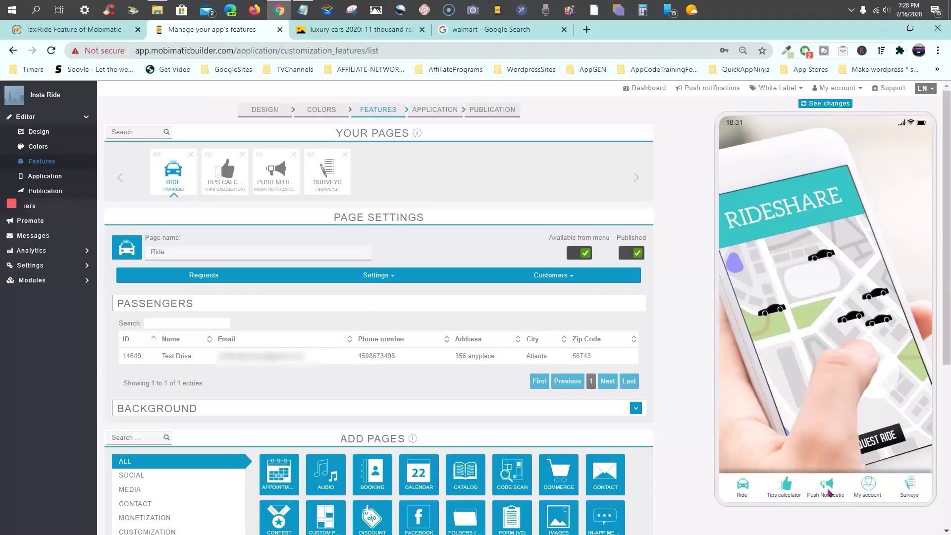
Log the preview out of the driver account from its account page
click(746, 493)
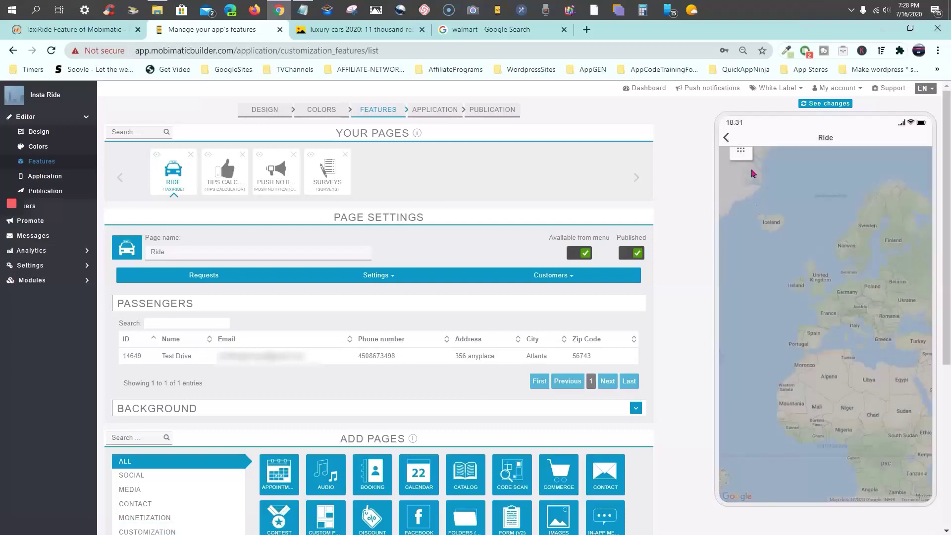
click(741, 151)
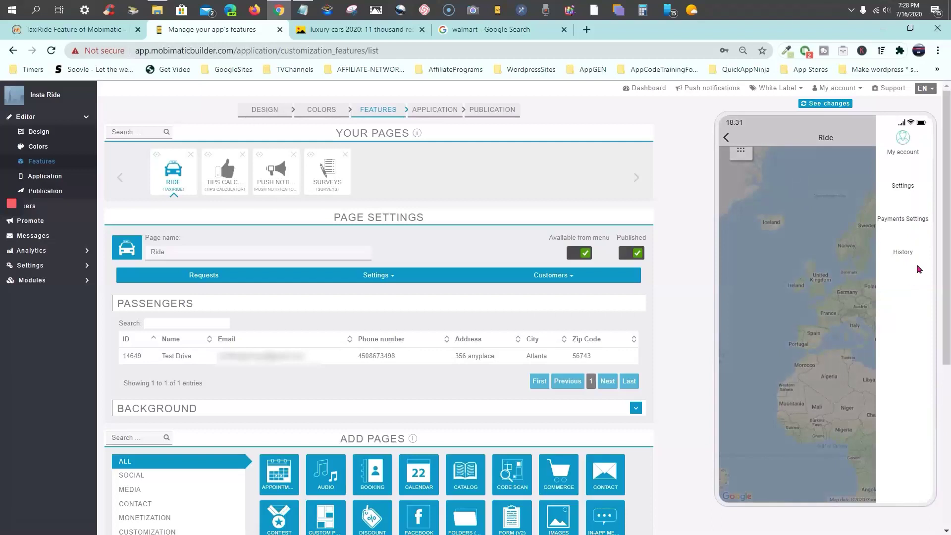
click(903, 146)
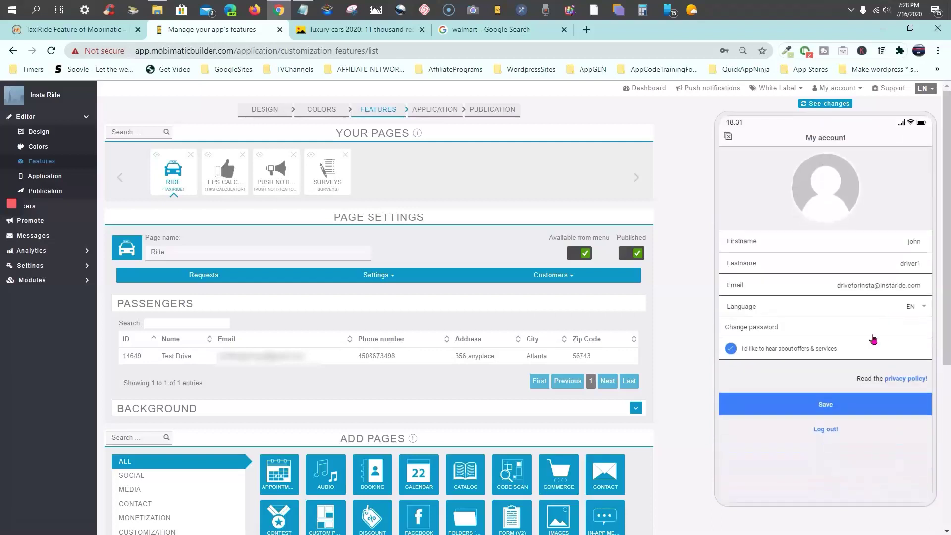
click(826, 429)
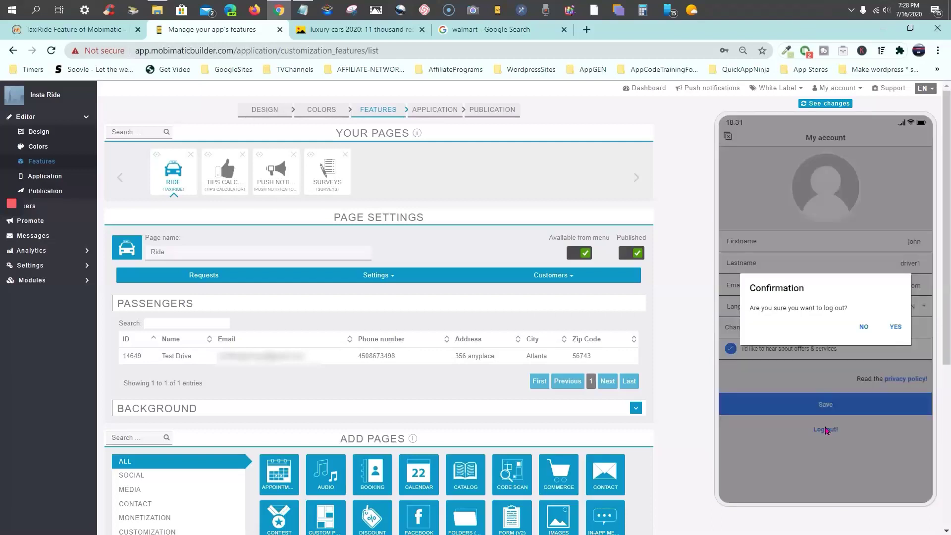
click(895, 327)
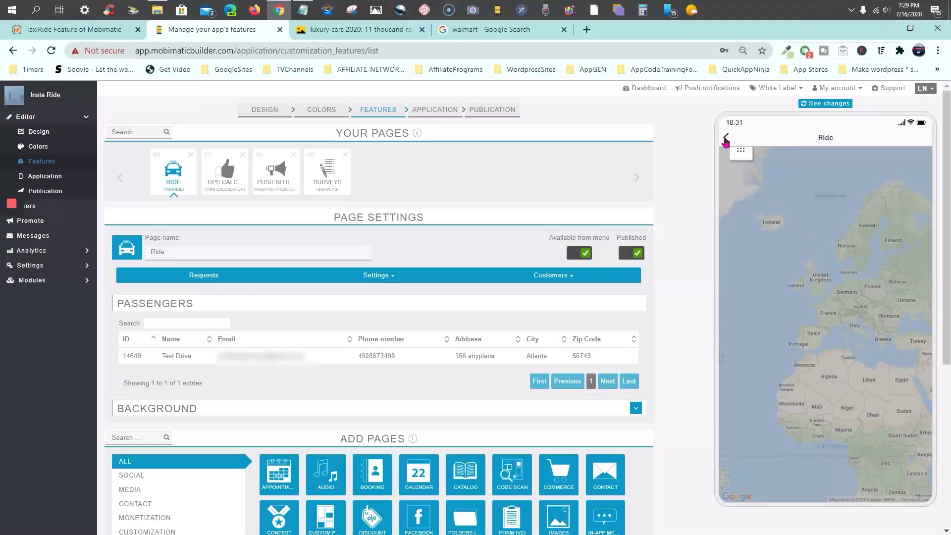
Reopen the Ride page and proceed past its register-or-login prompt to the login form
click(725, 142)
click(743, 496)
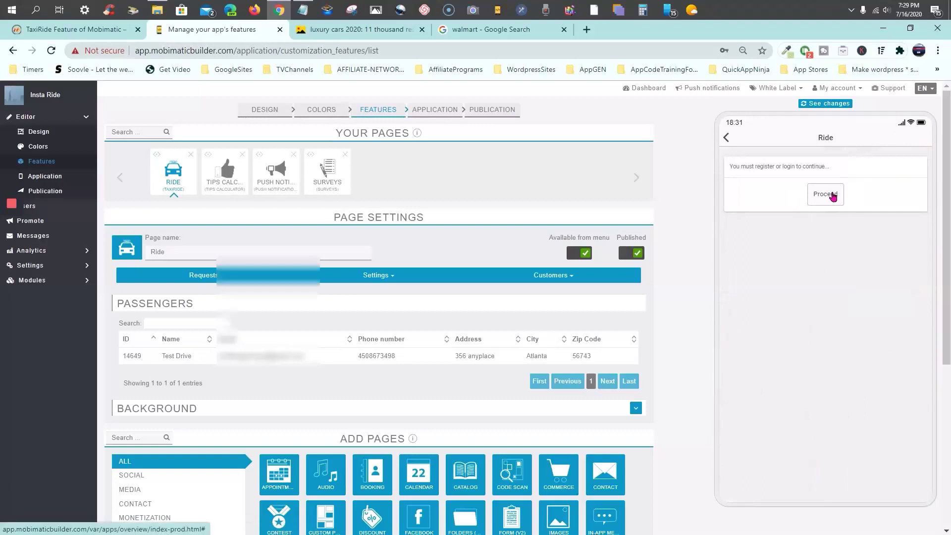
click(833, 197)
scroll(827, 208, down, 1)
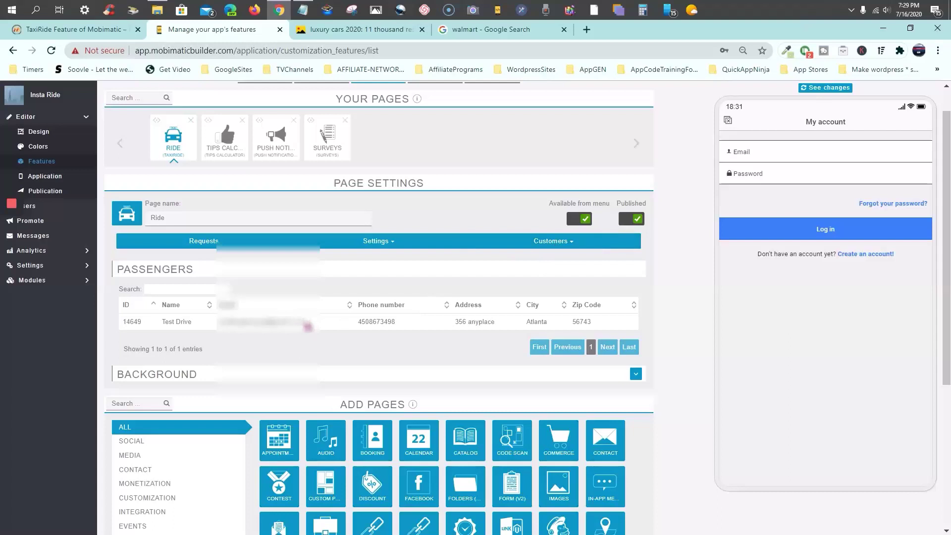
Fill the preview's login e-mail field with the saved account address
click(796, 152)
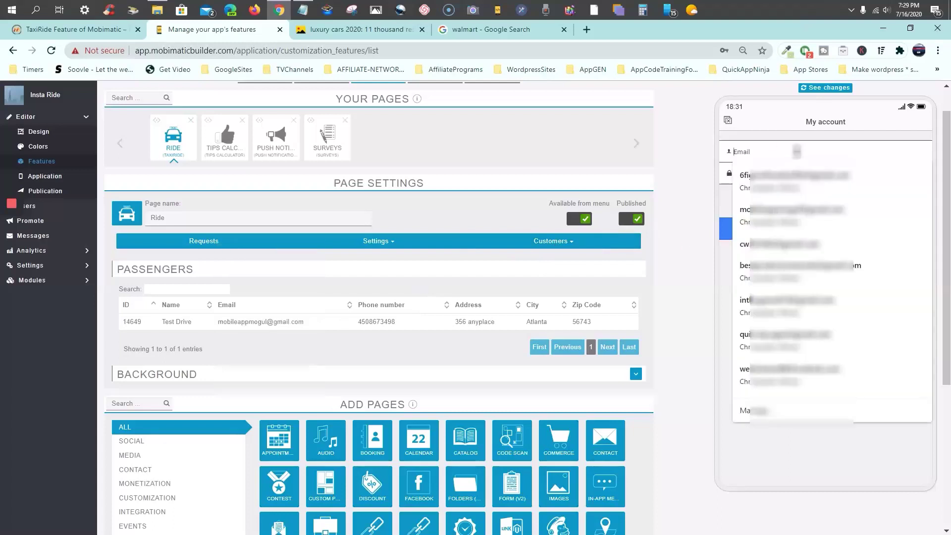
click(769, 144)
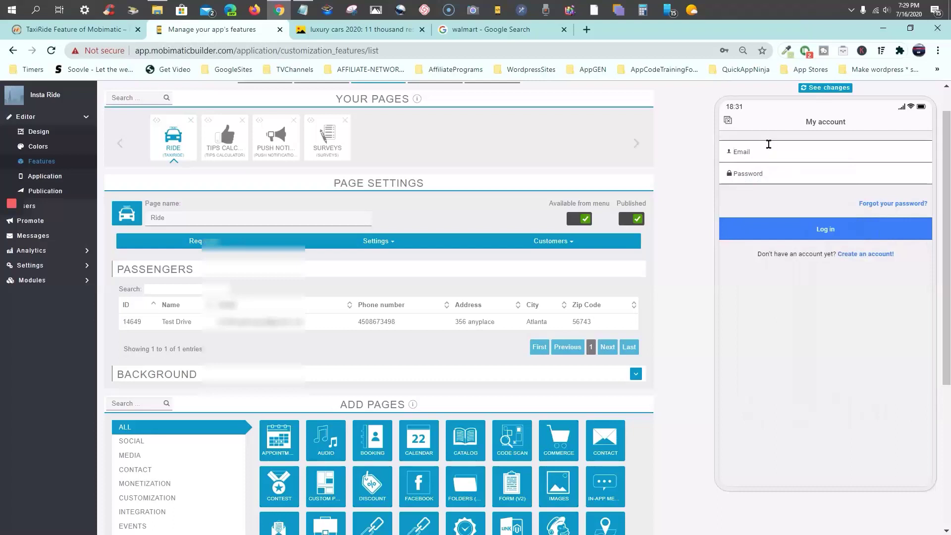
click(768, 144)
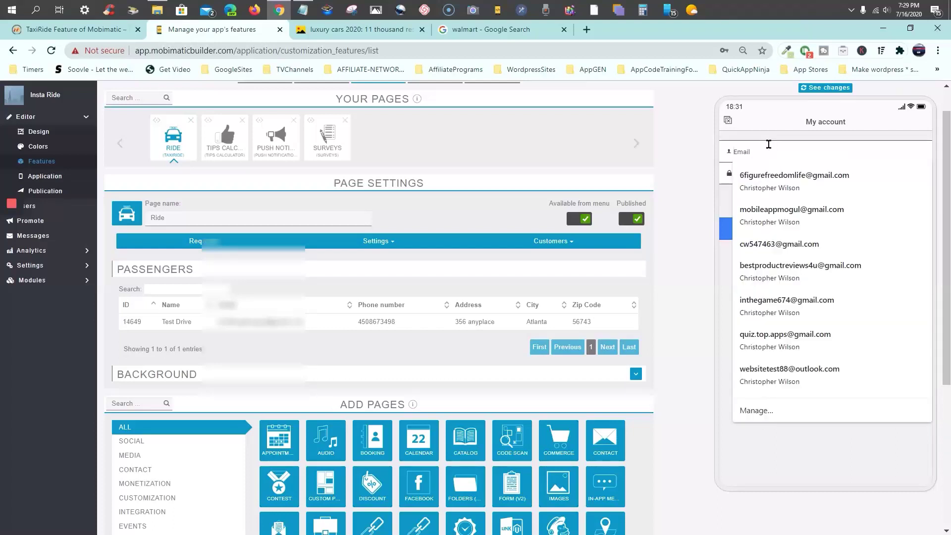
text(mpobi)
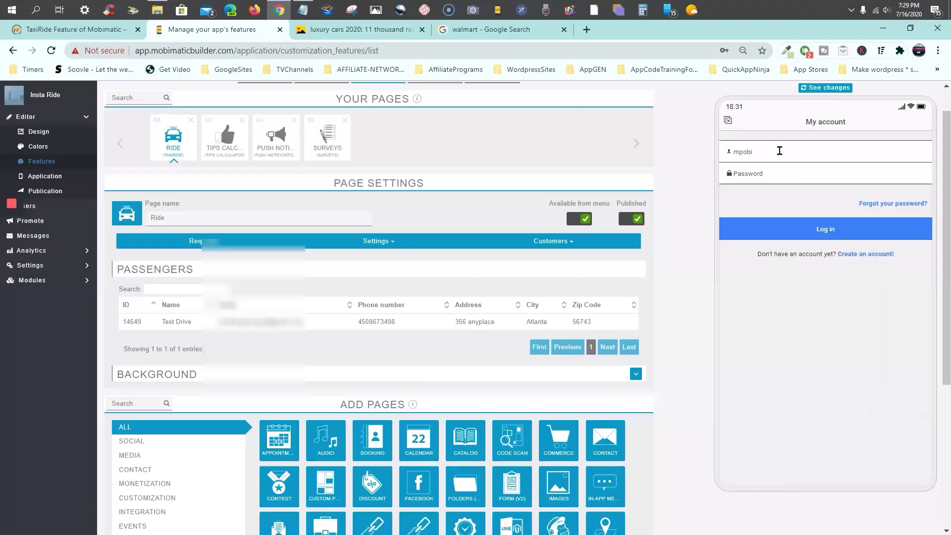
key(Return)
key(BackSpace)
key(BackSpace)
text(o)
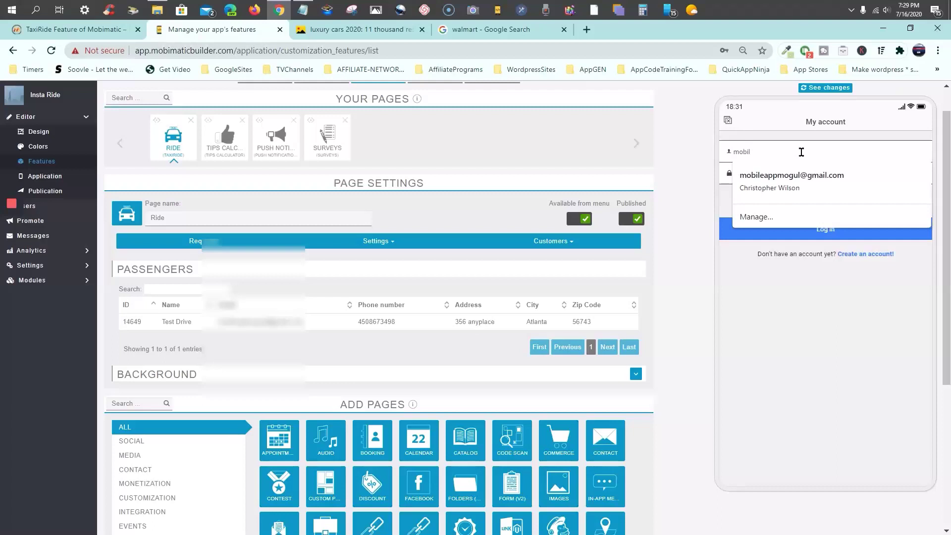
click(798, 176)
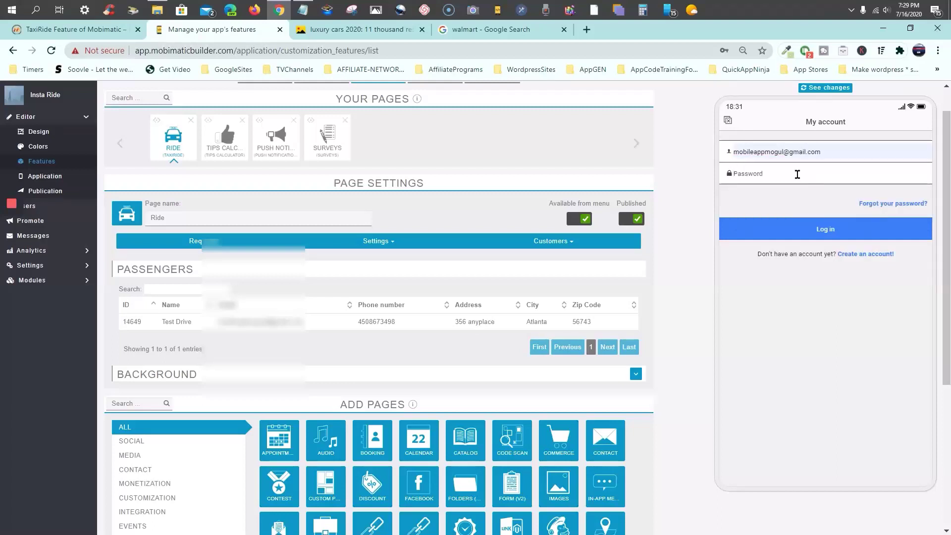
Enter a password, submit the login, and dismiss the authentication failed error
text(•)
click(819, 231)
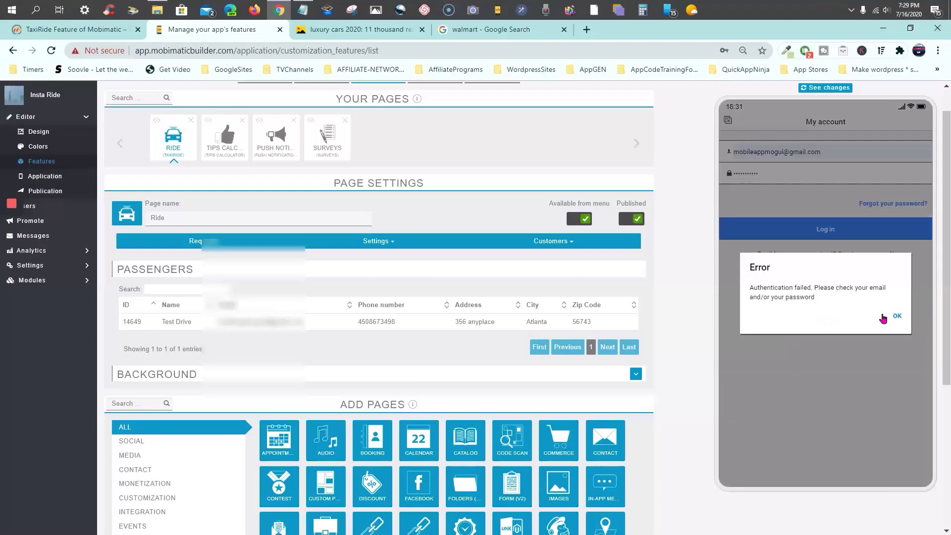
click(898, 316)
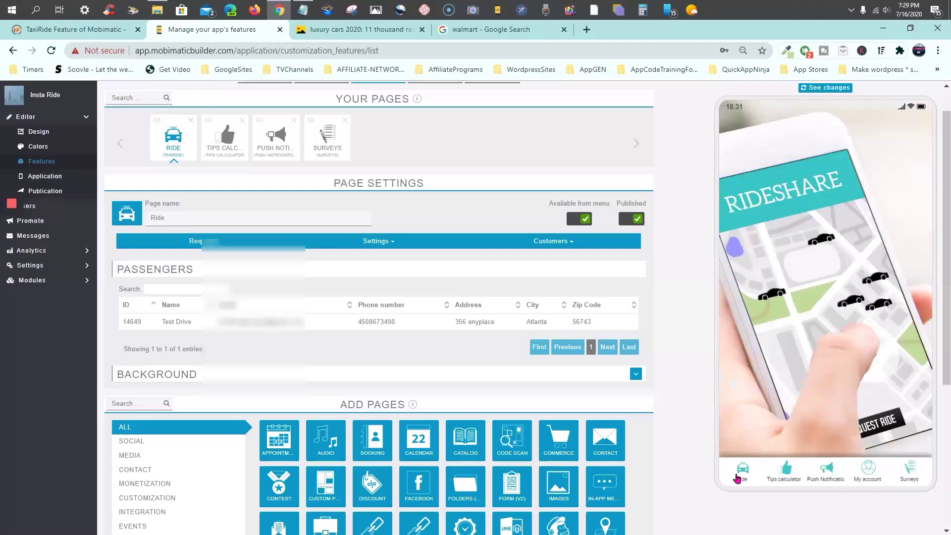
Reopen the login form from the Ride tab and sign in with the saved e-mail and password
click(741, 473)
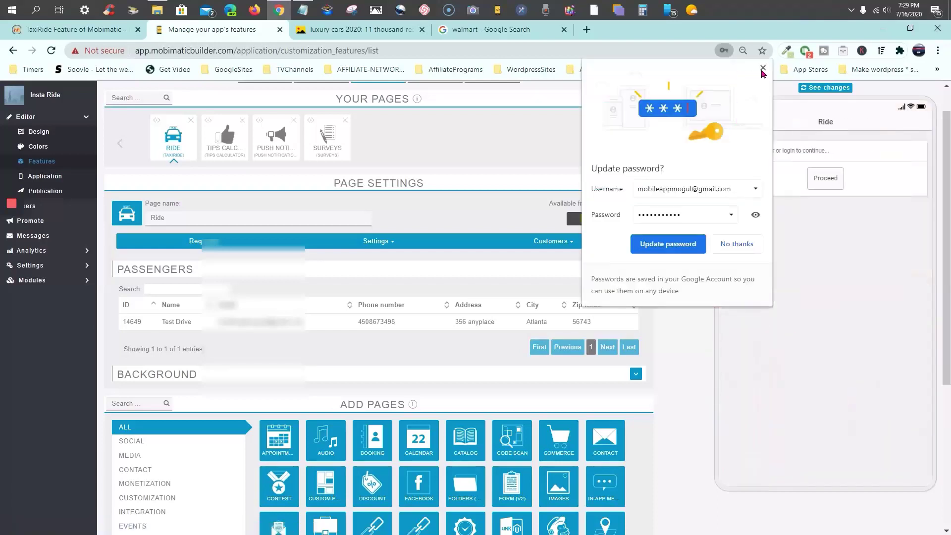
click(764, 68)
click(832, 179)
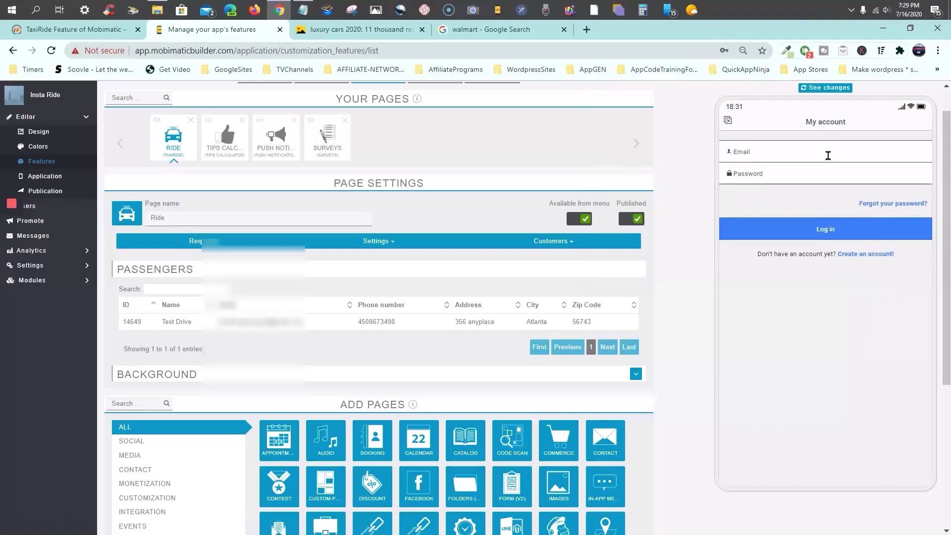
click(831, 152)
text(mobimat)
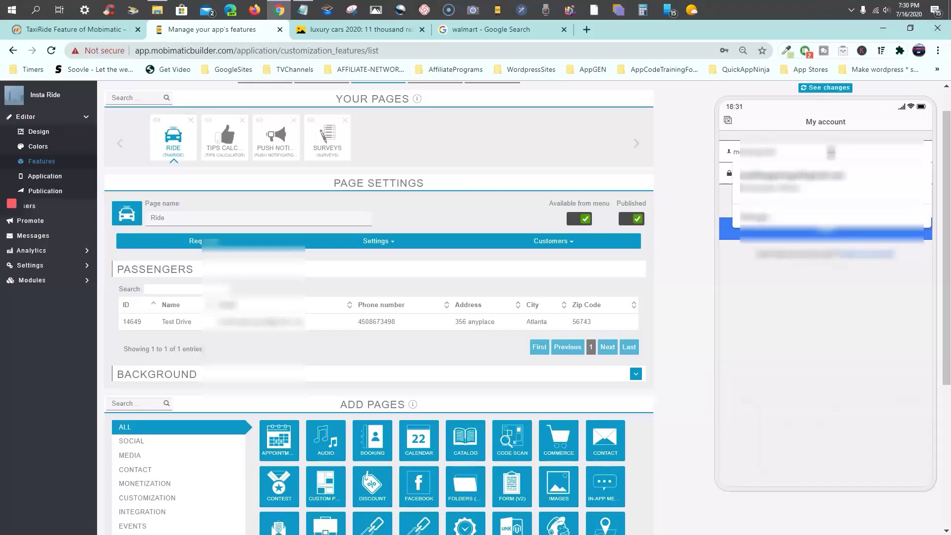
text(icbuil)
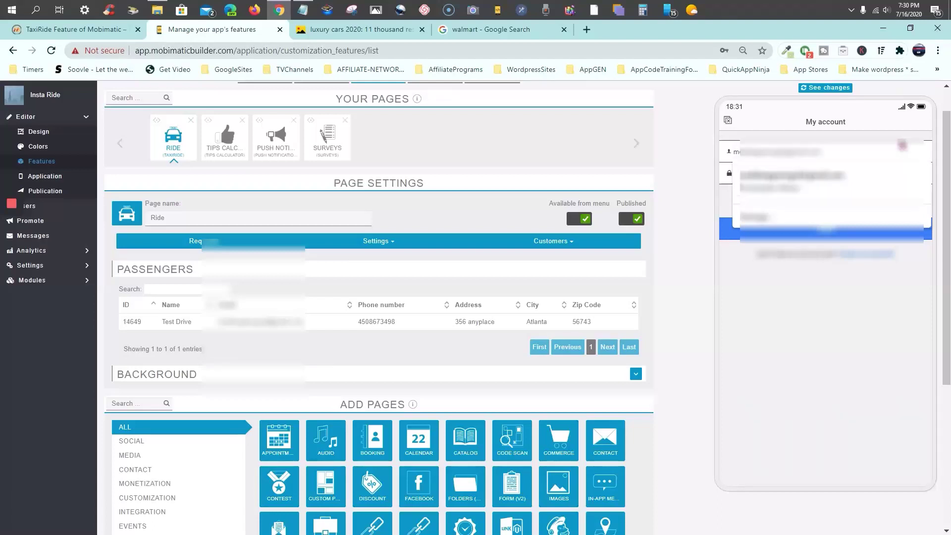
click(791, 175)
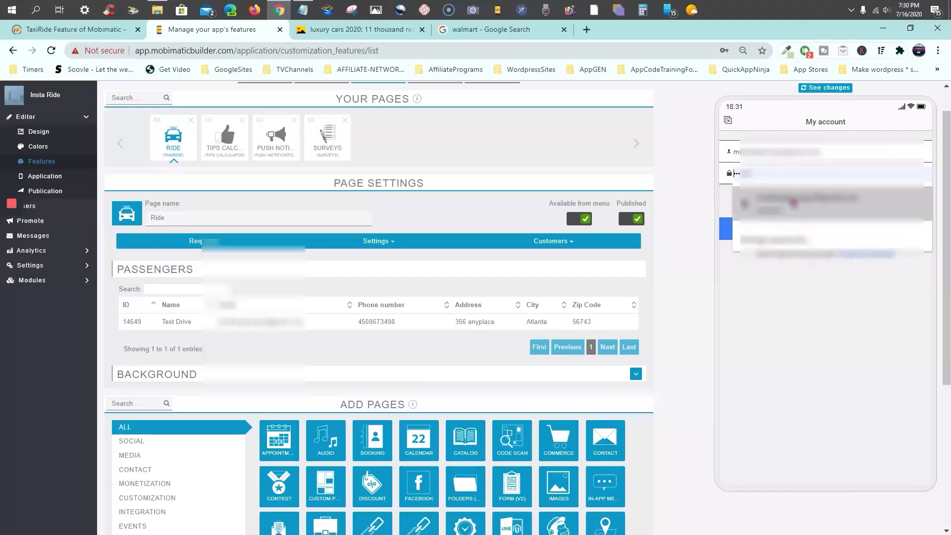
click(794, 203)
click(822, 238)
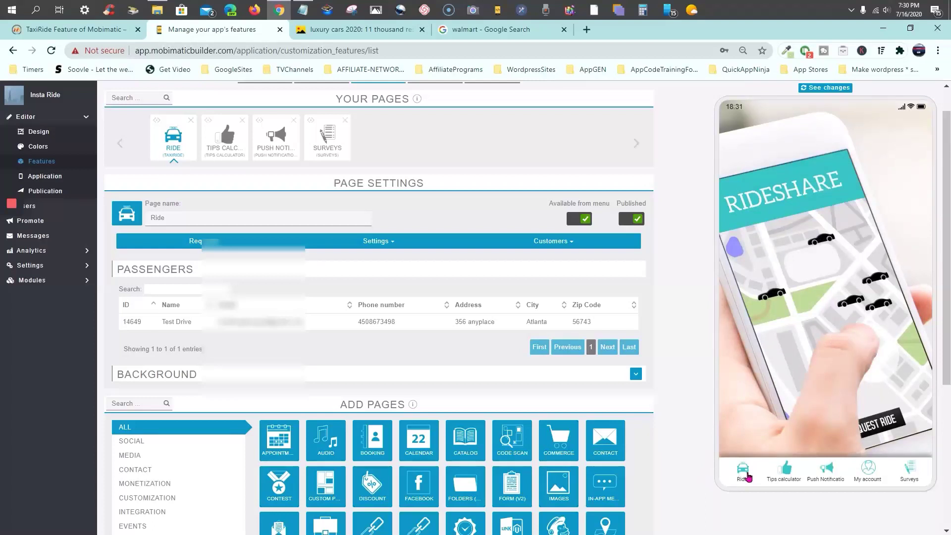
On the Ride map, choose the suggested Paris address as drop-off and request the ride
click(748, 475)
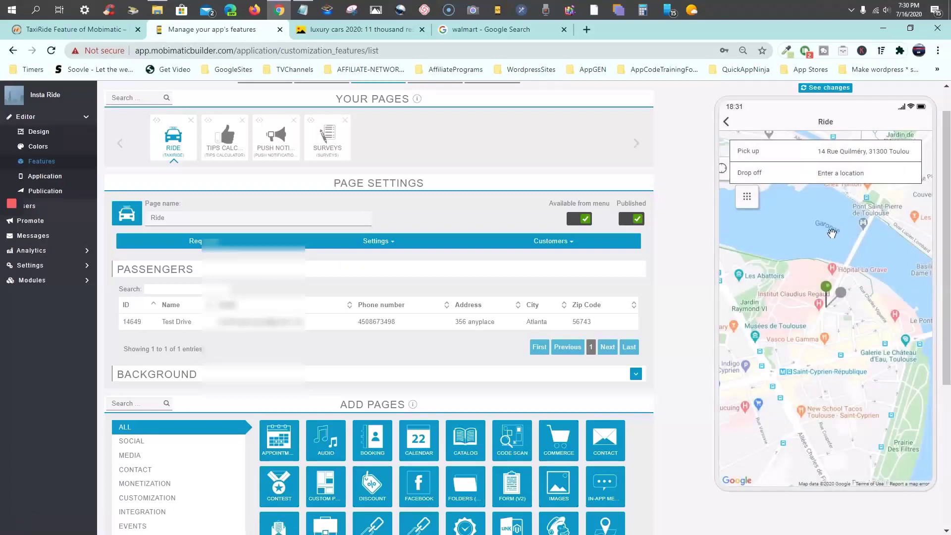
scroll(823, 272, down, 5)
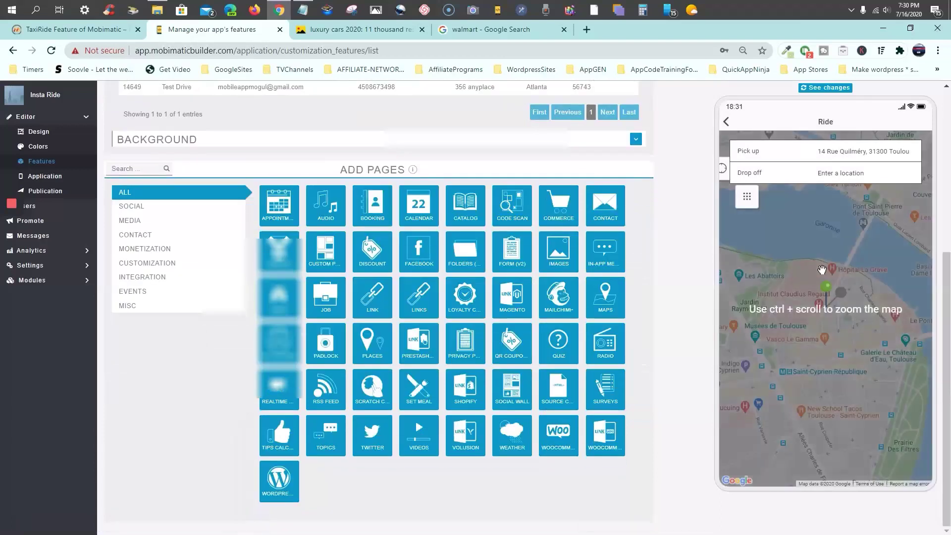
scroll(822, 270, up, 5)
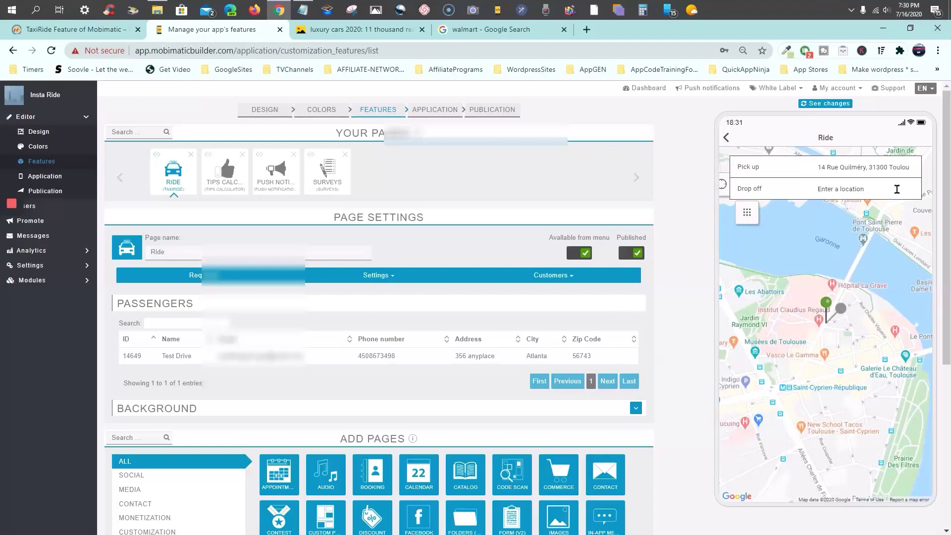
text(26)
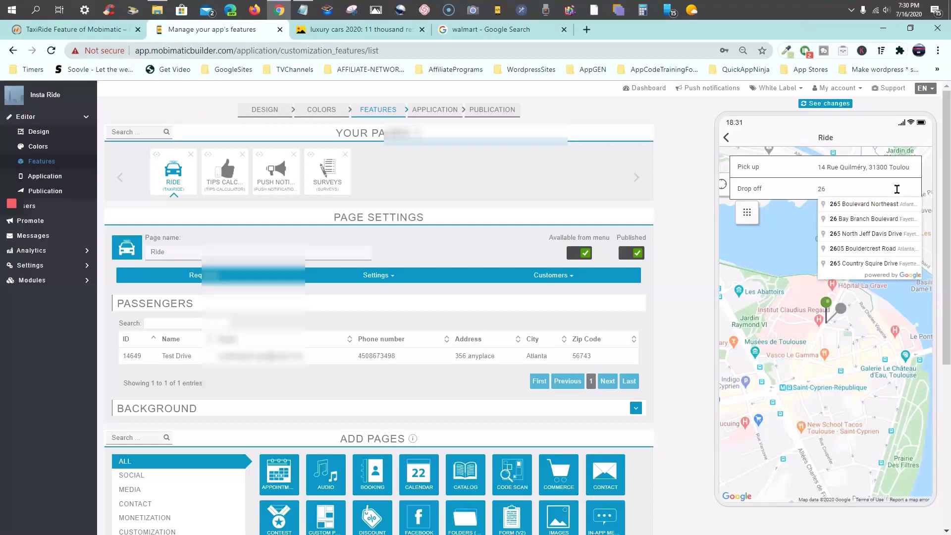
text( ru)
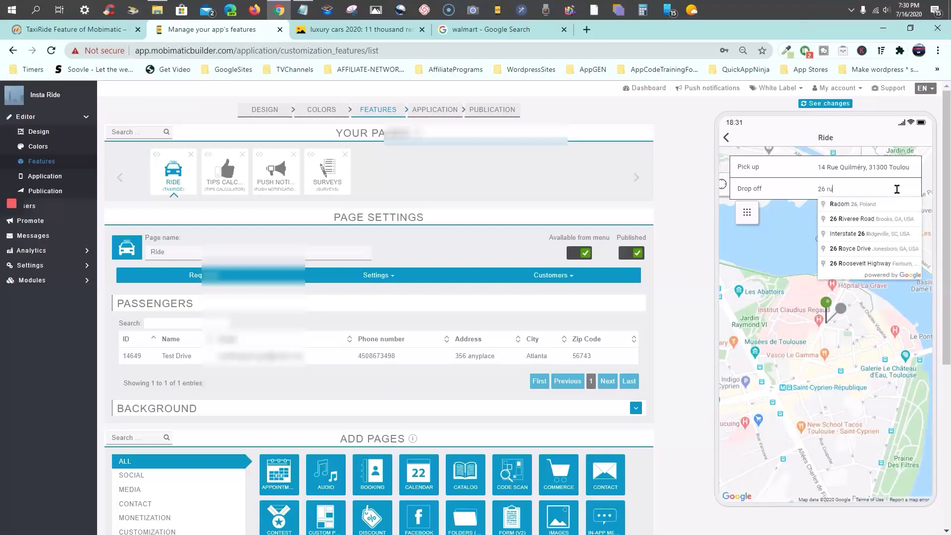
text(e)
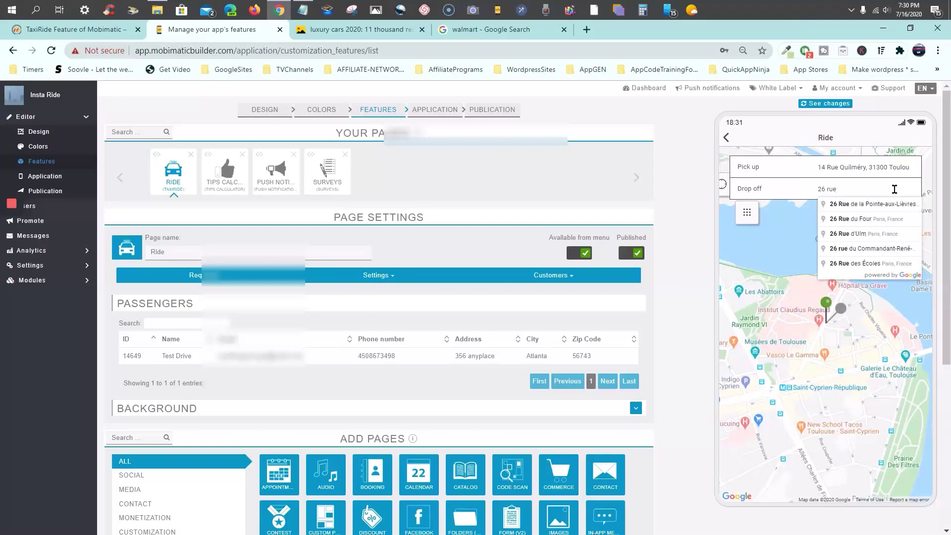
click(885, 219)
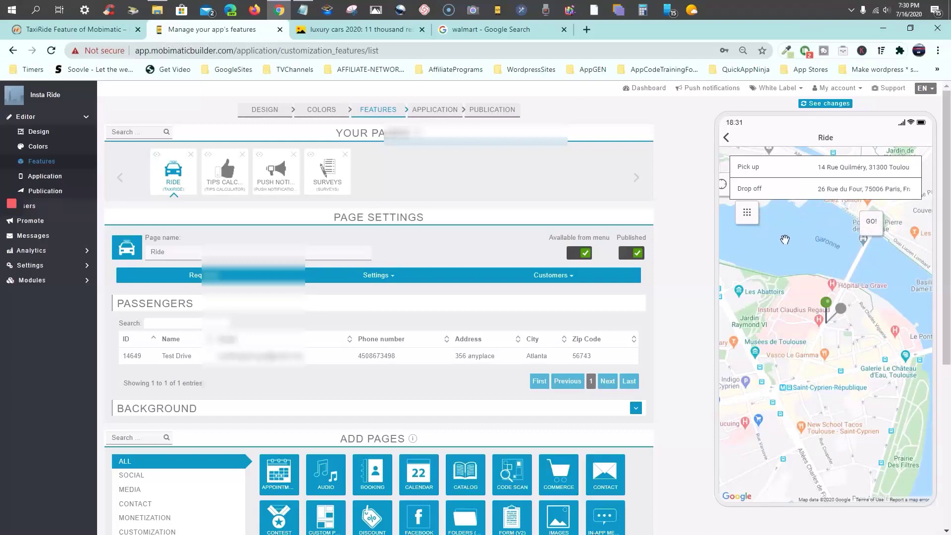
click(872, 229)
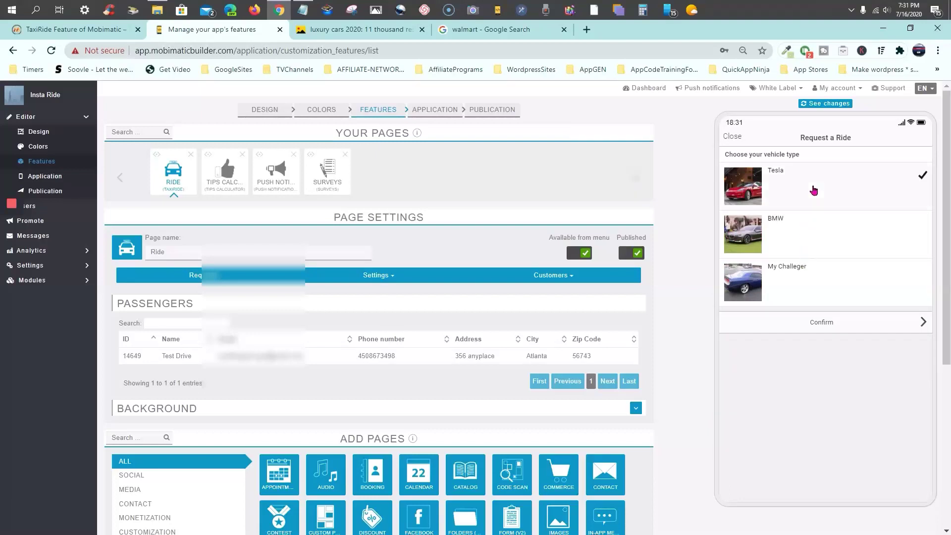
Confirm the Tesla ride, review the 419 mi no-driver estimate, and close back to the Ride map
click(822, 323)
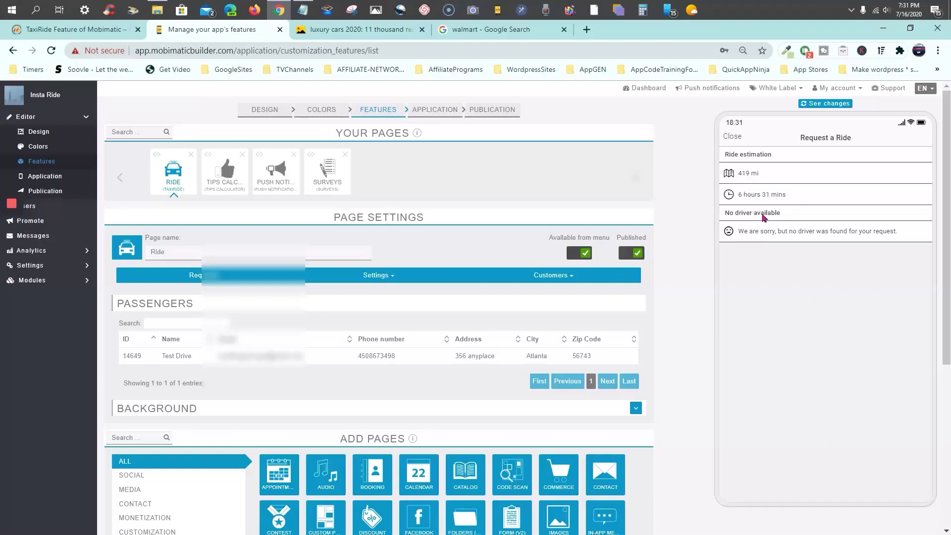
click(733, 138)
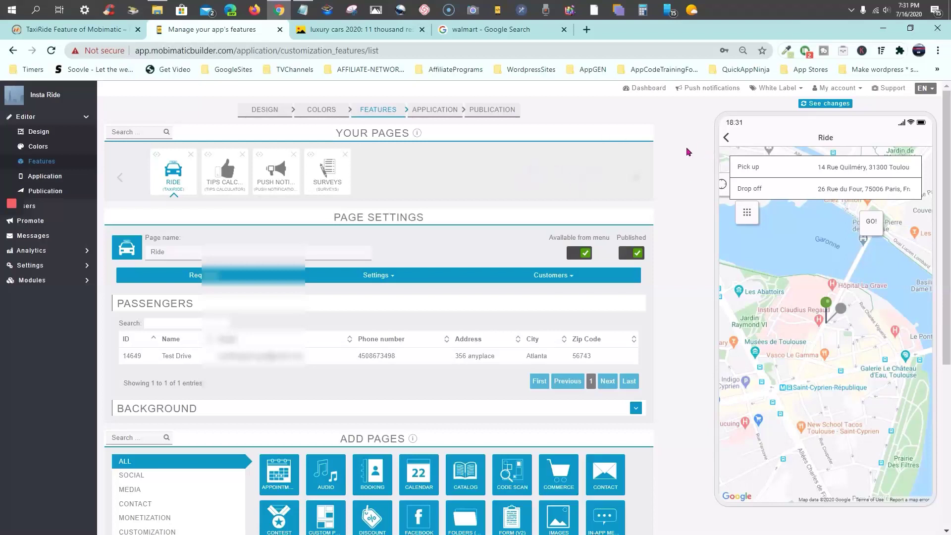
Go to the APPLICATION step from the breadcrumb, loading the Publish your app page
scroll(692, 218, down, 5)
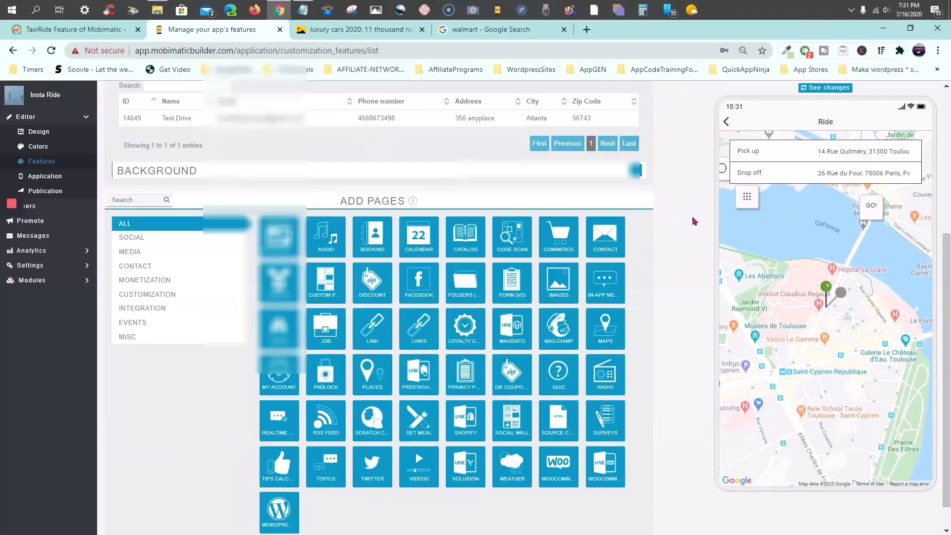
scroll(693, 218, up, 5)
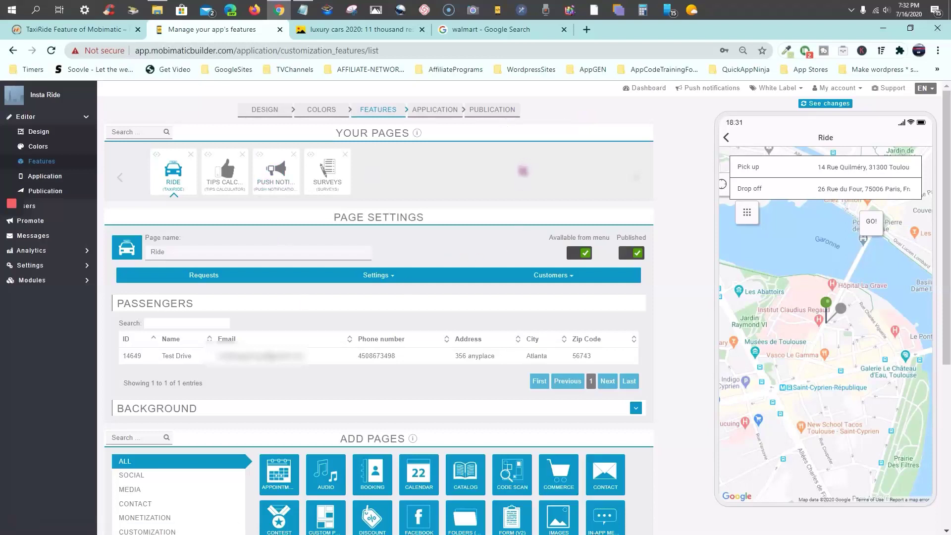
click(432, 109)
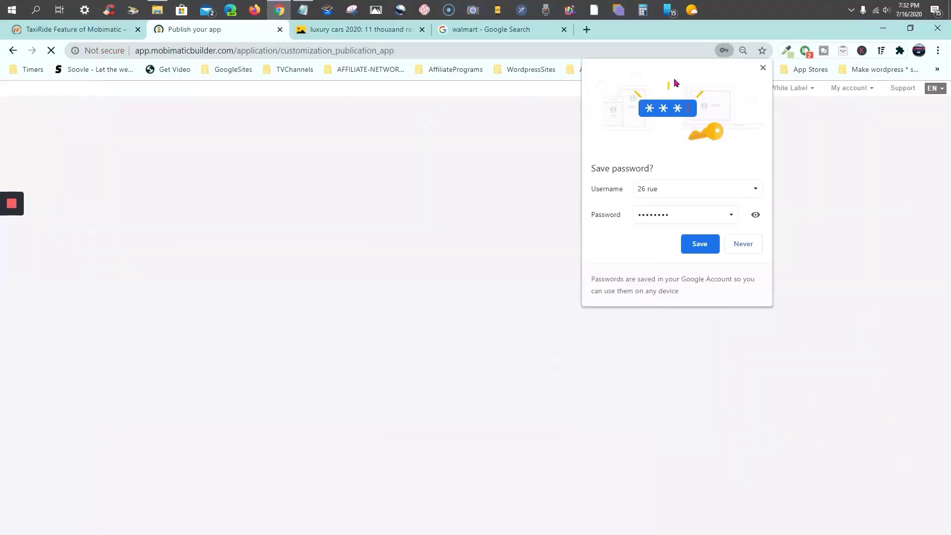
click(763, 68)
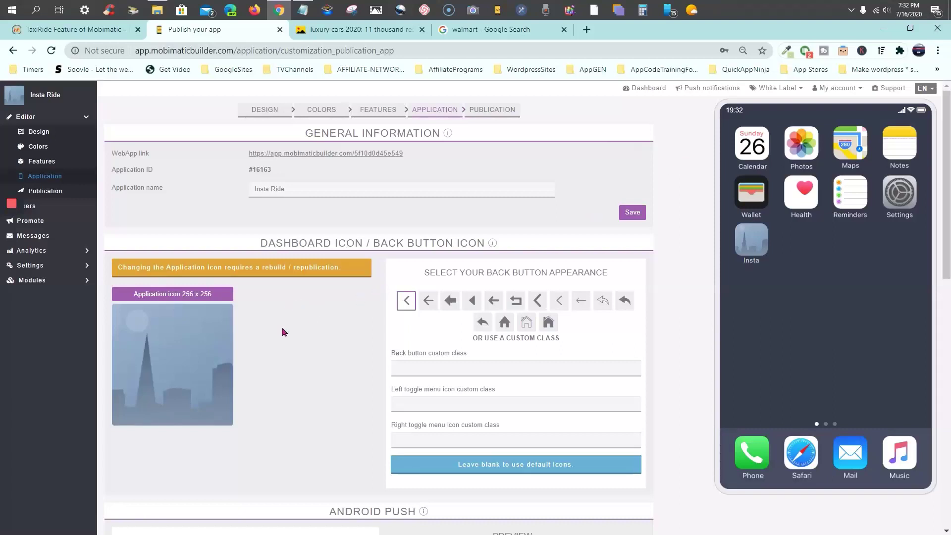
scroll(282, 325, down, 3)
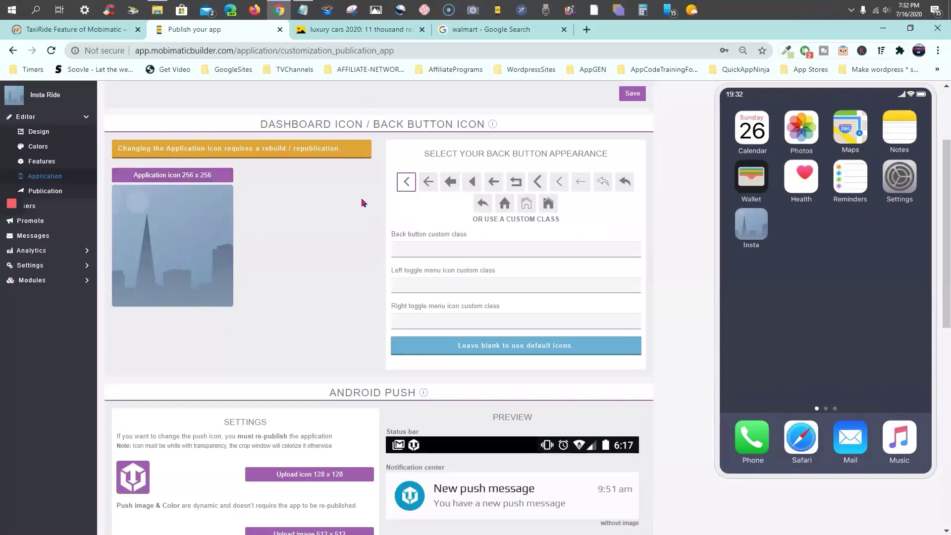
scroll(325, 194, up, 3)
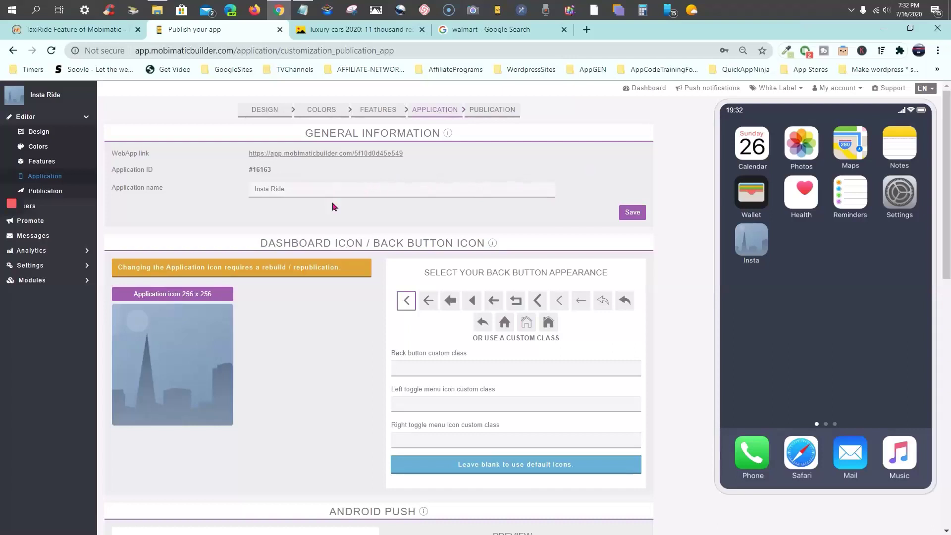
scroll(279, 223, down, 2)
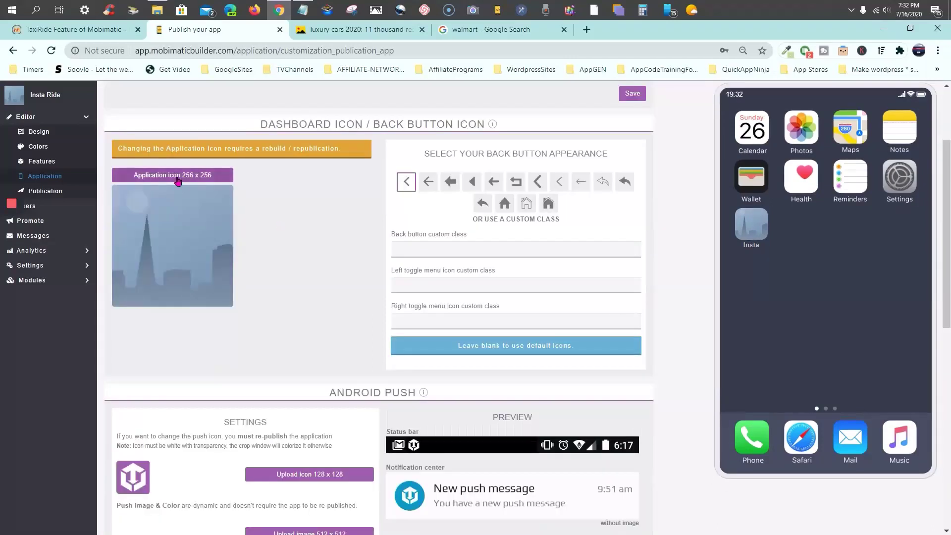
Load the rideshare phone photo from -Insta-Ride > IMG-Rideshare as the 256 x 256 application icon
click(178, 180)
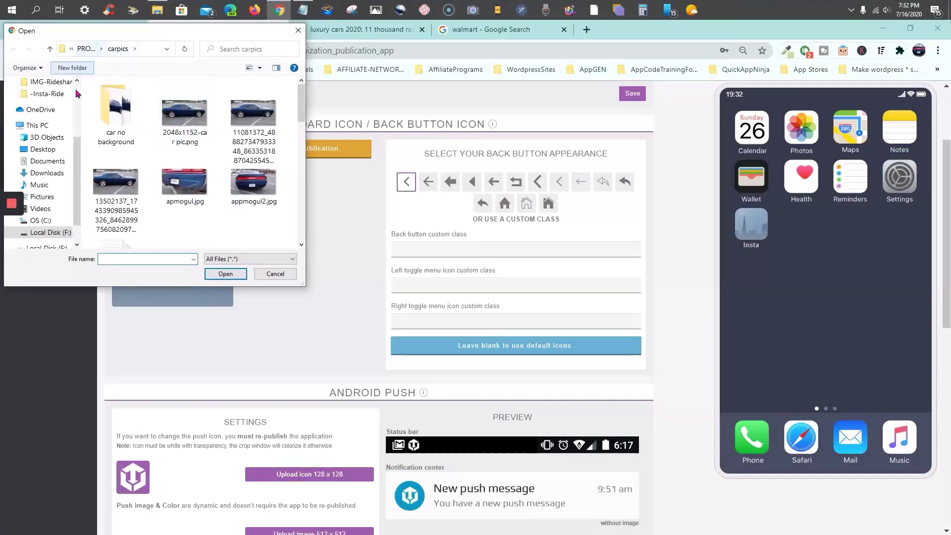
drag(78, 170, 86, 106)
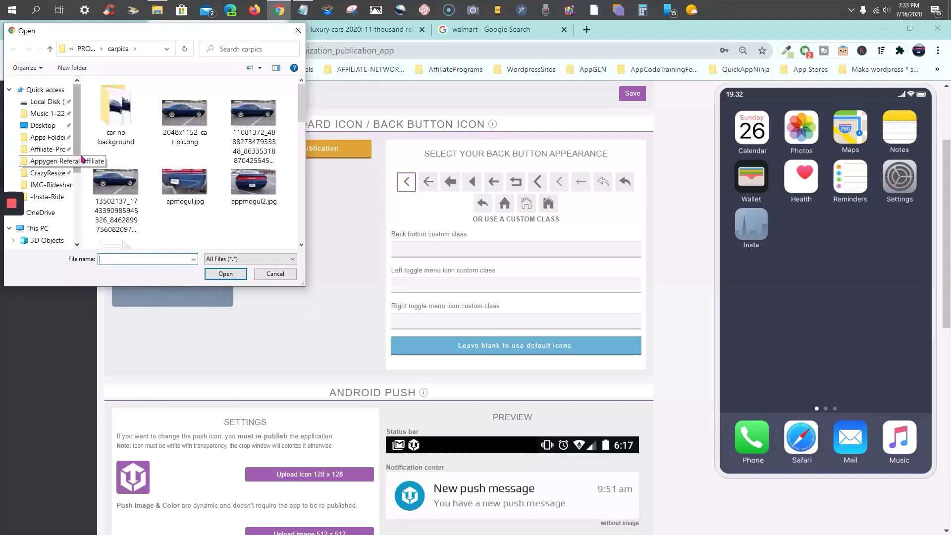
scroll(79, 151, down, 1)
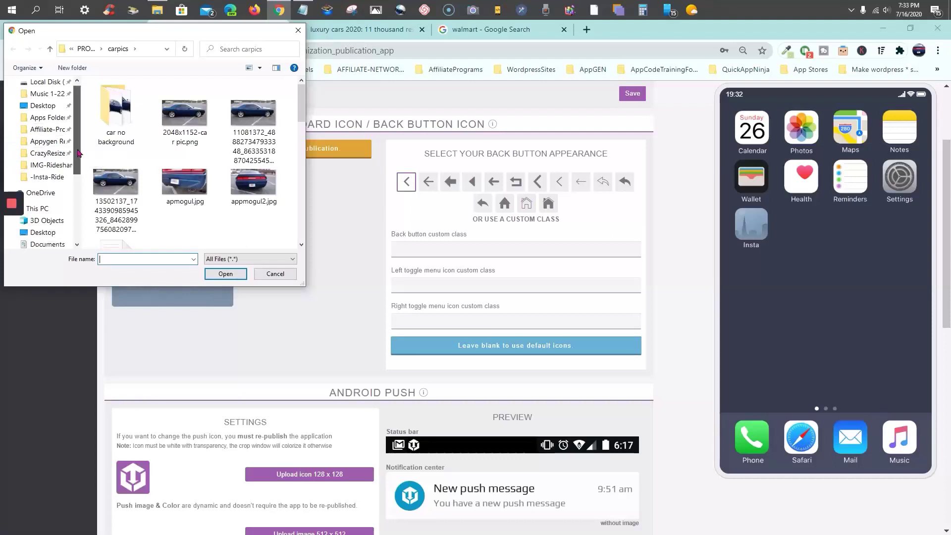
click(50, 180)
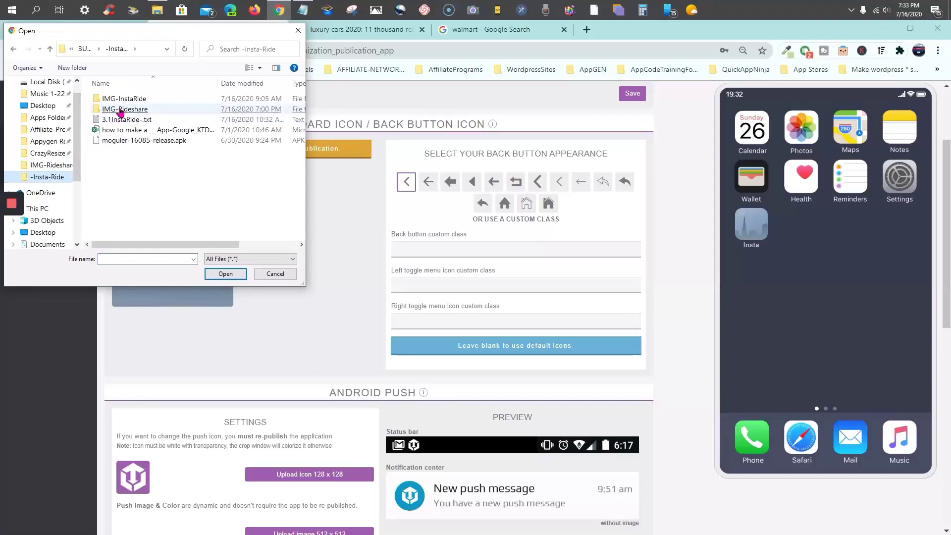
click(121, 110)
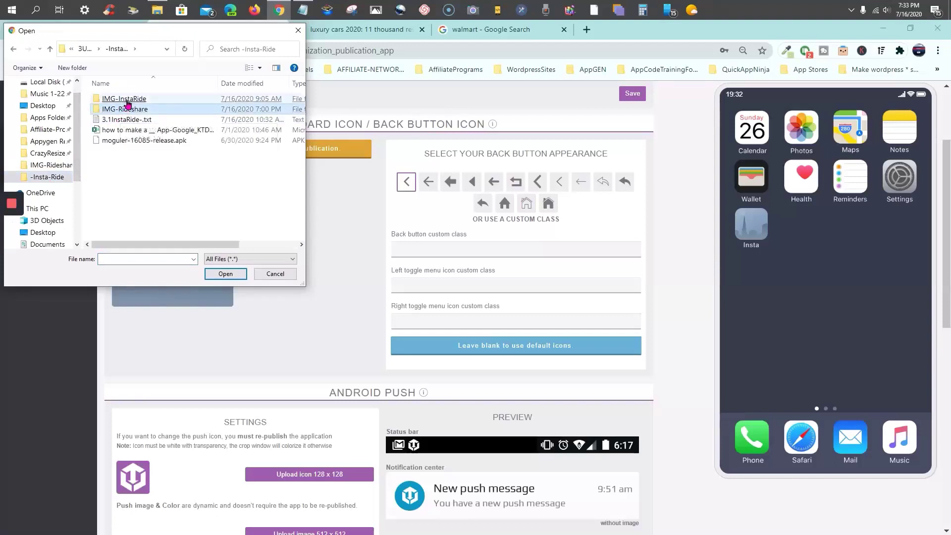
click(127, 103)
double_click(127, 109)
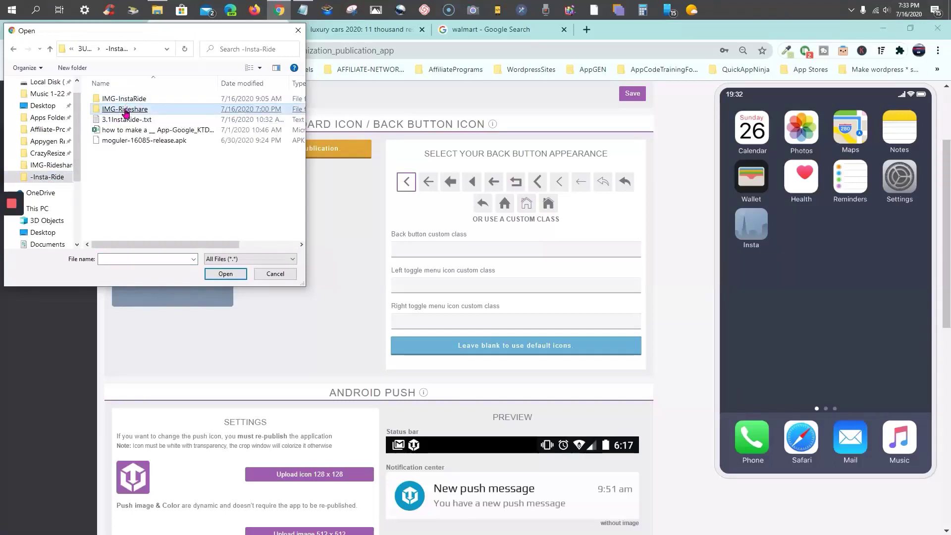
drag(302, 118, 302, 124)
click(185, 177)
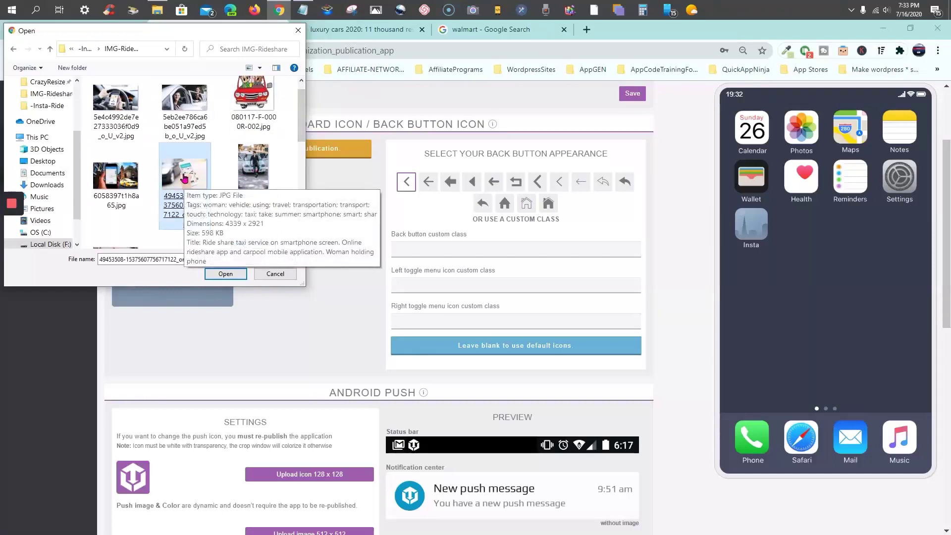
double_click(185, 177)
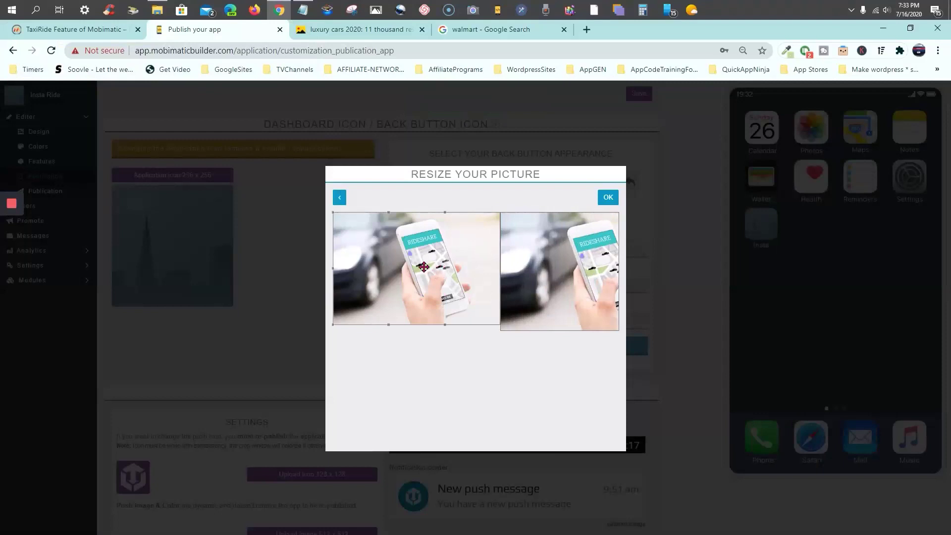
Crop the rideshare photo tightly around the phone and apply it as the Insta Ride icon
drag(423, 267, 465, 266)
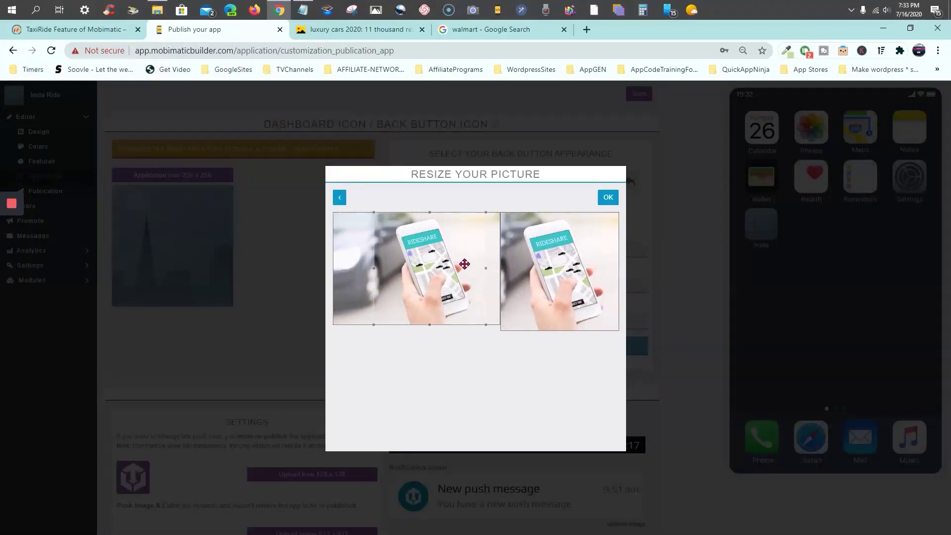
mouse_move(373, 212)
mouse_down()
mouse_move(393, 230)
mouse_move(385, 223)
mouse_up()
drag(449, 278, 441, 269)
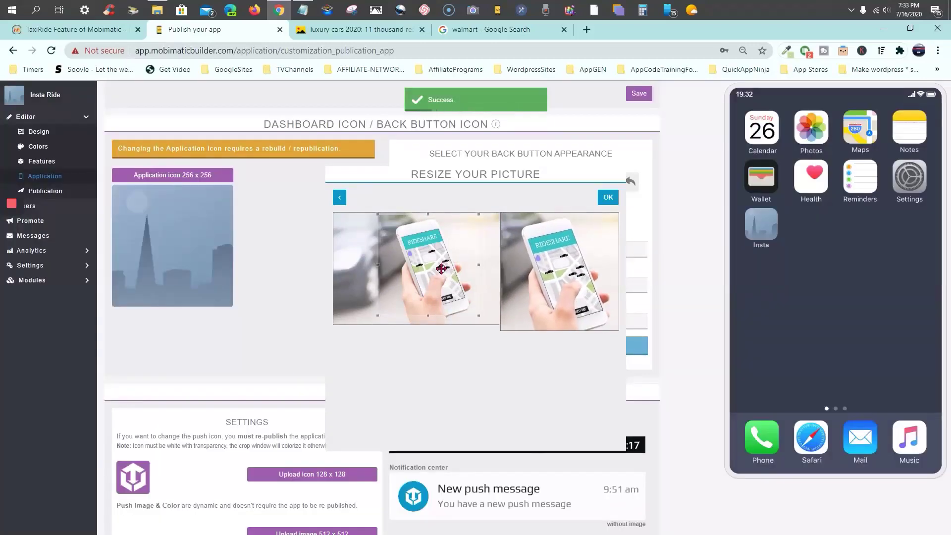
drag(479, 215, 461, 232)
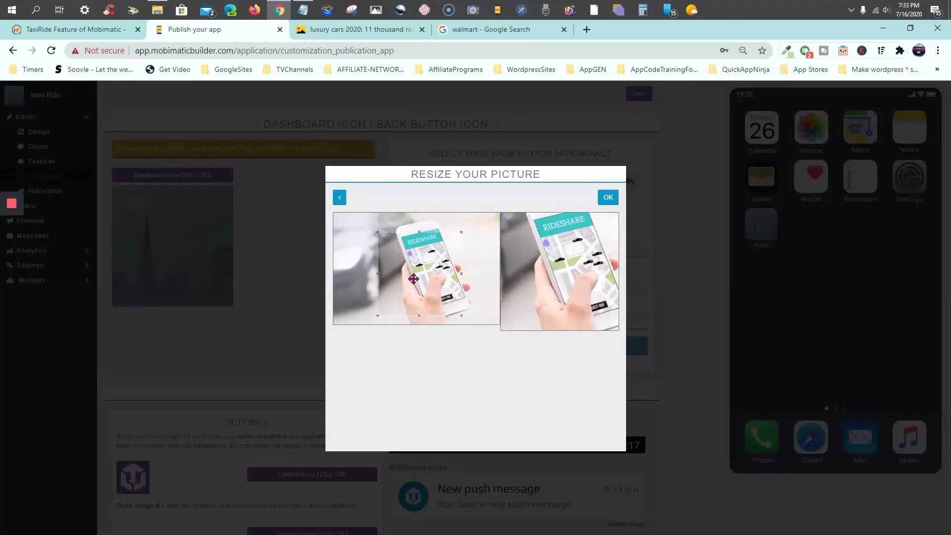
drag(414, 278, 423, 261)
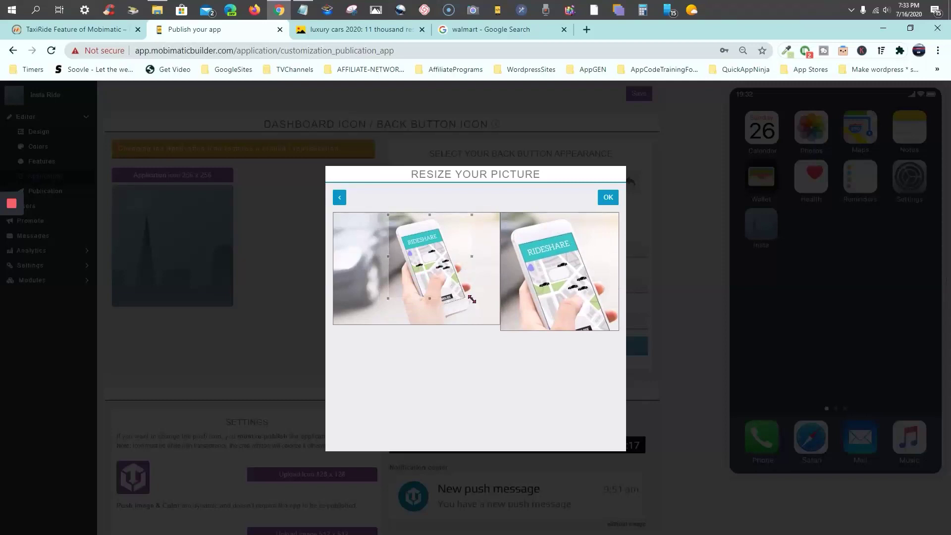
drag(472, 299, 429, 263)
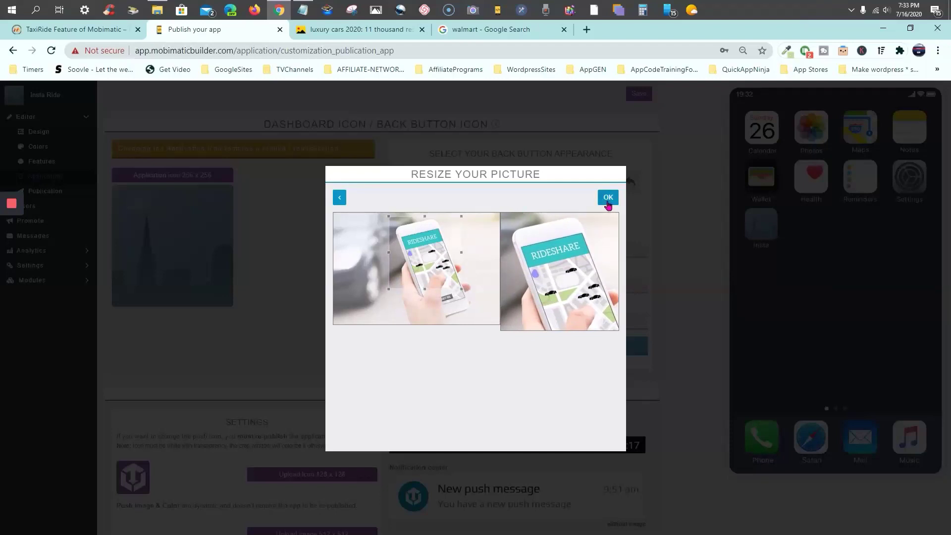
click(609, 197)
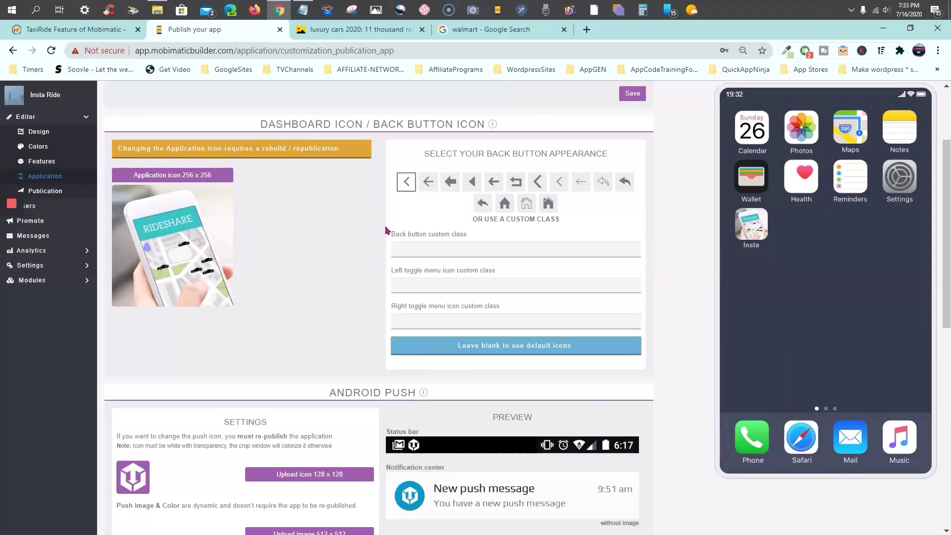
Switch the back button to the curved-arrow style, then scroll down to the Android Push settings
click(495, 183)
click(483, 204)
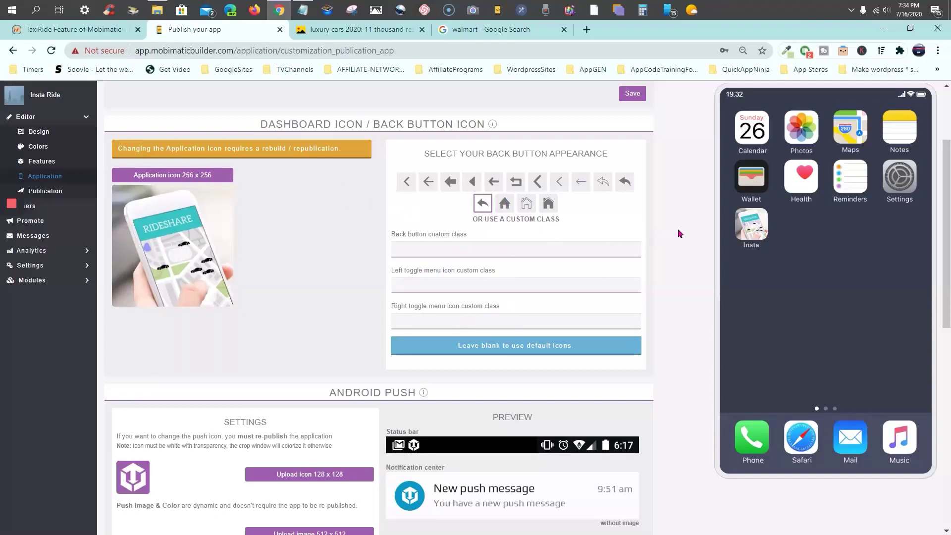
scroll(681, 233, down, 5)
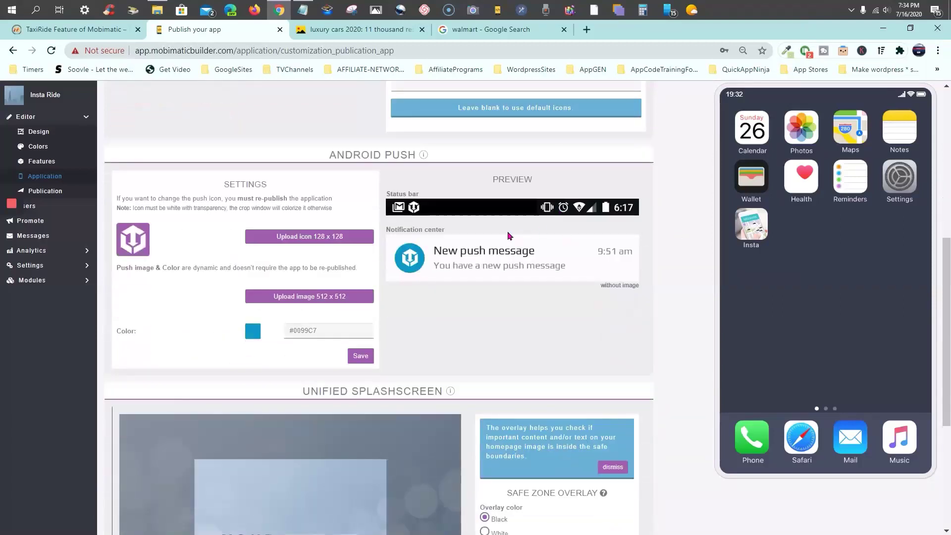
mouse_move(424, 156)
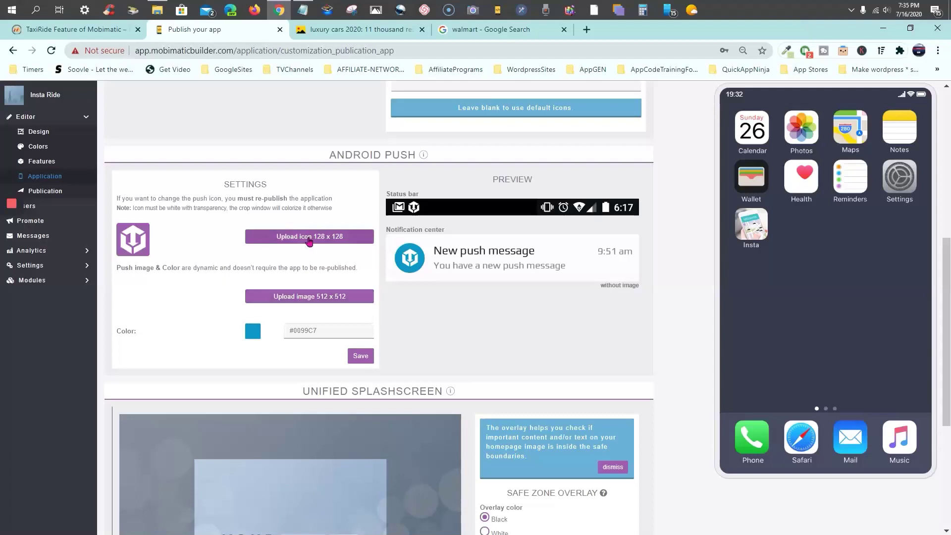
Upload actitud-adulto-atract.jpg from the IMG-Rideshare folder as the 512 x 512 push image
click(307, 297)
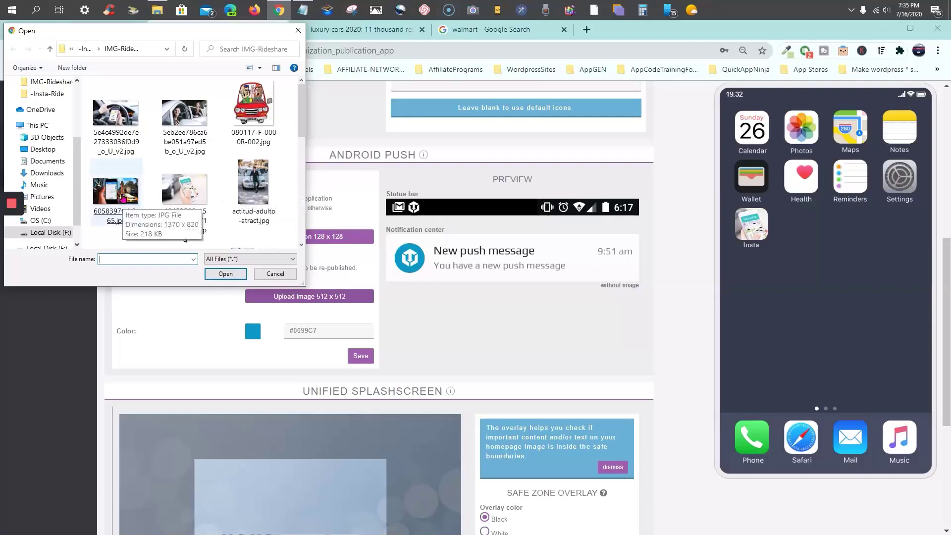
click(256, 185)
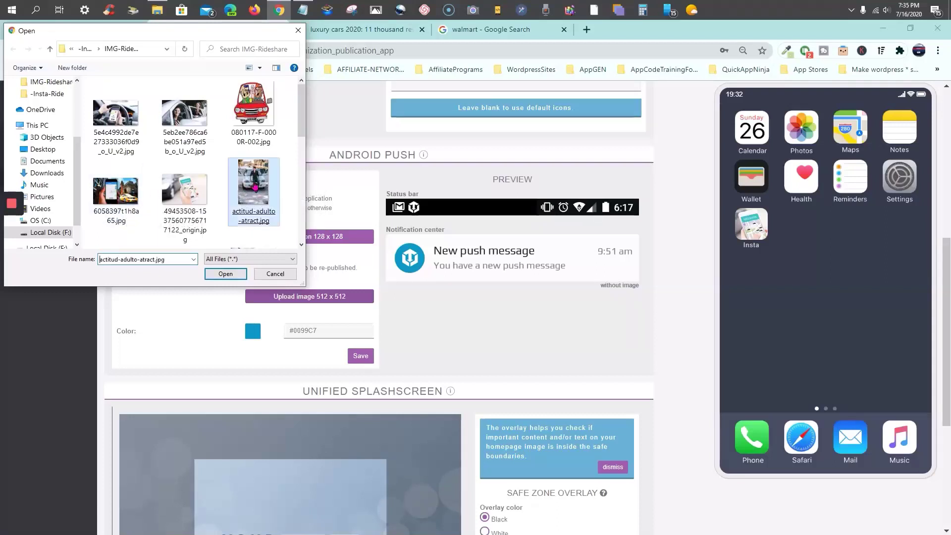
double_click(255, 185)
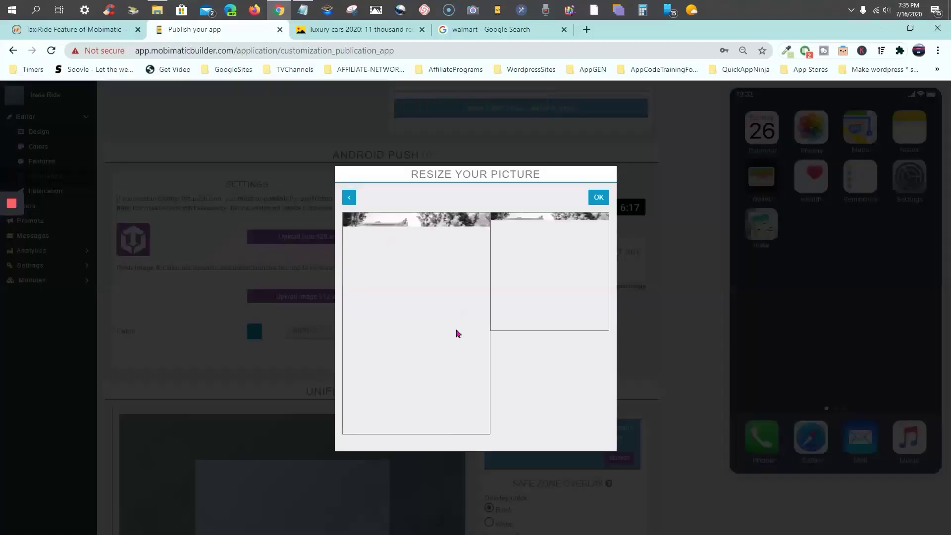
Crop the push photo tightly around the man and car, then apply it
drag(426, 313, 450, 316)
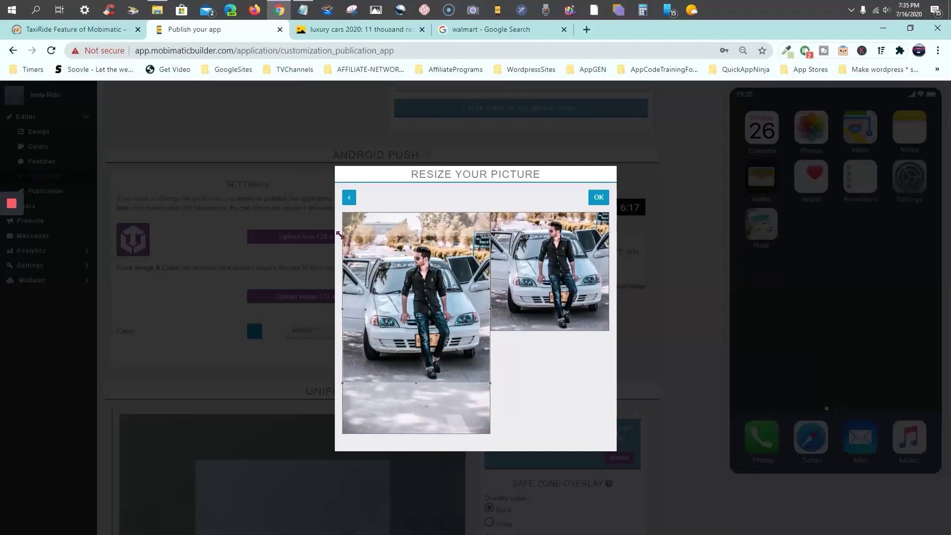
drag(340, 235, 369, 264)
drag(438, 319, 432, 294)
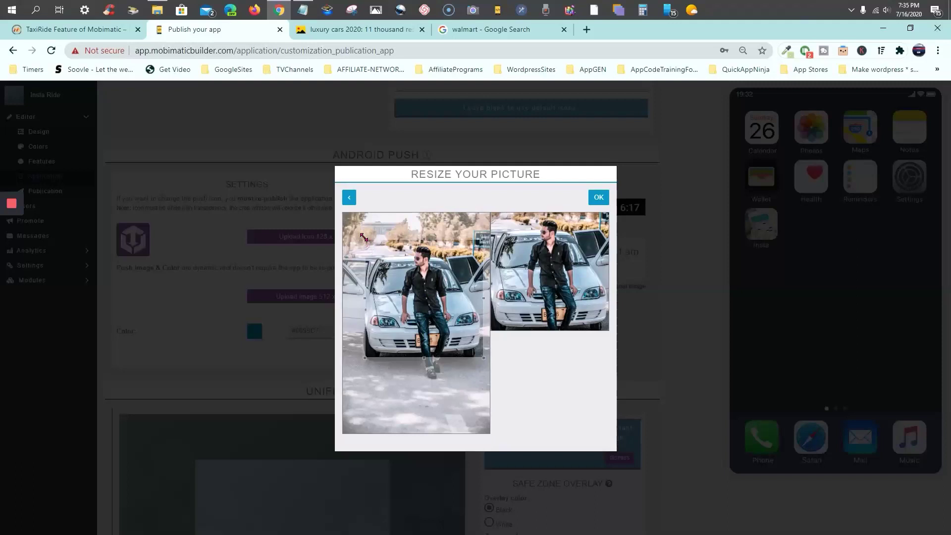
drag(364, 237, 374, 247)
drag(435, 301, 431, 291)
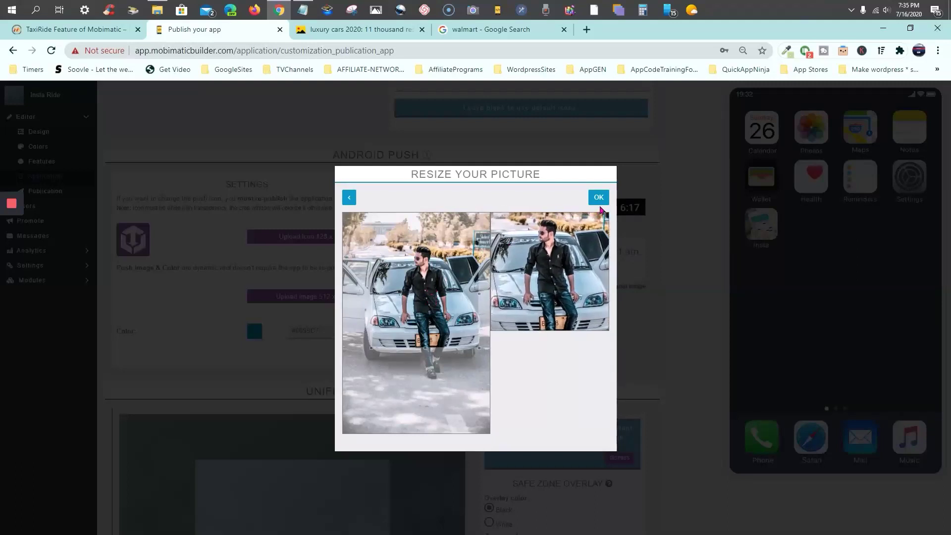
click(600, 202)
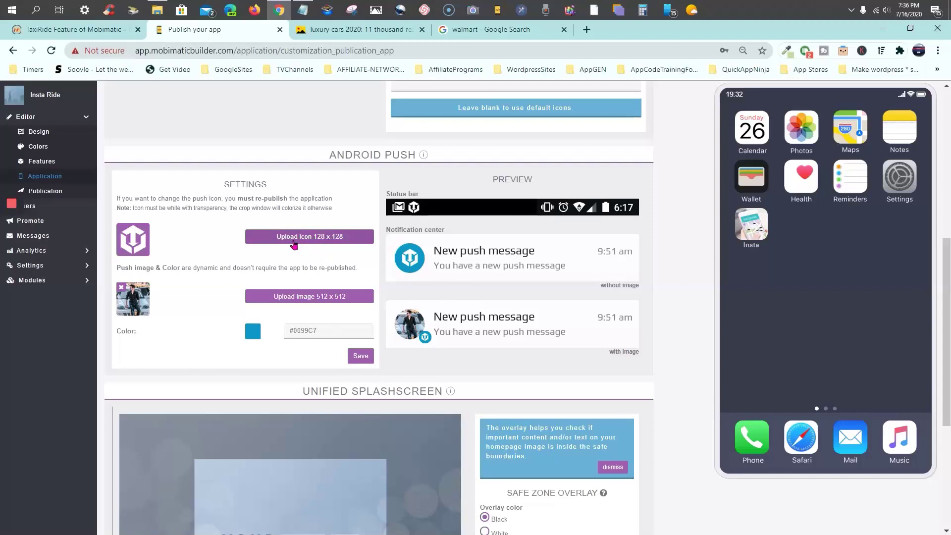
Upload and crop a new 128 x 128 push icon, then save the Android Push settings
click(358, 244)
click(253, 116)
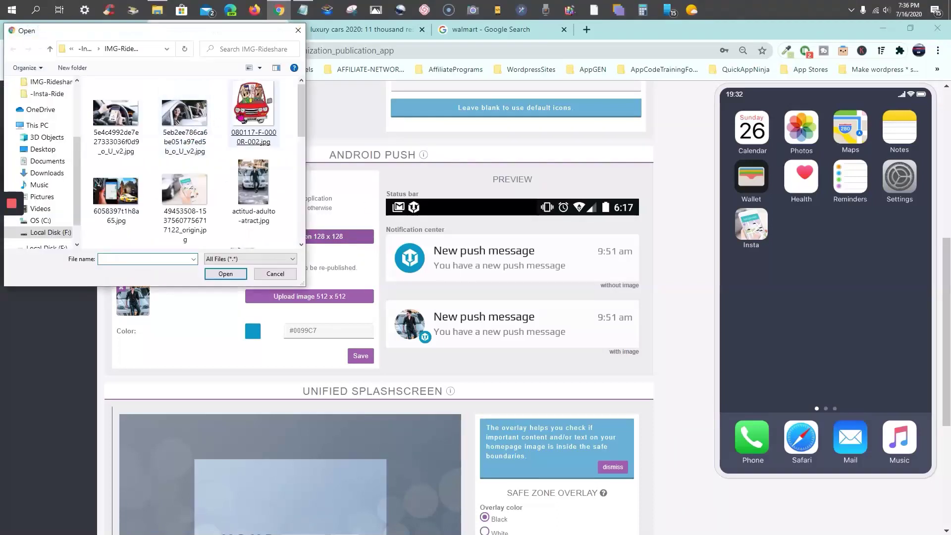
double_click(253, 116)
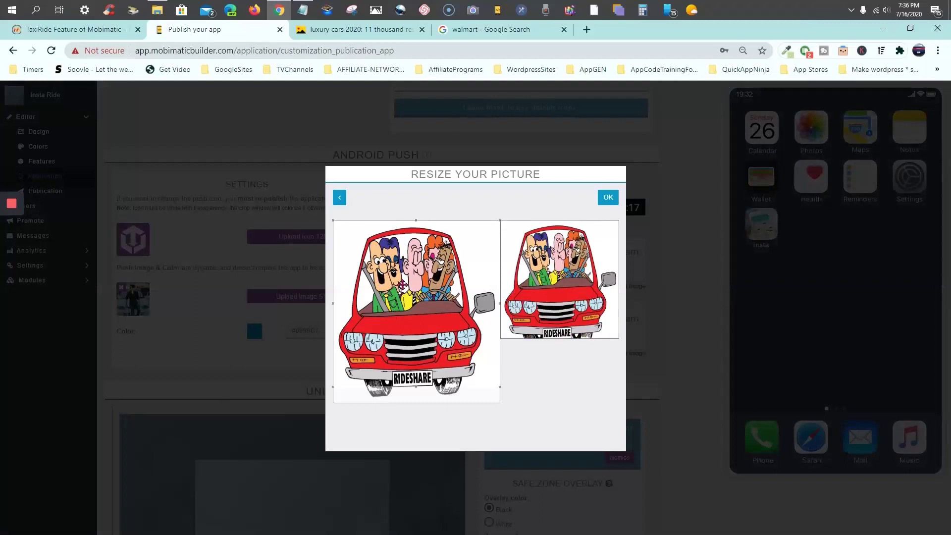
drag(331, 220, 386, 275)
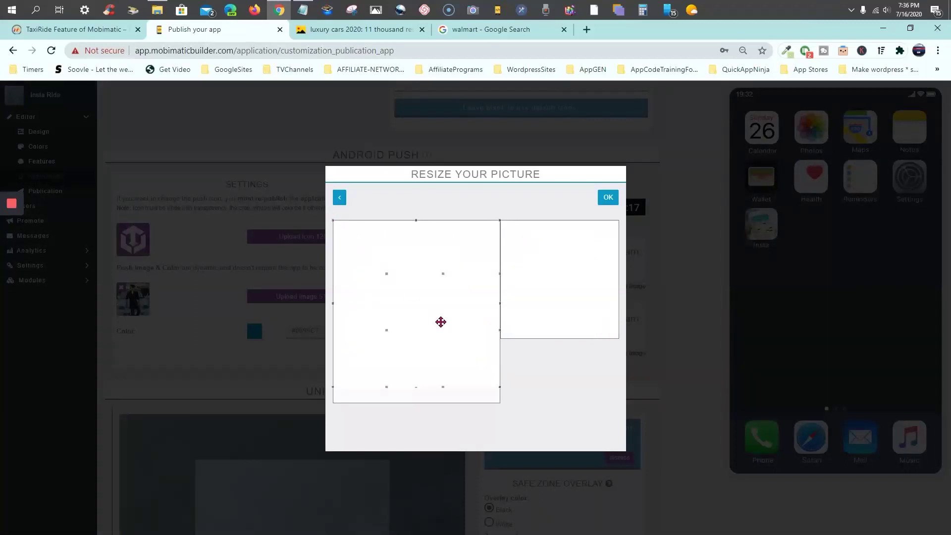
drag(441, 291, 420, 268)
click(608, 198)
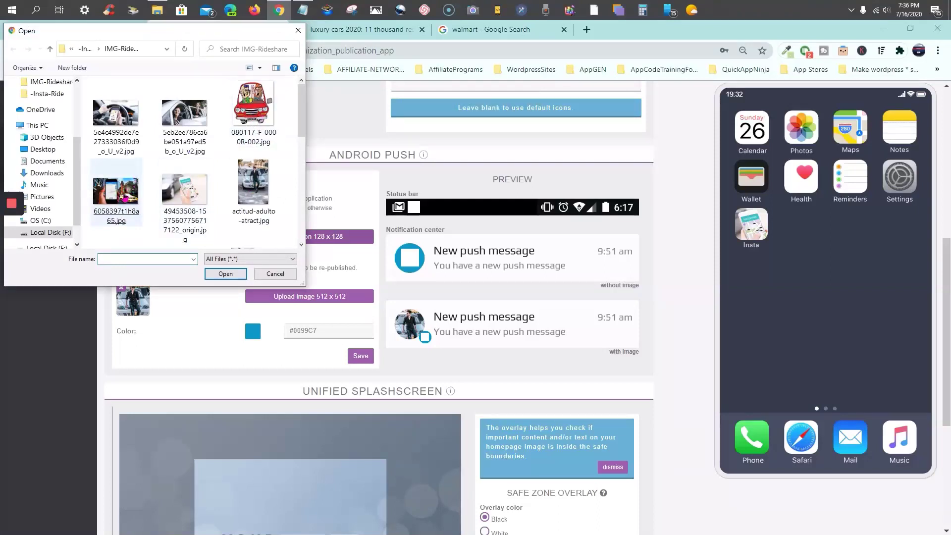
double_click(125, 197)
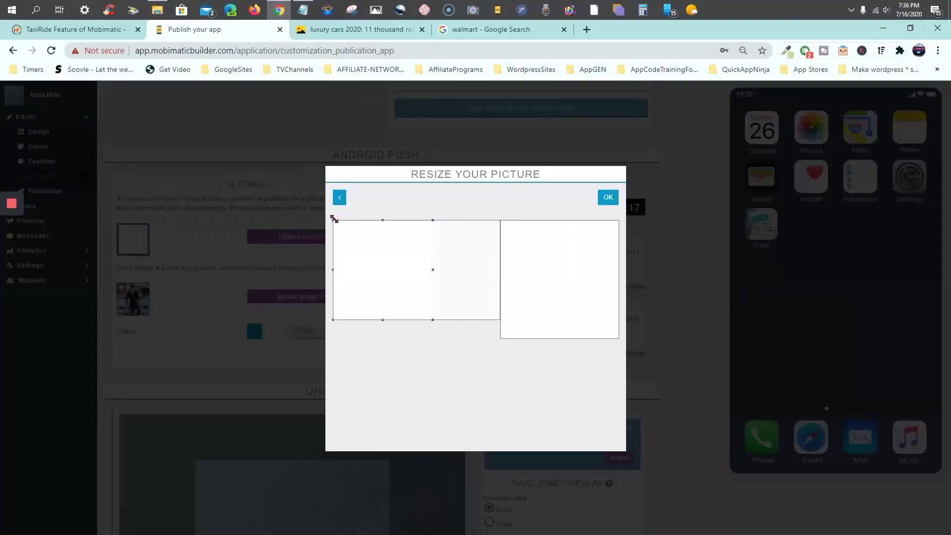
drag(335, 218, 410, 257)
click(608, 198)
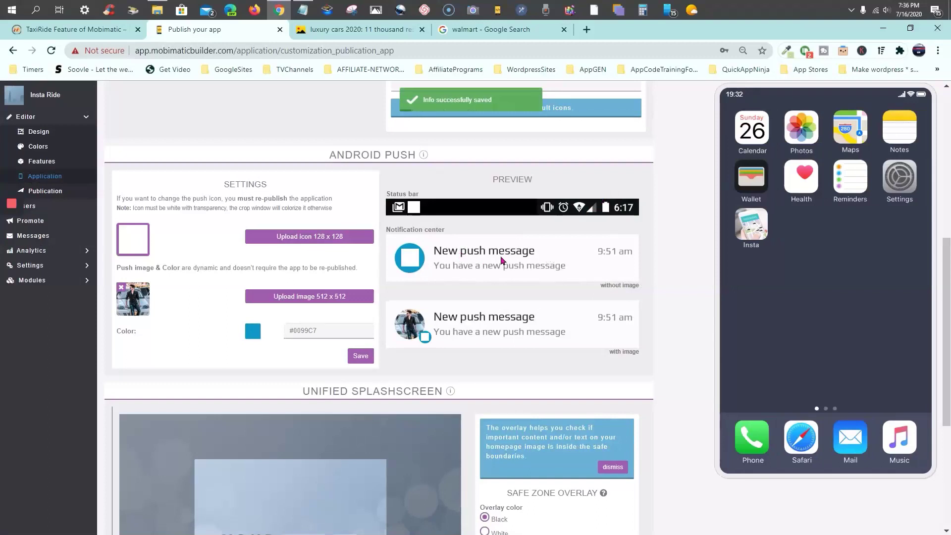
click(362, 357)
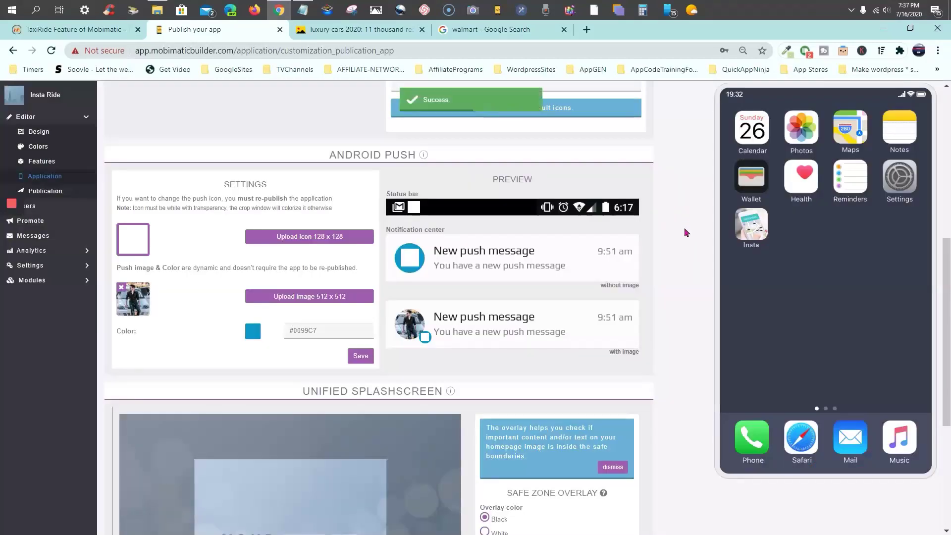
scroll(685, 227, down, 3)
scroll(685, 228, up, 3)
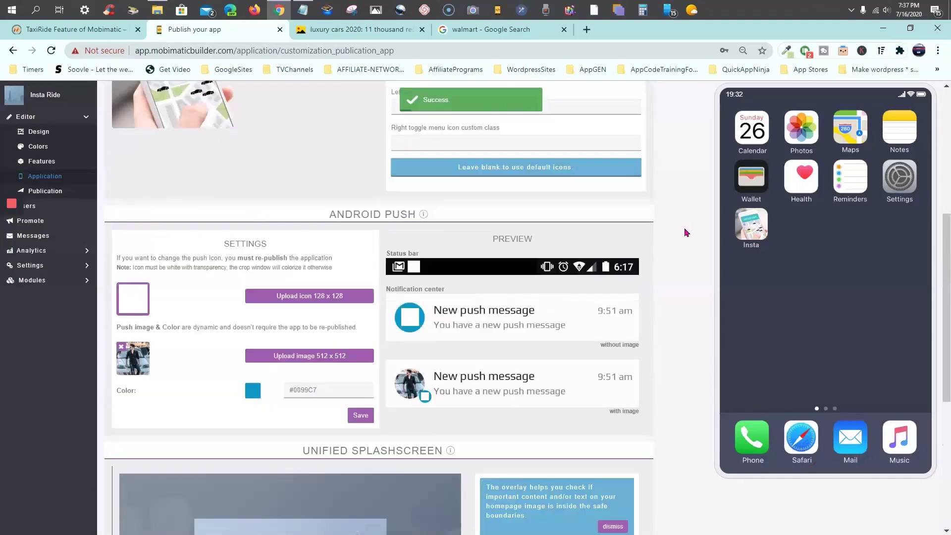
scroll(684, 227, down, 2)
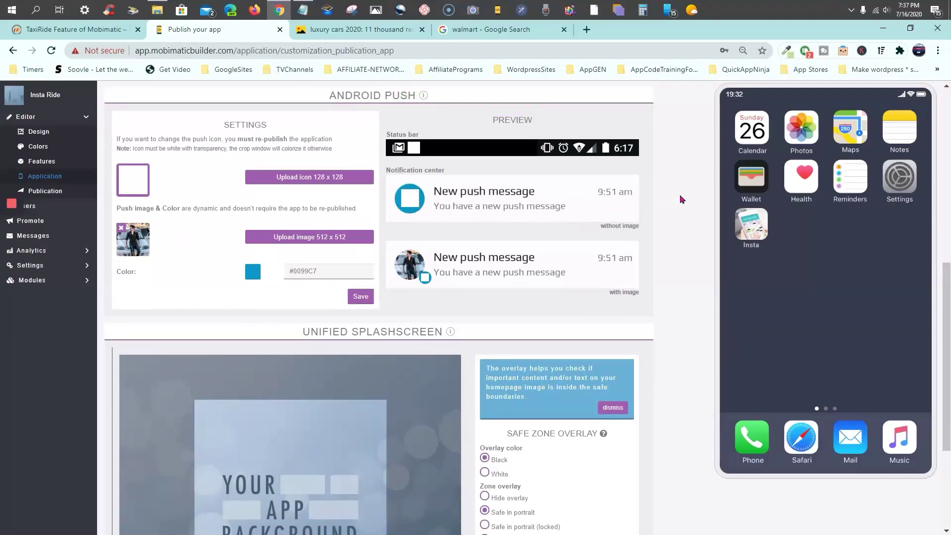
scroll(681, 198, down, 3)
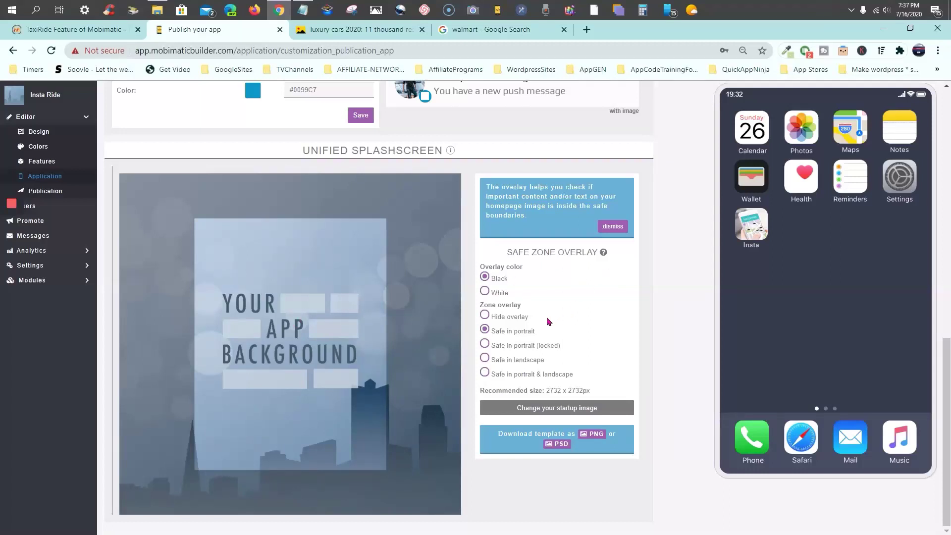
Try several startup image files until the larger lyft-ballast-point.jpg riders photo is accepted
click(561, 410)
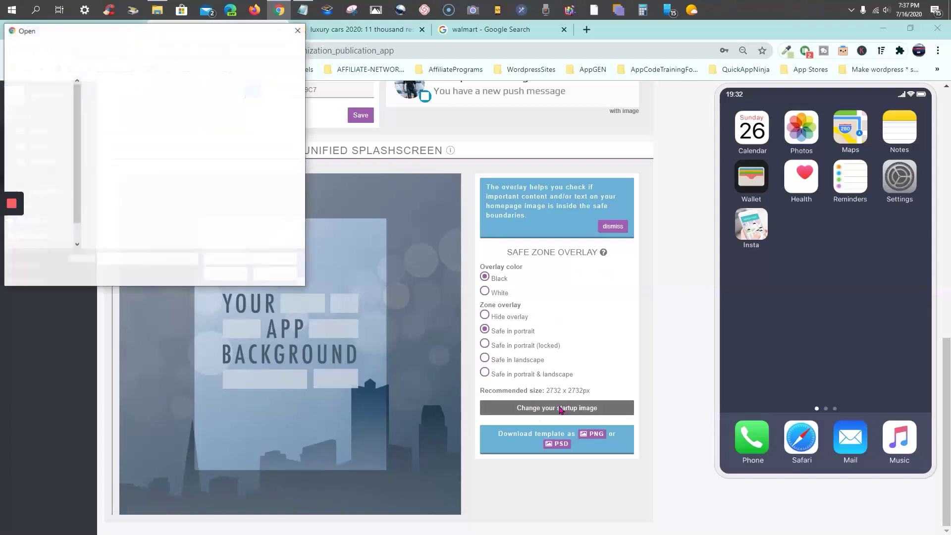
scroll(231, 170, down, 3)
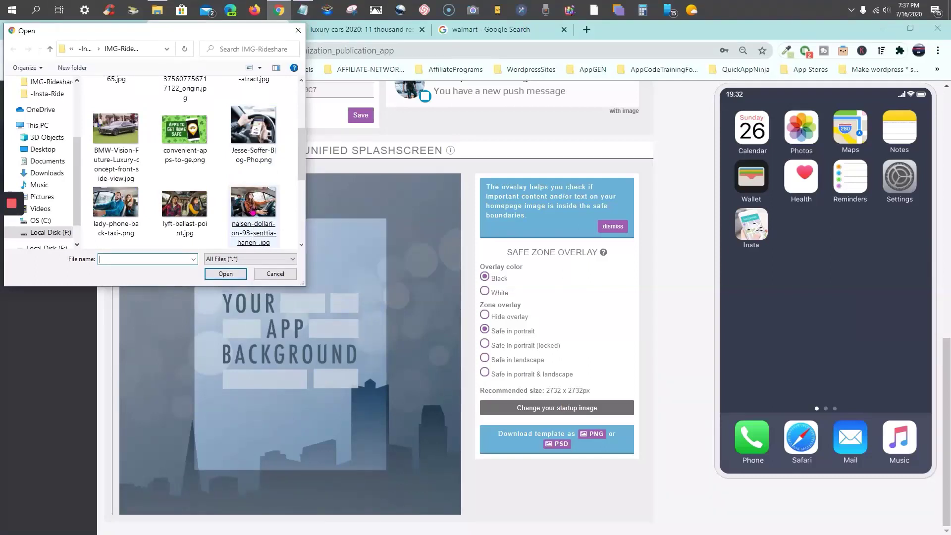
double_click(253, 212)
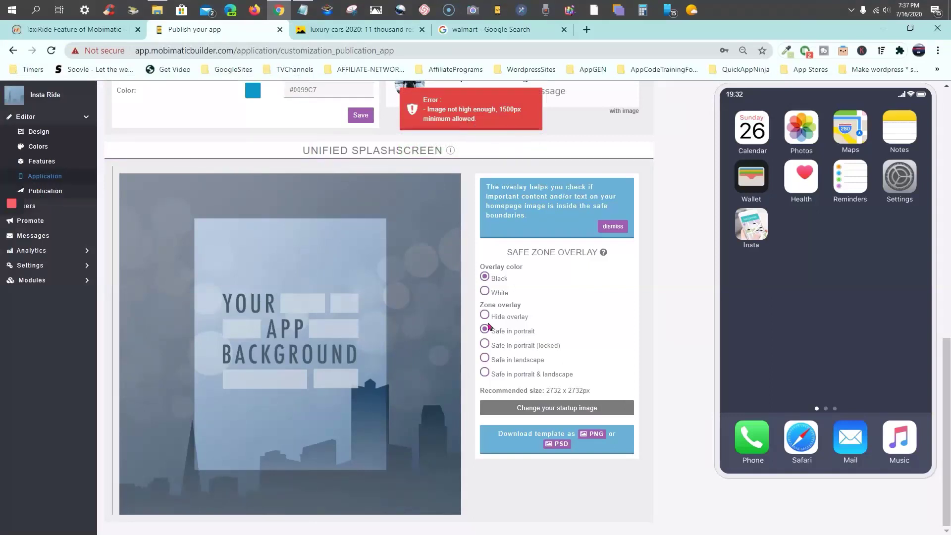
click(558, 408)
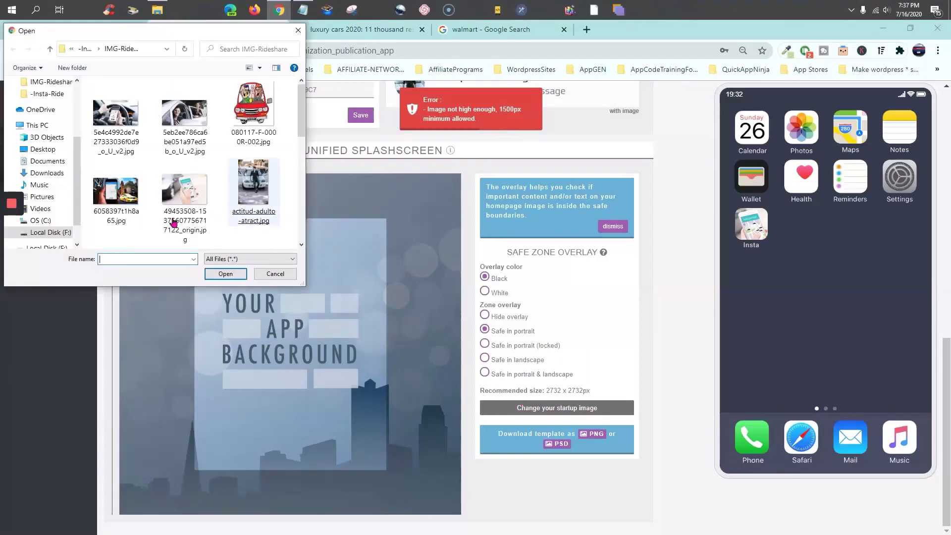
scroll(178, 220, down, 3)
click(191, 210)
double_click(116, 203)
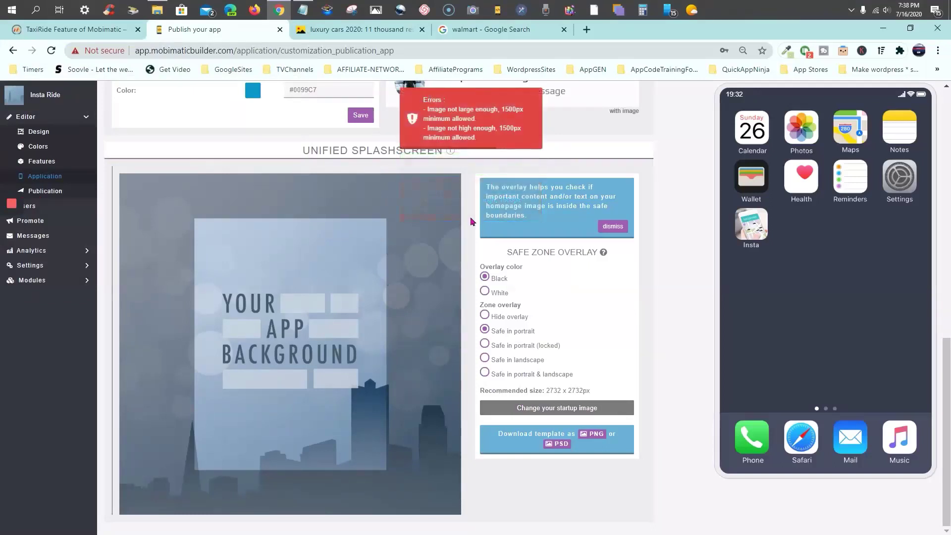
click(557, 411)
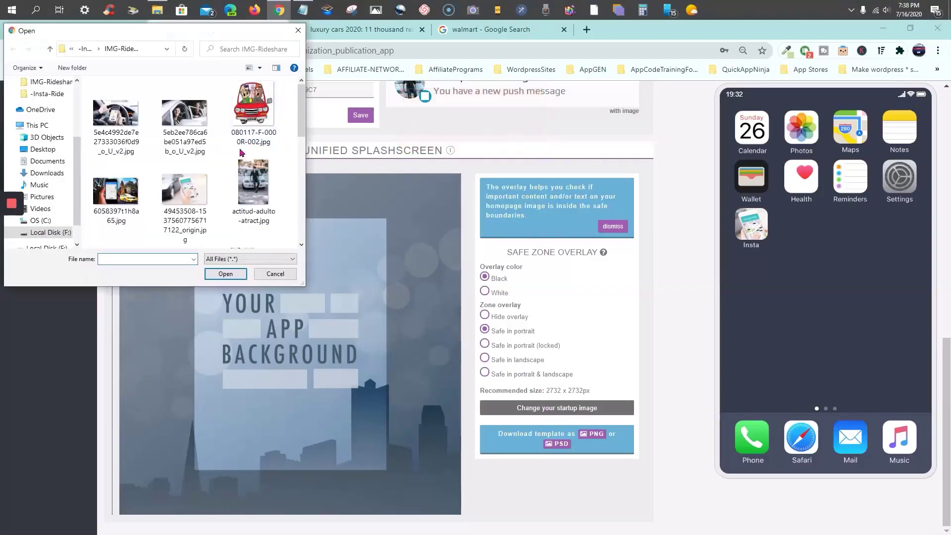
scroll(241, 152, down, 3)
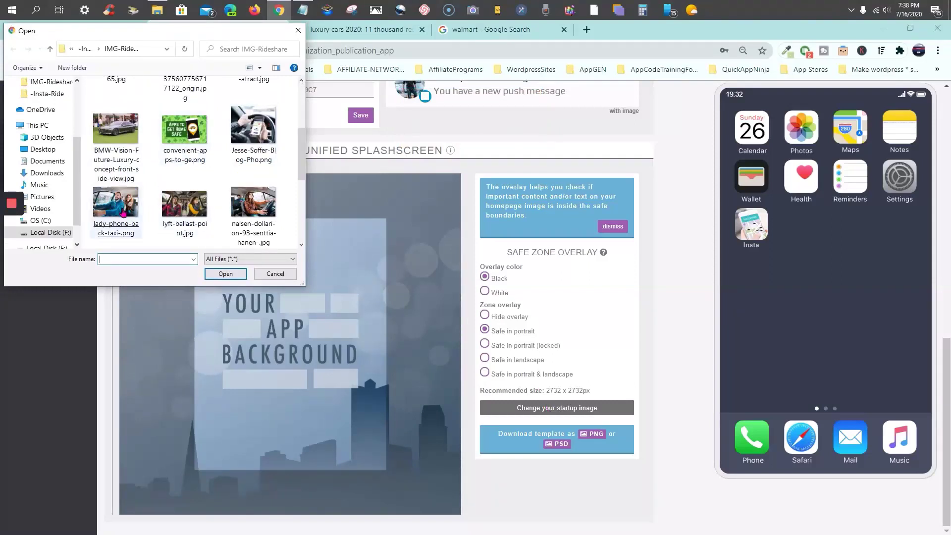
double_click(179, 216)
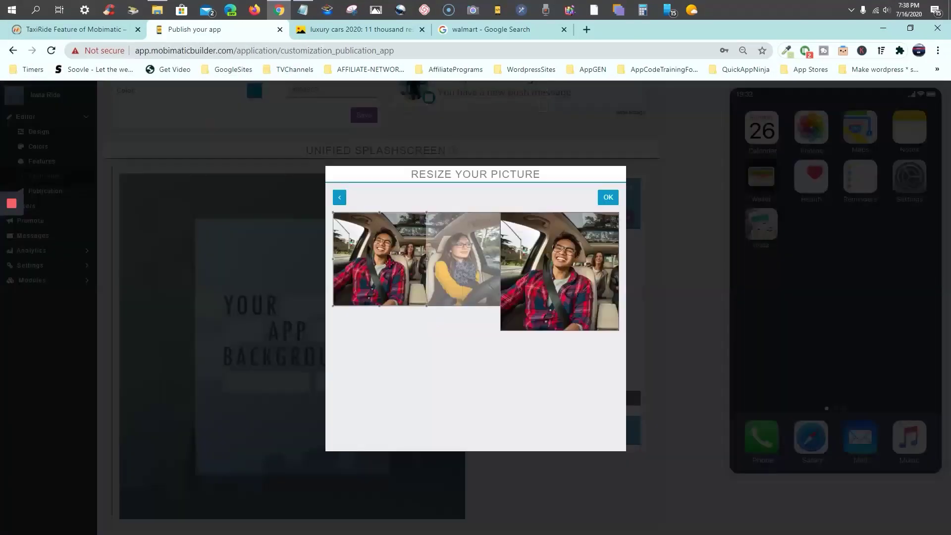
Shift the crop right to frame both riders and apply it as the splash image
drag(387, 262, 422, 260)
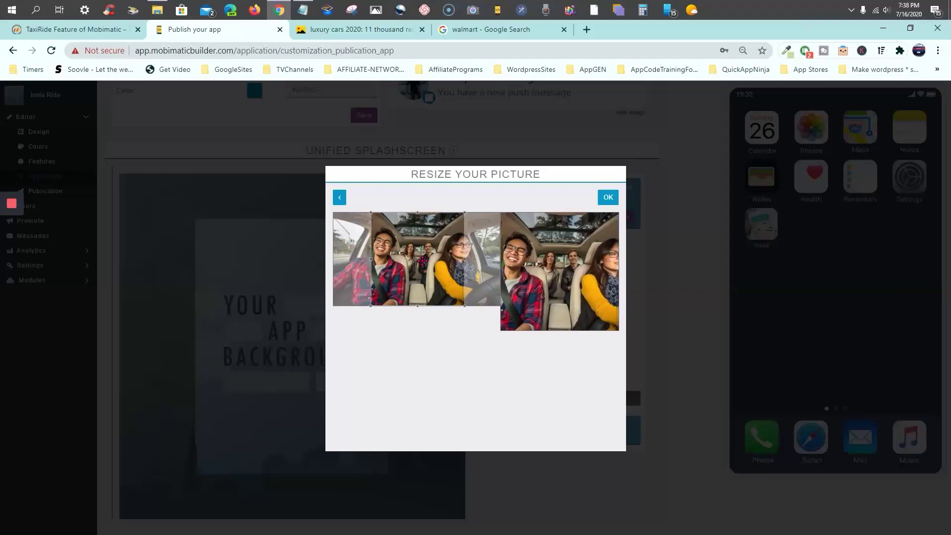
click(611, 199)
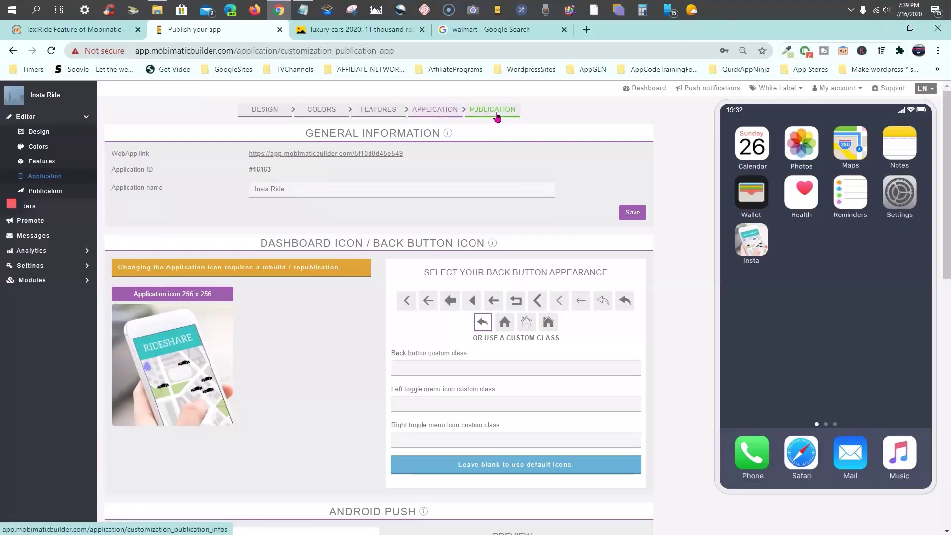
Go to the Publication step and scroll to General Information with the WebApp link
click(497, 117)
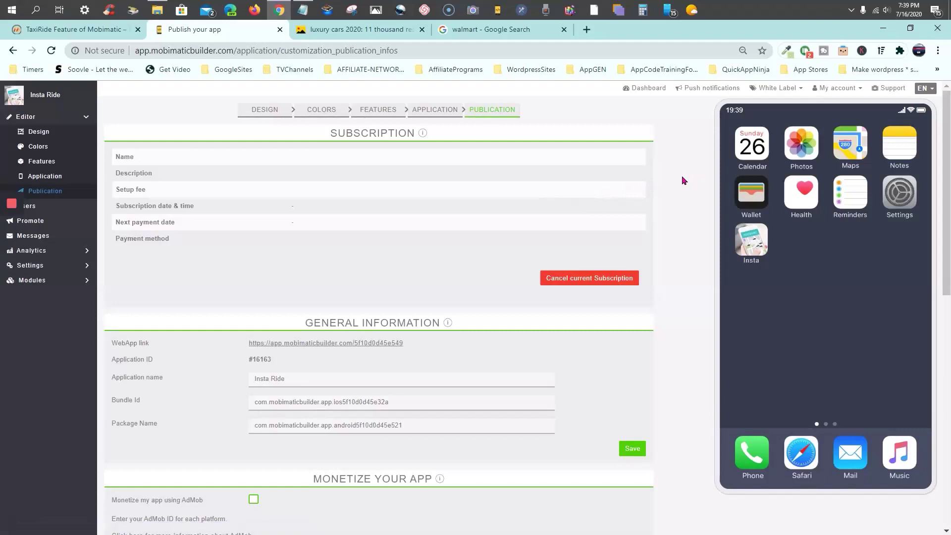
scroll(682, 180, down, 2)
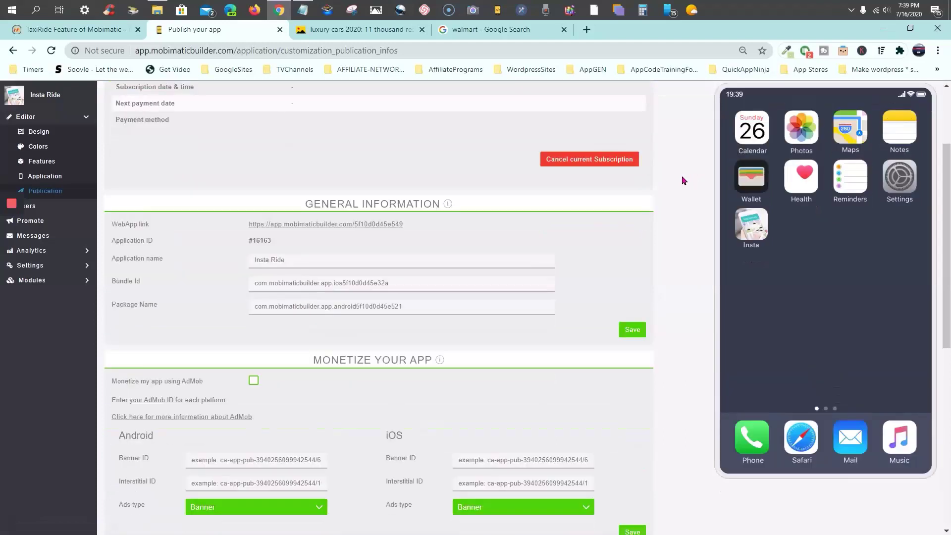
scroll(682, 180, down, 1)
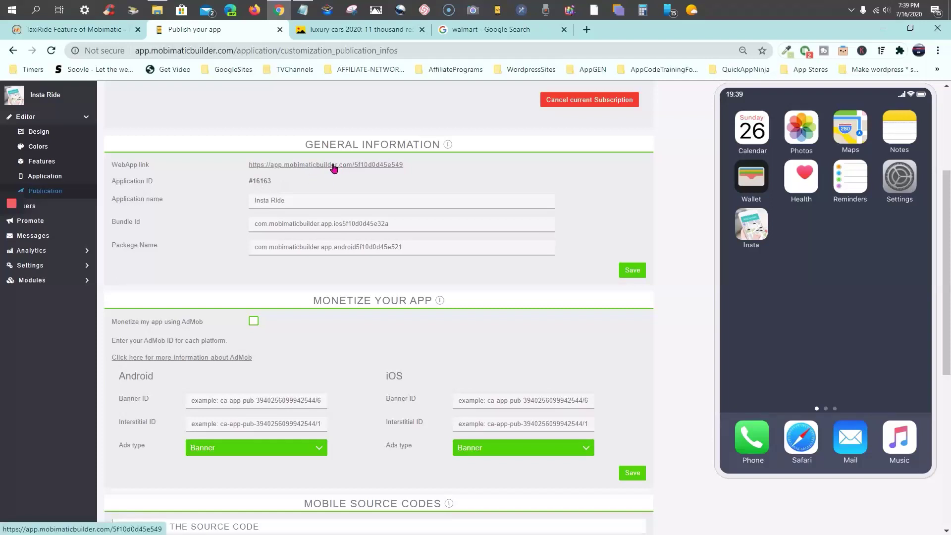
right_click(334, 169)
click(375, 173)
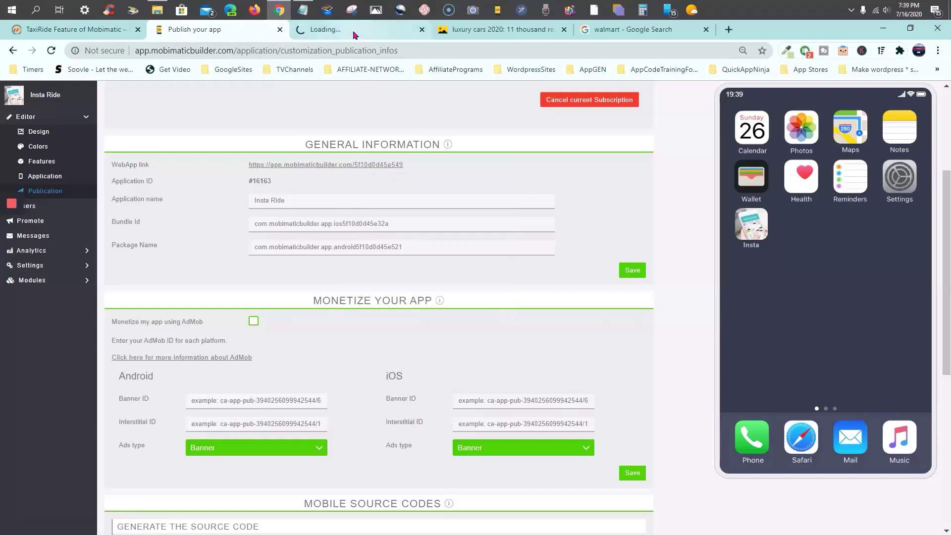
click(353, 31)
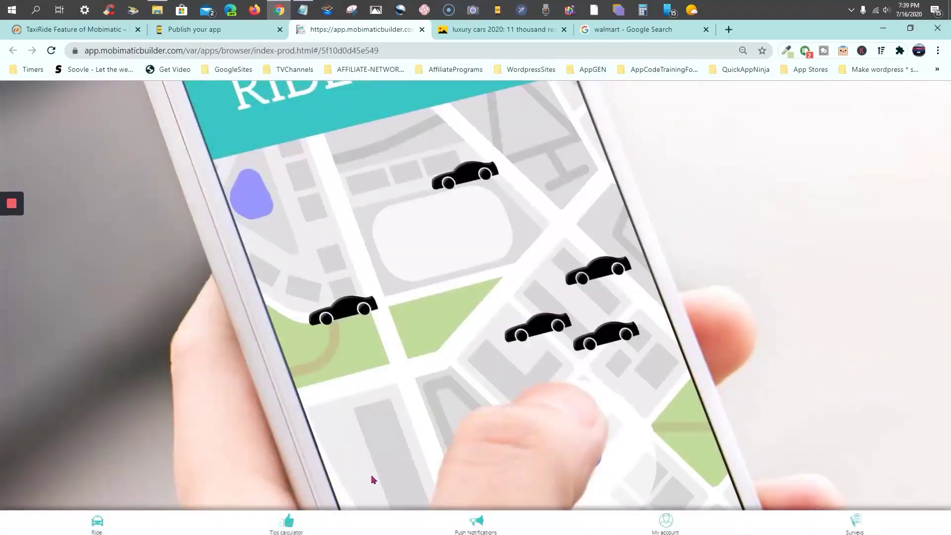
click(97, 525)
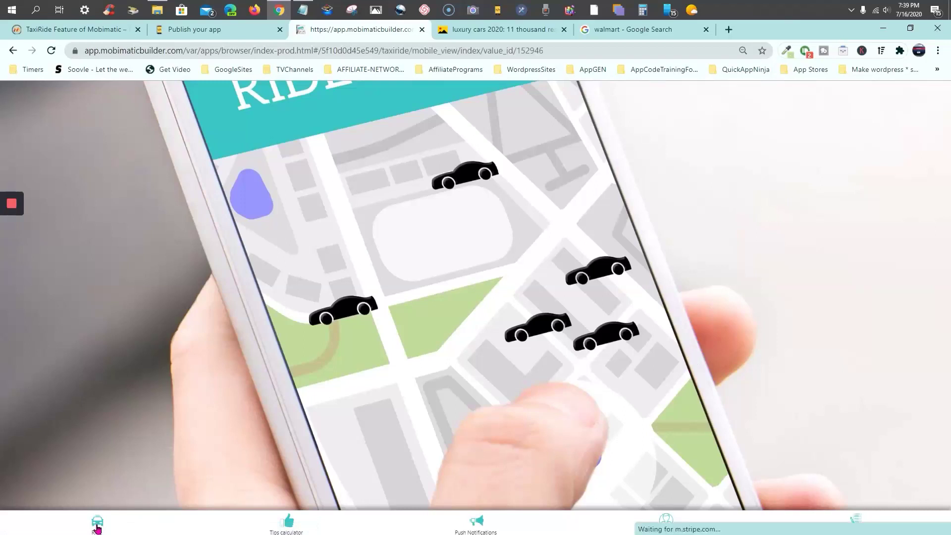
click(422, 30)
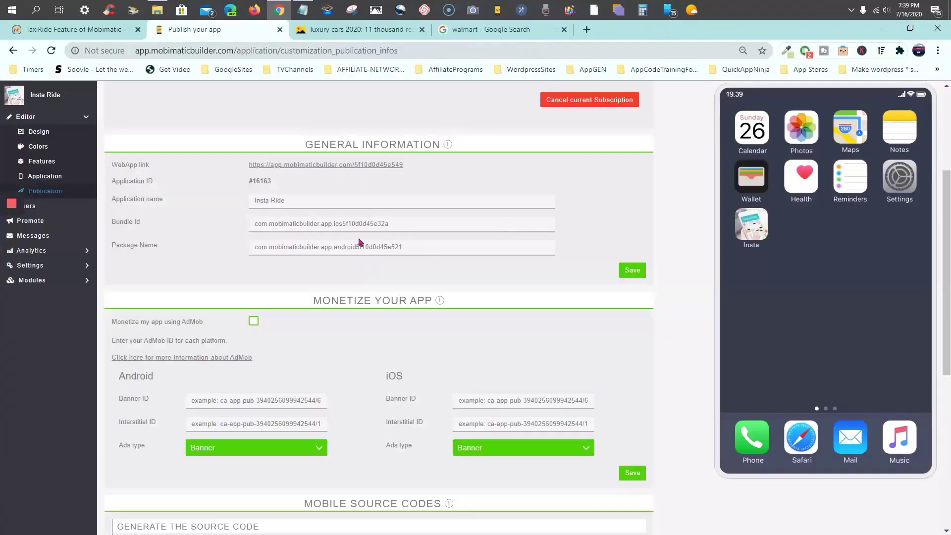
Edit the Package Name to com.mobileappmogul.instaride1 and save the General Information
click(440, 247)
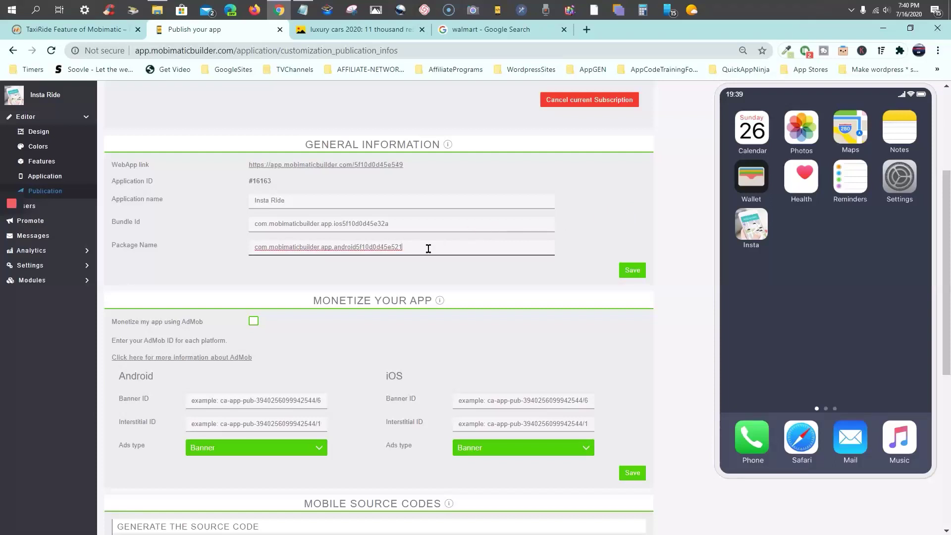
drag(428, 249, 227, 248)
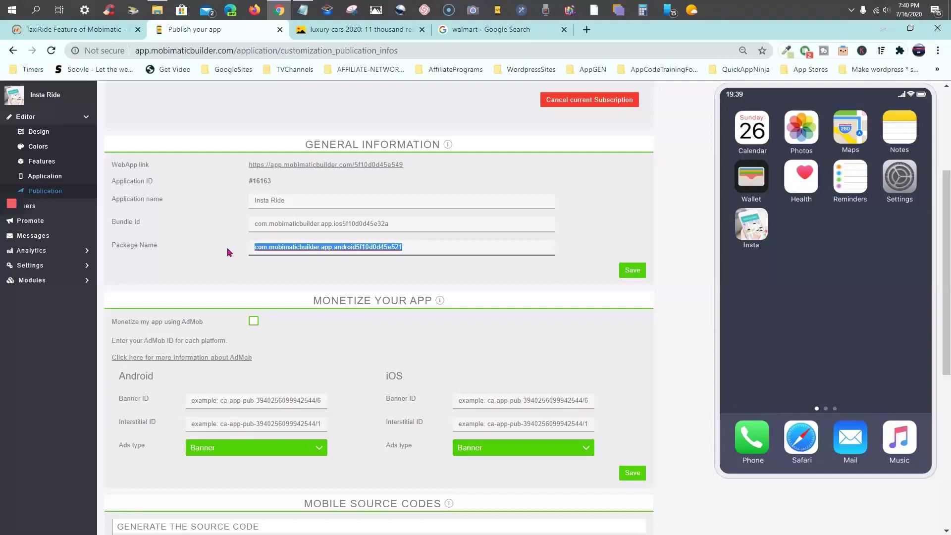
click(417, 242)
drag(418, 243, 292, 240)
key(BackSpace)
key(BackSpace)
key(BackSpace)
key(BackSpace)
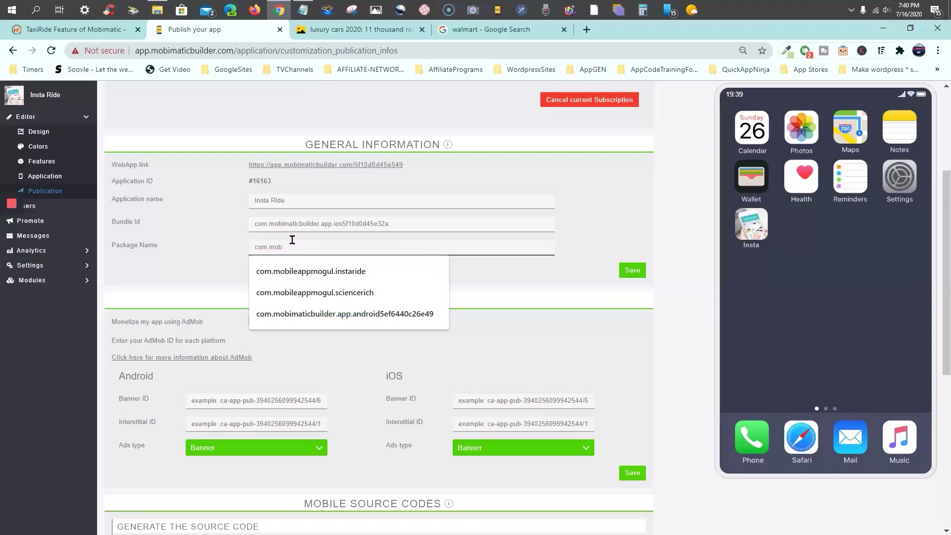
text(obileappmogul)
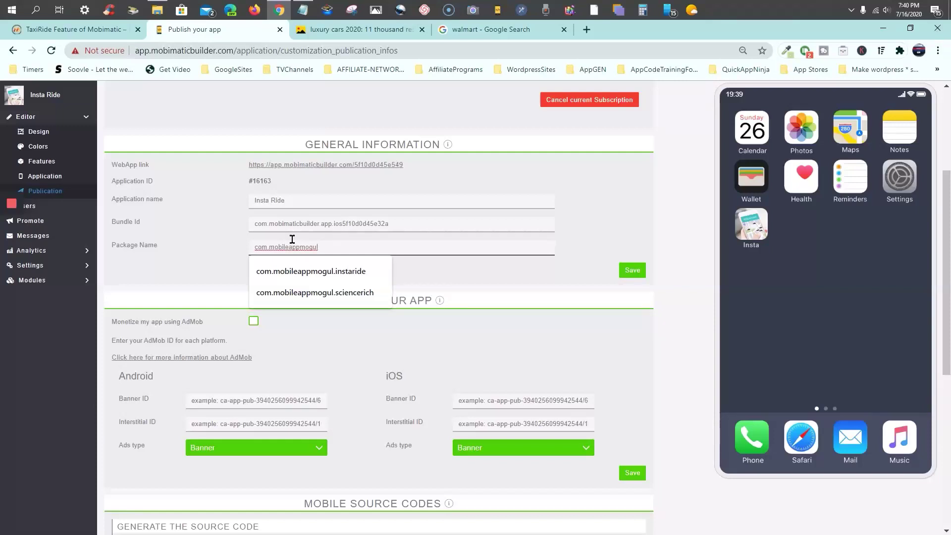
text(.)
text(insta)
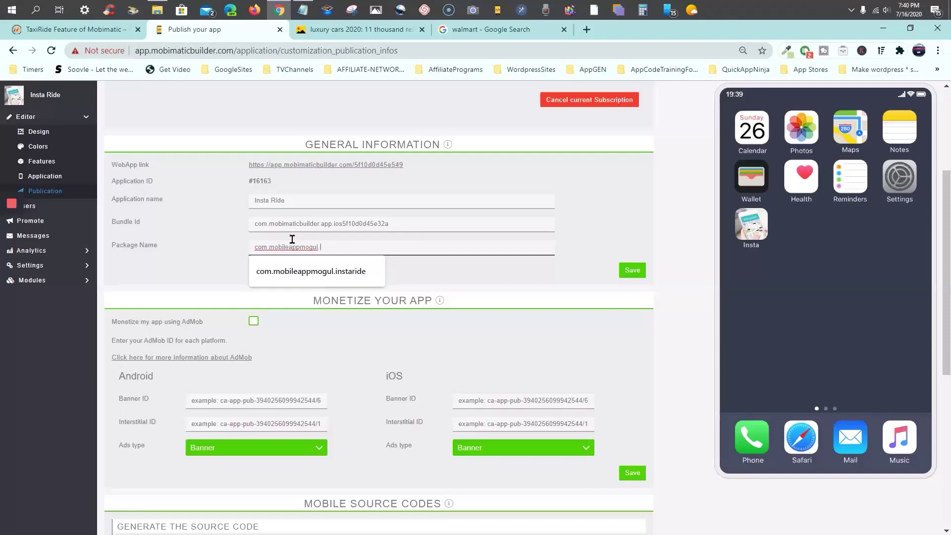
text(ride)
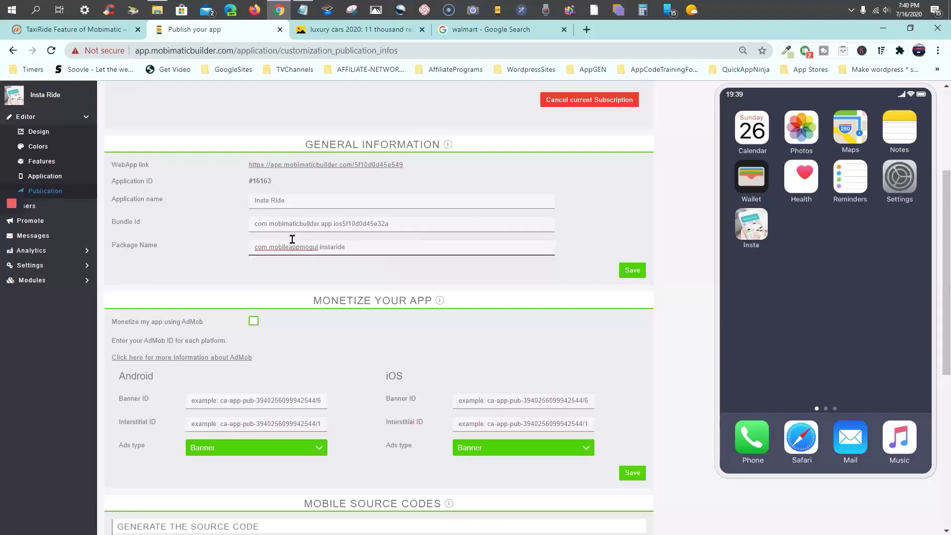
text(1)
click(619, 187)
click(634, 271)
Set the Android APK version to 1.0.0 under Mobile Source Codes and start APK generation
scroll(682, 219, down, 2)
scroll(682, 219, down, 1)
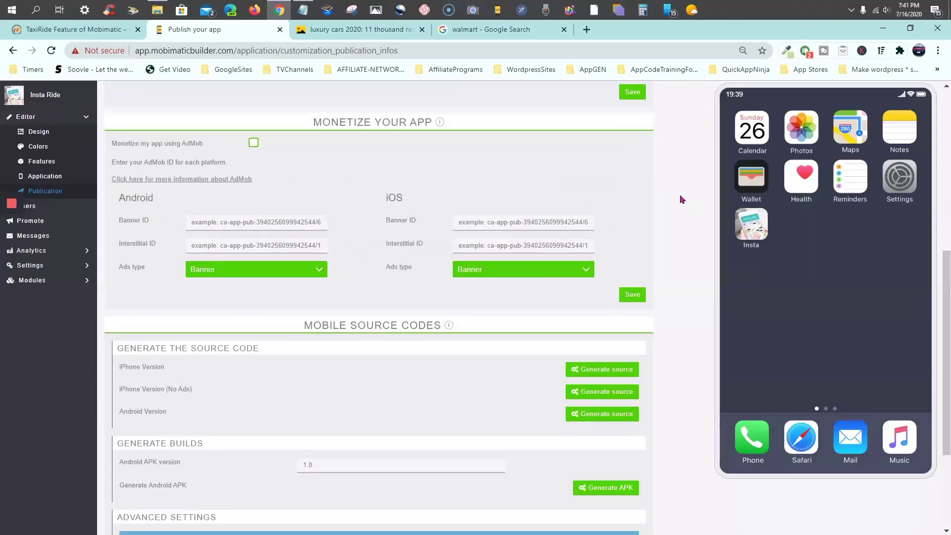
scroll(680, 200, down, 3)
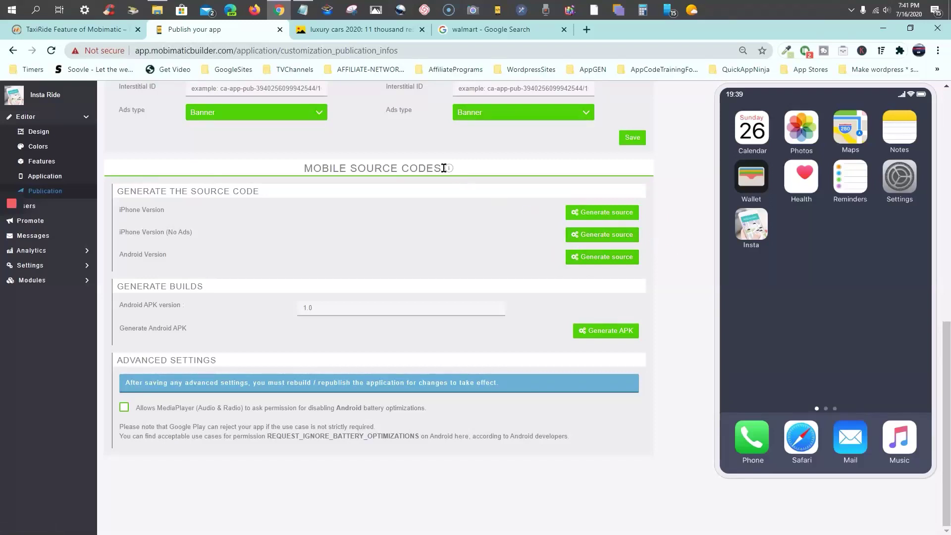
mouse_move(448, 170)
click(312, 308)
click(612, 332)
Request the APK build again, then return to the Android APK version field, now showing 1.0
click(609, 333)
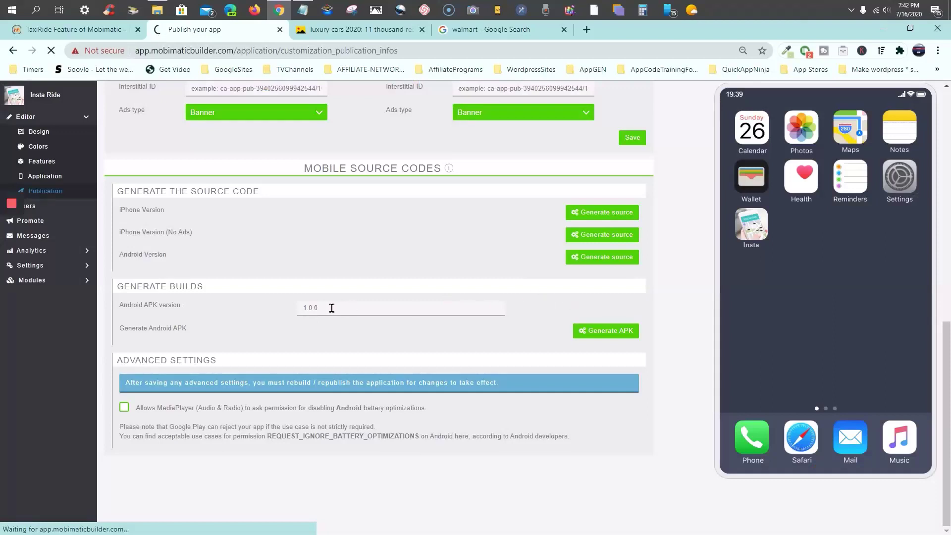
click(331, 308)
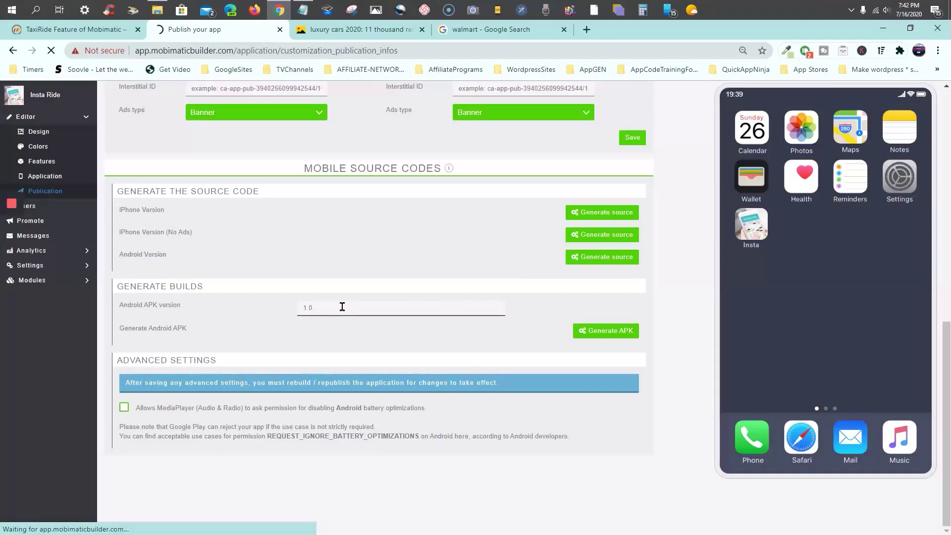
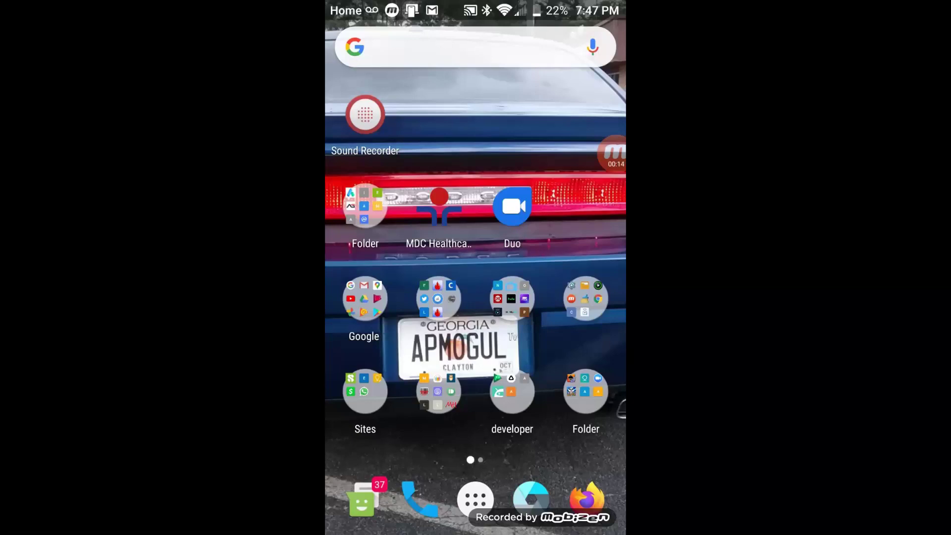
Check the expanded Your Phone Companion notification, then bring up all open Chrome tabs
drag(476, 5, 475, 347)
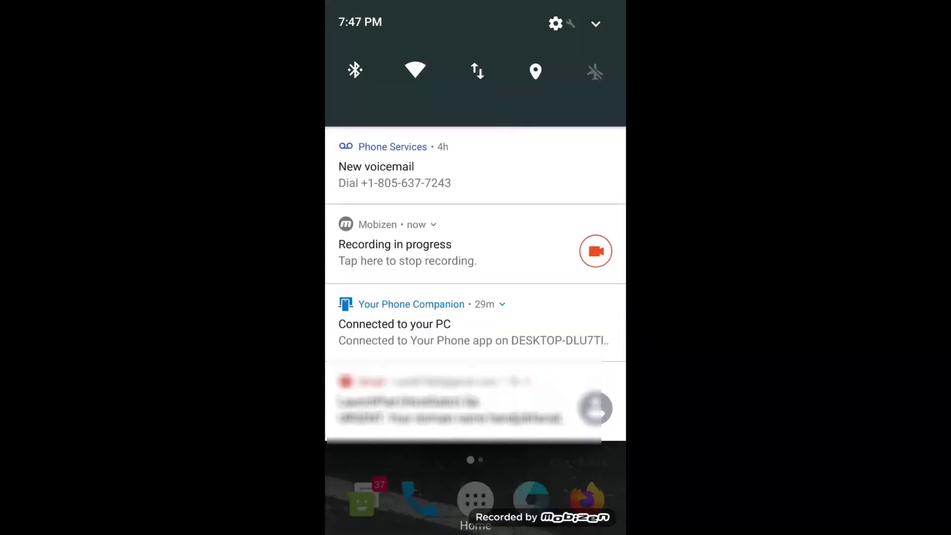
click(501, 301)
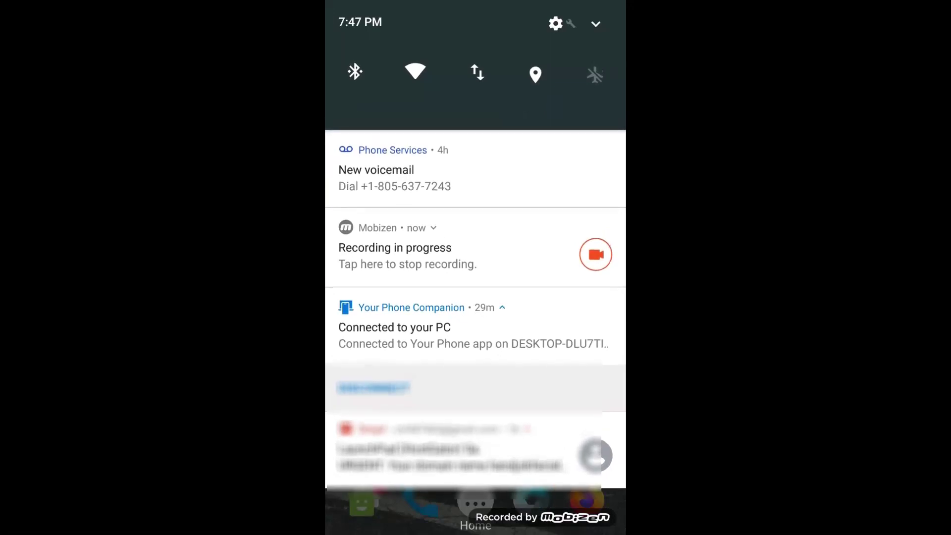
scroll(475, 297, down, 3)
scroll(476, 297, up, 5)
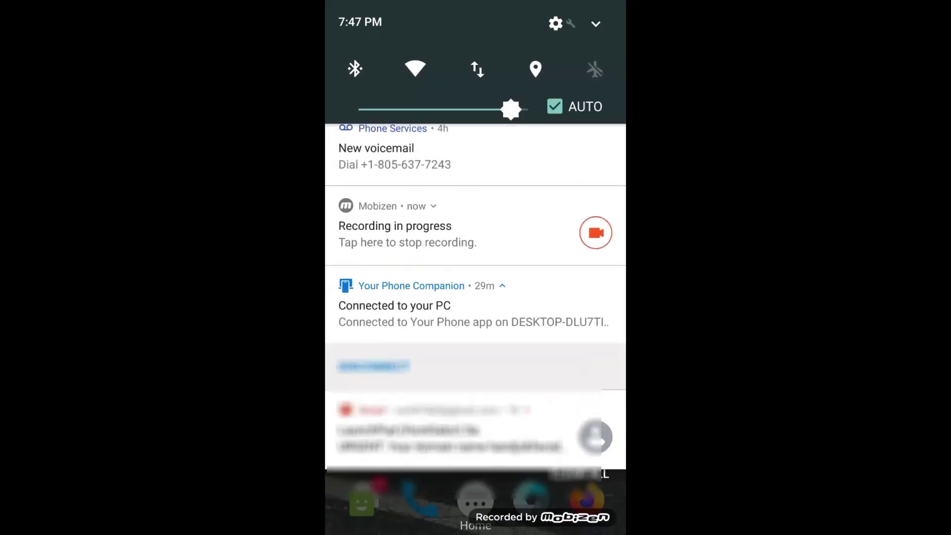
scroll(475, 297, down, 5)
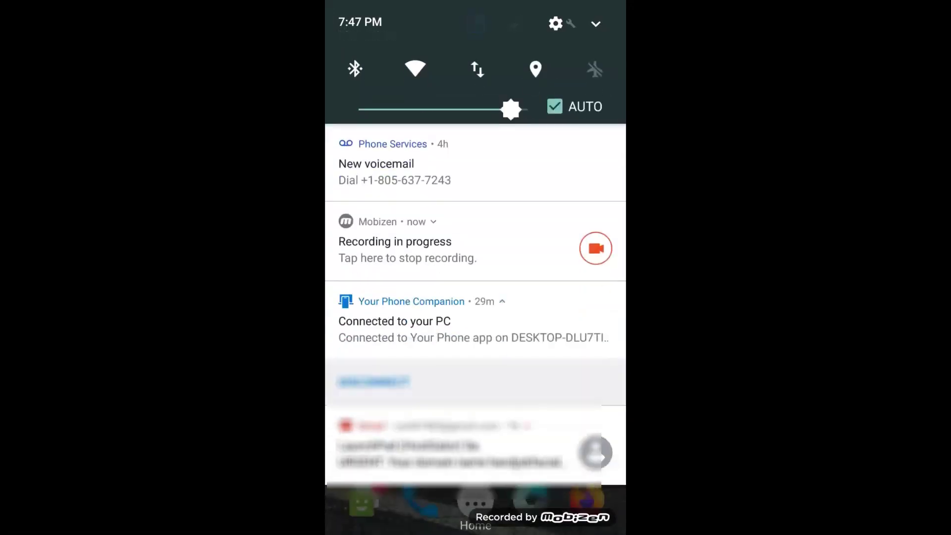
scroll(476, 298, down, 5)
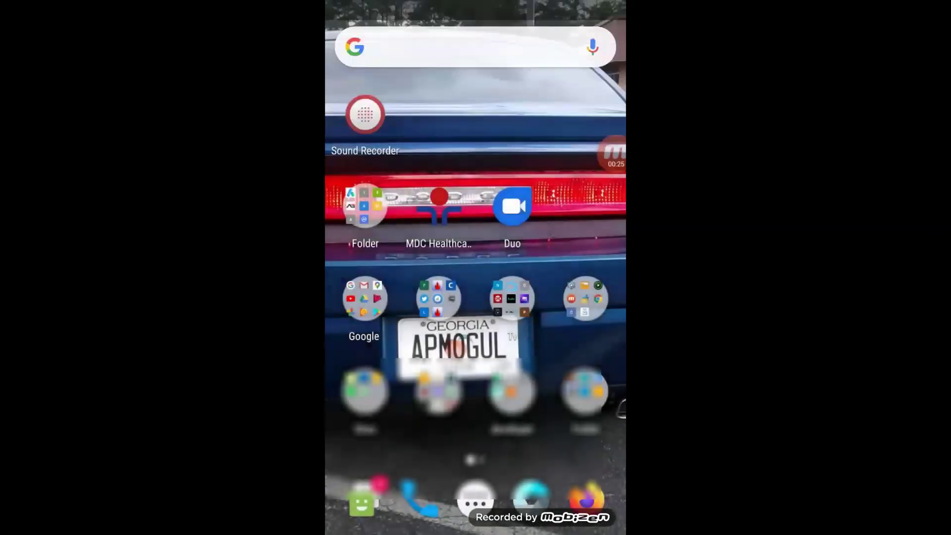
scroll(475, 267, up, 5)
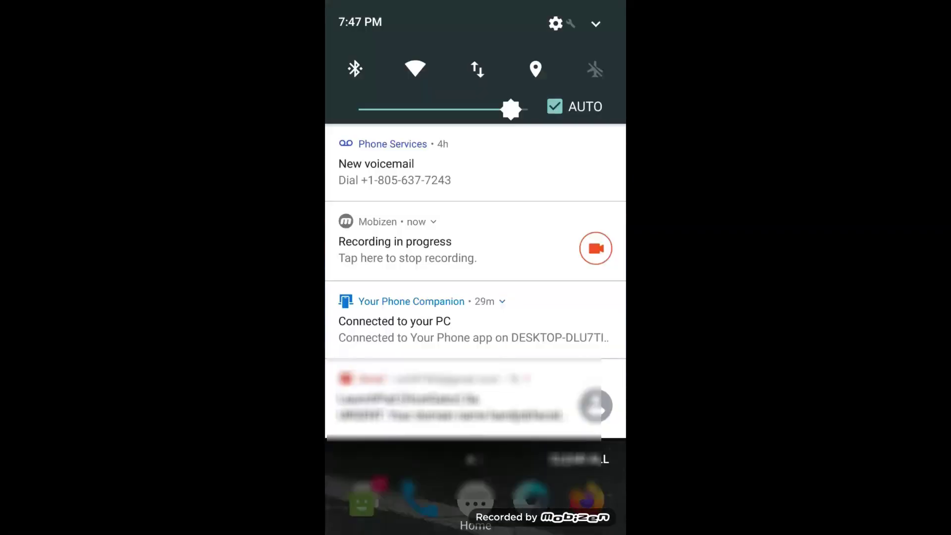
scroll(475, 297, down, 5)
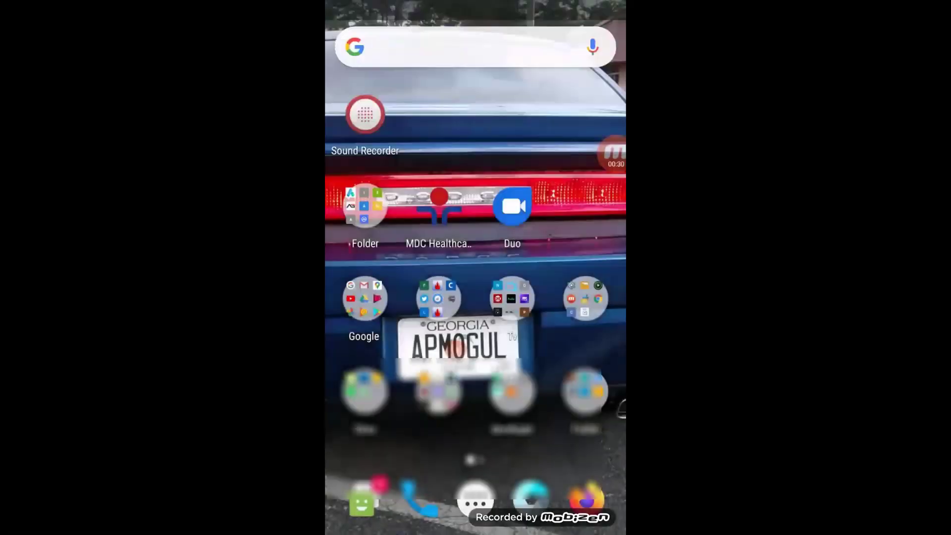
click(613, 153)
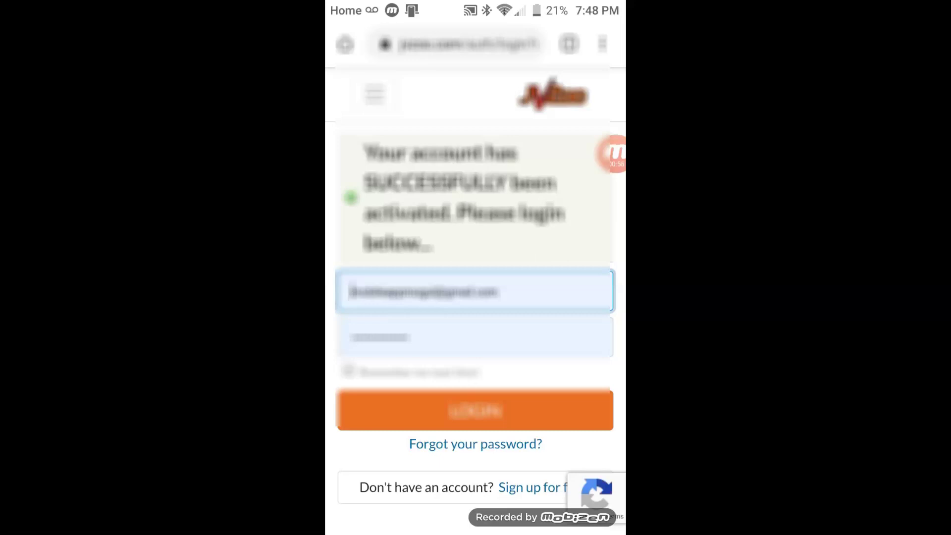
click(569, 44)
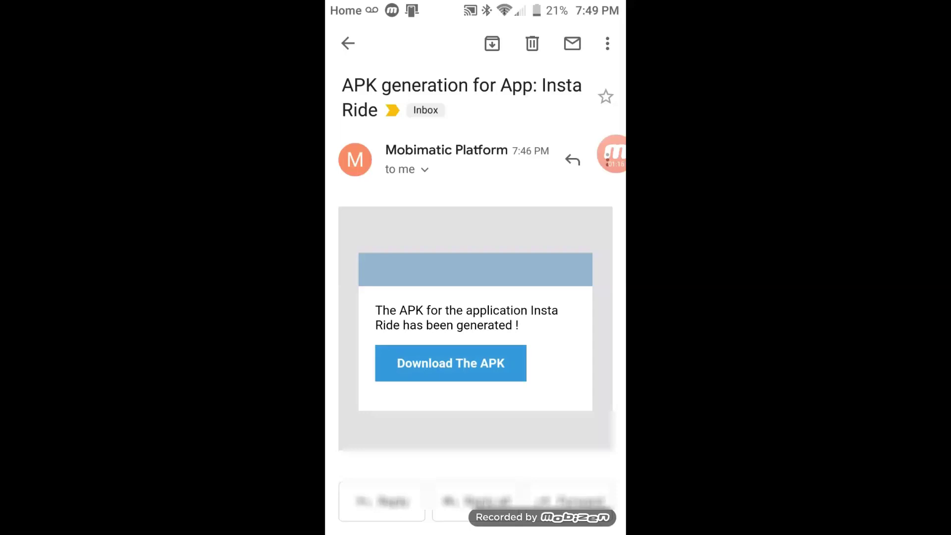
Download instaride_16163.apk, keep it despite the harm warning, and check its download progress
click(451, 363)
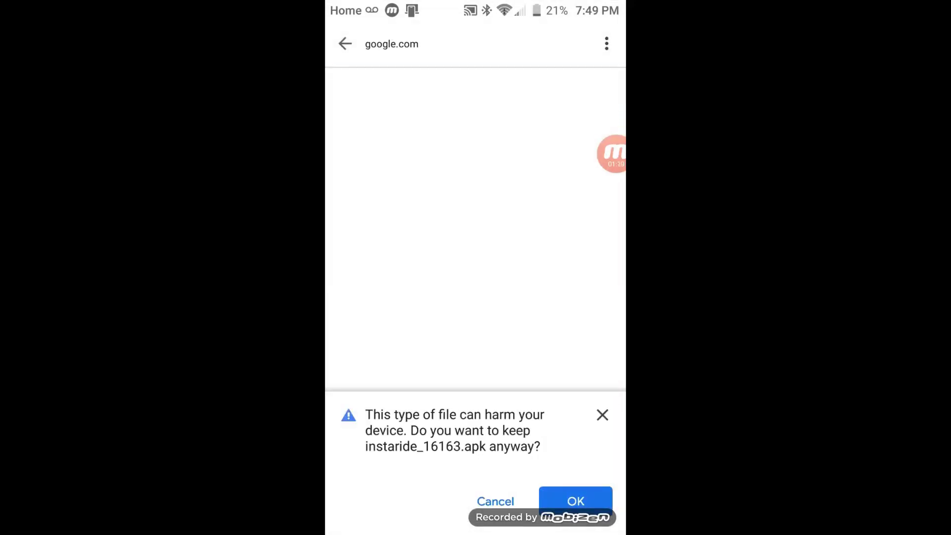
click(576, 501)
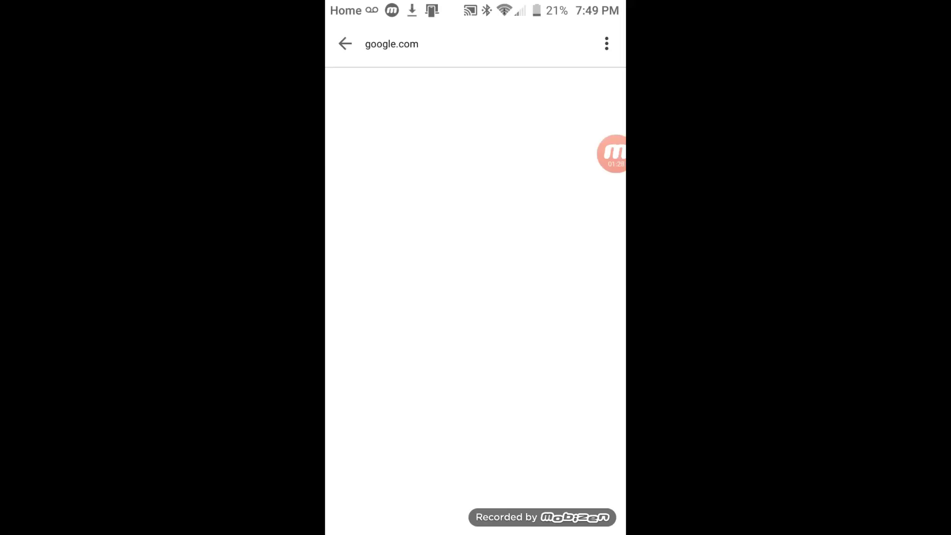
drag(476, 5, 475, 346)
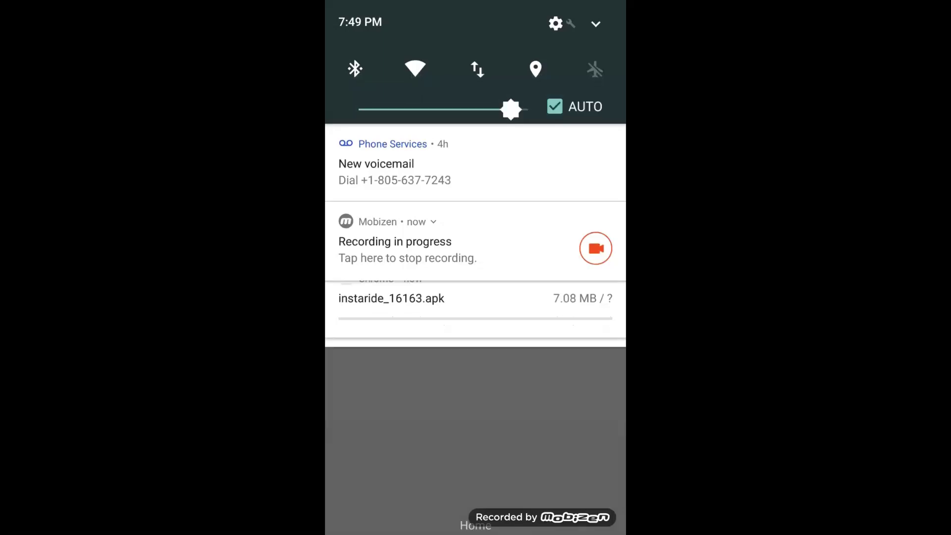
key(Escape)
Leave the download page and return to the phone's home screen
click(613, 153)
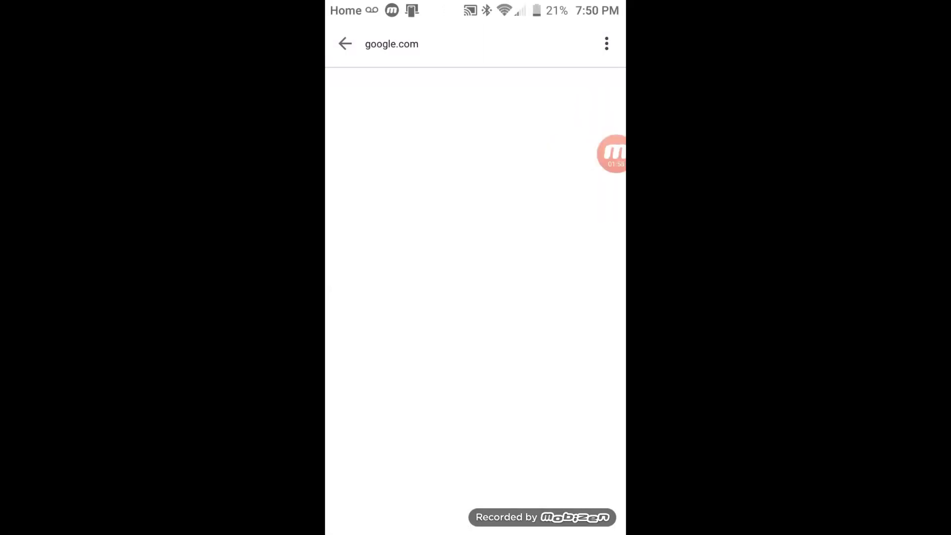
click(344, 43)
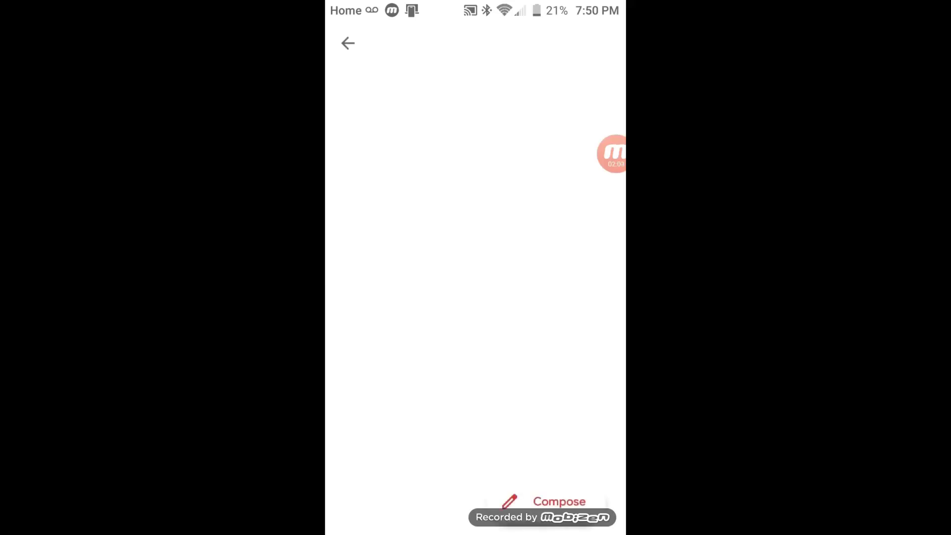
key(super)
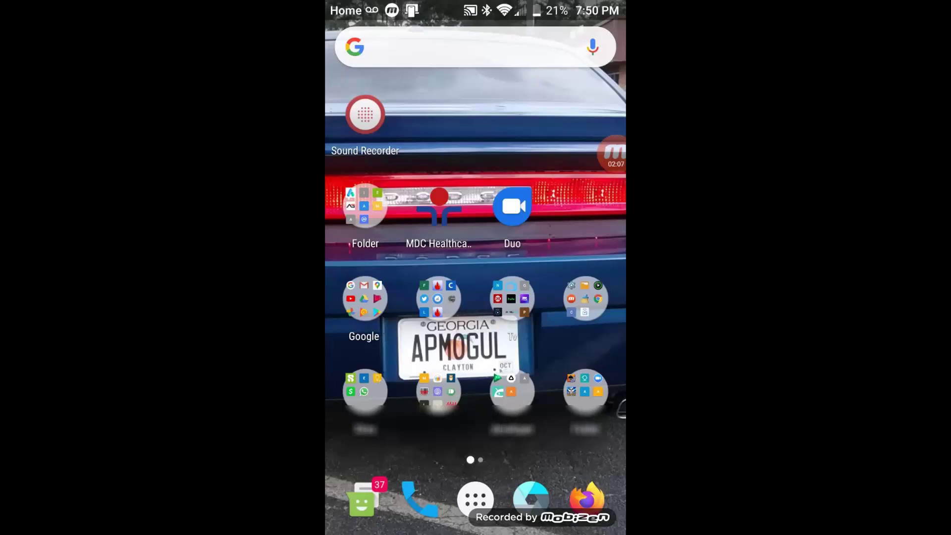
Switch to the pending installer, install Insta Ride anyway past Play Protect, and open it
click(612, 153)
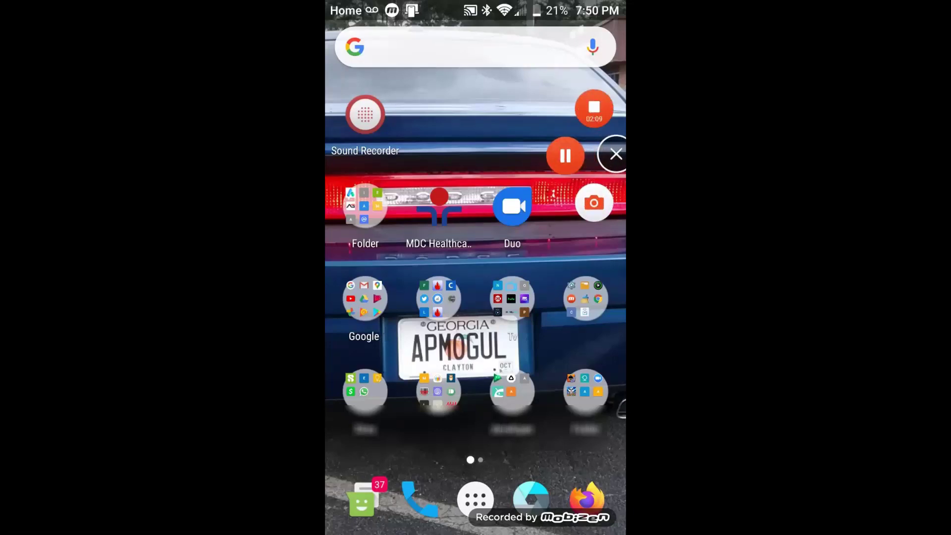
key(alt+Tab)
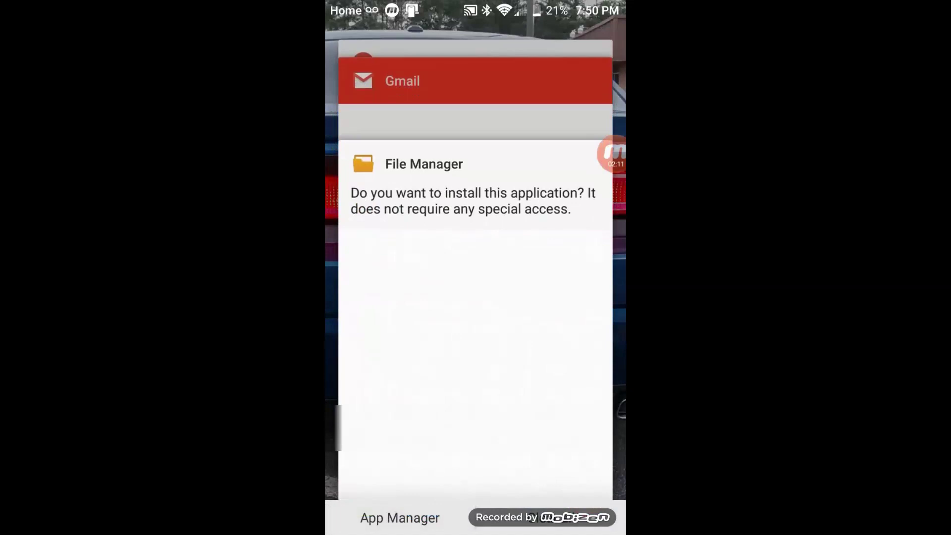
key(alt+Tab)
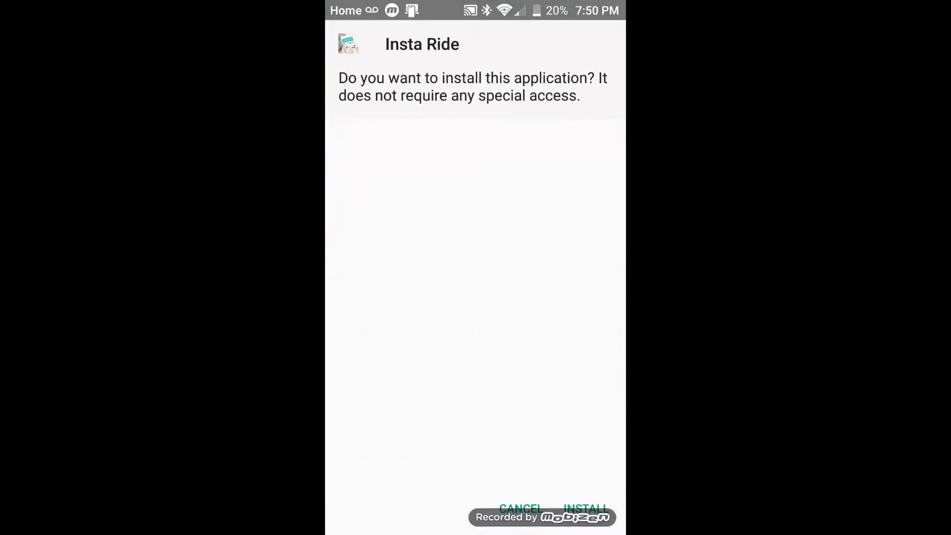
click(586, 508)
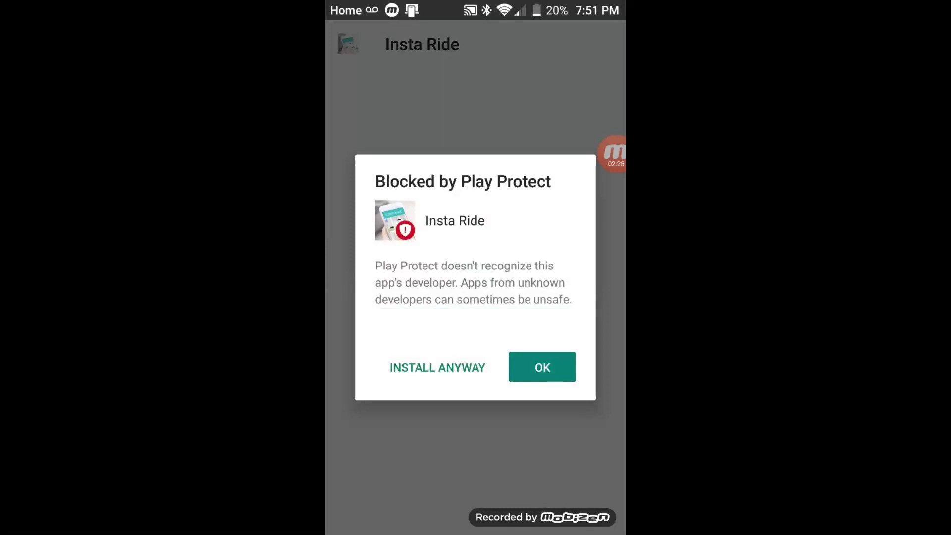
click(437, 367)
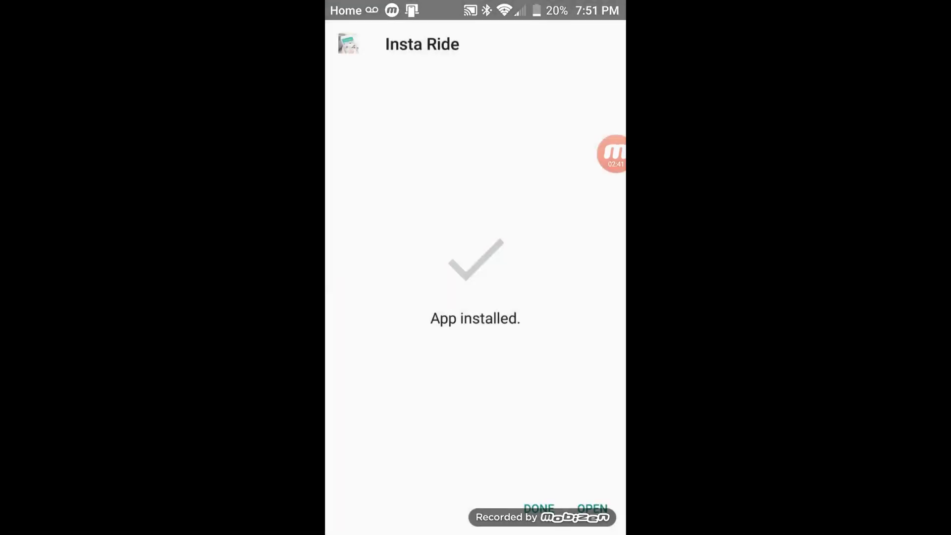
click(593, 509)
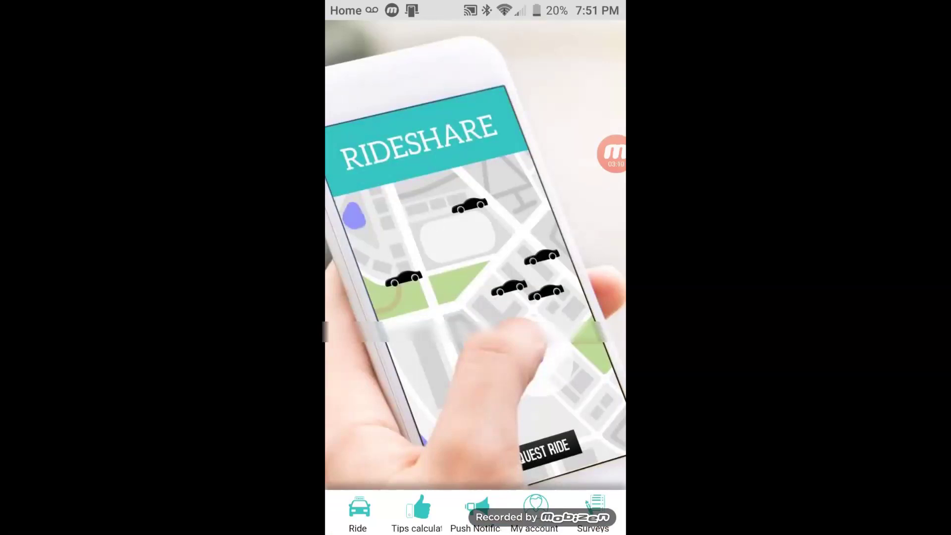
Open Ride, proceed past the login prompt, reopen Ride, and allow location access
click(357, 512)
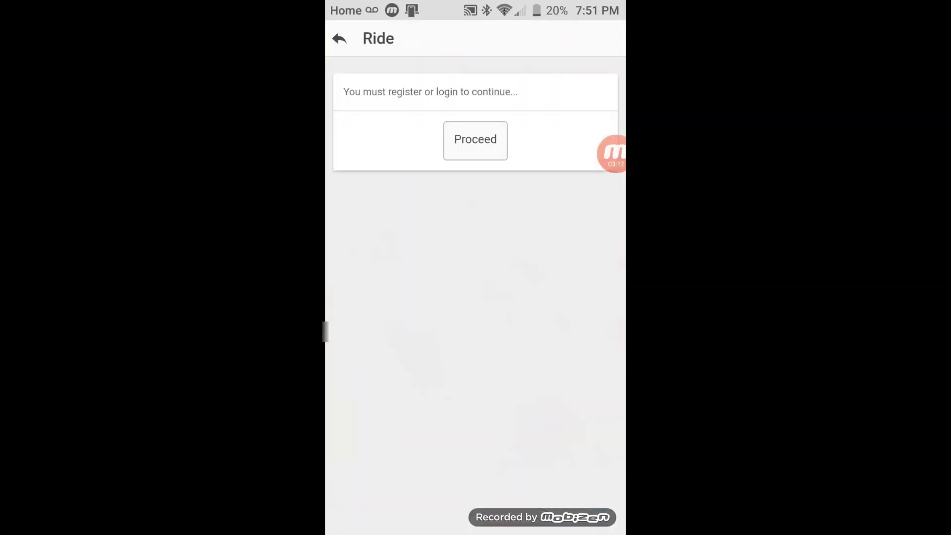
click(475, 141)
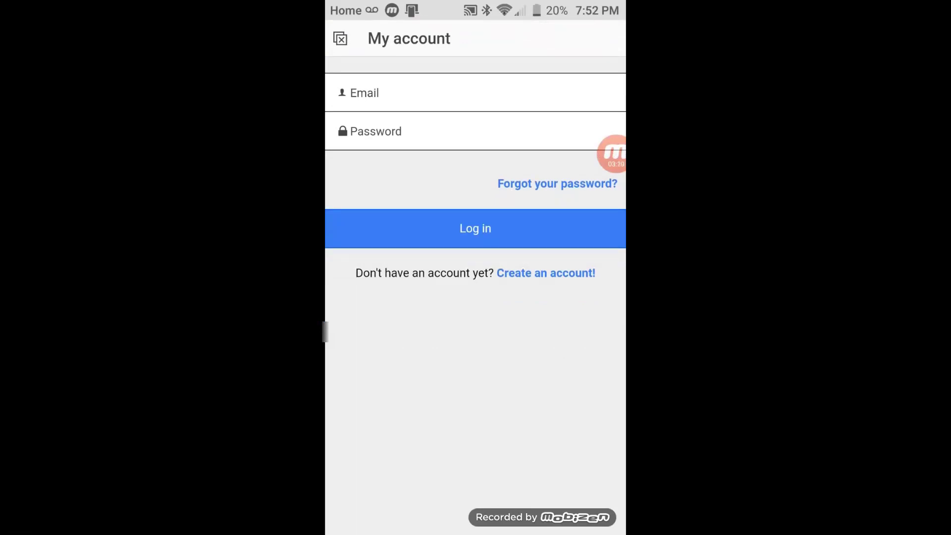
click(613, 153)
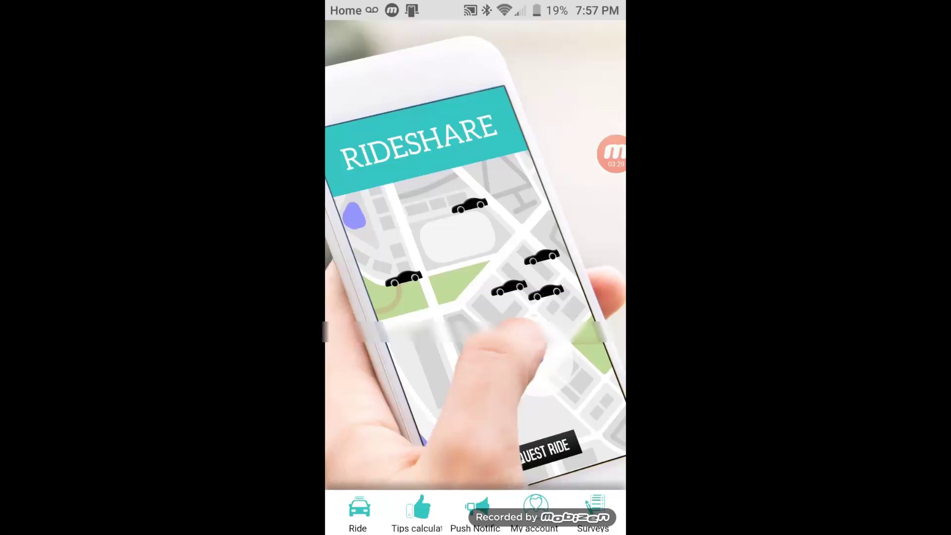
click(358, 511)
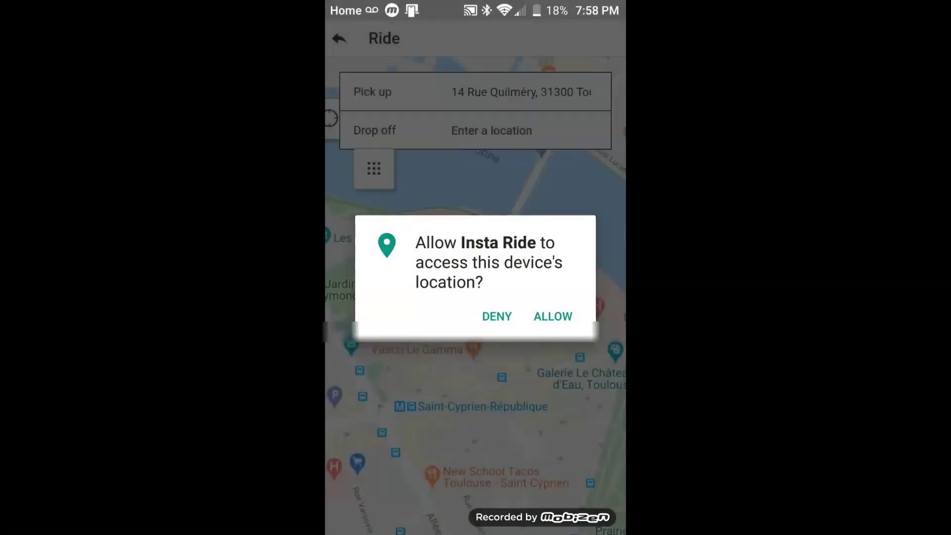
click(553, 316)
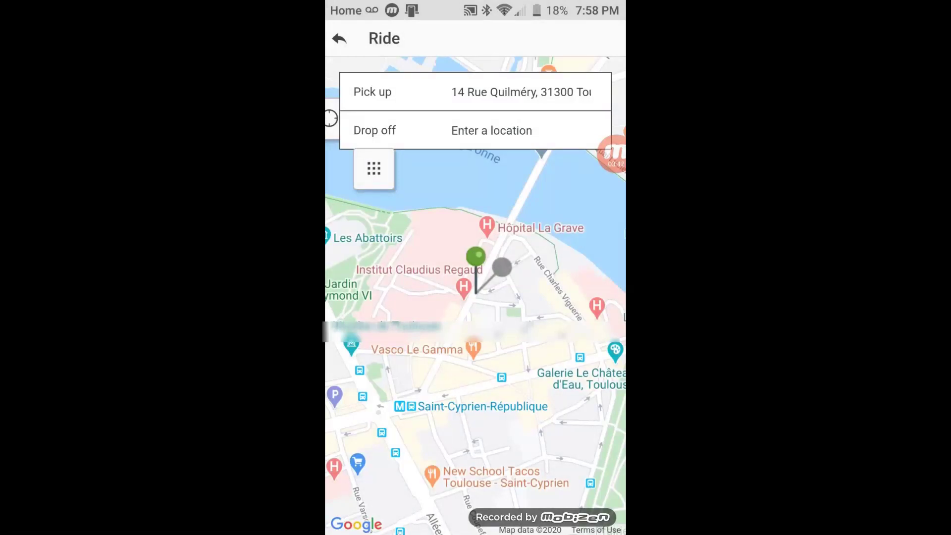
click(587, 92)
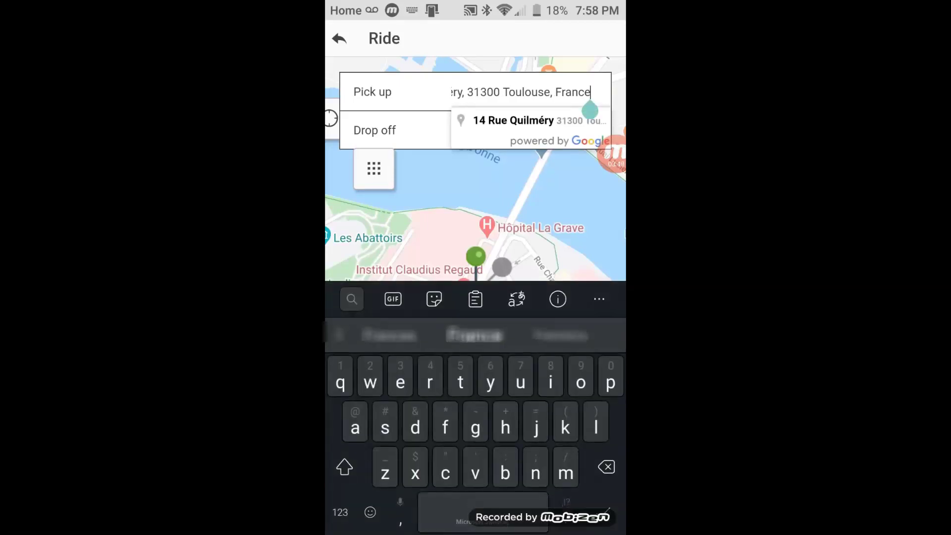
key(BackSpace)
key(BackSpace)
key(BackSpace)
key(BackSpace)
key(BackSpace)
key(BackSpace)
key(BackSpace)
key(BackSpace)
key(BackSpace)
key(BackSpace)
key(BackSpace)
key(BackSpace)
key(BackSpace)
key(BackSpace)
key(BackSpace)
key(BackSpace)
key(BackSpace)
key(BackSpace)
key(BackSpace)
key(BackSpace)
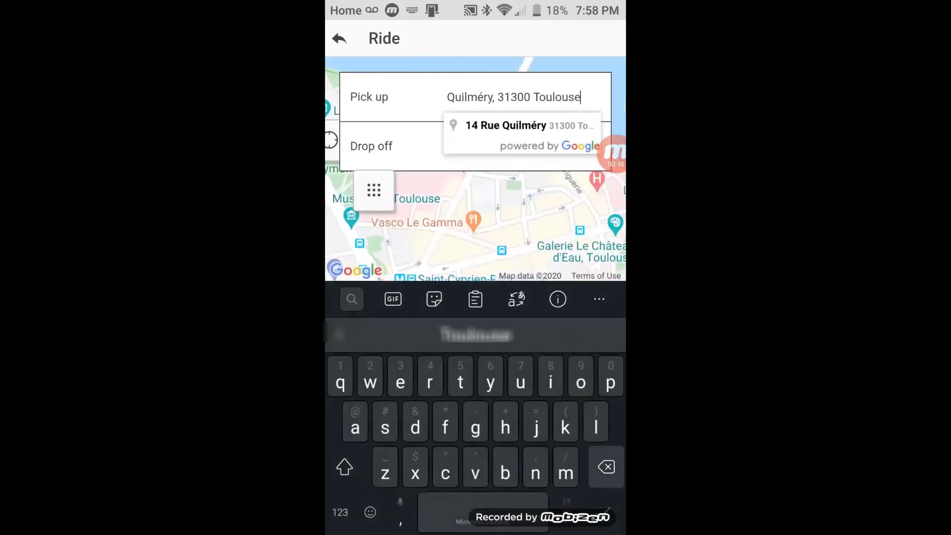
key(BackSpace)
key(BackSpace)
key(BackSpace)
key(BackSpace)
key(BackSpace)
key(BackSpace)
key(BackSpace)
key(BackSpace)
key(BackSpace)
key(BackSpace)
key(BackSpace)
key(BackSpace)
key(BackSpace)
key(BackSpace)
key(BackSpace)
key(BackSpace)
key(BackSpace)
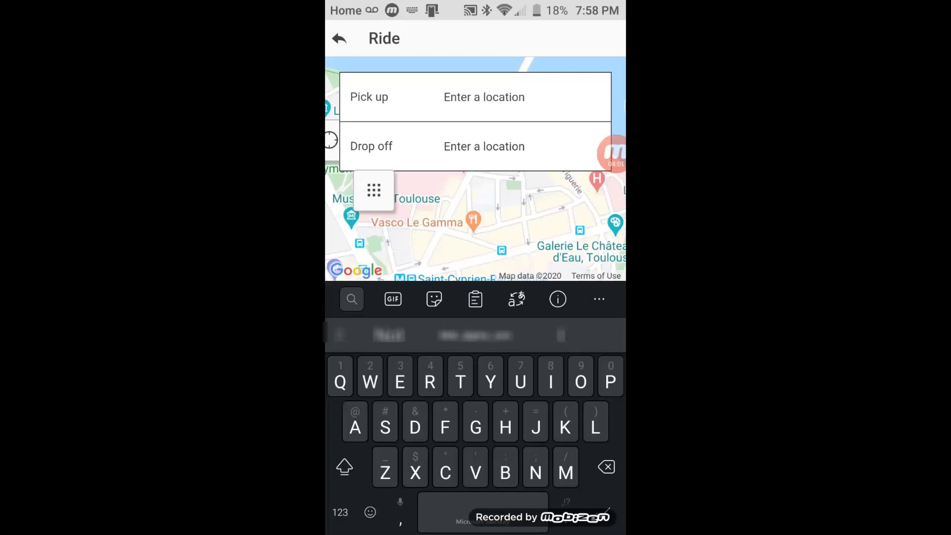
click(340, 512)
text(14)
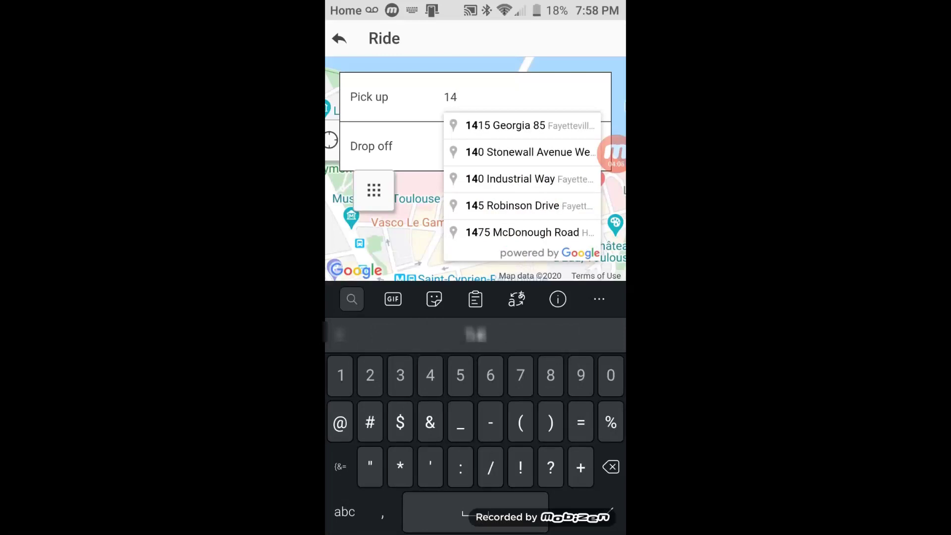
text(00)
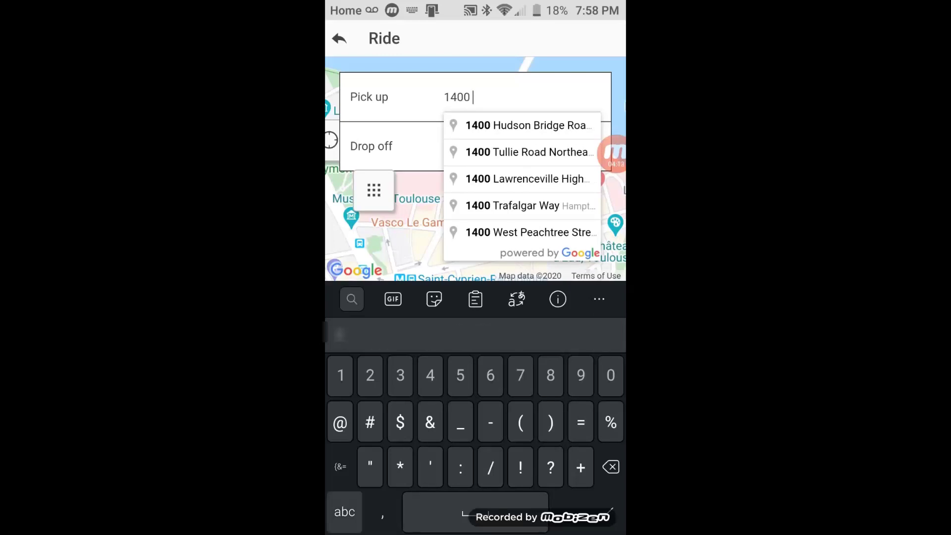
click(344, 512)
text(hud)
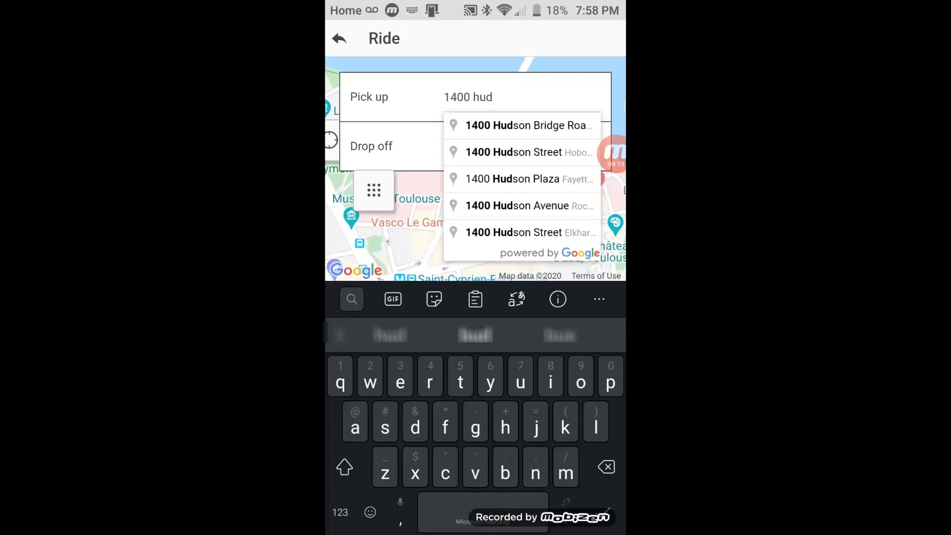
click(525, 126)
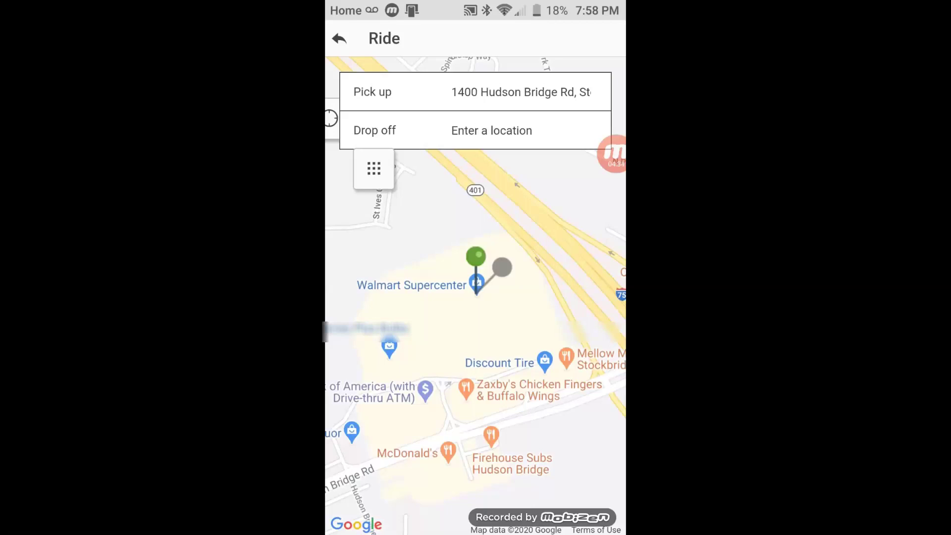
Enter 7050 as drop-off, pick 7050 Georgia 85, and submit the trip with GO!
click(492, 130)
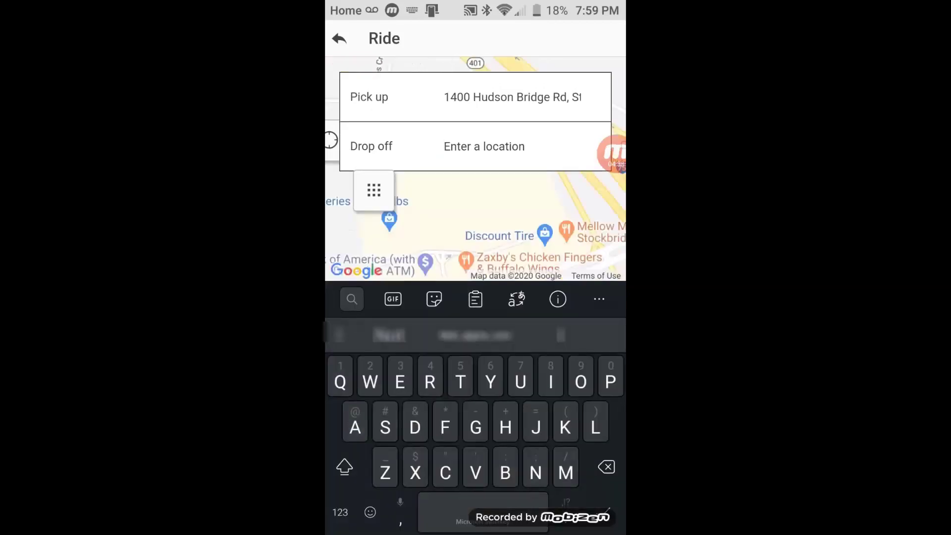
click(339, 512)
text(70)
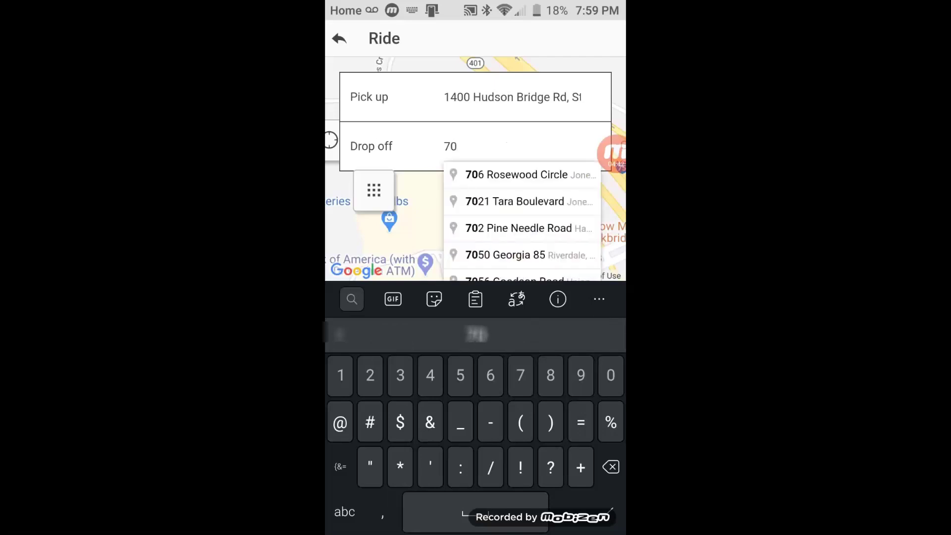
text(50 GA-85, Riverdale, GA)
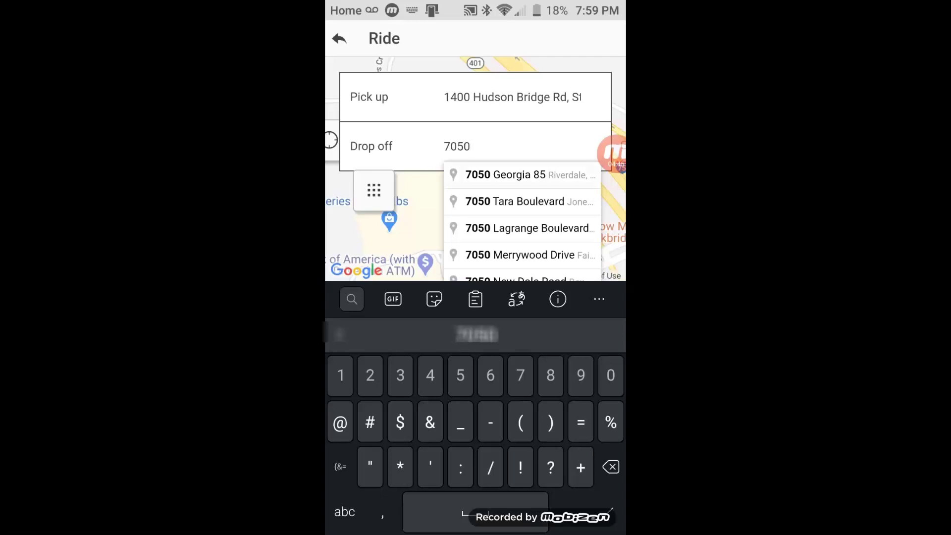
click(525, 175)
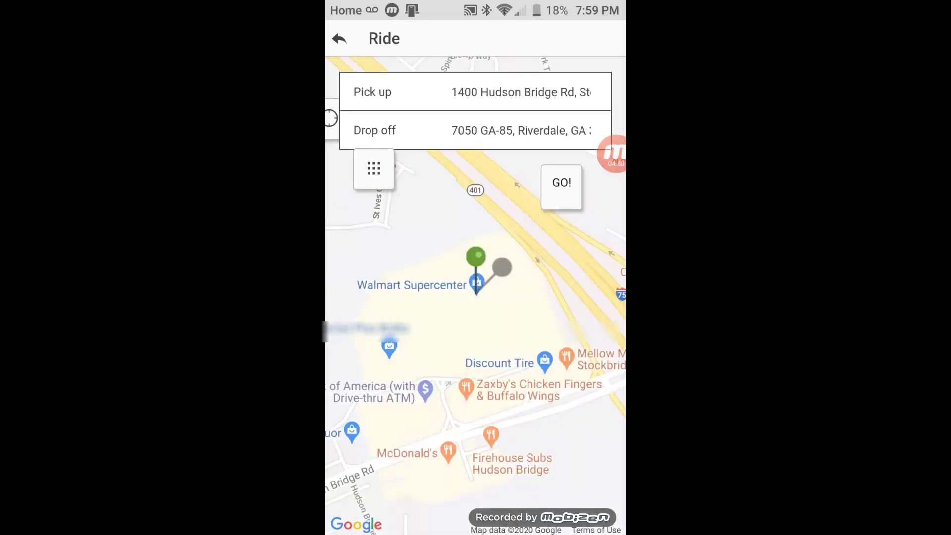
click(561, 187)
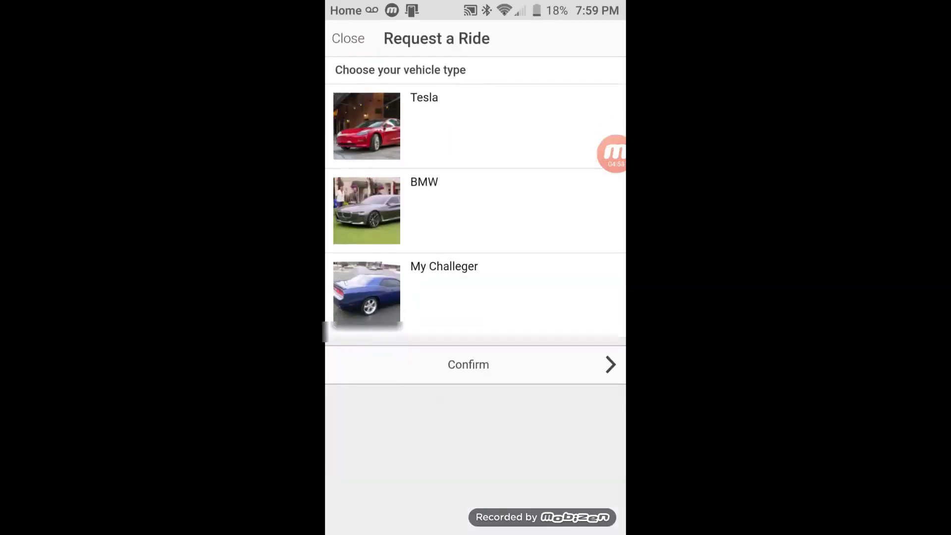
Confirm a BMW ride request, then toggle Use Cash off and back on in Payment Settings
click(475, 211)
click(468, 364)
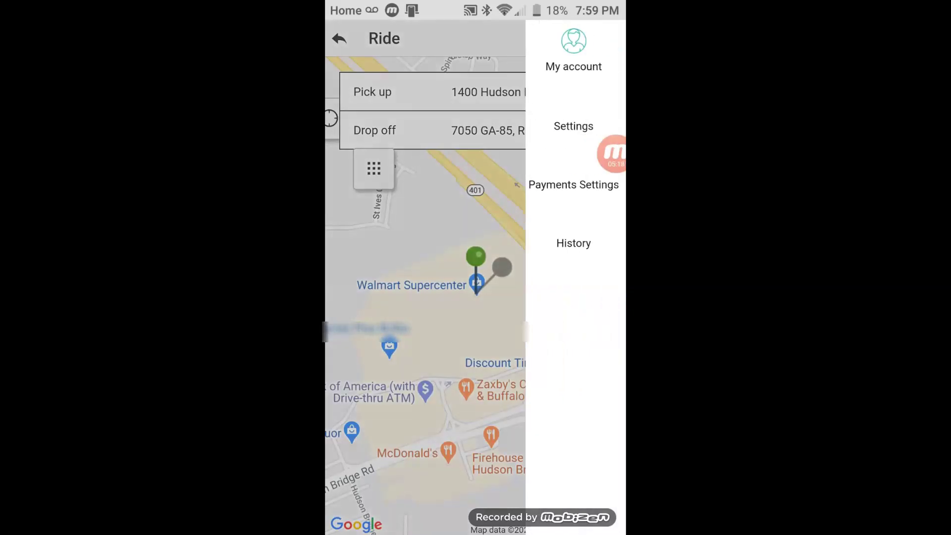
click(573, 184)
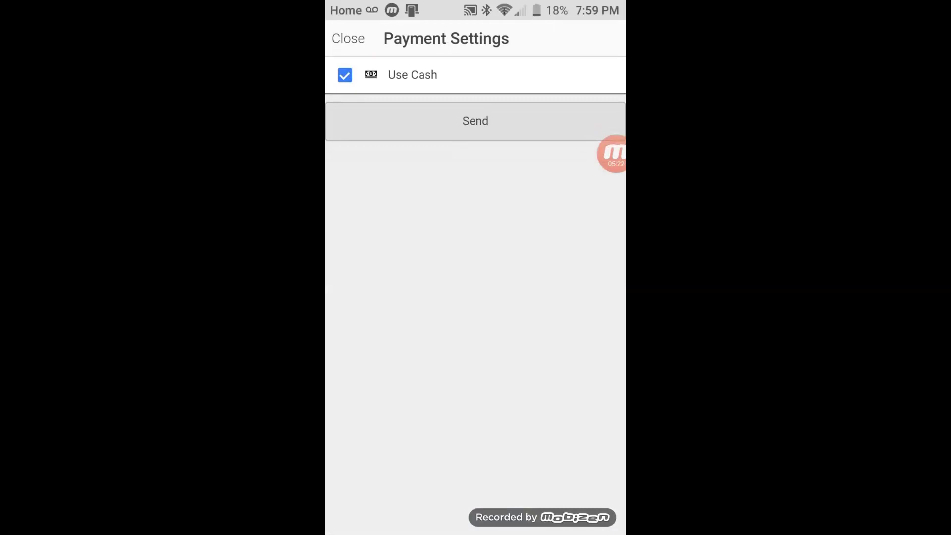
click(345, 74)
click(344, 75)
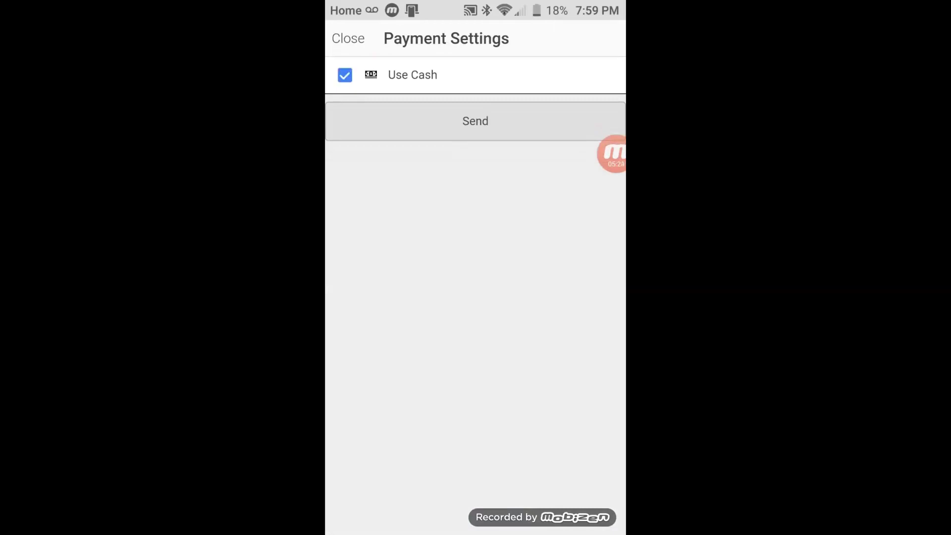